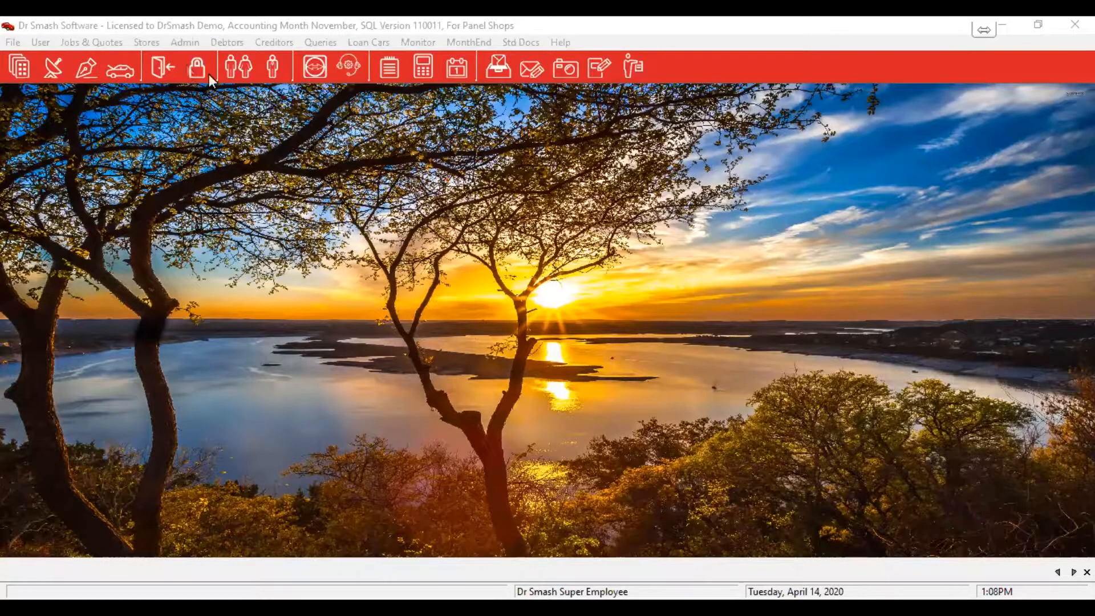
Open job 27557 (Honda Ballade) from the job listing and show its Job Spares Summary
{"action": "left_click", "coordinate": [122, 71]}
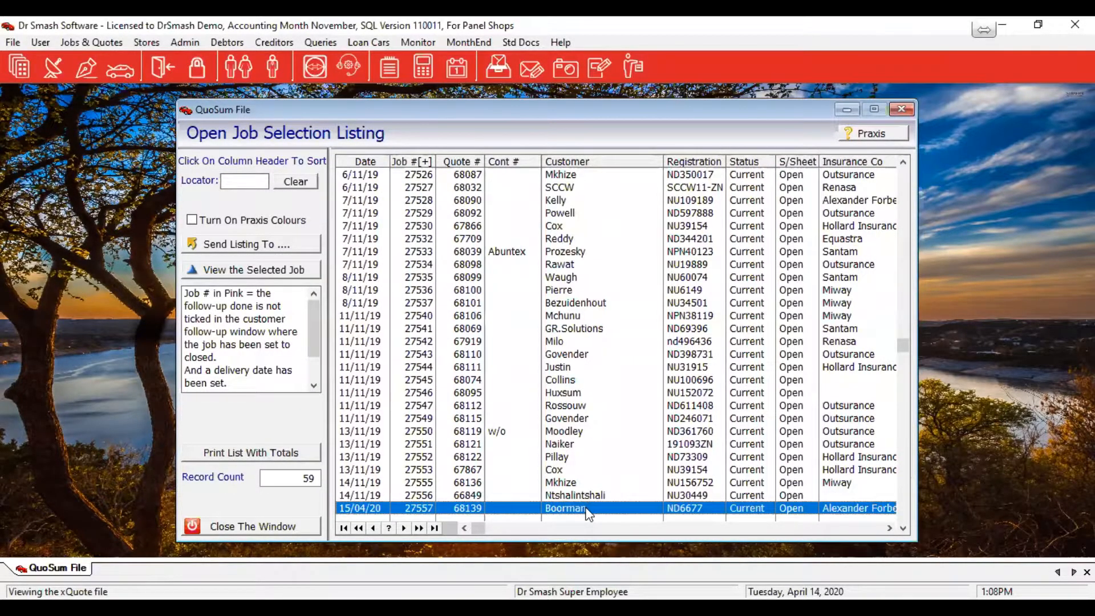
{"action": "double_click", "coordinate": [587, 509]}
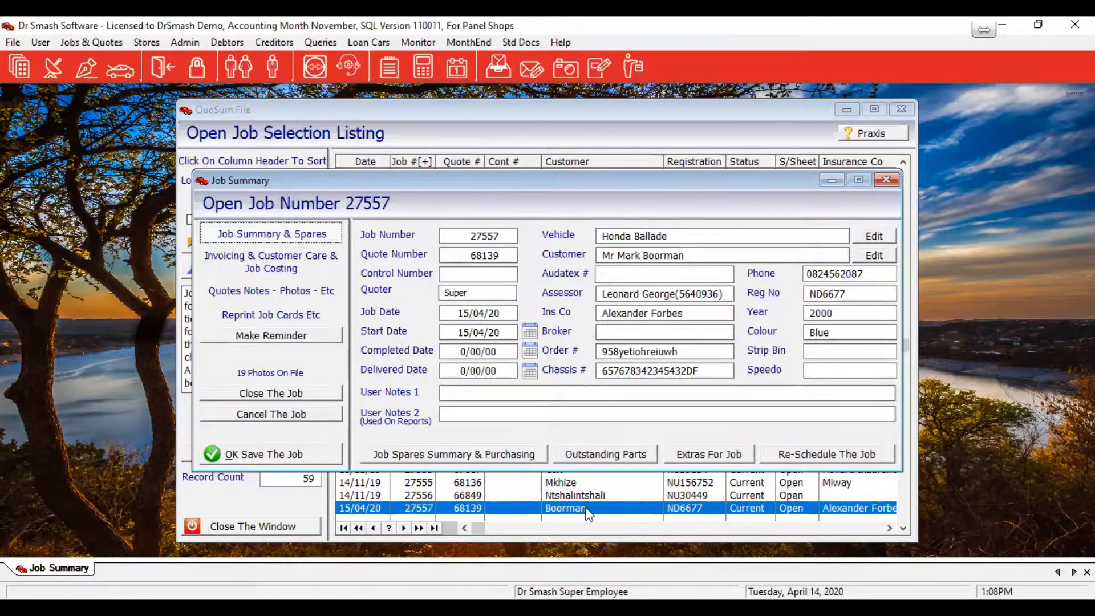
{"action": "left_click", "coordinate": [436, 457]}
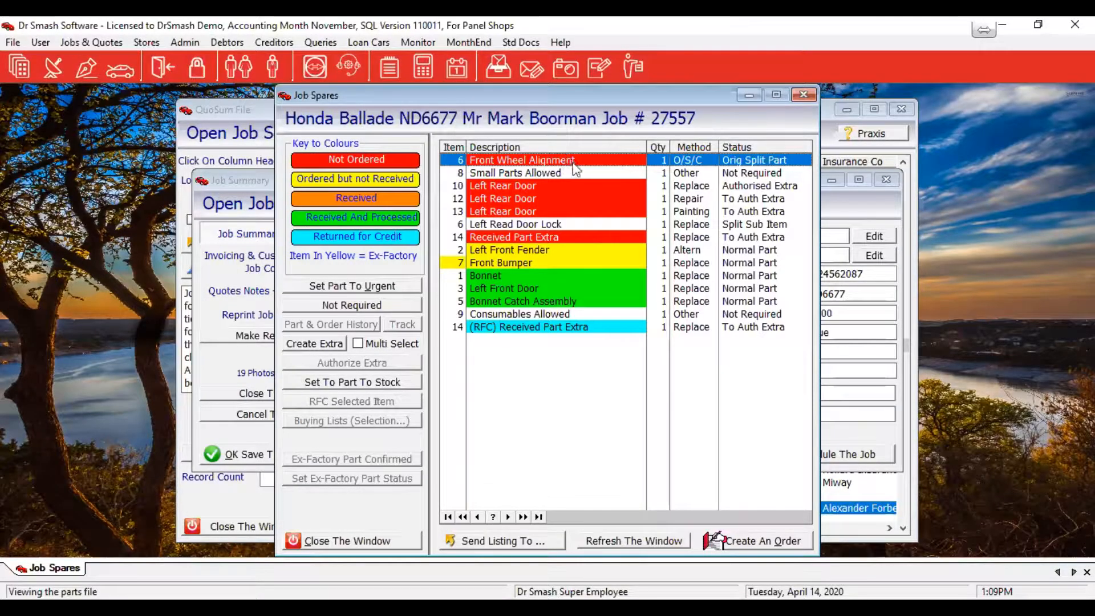
{"action": "left_click", "coordinate": [557, 251]}
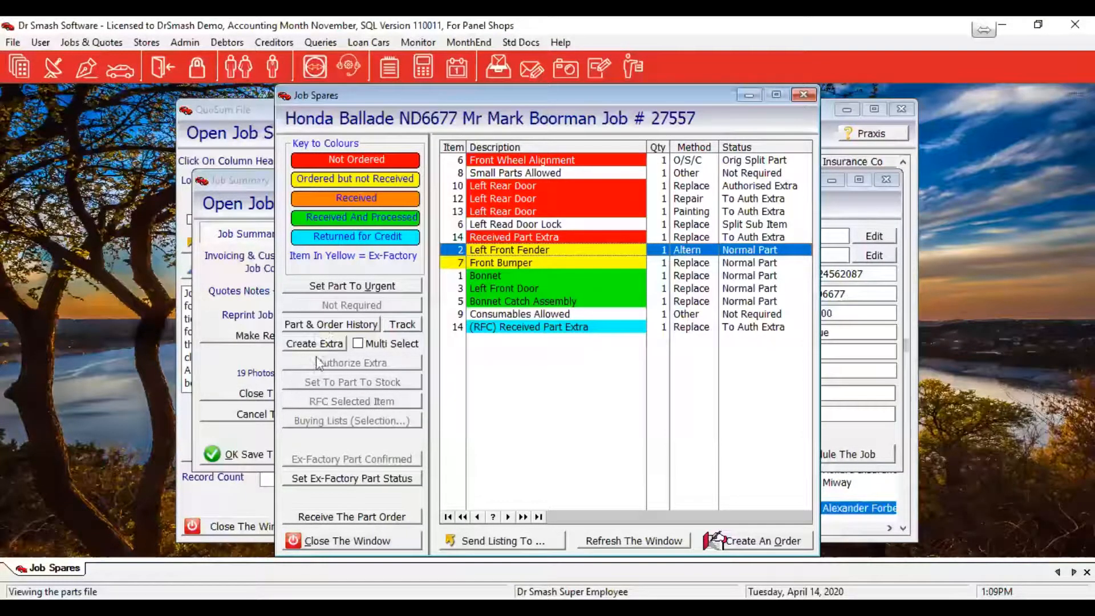
{"action": "left_click", "coordinate": [332, 325]}
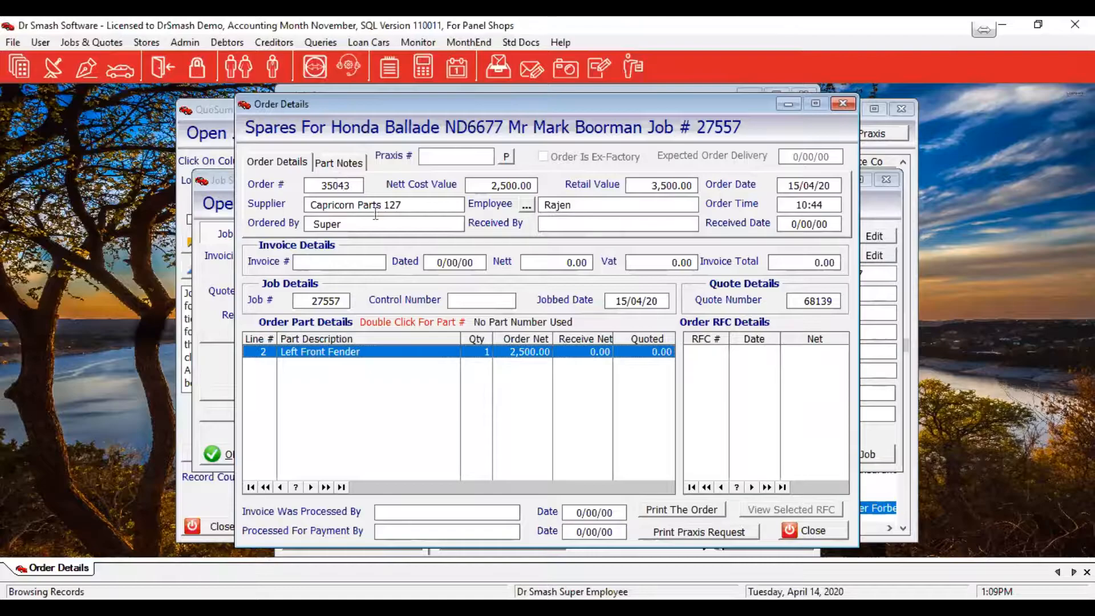
{"action": "left_click", "coordinate": [809, 530]}
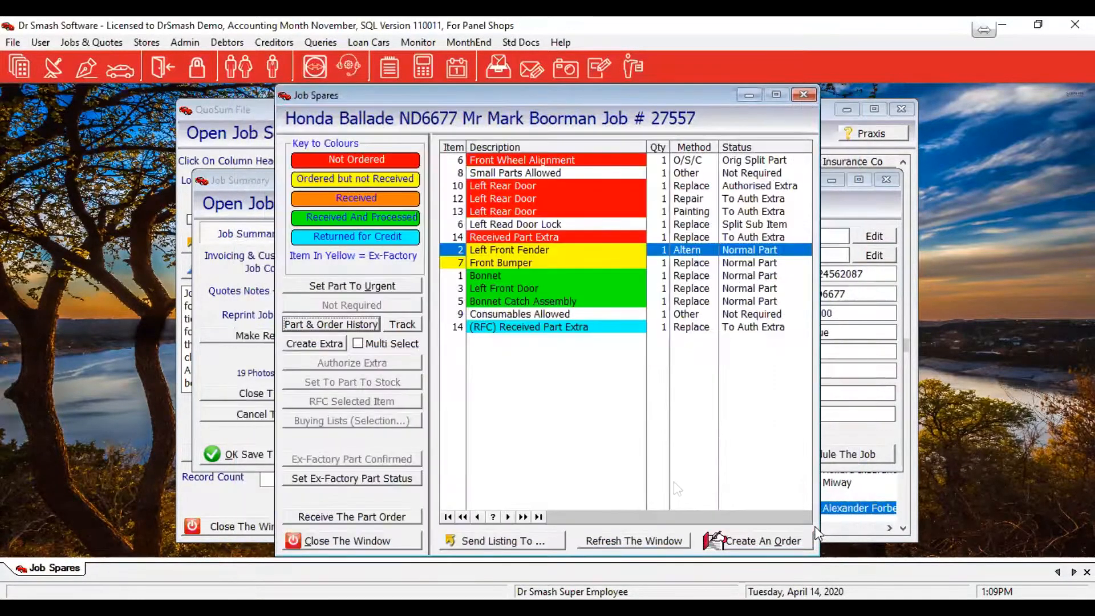
Delete the Capricorn Parts 127 order from Receiving Ordered Parts and close the list
{"action": "left_click", "coordinate": [141, 40]}
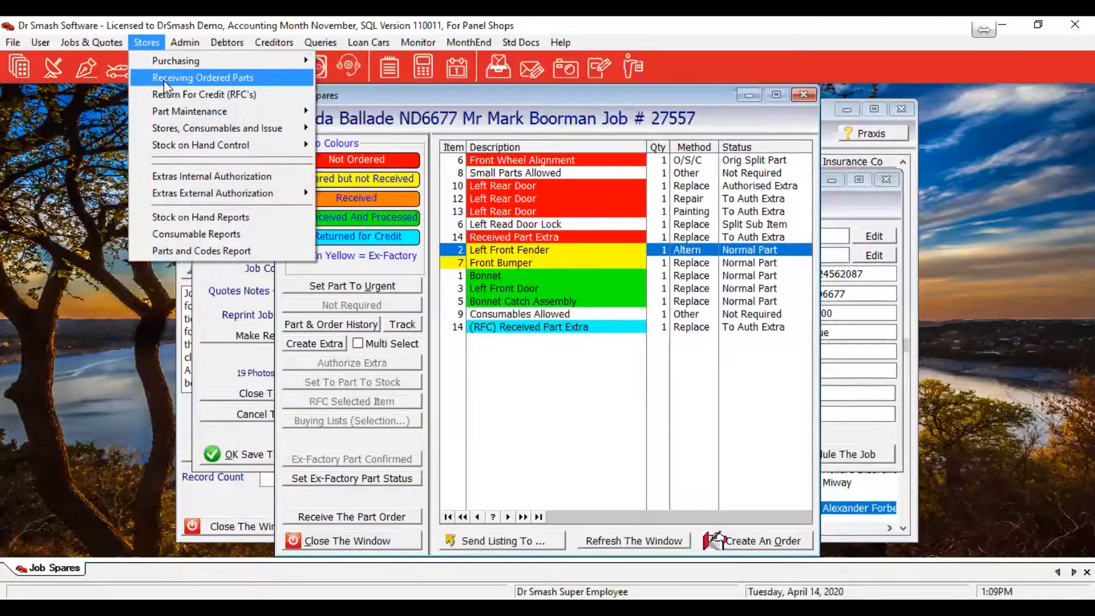
{"action": "left_click", "coordinate": [163, 81]}
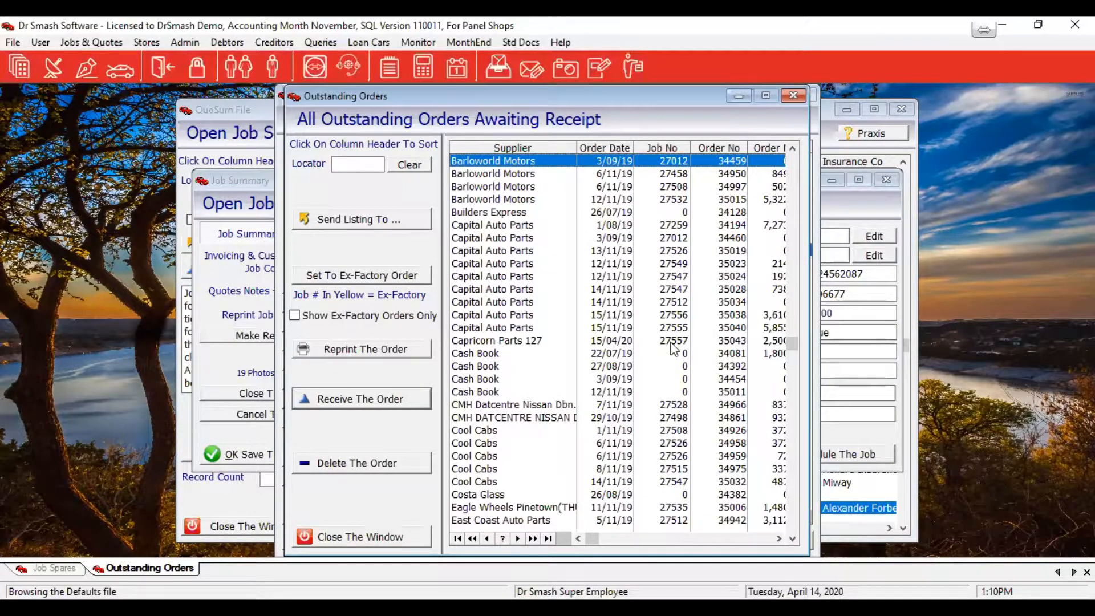
{"action": "left_click", "coordinate": [735, 342]}
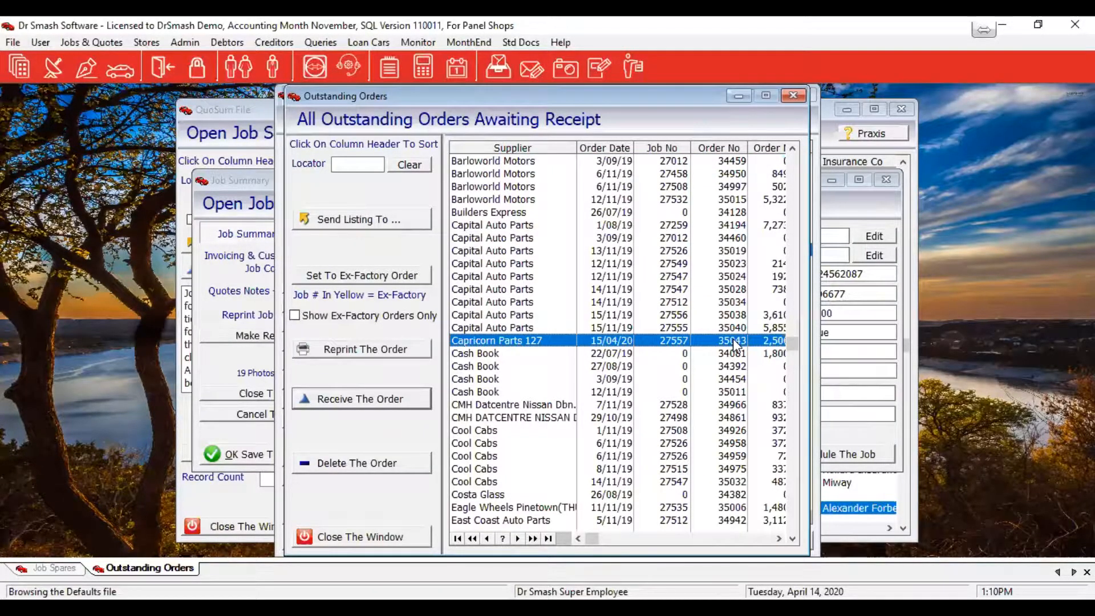
{"action": "left_click", "coordinate": [339, 465]}
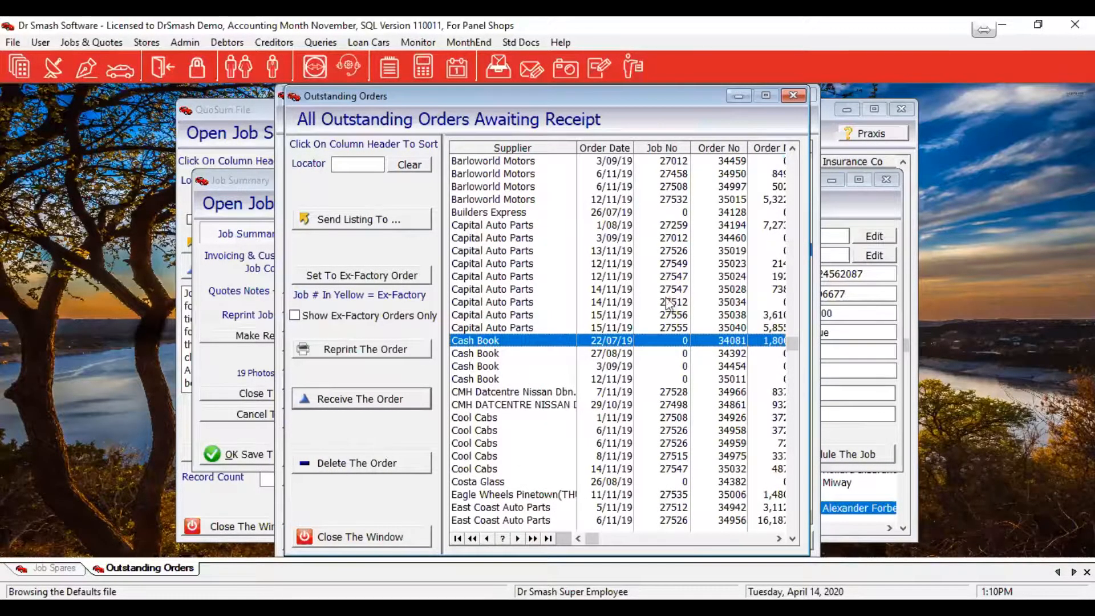
{"action": "left_click", "coordinate": [392, 541]}
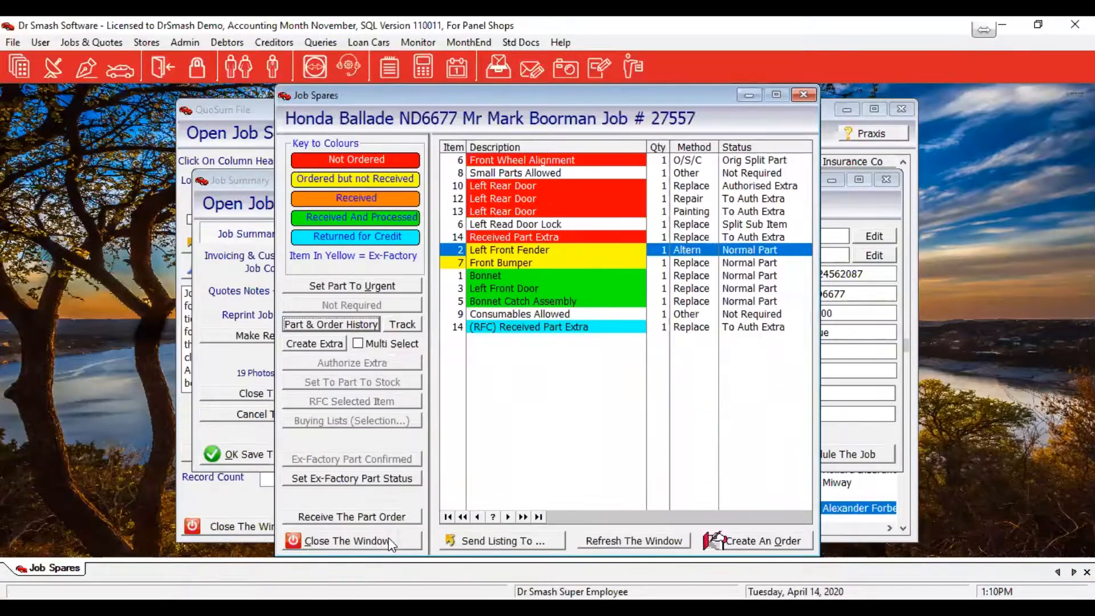
Refresh the spares list, set Left Front Fender to Not Required, and begin a new extra
{"action": "left_click", "coordinate": [638, 542]}
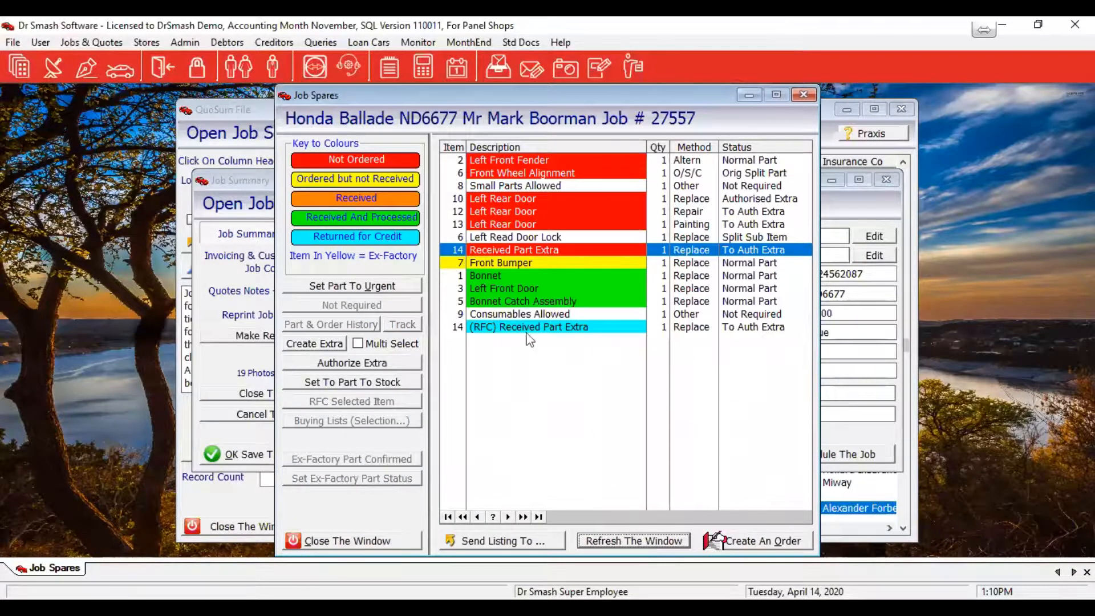
{"action": "left_click", "coordinate": [561, 160]}
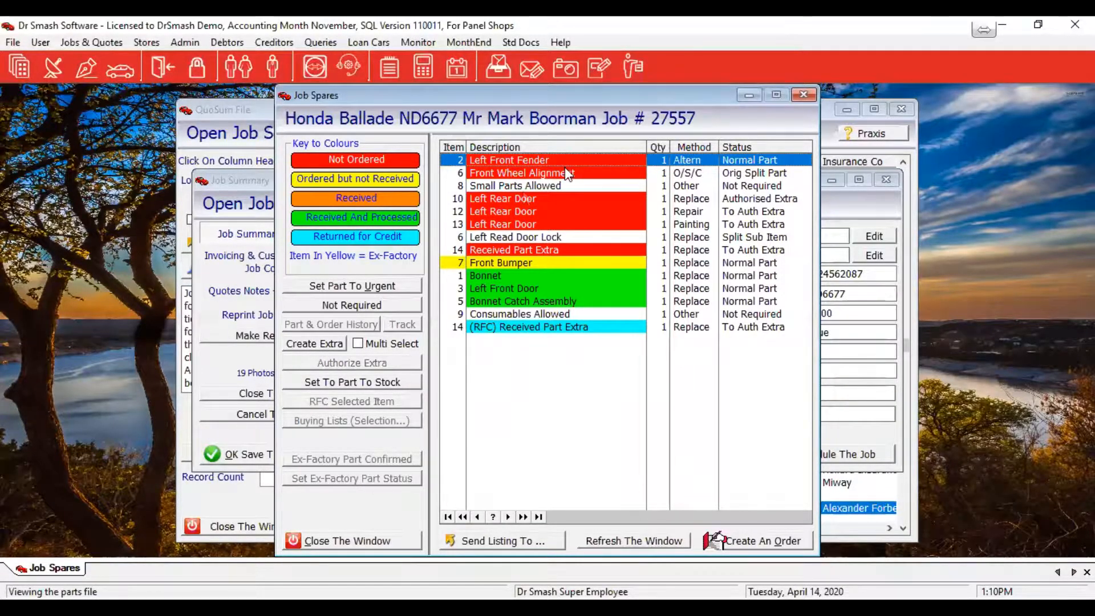
{"action": "left_click", "coordinate": [363, 311]}
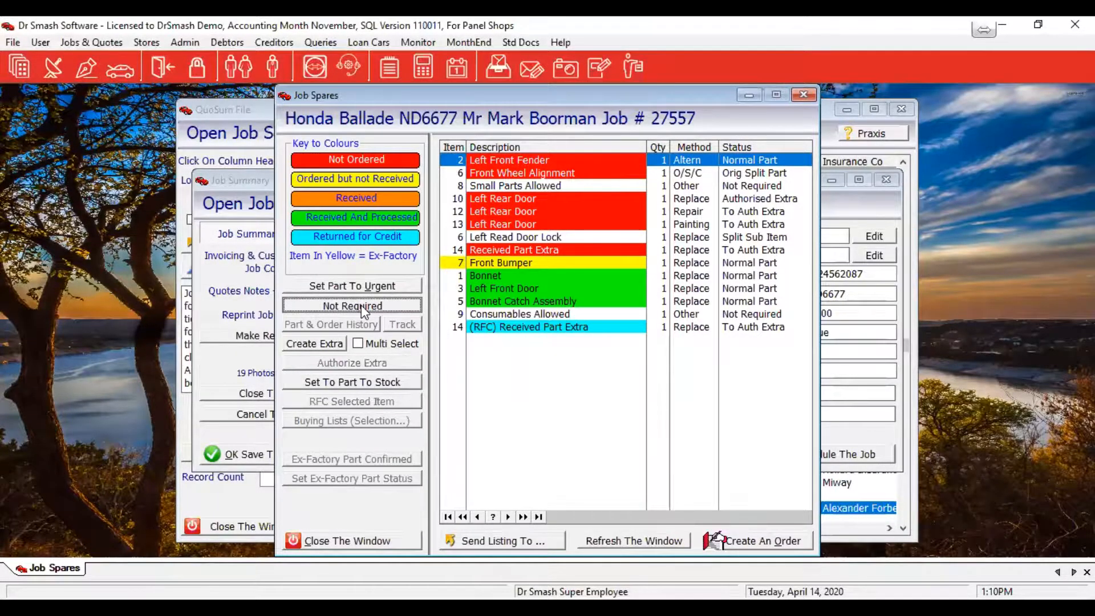
{"action": "left_click", "coordinate": [363, 311]}
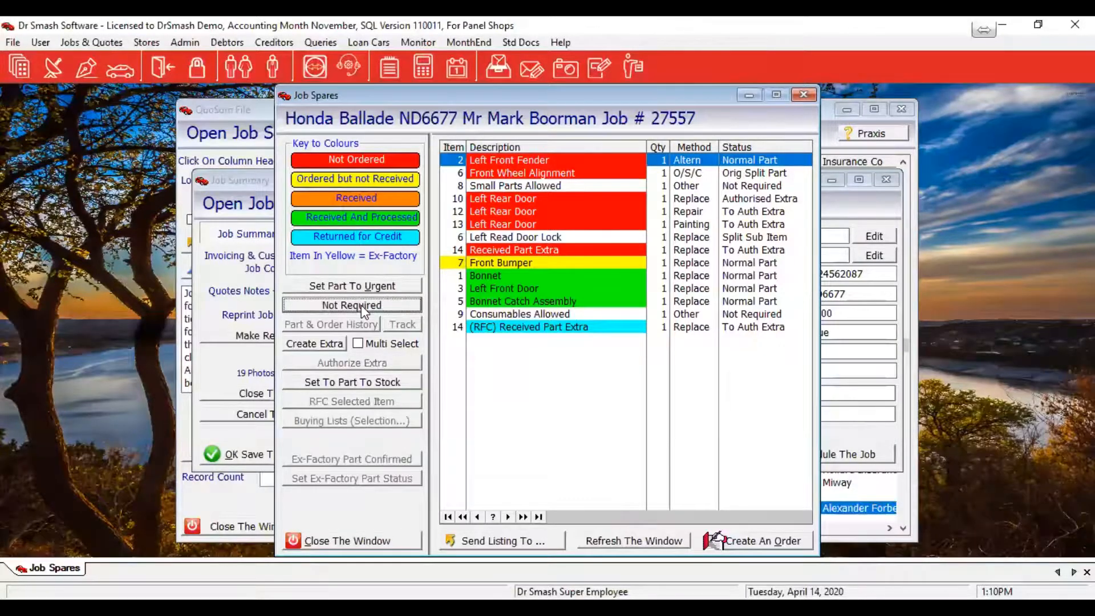
{"action": "left_click", "coordinate": [297, 346]}
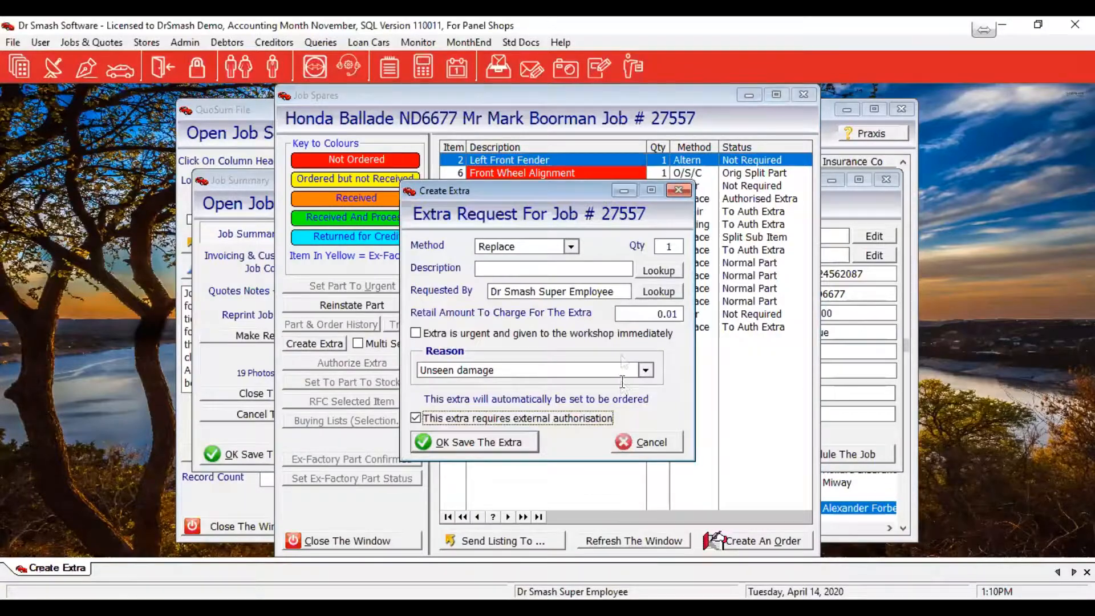
Save a Repair extra described 'Lff' at 600.00 retail, accepting that external authorisation is required
{"action": "left_click", "coordinate": [572, 246]}
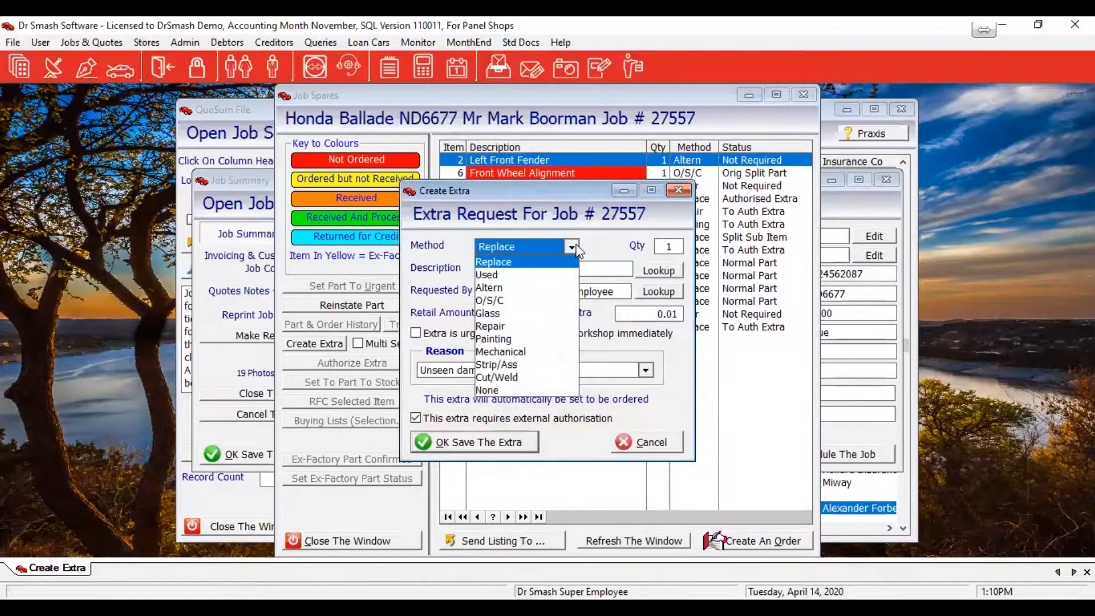
{"action": "left_click", "coordinate": [487, 326]}
{"action": "left_click", "coordinate": [500, 269]}
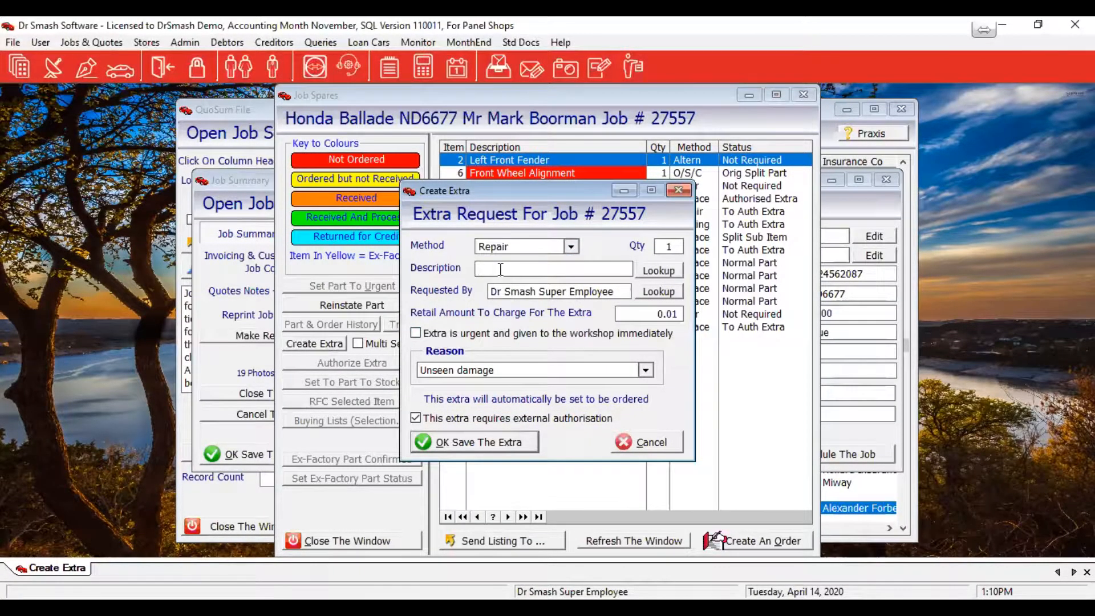
{"action": "type", "text": "Lff"}
{"action": "left_click", "coordinate": [659, 313]}
{"action": "type", "text": "600"}
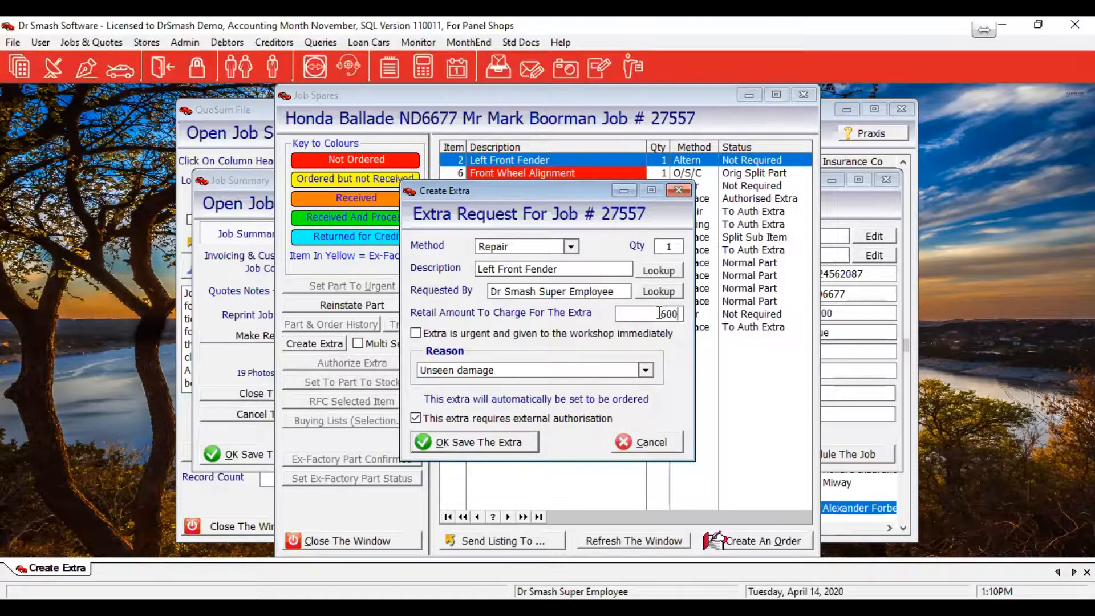
{"action": "key", "text": "Tab"}
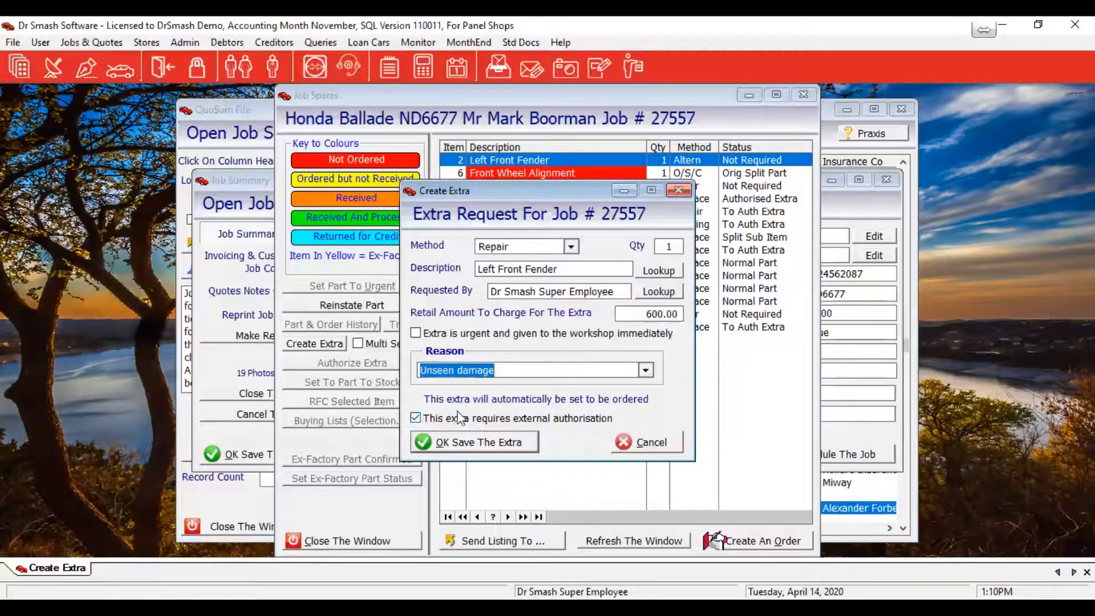
{"action": "left_click", "coordinate": [444, 447]}
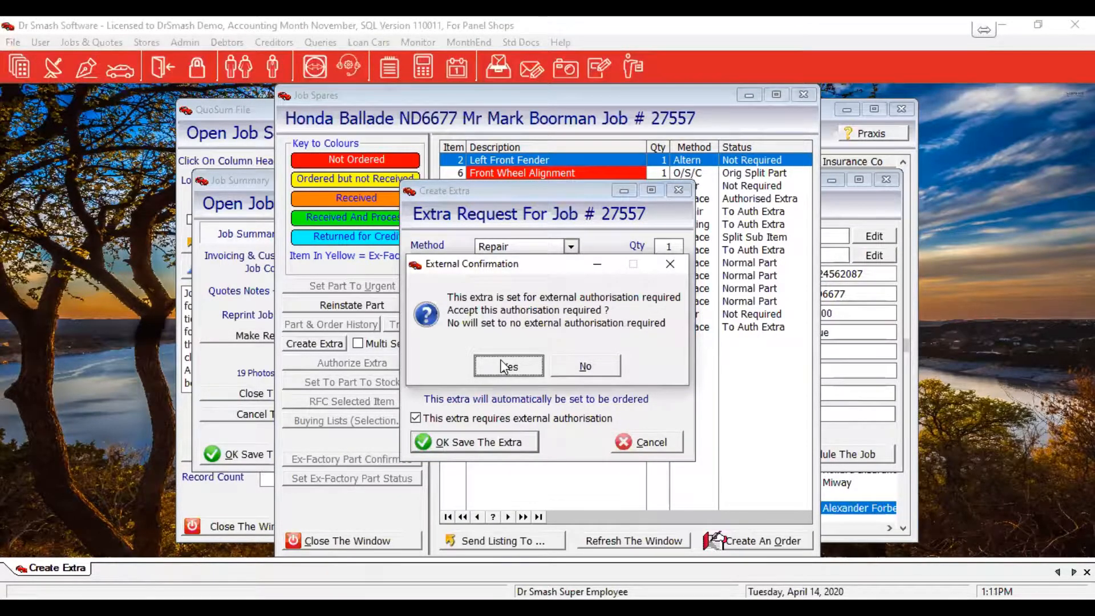
{"action": "left_click", "coordinate": [502, 365]}
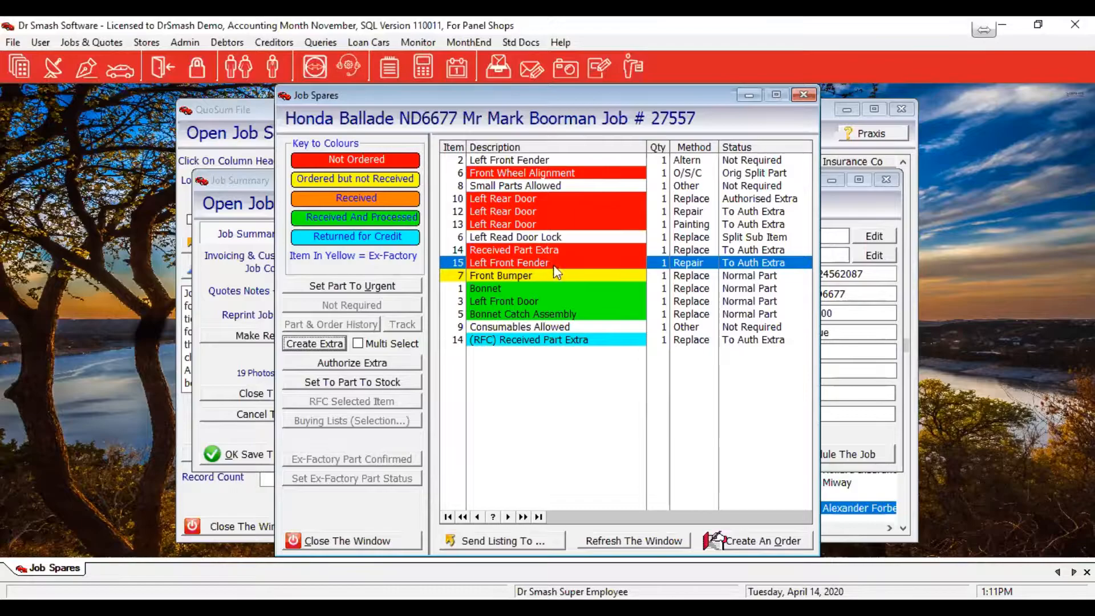
Record external authorisation on the Left Front Fender extra, untick Set To Order The Part, and save
{"action": "left_click", "coordinate": [384, 365]}
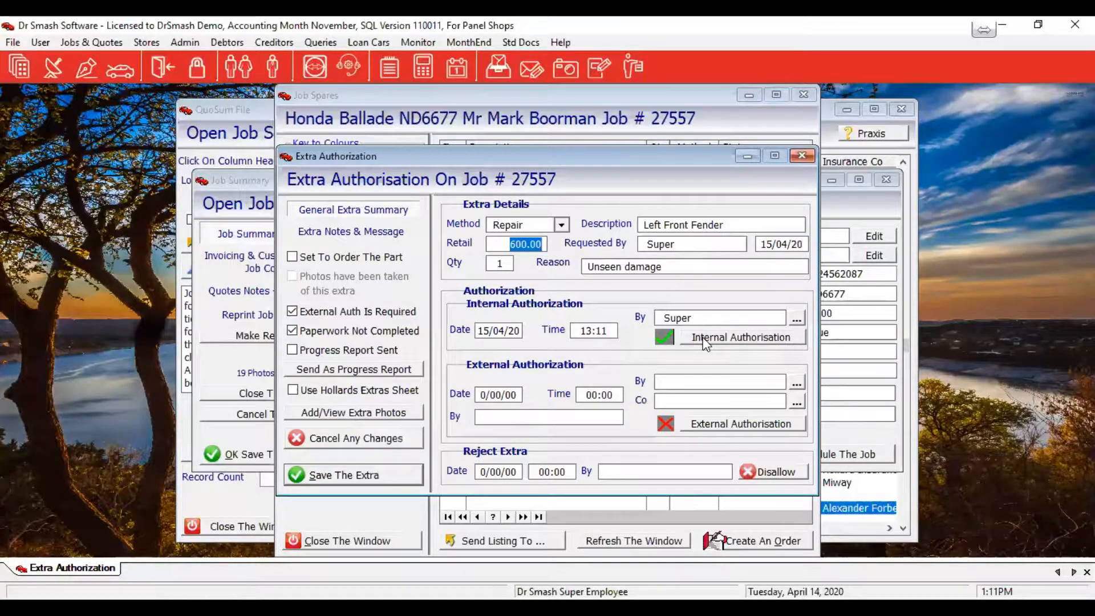
{"action": "left_click", "coordinate": [733, 425]}
{"action": "left_click", "coordinate": [732, 423]}
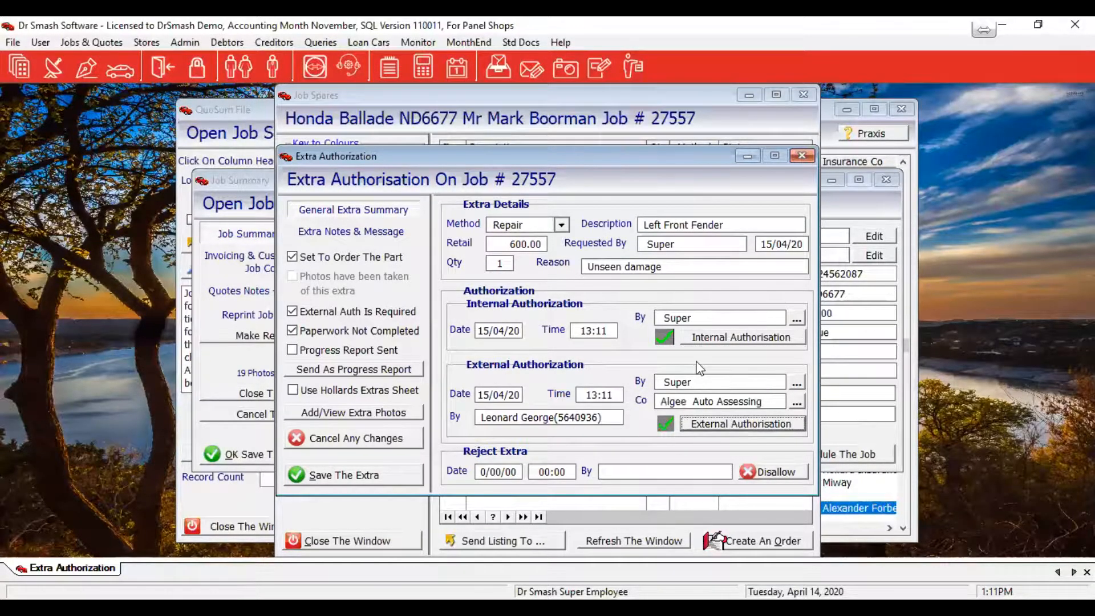
{"action": "left_click", "coordinate": [355, 476]}
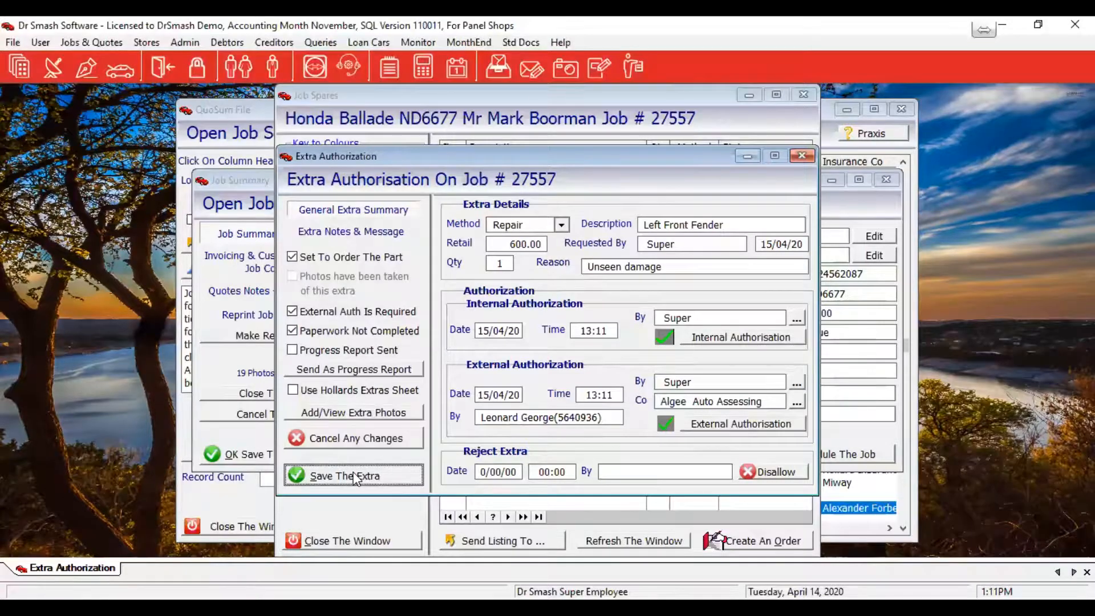
{"action": "left_click", "coordinate": [381, 260]}
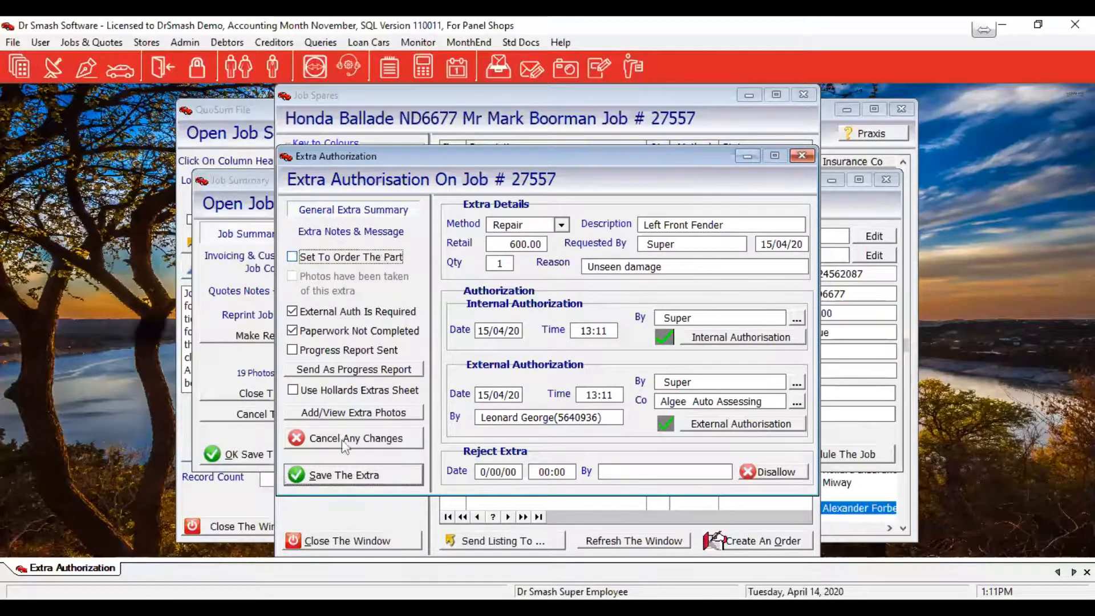
{"action": "left_click", "coordinate": [335, 475]}
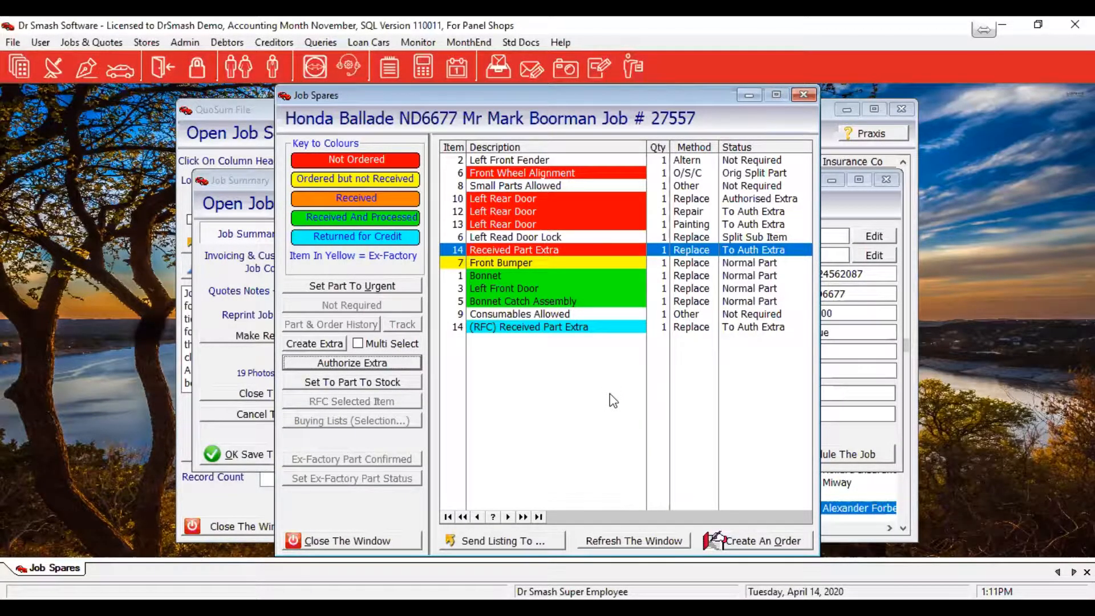
{"action": "left_click", "coordinate": [537, 262]}
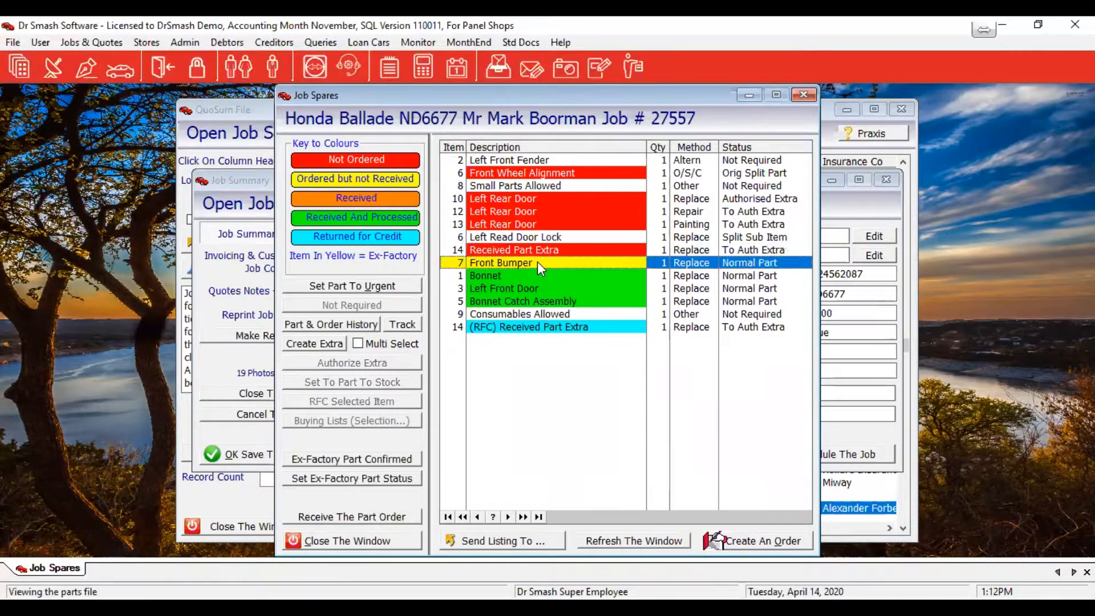
{"action": "left_click", "coordinate": [365, 517]}
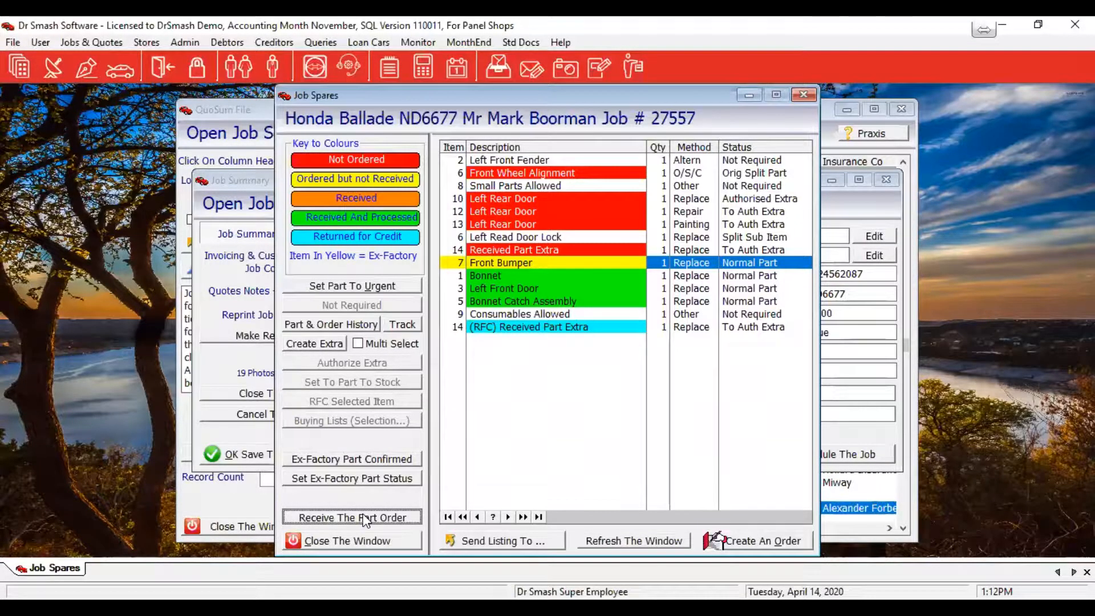
{"action": "left_click", "coordinate": [365, 518]}
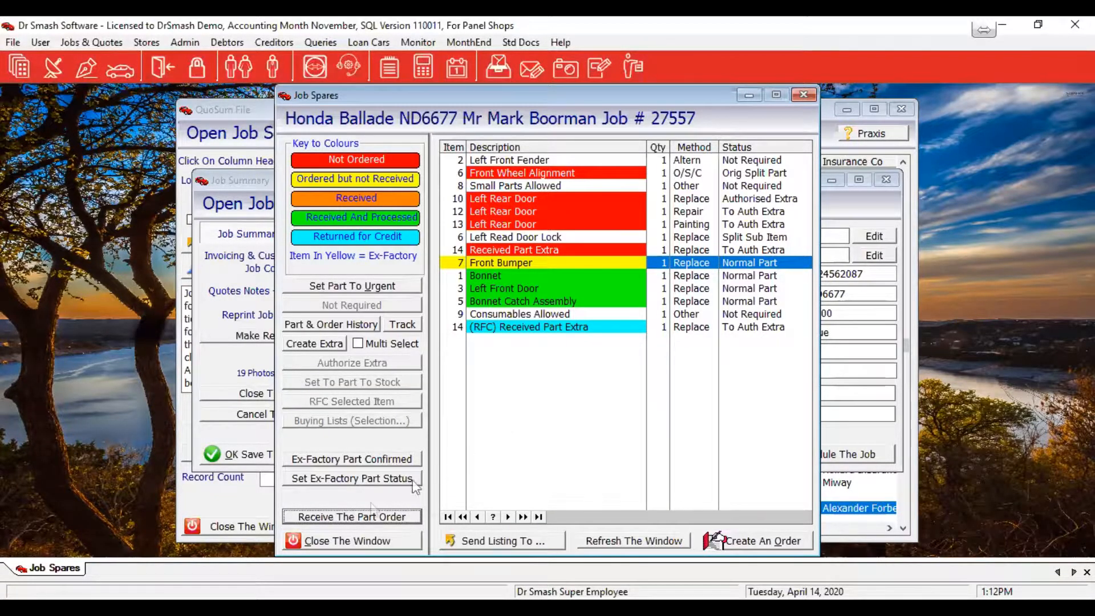
{"action": "left_click", "coordinate": [345, 548]}
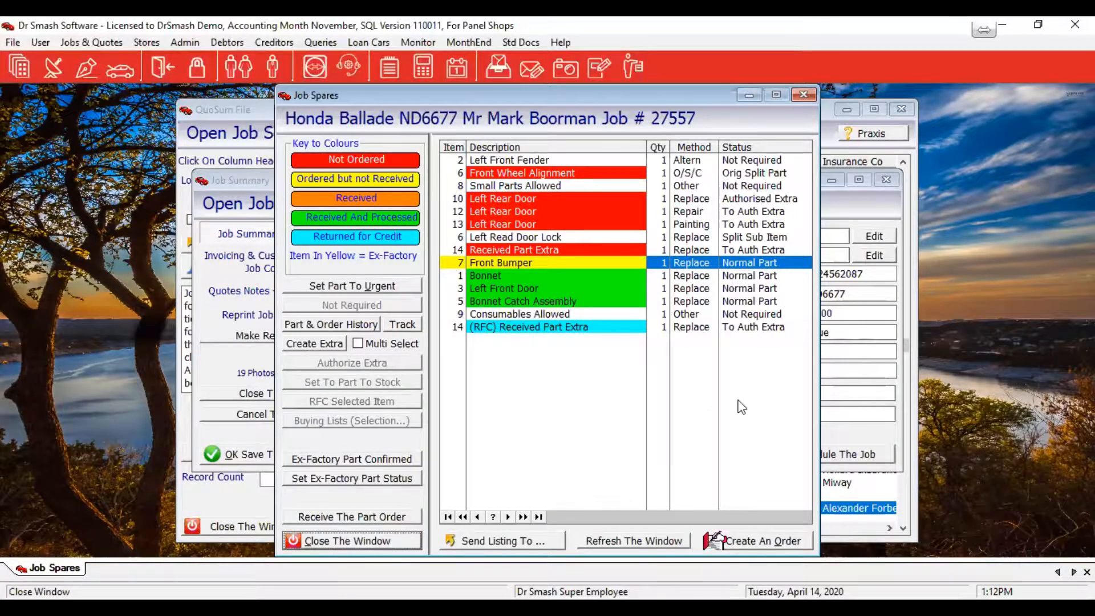
{"action": "left_click", "coordinate": [570, 166]}
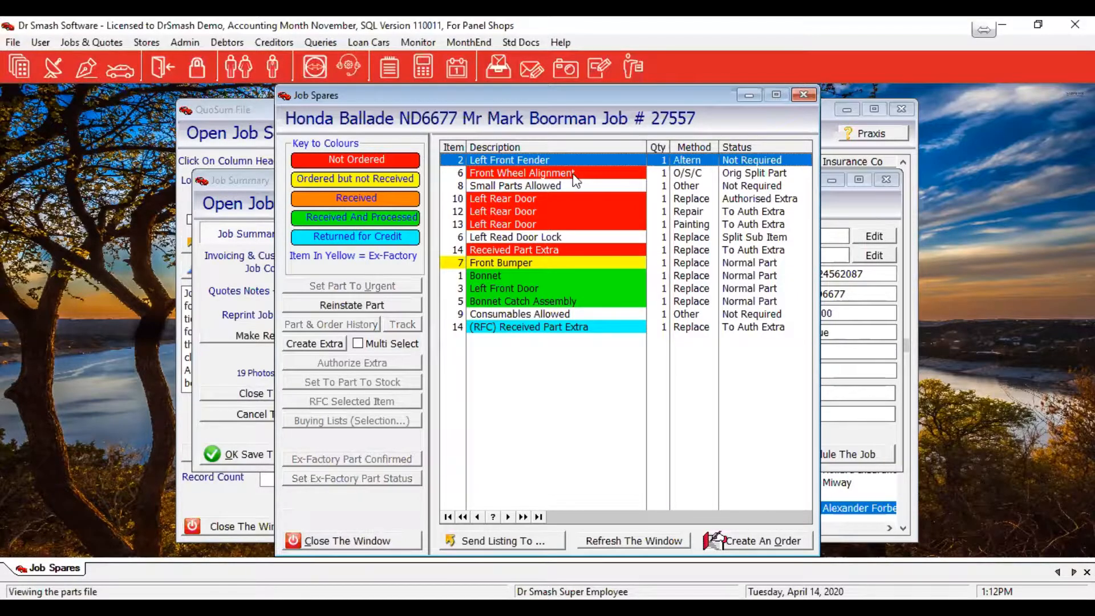
{"action": "left_click", "coordinate": [579, 174]}
Start an order containing the Front Wheel Alignment part
{"action": "left_click", "coordinate": [758, 541]}
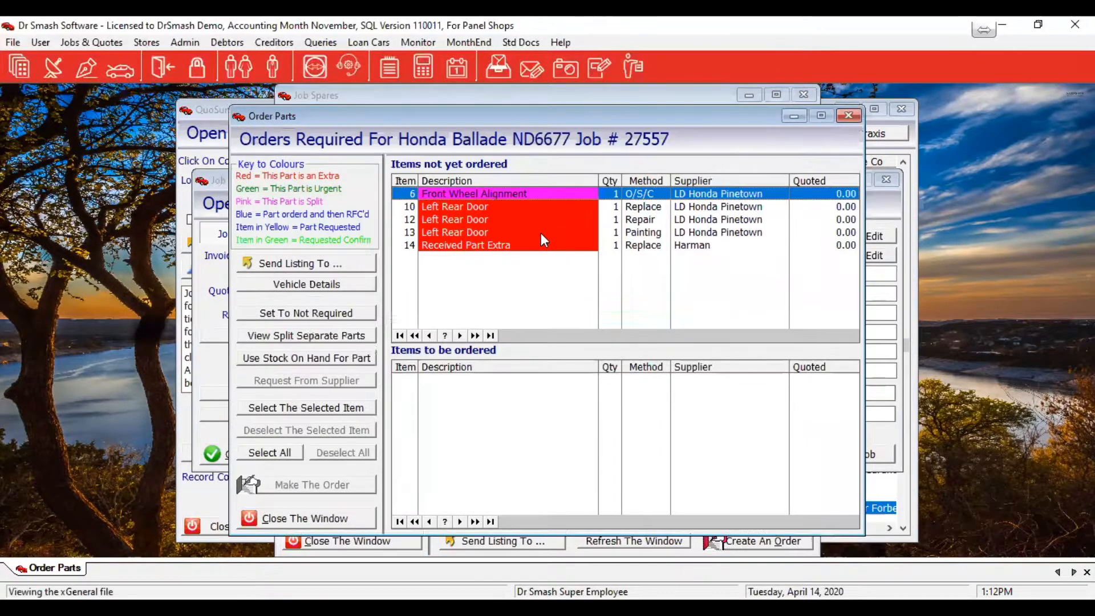
{"action": "double_click", "coordinate": [520, 194]}
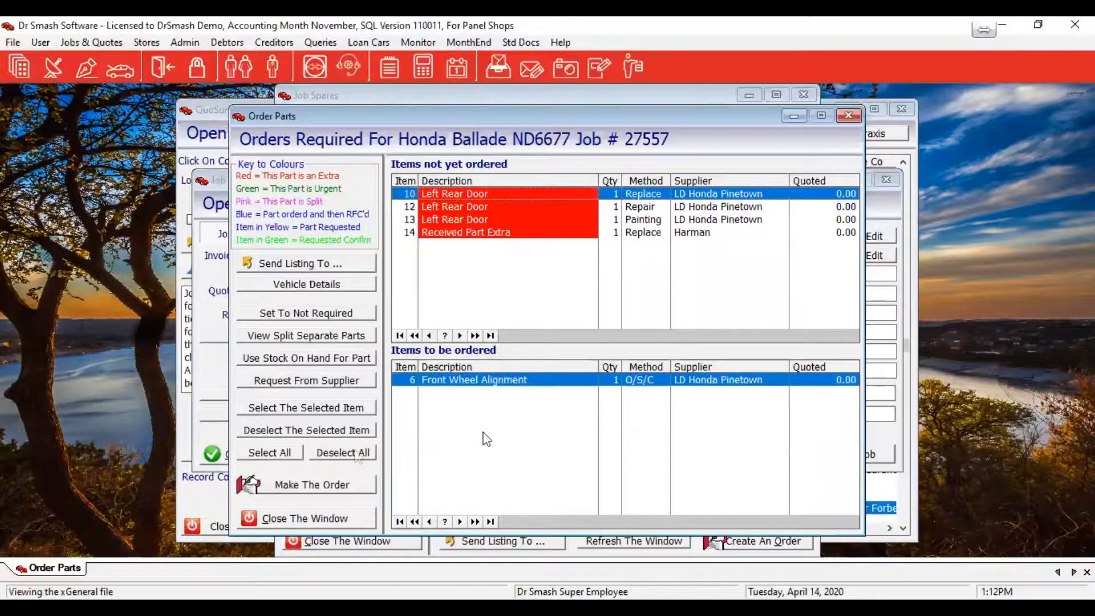
{"action": "left_click", "coordinate": [299, 489]}
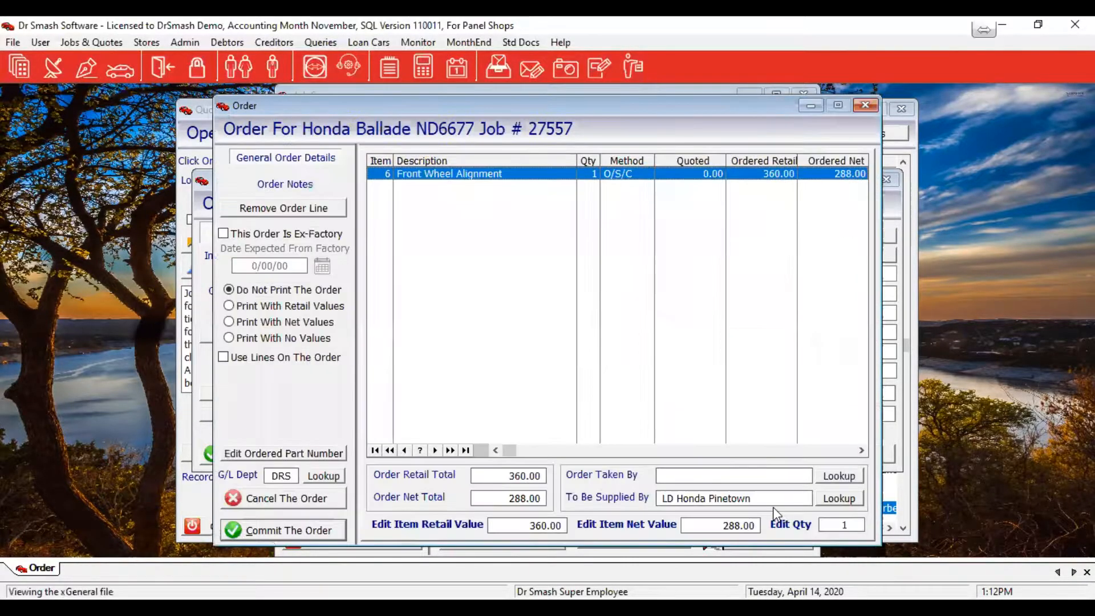
Set Gus Panel Beaters as supplier, commit the order, and close Order Parts
{"action": "left_click", "coordinate": [836, 498]}
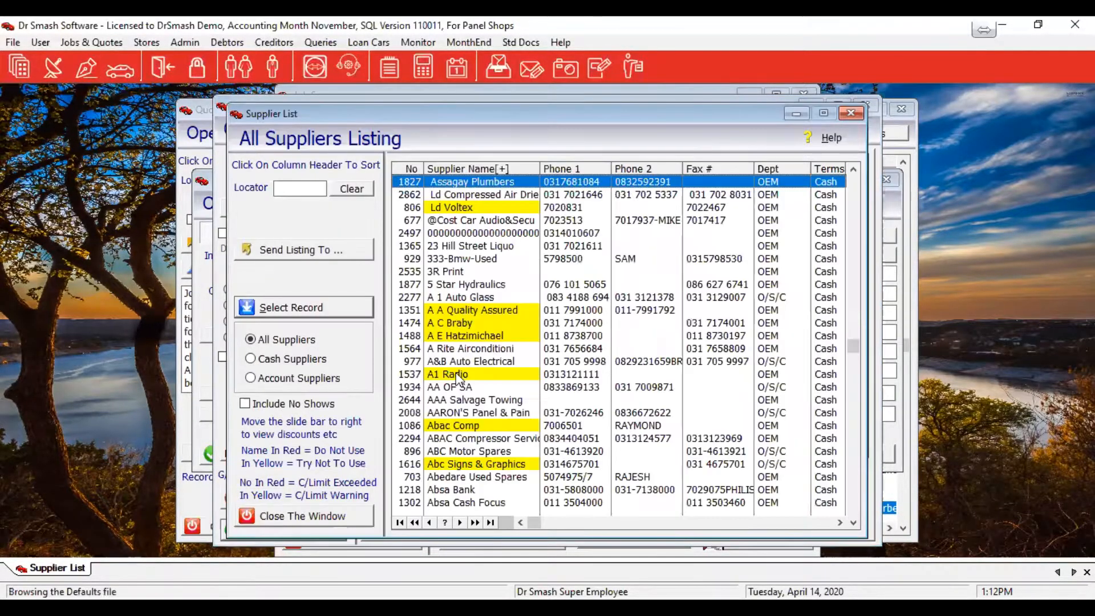
{"action": "left_click", "coordinate": [495, 401]}
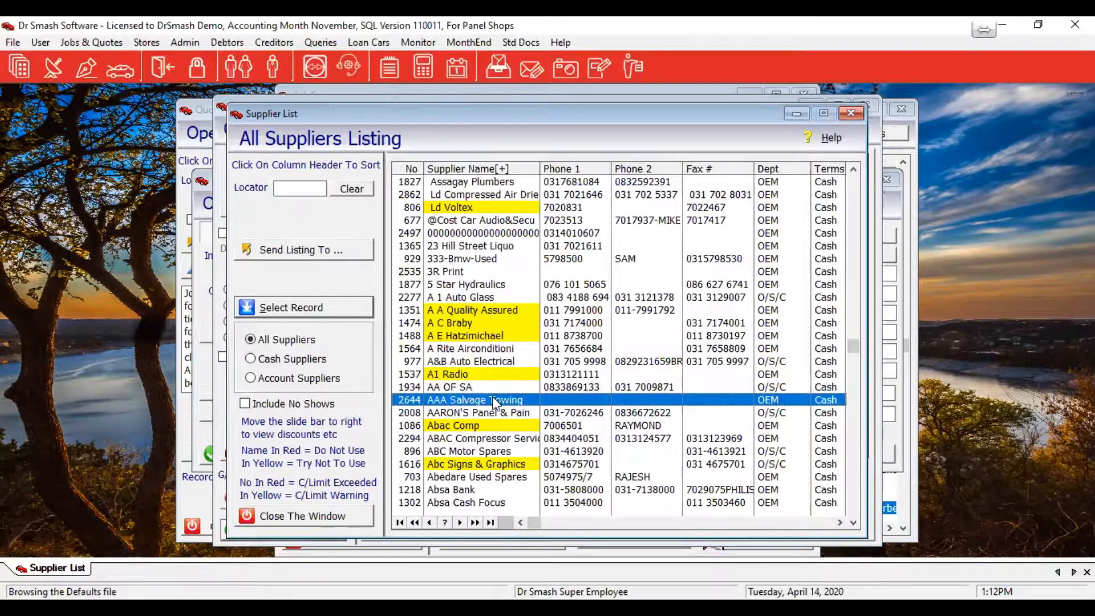
{"action": "type", "text": "h"}
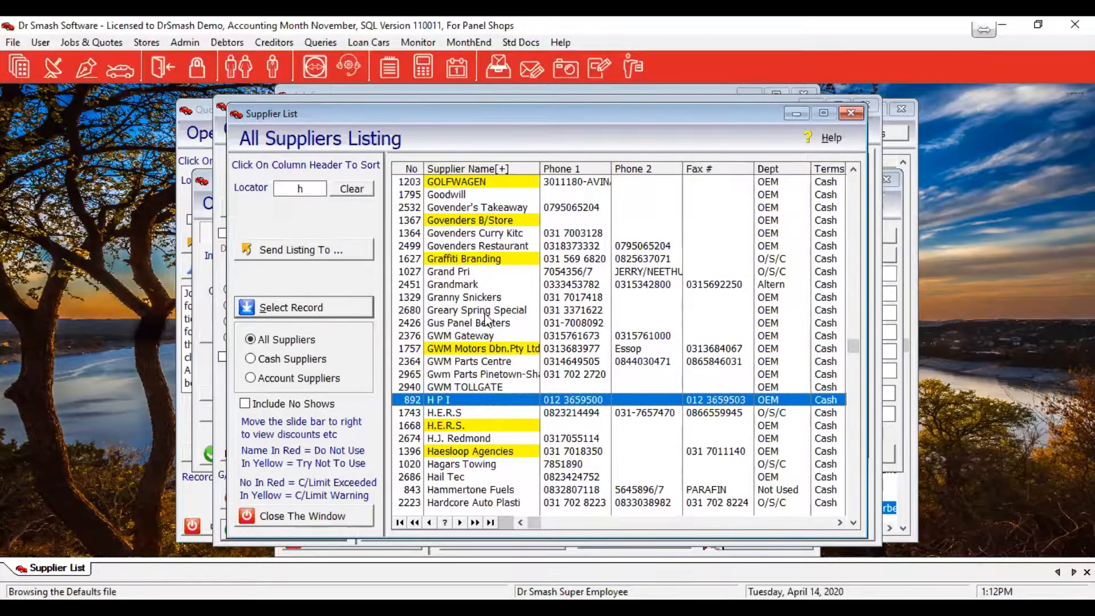
{"action": "left_click", "coordinate": [460, 323]}
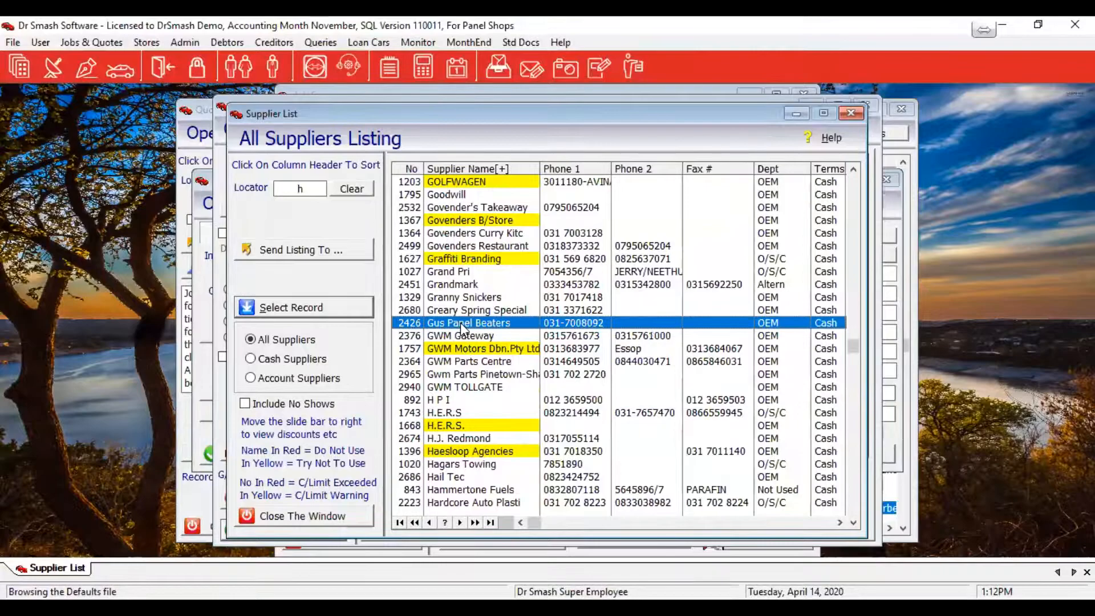
{"action": "double_click", "coordinate": [460, 323]}
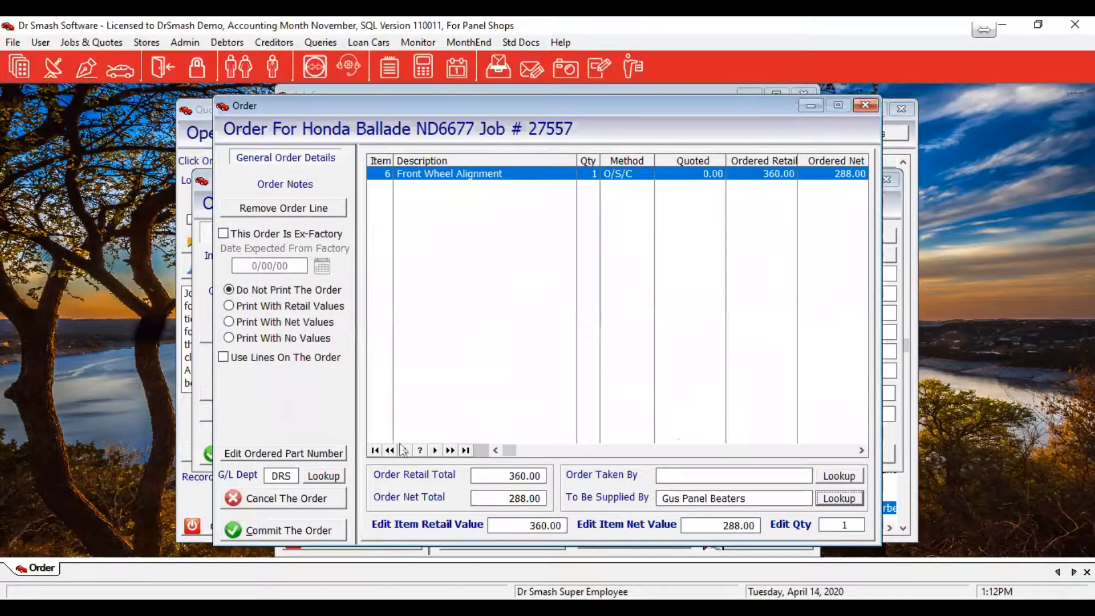
{"action": "left_click", "coordinate": [271, 531]}
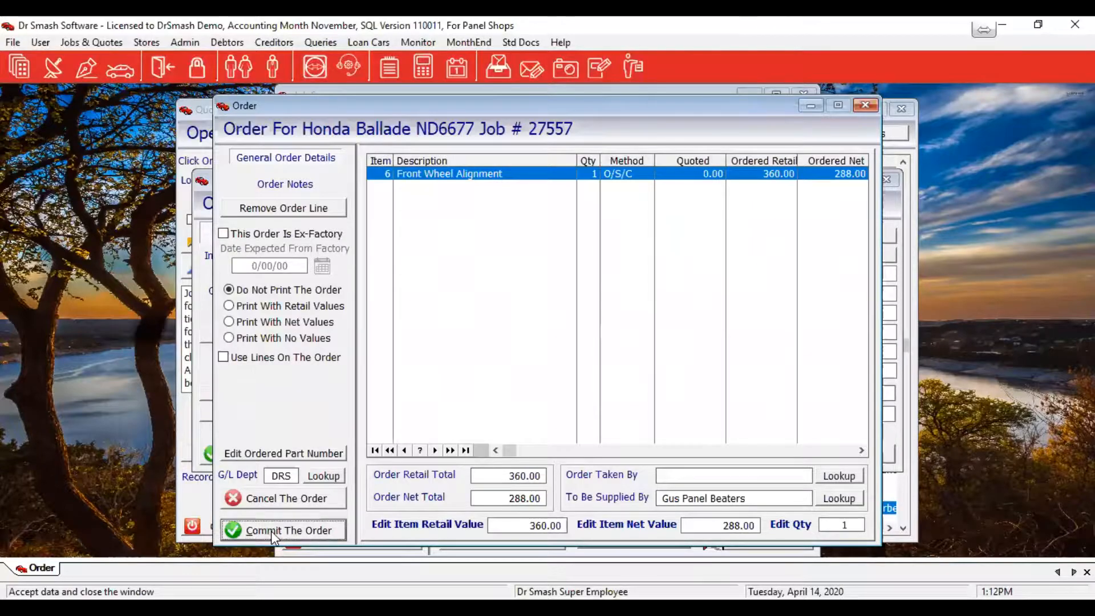
{"action": "left_click", "coordinate": [340, 535]}
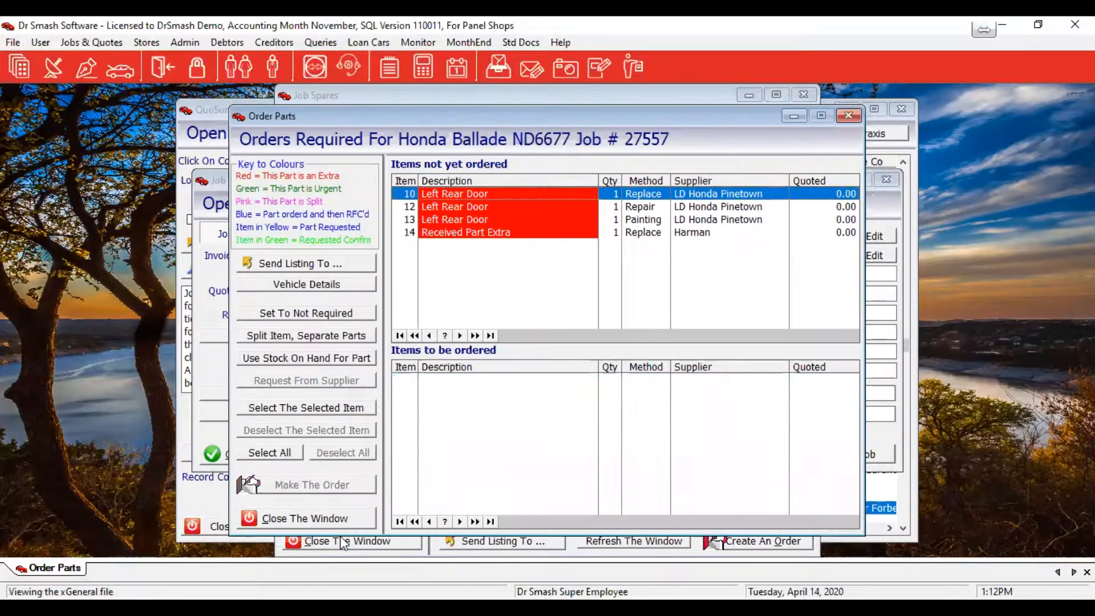
{"action": "left_click", "coordinate": [318, 518]}
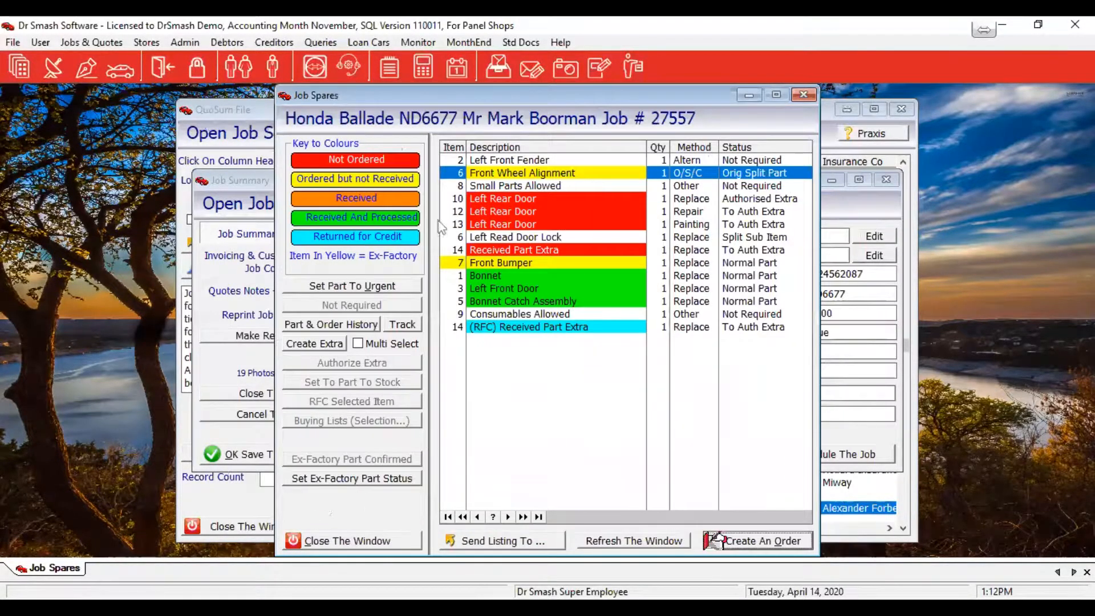
{"action": "left_click", "coordinate": [157, 45]}
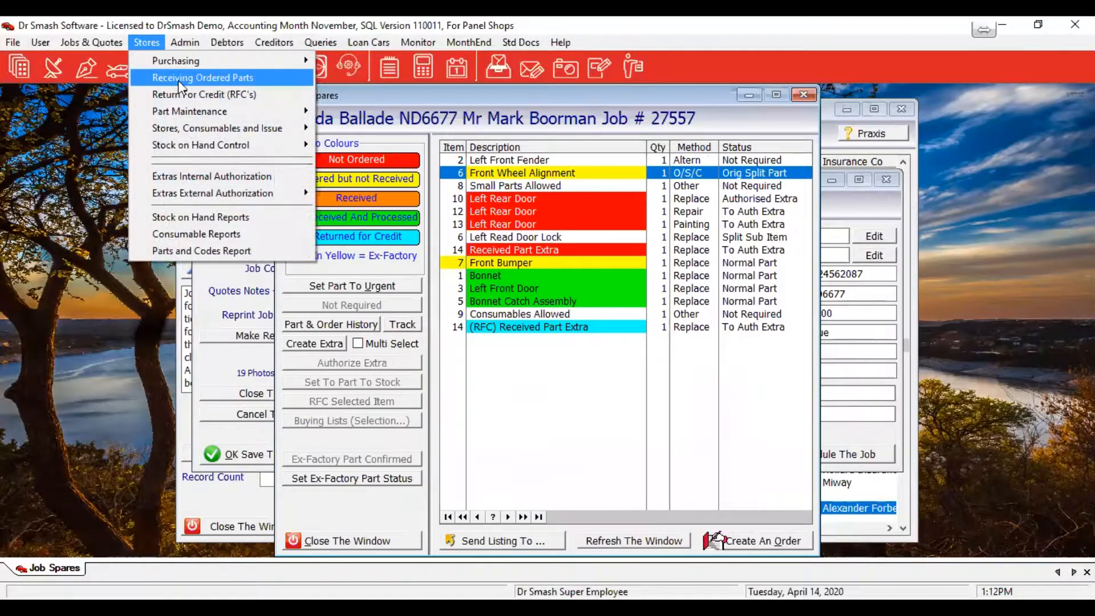
Receive the Gus Panel Beaters Front Wheel Alignment order, entering the supplier's invoice number
{"action": "left_click", "coordinate": [178, 80]}
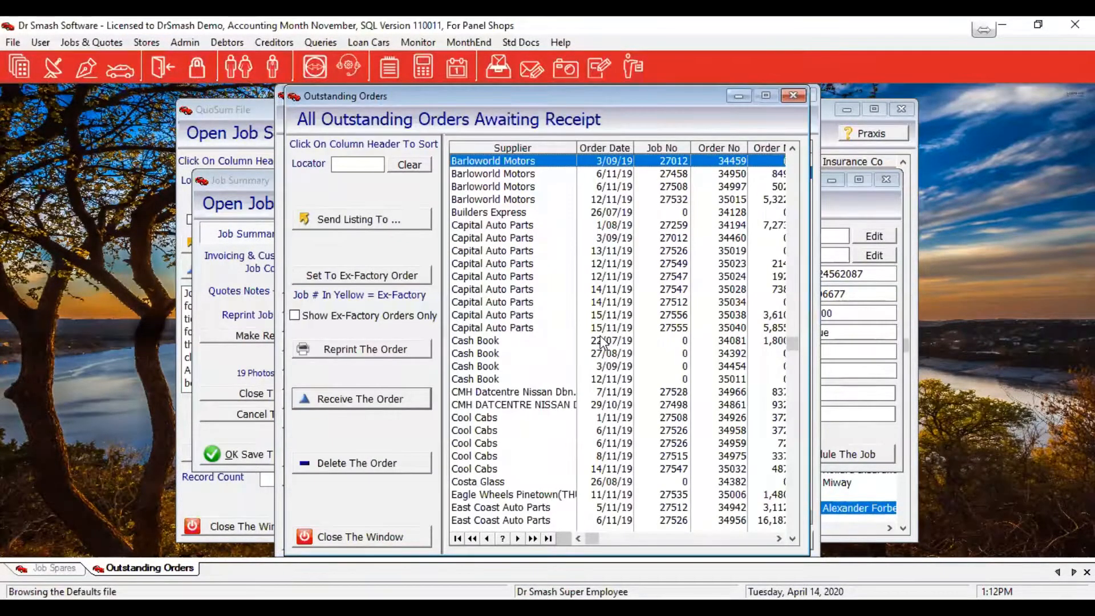
{"action": "left_click", "coordinate": [545, 419]}
{"action": "type", "text": "gu"}
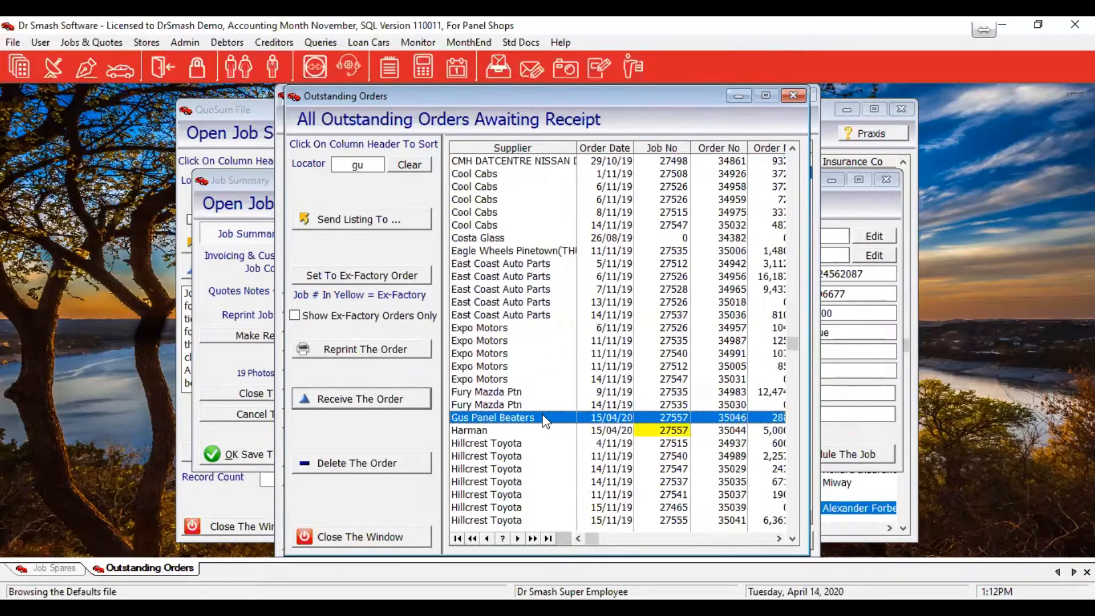
{"action": "left_click", "coordinate": [359, 399]}
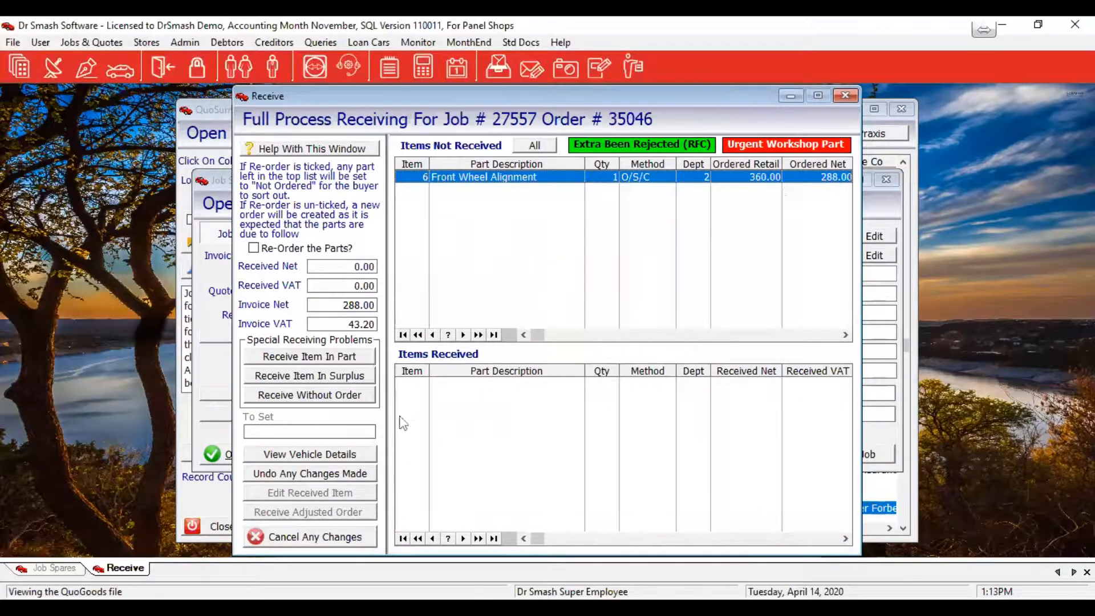
{"action": "left_click", "coordinate": [530, 146]}
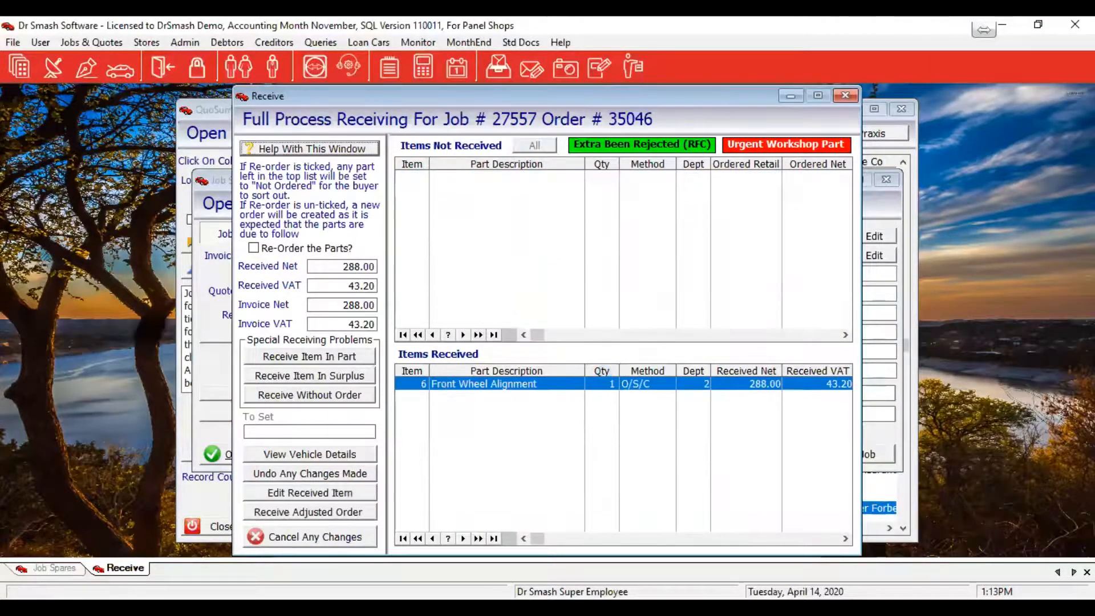
{"action": "left_click", "coordinate": [296, 512]}
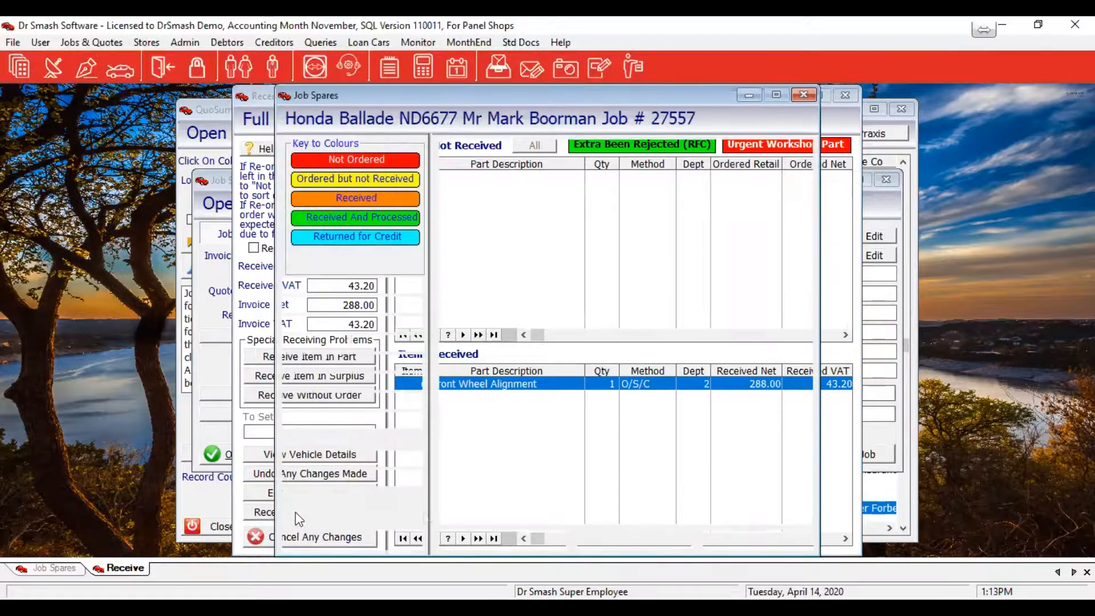
{"action": "left_click", "coordinate": [389, 238]}
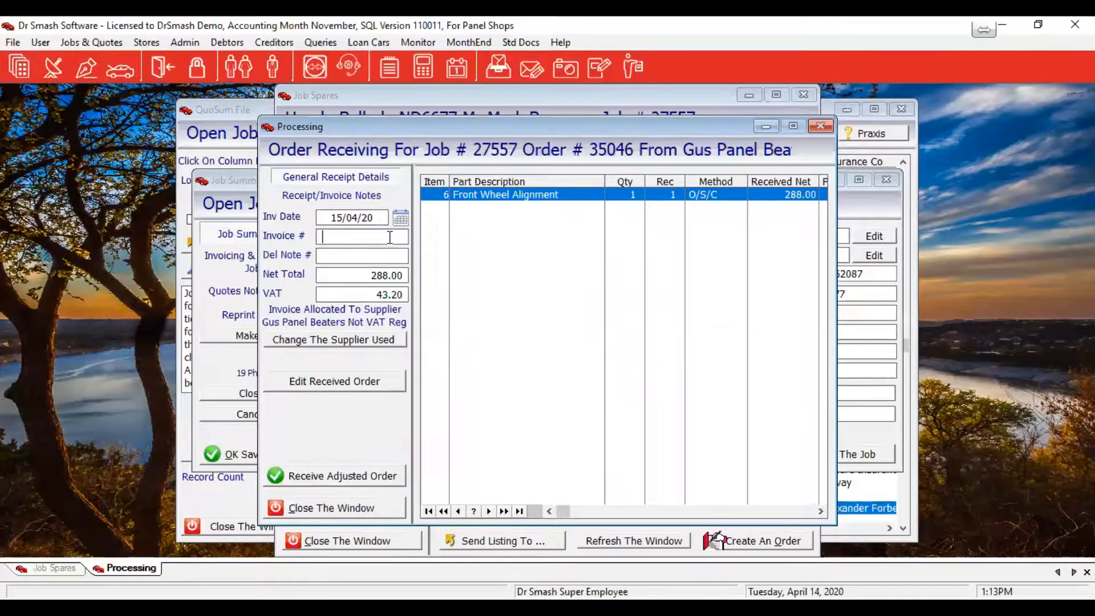
{"action": "type", "text": "2344"}
{"action": "left_click", "coordinate": [372, 475]}
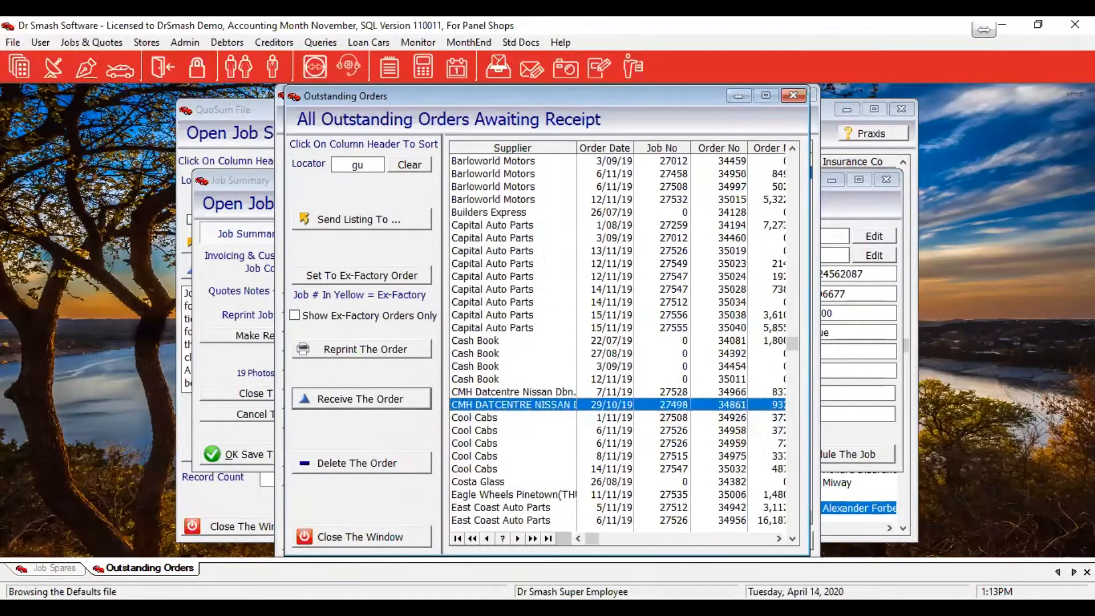
{"action": "key", "text": "Escape"}
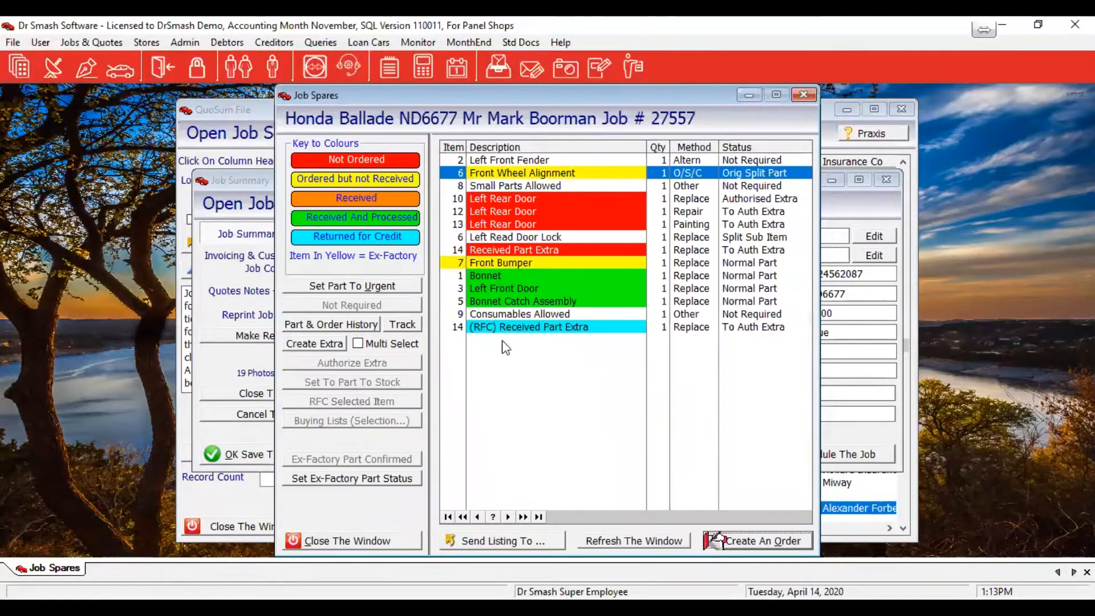
Refresh the Job Spares list to check the received part, then close back to Job Summary
{"action": "left_click", "coordinate": [650, 545]}
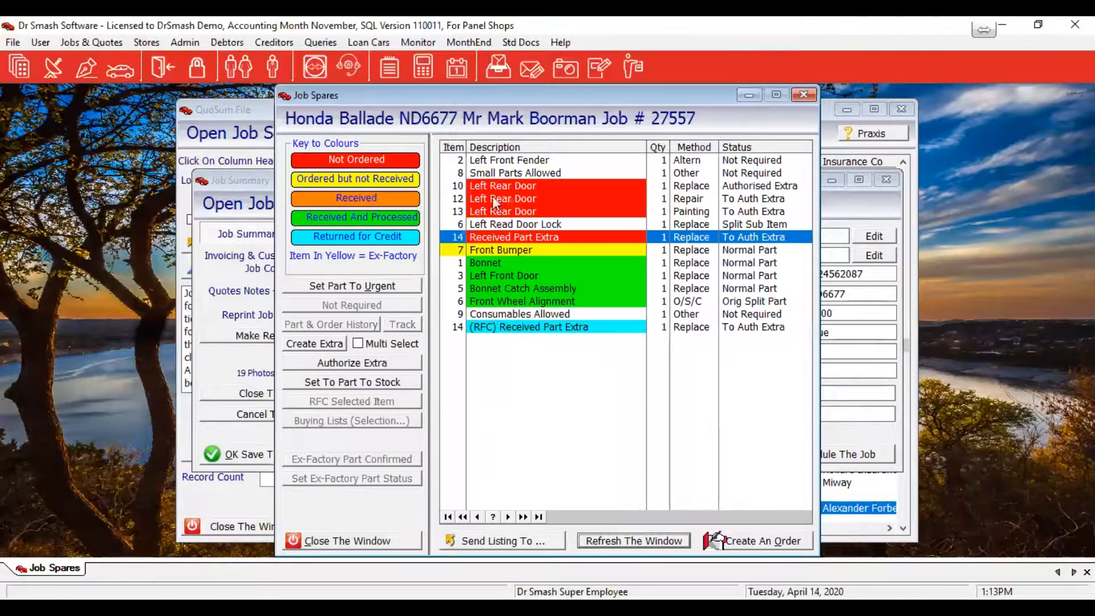
{"action": "left_click", "coordinate": [533, 197]}
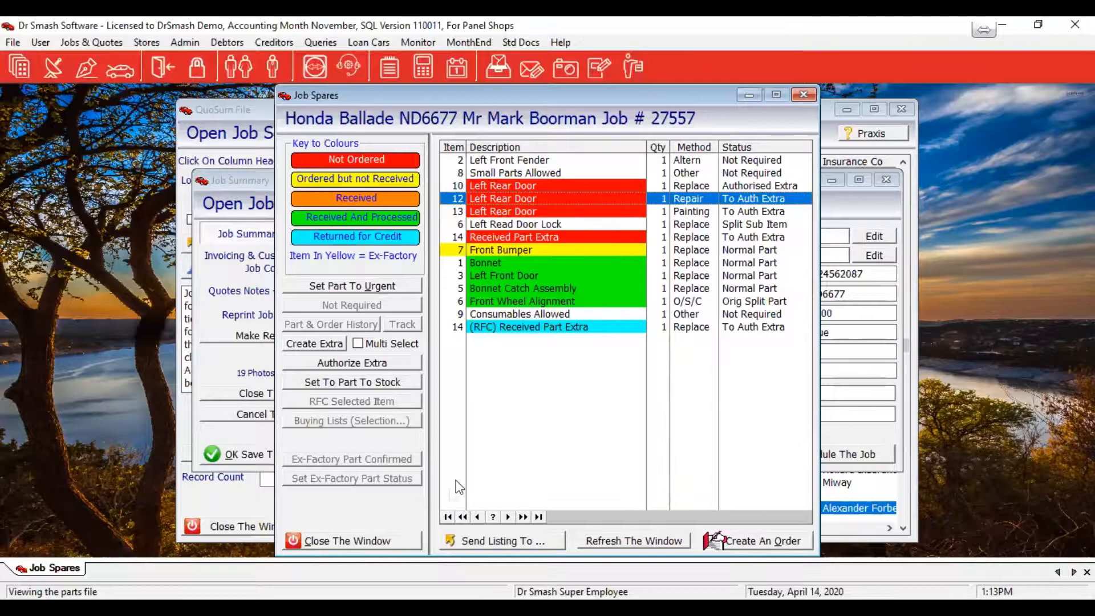
{"action": "left_click", "coordinate": [365, 545]}
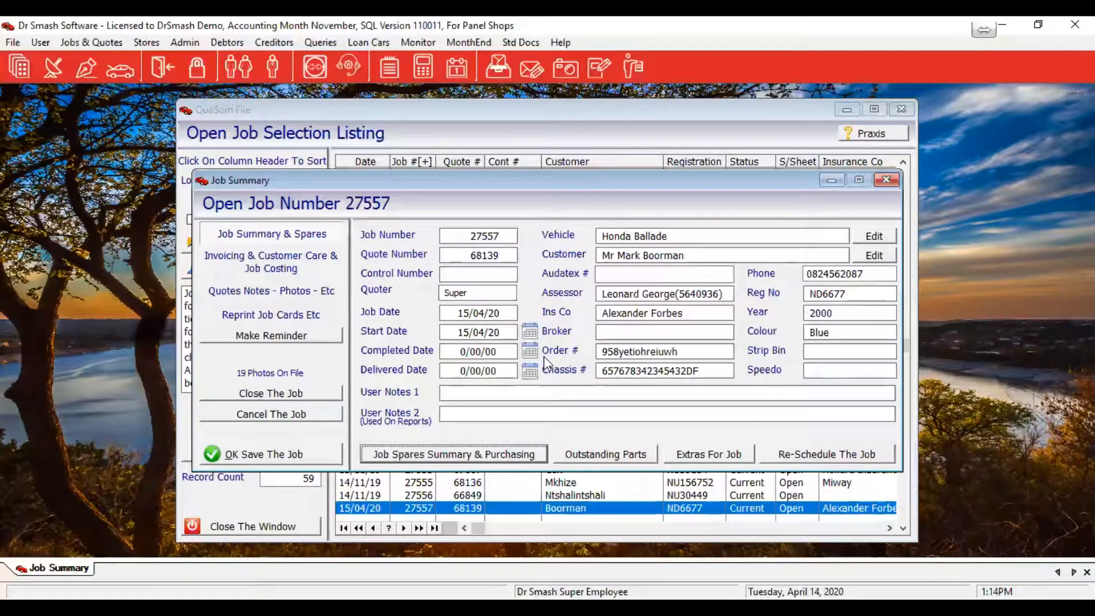
On the invoicing page, review and save the authorisation details, then choose Make An Invoice
{"action": "left_click", "coordinate": [284, 268]}
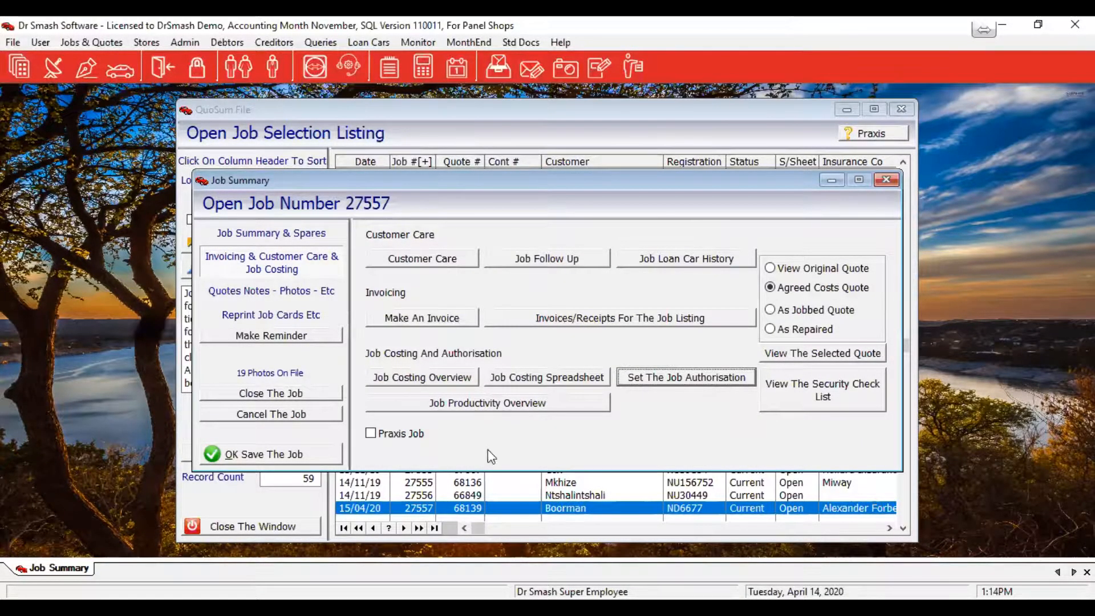
{"action": "left_click", "coordinate": [667, 377]}
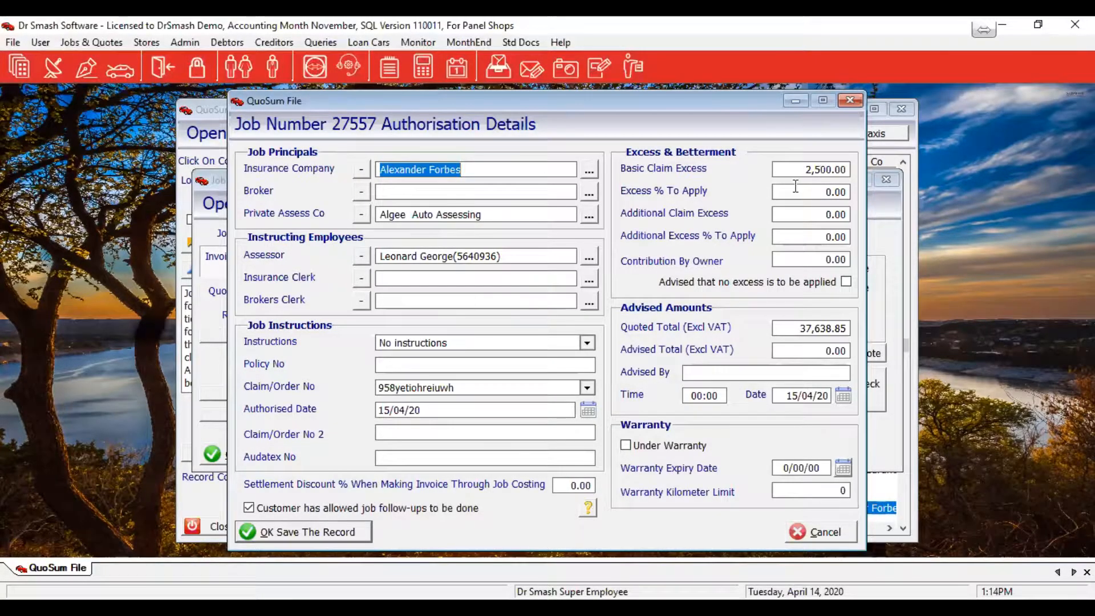
{"action": "left_click", "coordinate": [292, 531]}
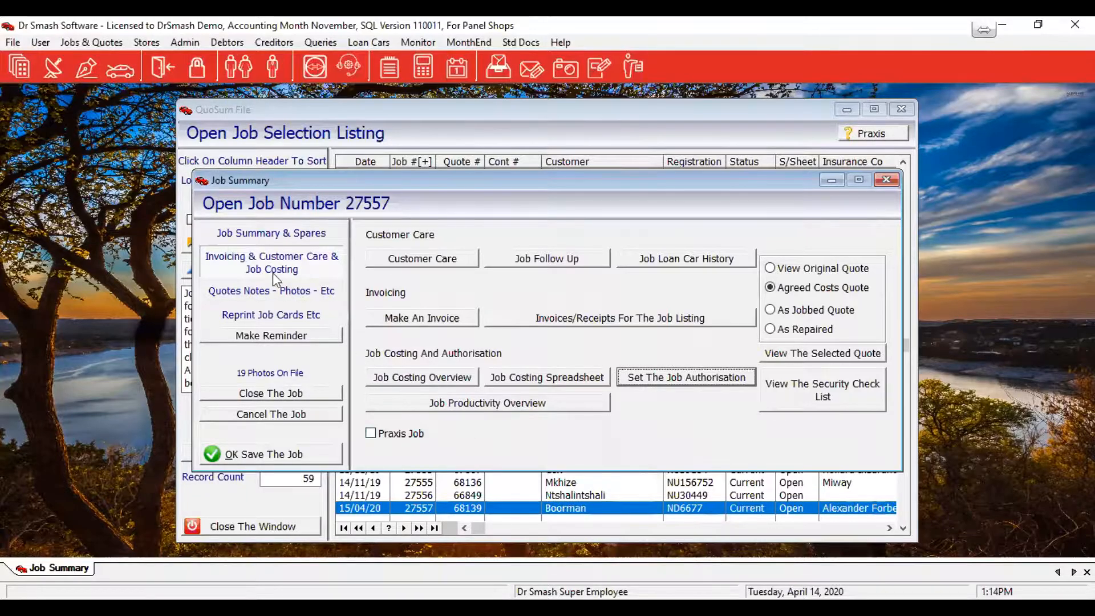
{"action": "left_click", "coordinate": [408, 319]}
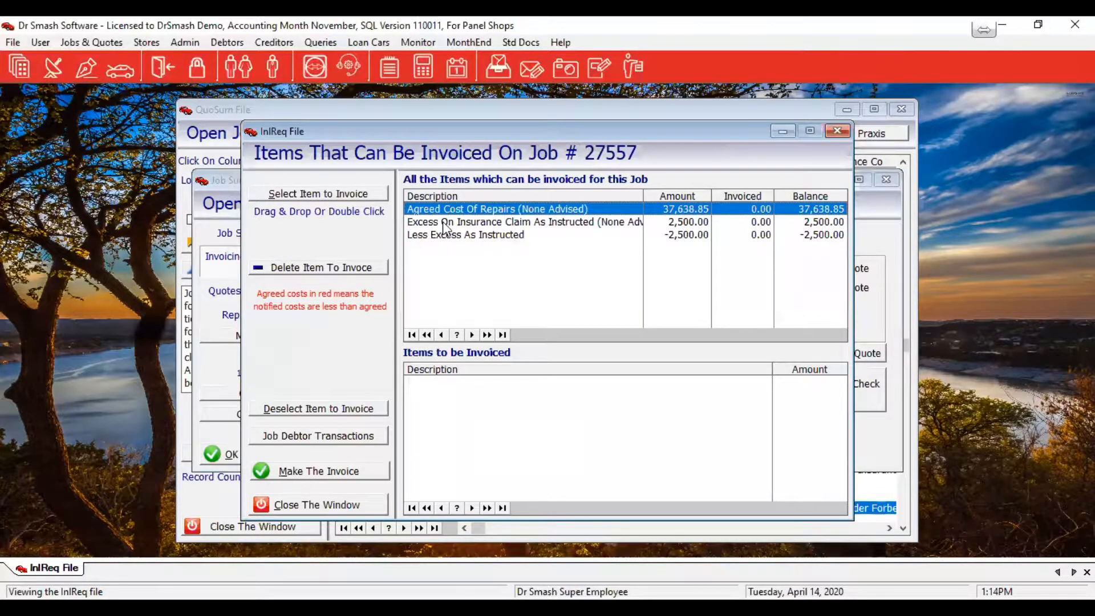
Invoice only the 2,500.00 Excess On Insurance Claim item
{"action": "left_click_drag", "start_coordinate": [445, 227], "coordinate": [487, 455]}
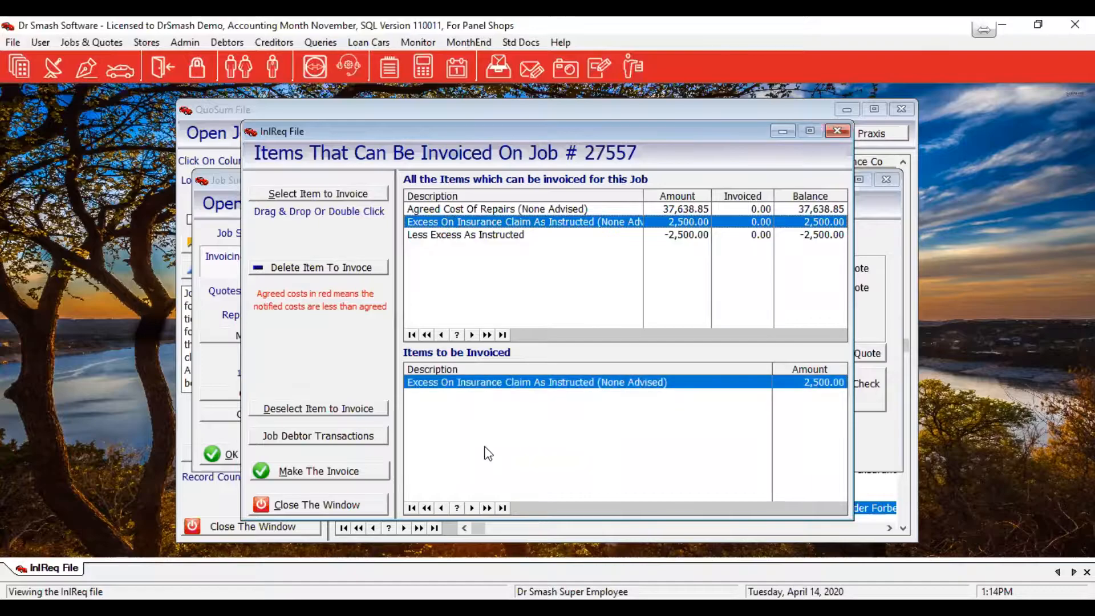
{"action": "left_click", "coordinate": [292, 478]}
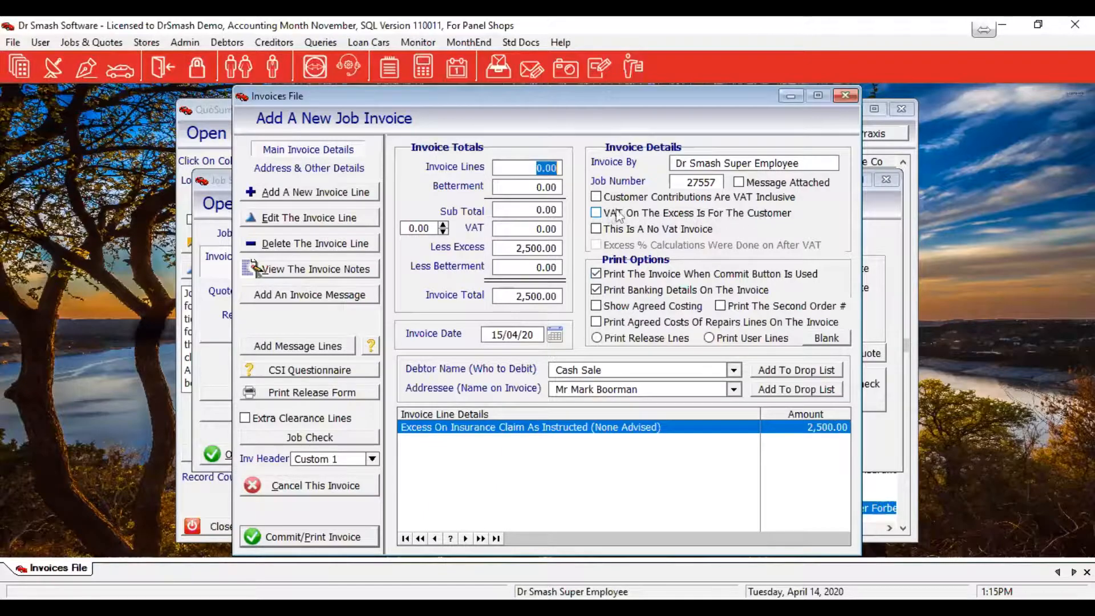
Charge the excess VAT to the customer (2,173.91 plus 326.09 VAT) and view the address details
{"action": "left_click", "coordinate": [595, 214]}
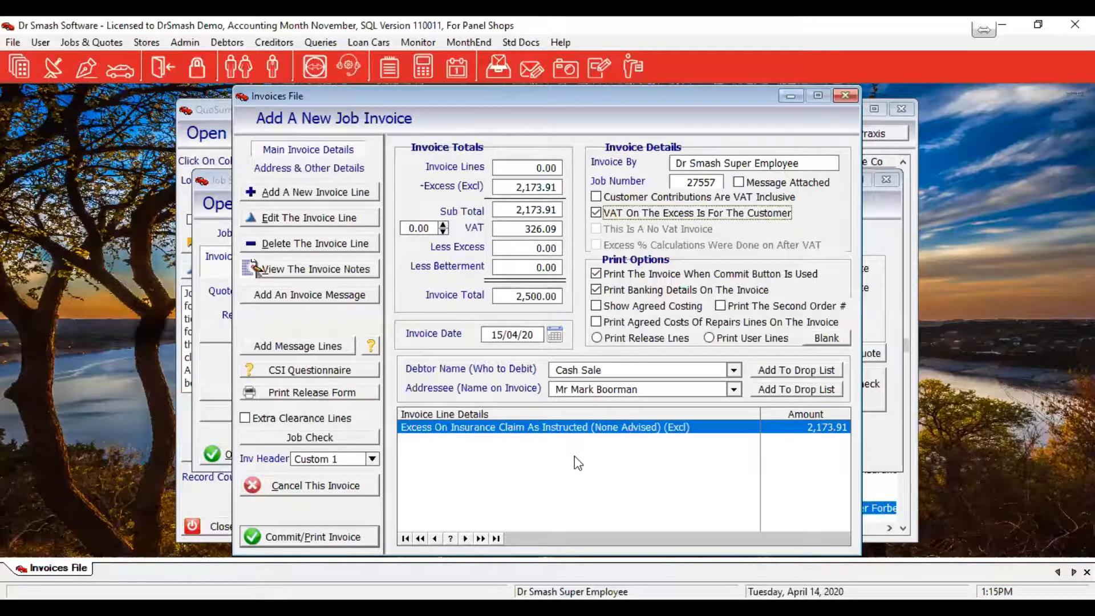
{"action": "left_click", "coordinate": [326, 167]}
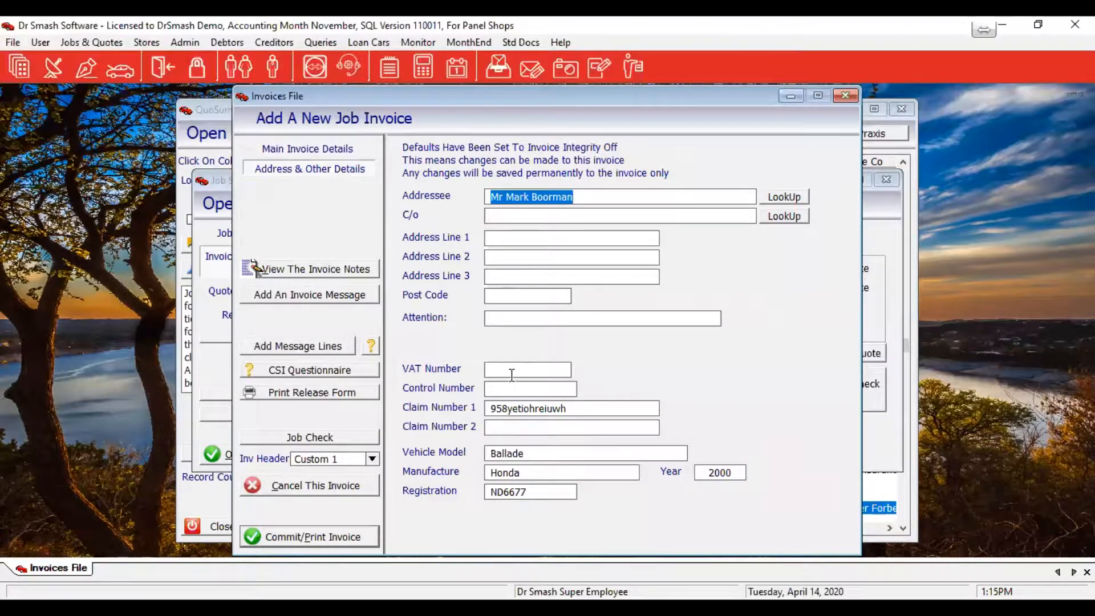
Enter the customer's VAT number in the invoice's address details
{"action": "left_click", "coordinate": [511, 367]}
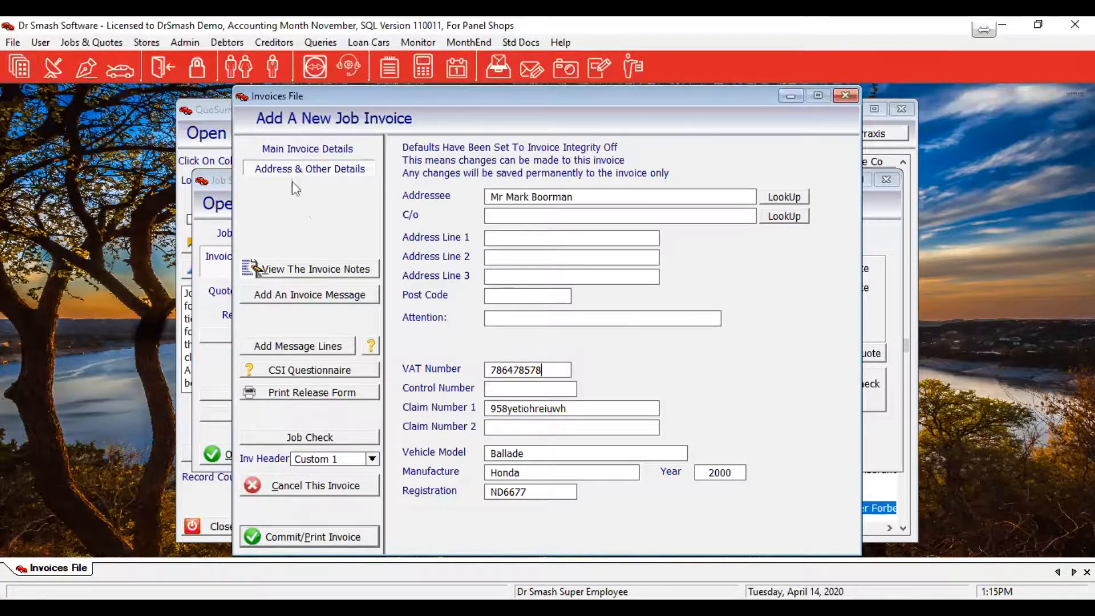
{"action": "left_click", "coordinate": [295, 152]}
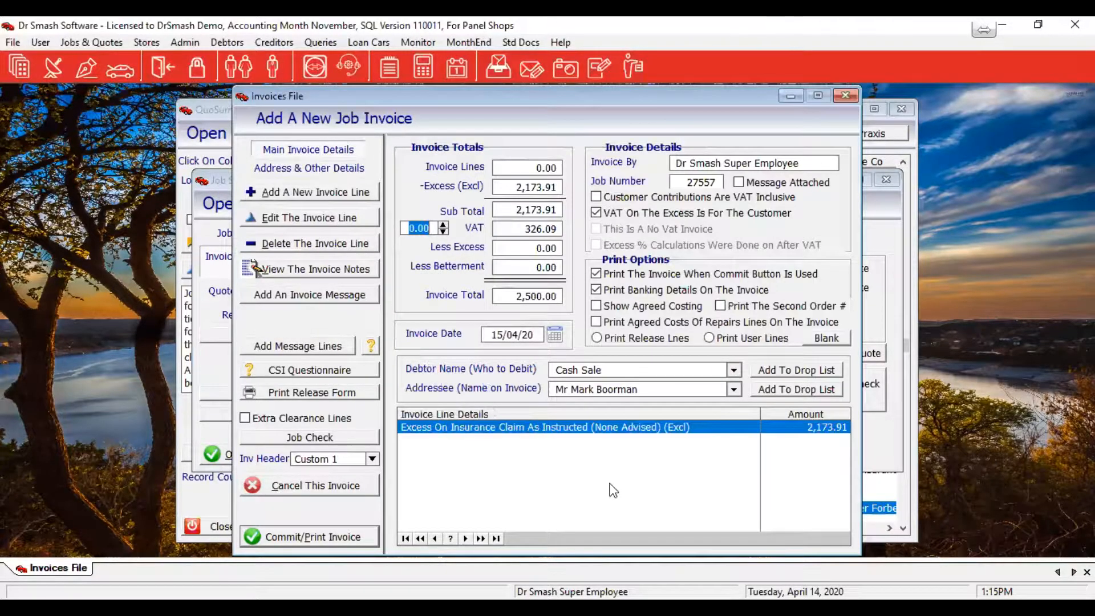
Change the invoice date to 14/04/20 and print agreed repair cost lines on the invoice
{"action": "left_click", "coordinate": [537, 334]}
{"action": "type", "text": "14"}
{"action": "key", "text": "Tab"}
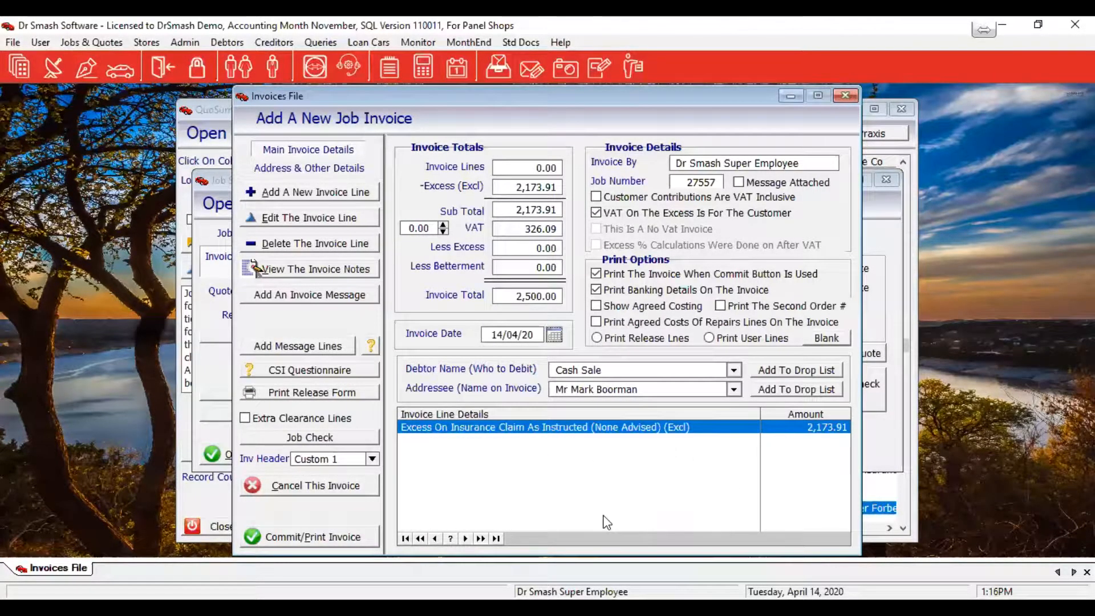
{"action": "left_click", "coordinate": [613, 329]}
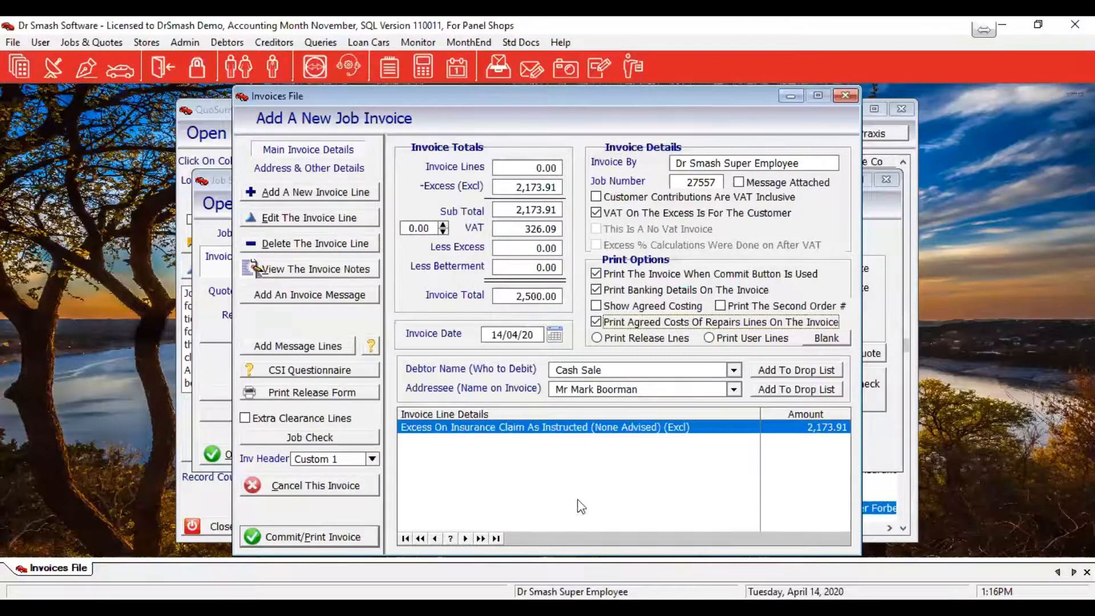
Preview the vehicle release form at page width, then close the preview
{"action": "left_click", "coordinate": [315, 393]}
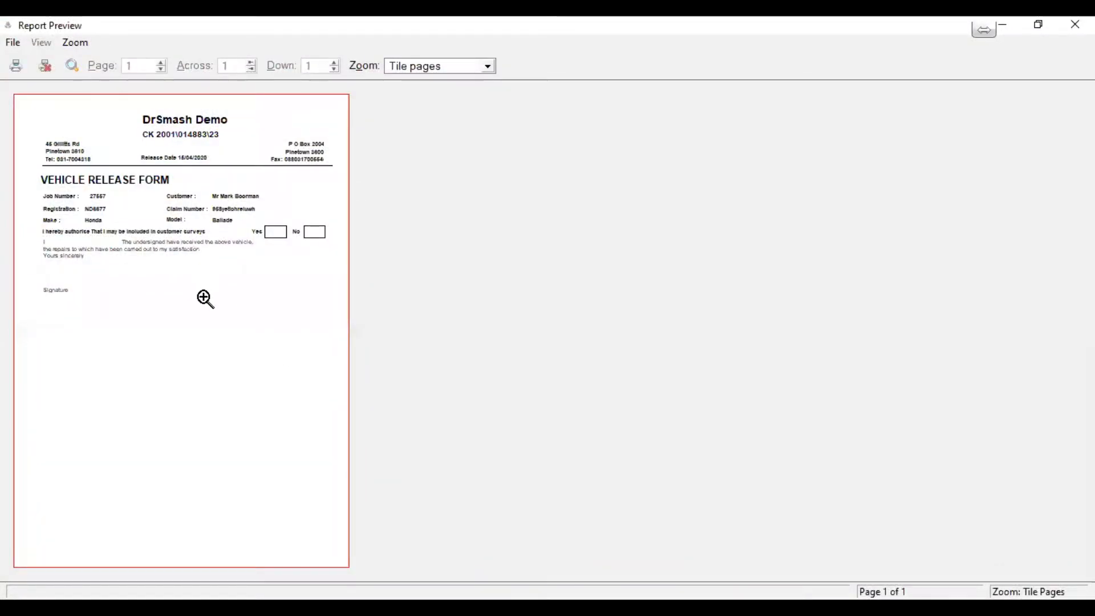
{"action": "left_click", "coordinate": [205, 298]}
{"action": "scroll", "coordinate": [514, 374], "scroll_direction": "up", "scroll_amount": 3}
{"action": "scroll", "coordinate": [514, 375], "scroll_direction": "up", "scroll_amount": 3}
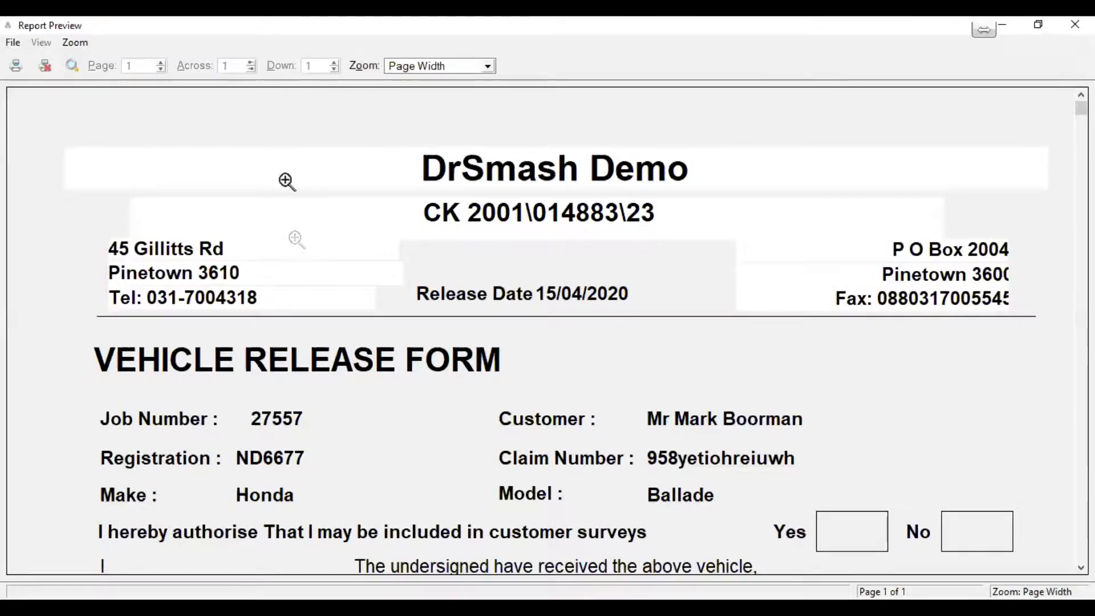
{"action": "scroll", "coordinate": [308, 273], "scroll_direction": "down", "scroll_amount": 3}
{"action": "scroll", "coordinate": [310, 251], "scroll_direction": "down", "scroll_amount": 3}
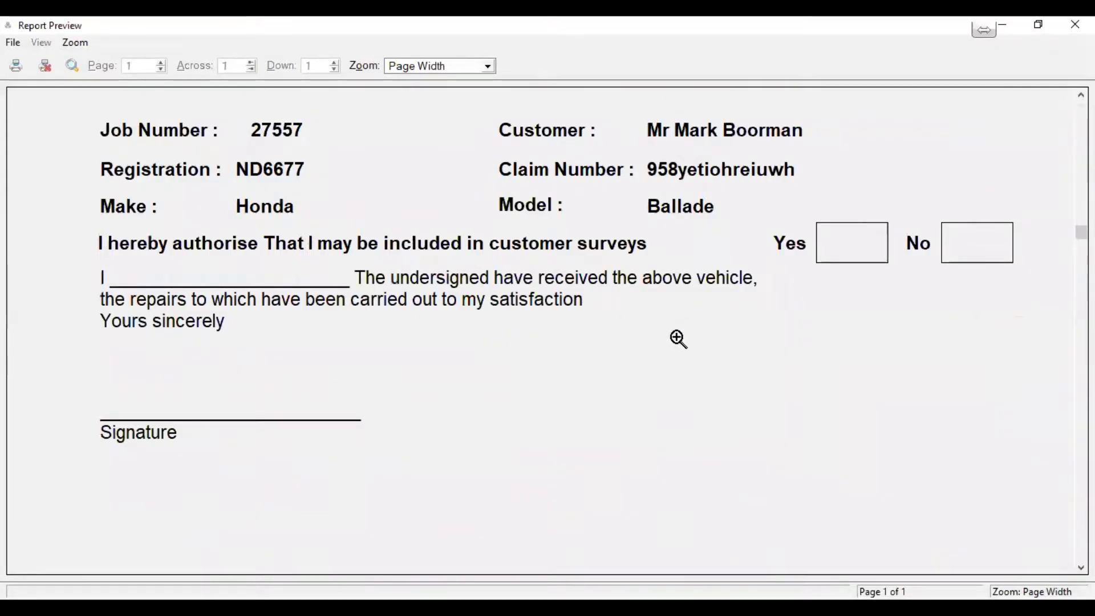
{"action": "left_click", "coordinate": [44, 63]}
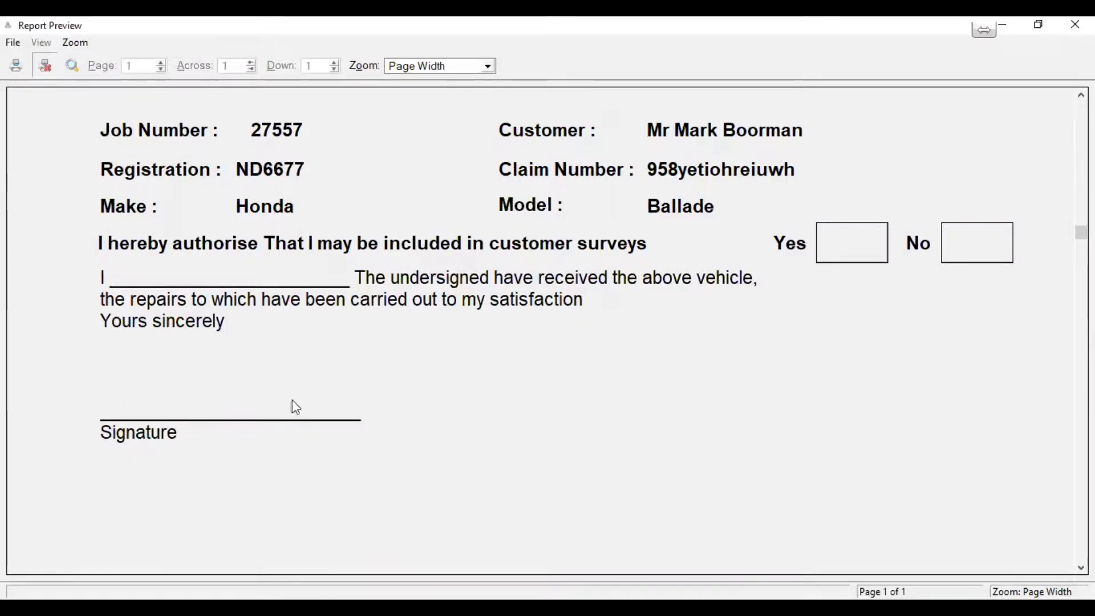
Add extra clearance lines and re-preview the release form with its insurer liability paragraph
{"action": "left_click", "coordinate": [348, 421]}
{"action": "left_click", "coordinate": [332, 397]}
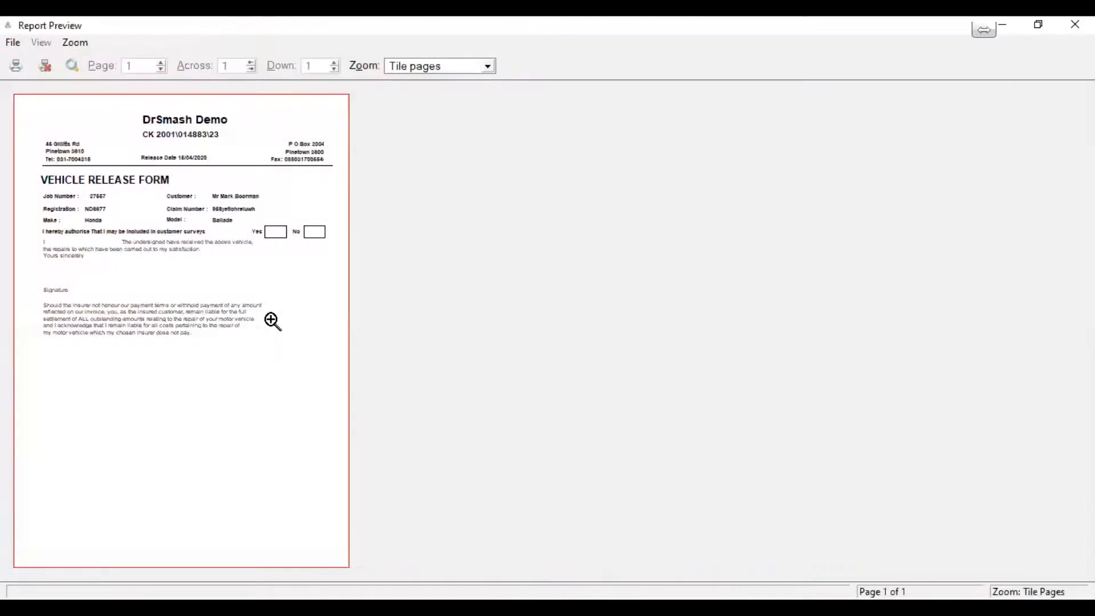
{"action": "left_click", "coordinate": [274, 320]}
{"action": "scroll", "coordinate": [533, 443], "scroll_direction": "up", "scroll_amount": 2}
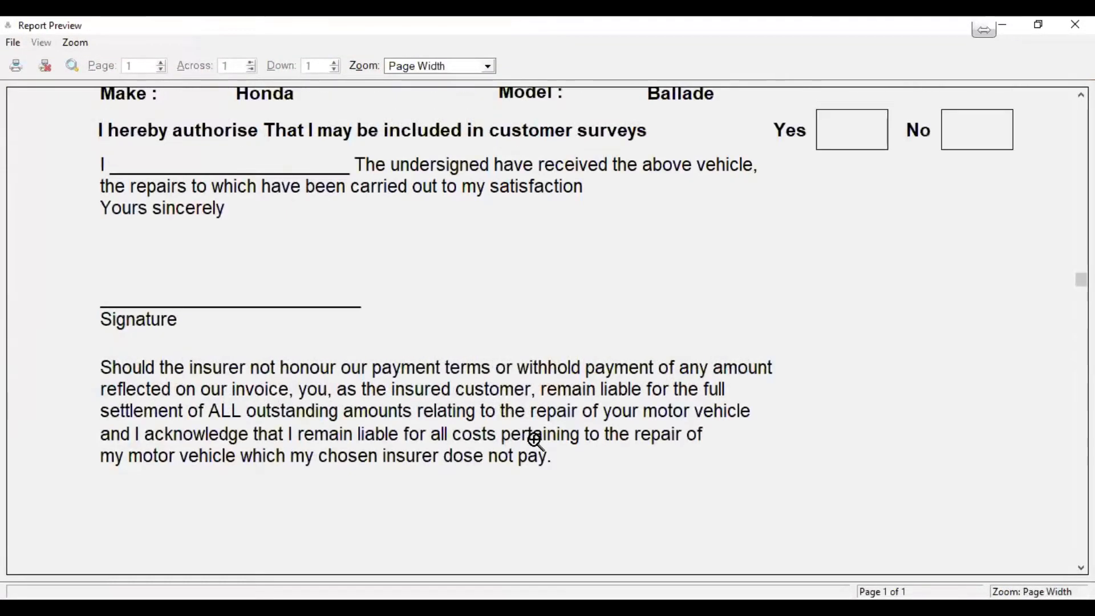
{"action": "scroll", "coordinate": [533, 441], "scroll_direction": "up", "scroll_amount": 1}
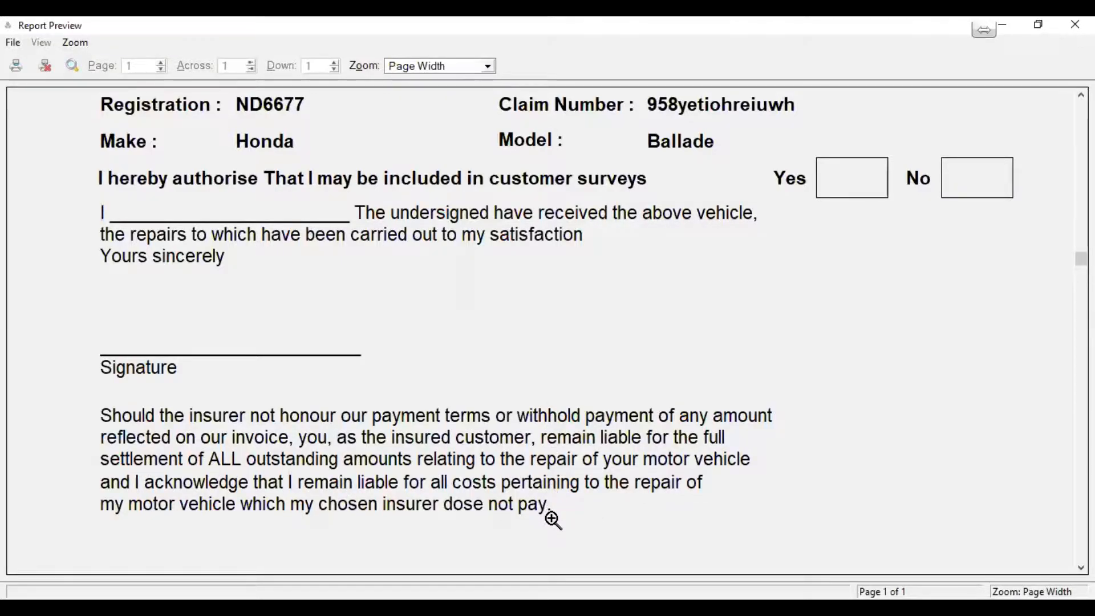
{"action": "scroll", "coordinate": [553, 520], "scroll_direction": "up", "scroll_amount": 3}
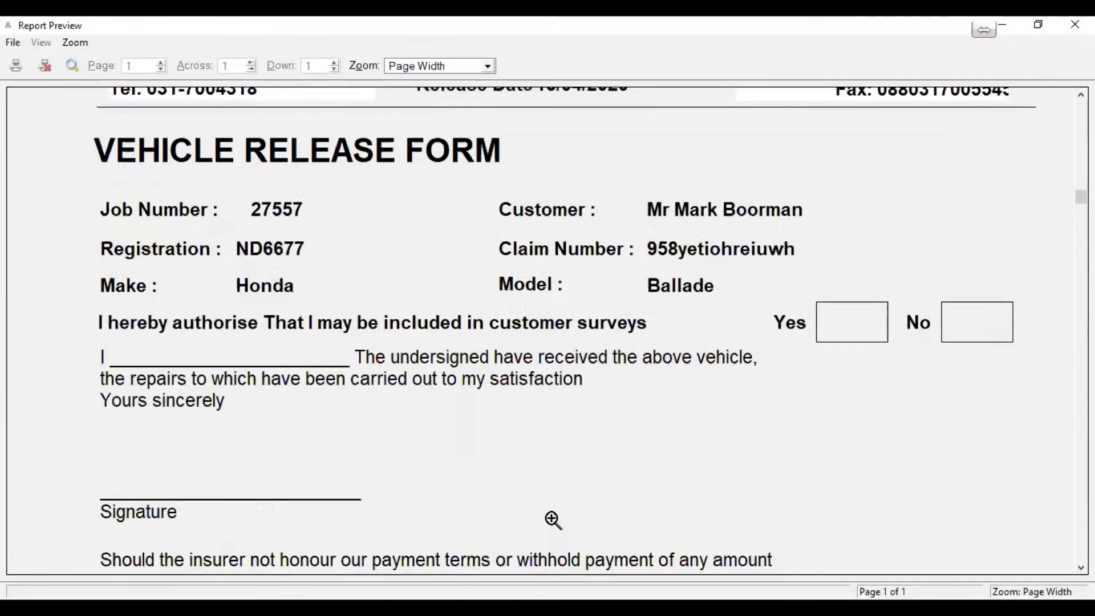
{"action": "scroll", "coordinate": [553, 520], "scroll_direction": "down", "scroll_amount": 3}
{"action": "scroll", "coordinate": [553, 520], "scroll_direction": "up", "scroll_amount": 5}
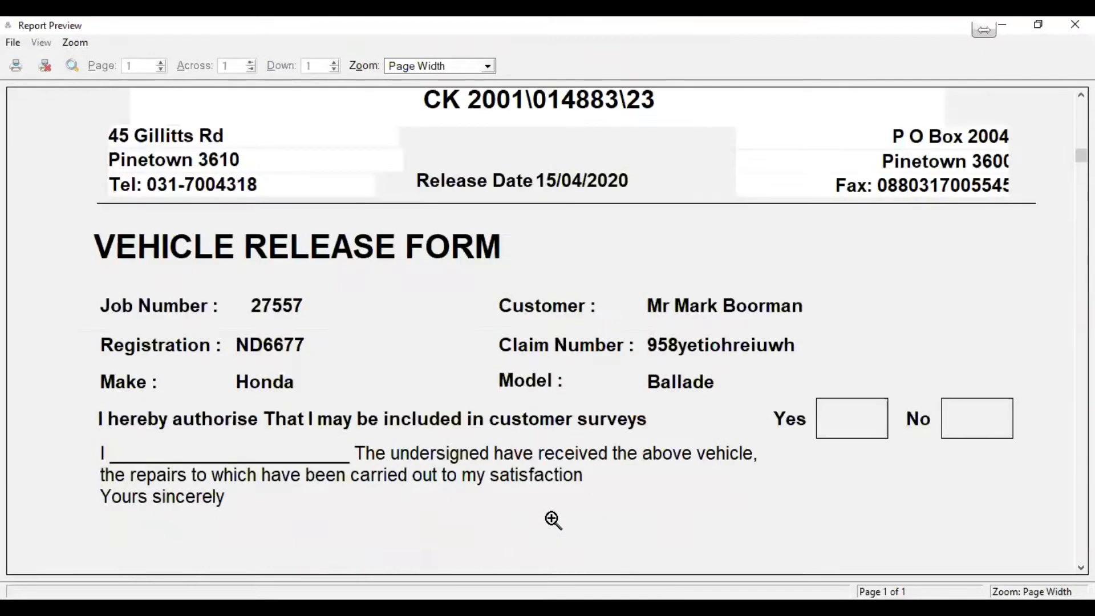
{"action": "scroll", "coordinate": [553, 520], "scroll_direction": "up", "scroll_amount": 2}
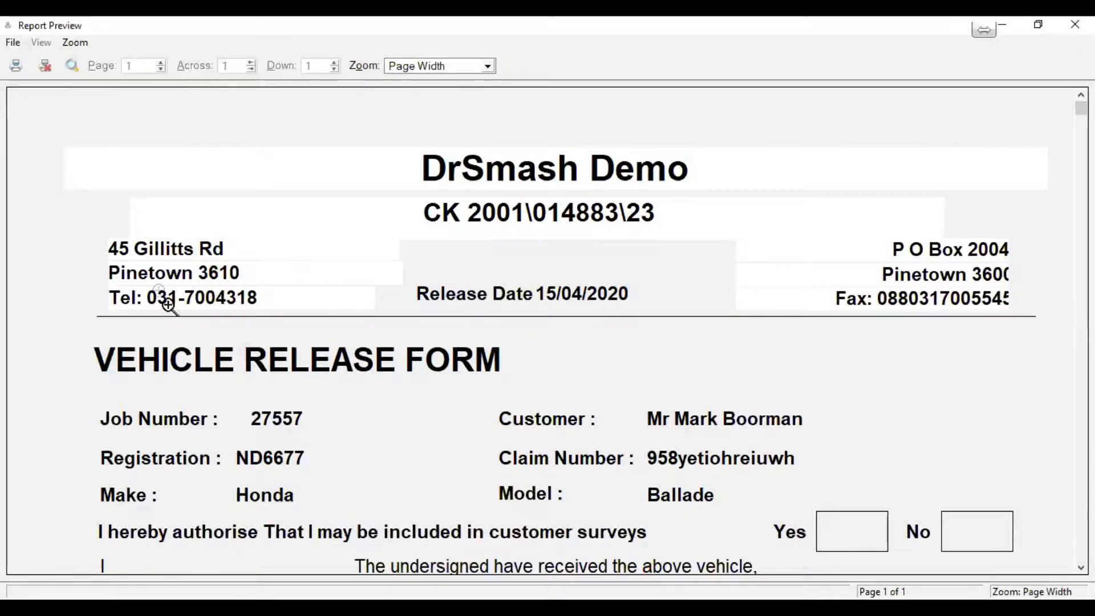
Close the release form and preview the Santam Satisfaction Index questionnaire listing the repair work
{"action": "left_click", "coordinate": [44, 64]}
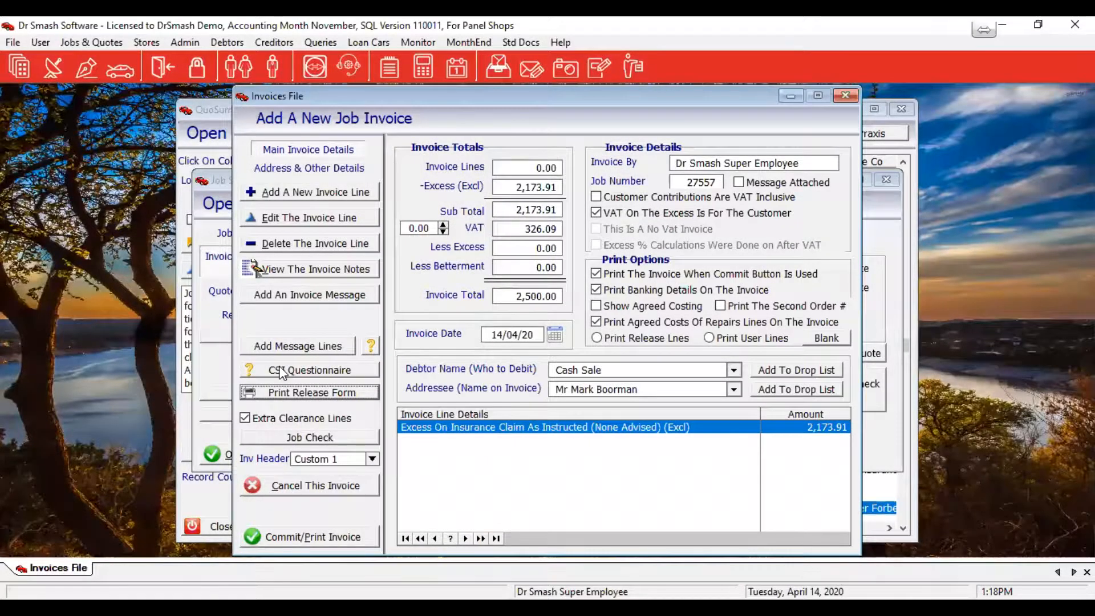
{"action": "left_click", "coordinate": [279, 370]}
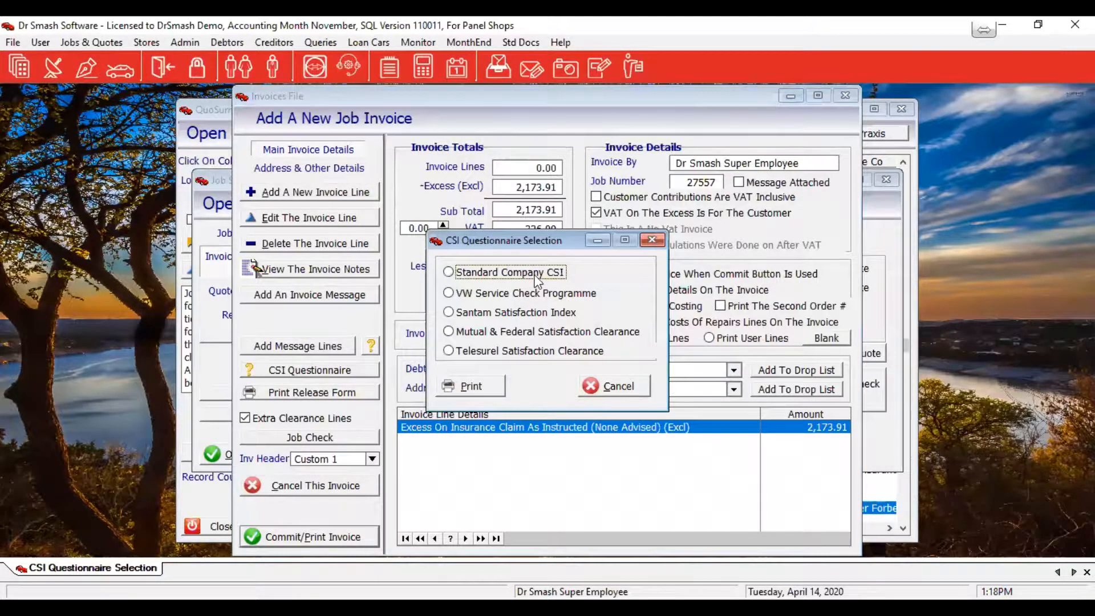
{"action": "left_click", "coordinate": [522, 314]}
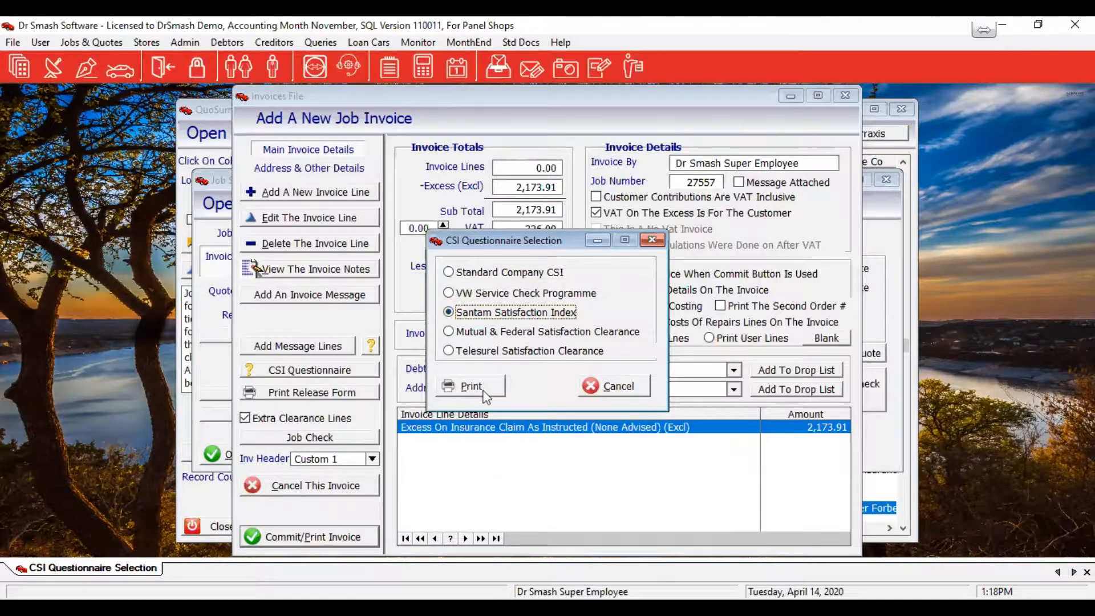
{"action": "left_click", "coordinate": [484, 389]}
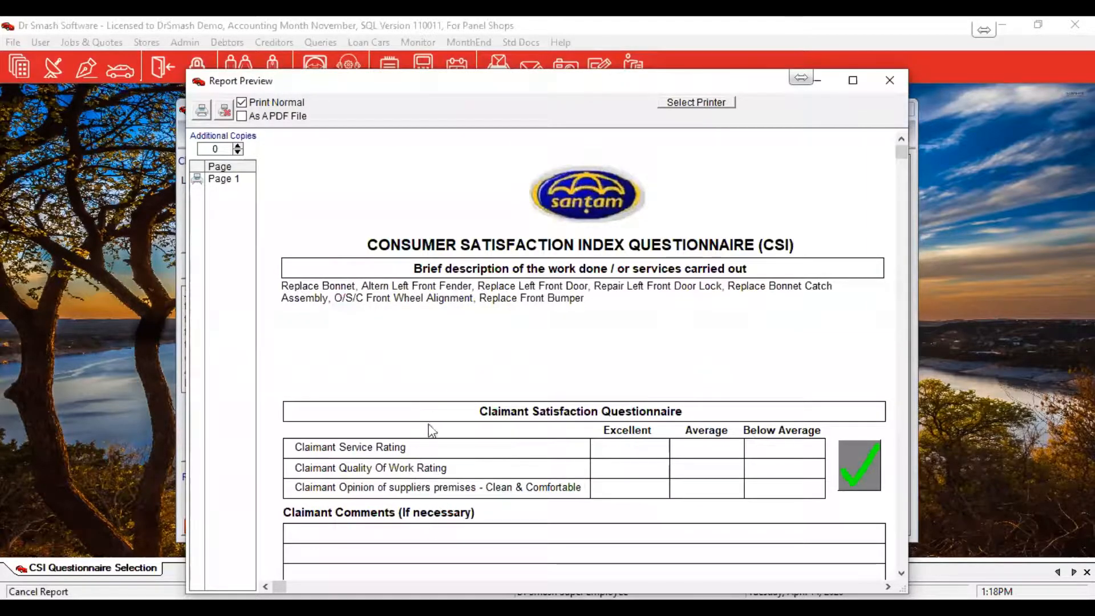
{"action": "scroll", "coordinate": [445, 490], "scroll_direction": "down", "scroll_amount": 2}
{"action": "scroll", "coordinate": [451, 419], "scroll_direction": "down", "scroll_amount": 2}
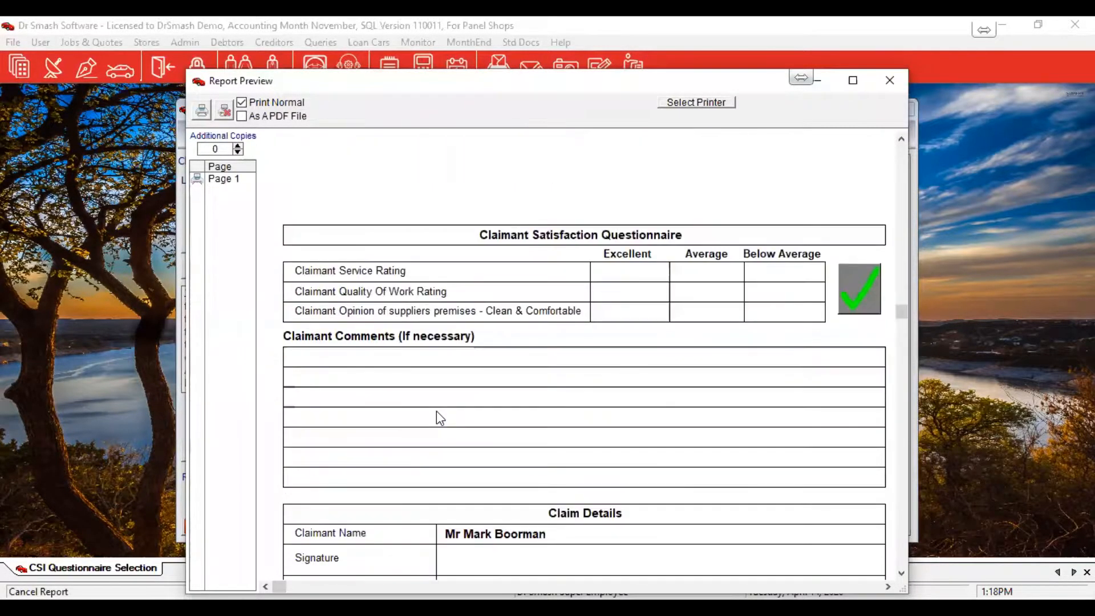
{"action": "scroll", "coordinate": [496, 448], "scroll_direction": "down", "scroll_amount": 1}
{"action": "scroll", "coordinate": [501, 450], "scroll_direction": "down", "scroll_amount": 1}
{"action": "scroll", "coordinate": [502, 459], "scroll_direction": "down", "scroll_amount": 1}
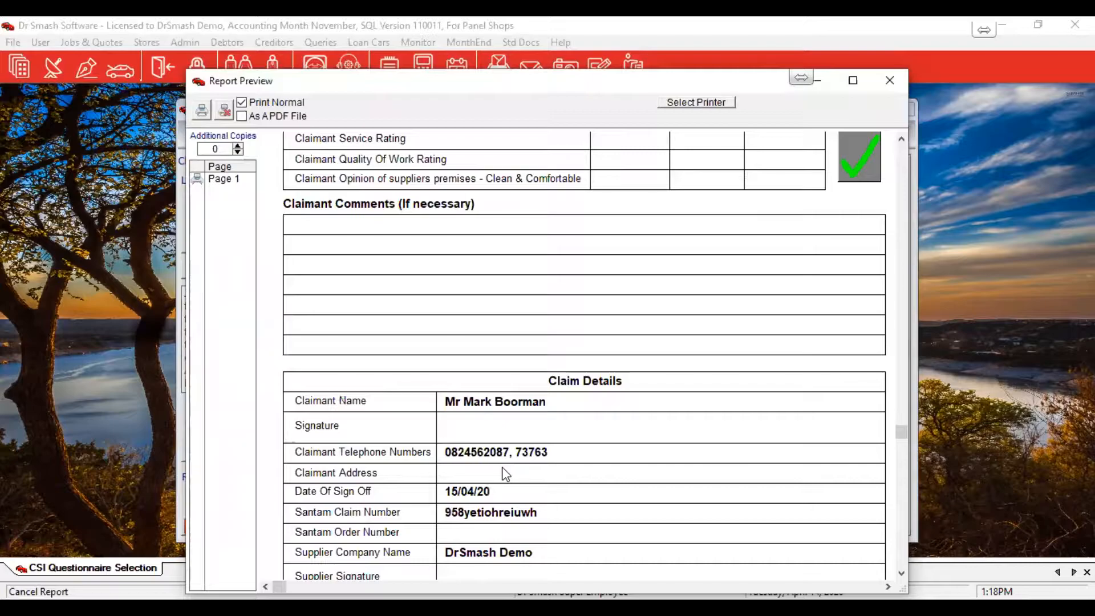
{"action": "scroll", "coordinate": [504, 473], "scroll_direction": "down", "scroll_amount": 2}
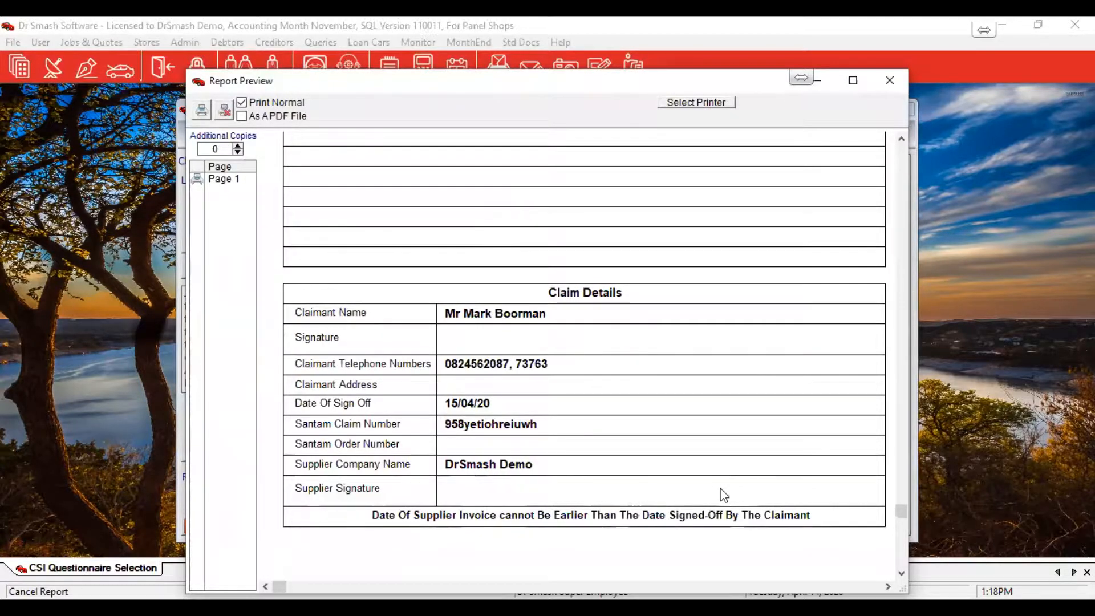
{"action": "scroll", "coordinate": [724, 495], "scroll_direction": "up", "scroll_amount": 3}
{"action": "scroll", "coordinate": [724, 495], "scroll_direction": "up", "scroll_amount": 6}
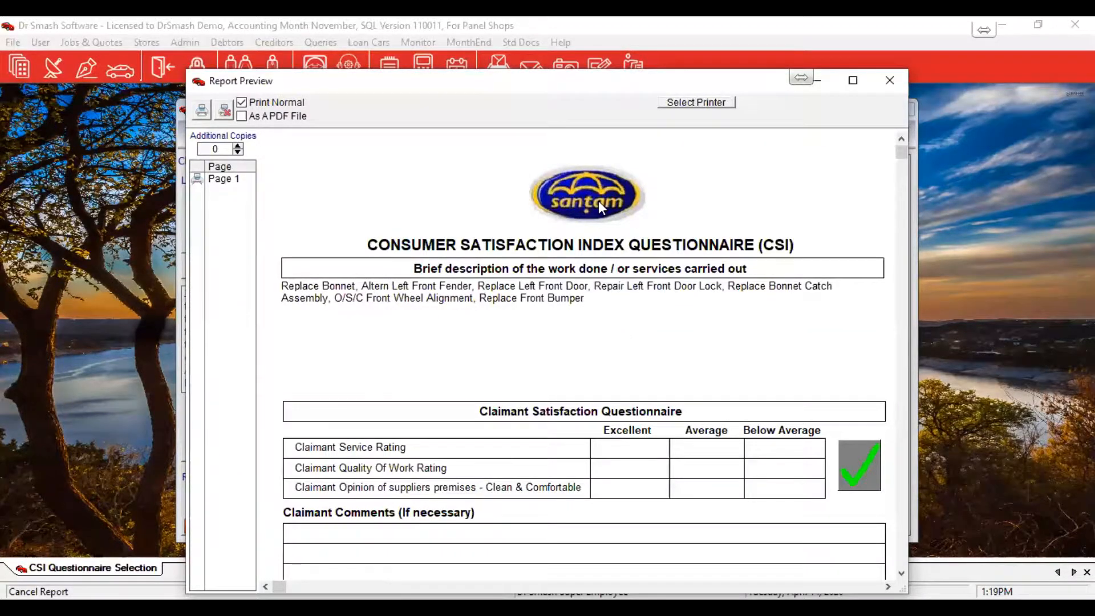
Dismiss the questionnaire without printing and commit the 2,500.00 excess invoice
{"action": "left_click", "coordinate": [225, 111]}
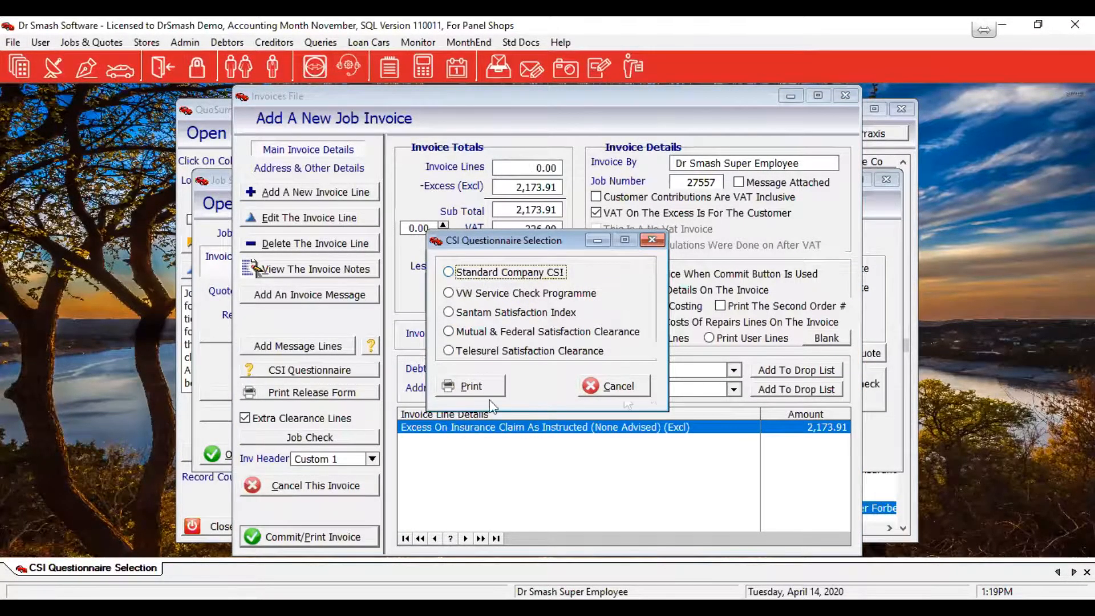
{"action": "left_click", "coordinate": [600, 386]}
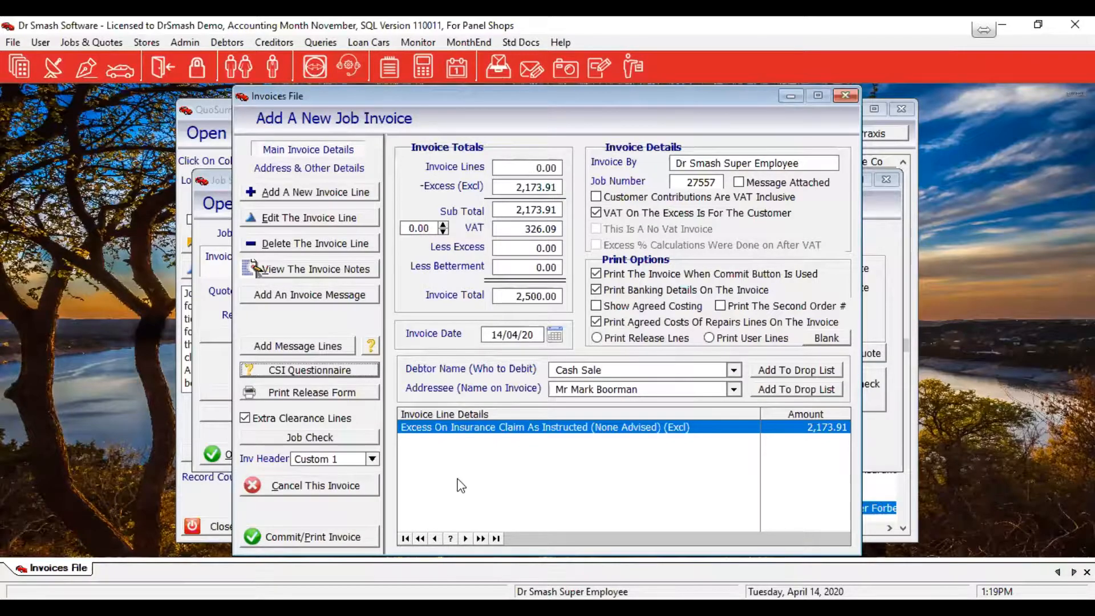
{"action": "left_click", "coordinate": [315, 538]}
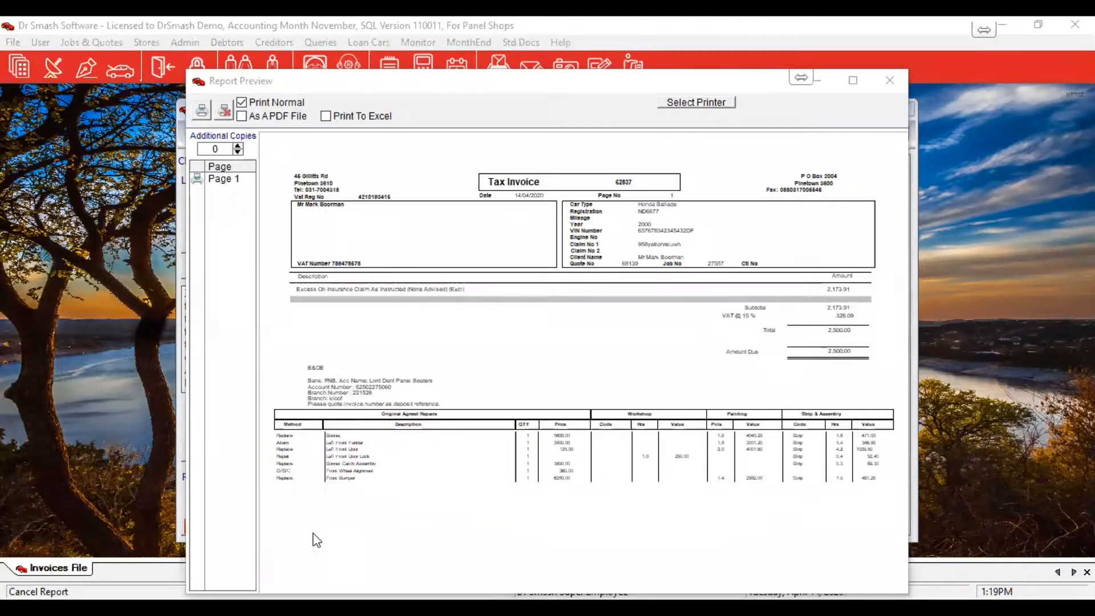
Review the tax invoice at full size: 2,173.91 excess plus 326.09 VAT, totalling 2,500.00
{"action": "left_click", "coordinate": [511, 433]}
{"action": "scroll", "coordinate": [510, 433], "scroll_direction": "down", "scroll_amount": 5}
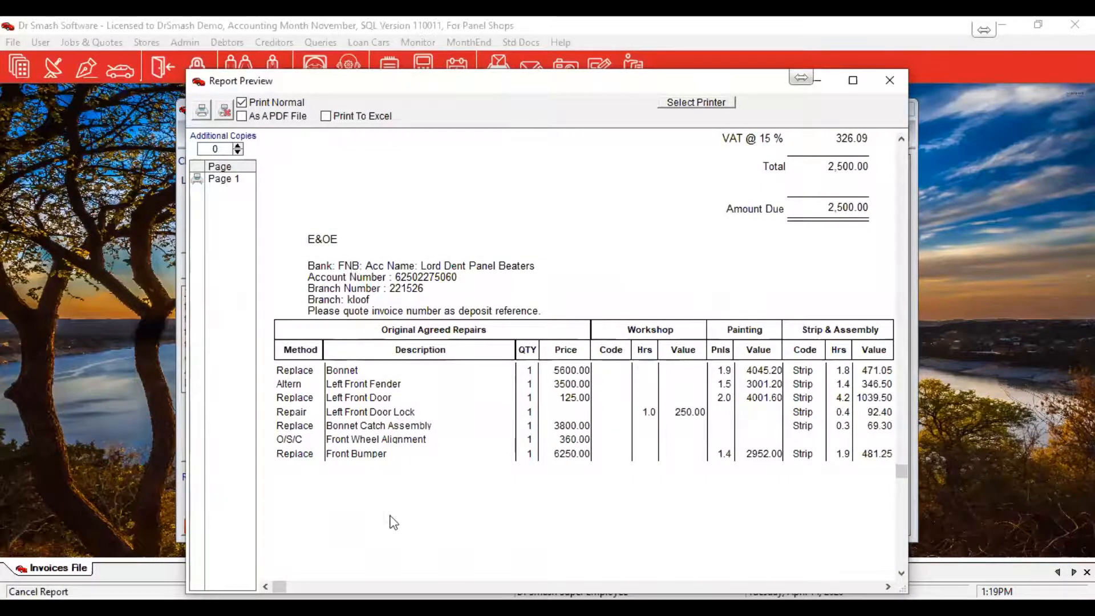
{"action": "scroll", "coordinate": [393, 535], "scroll_direction": "up", "scroll_amount": 2}
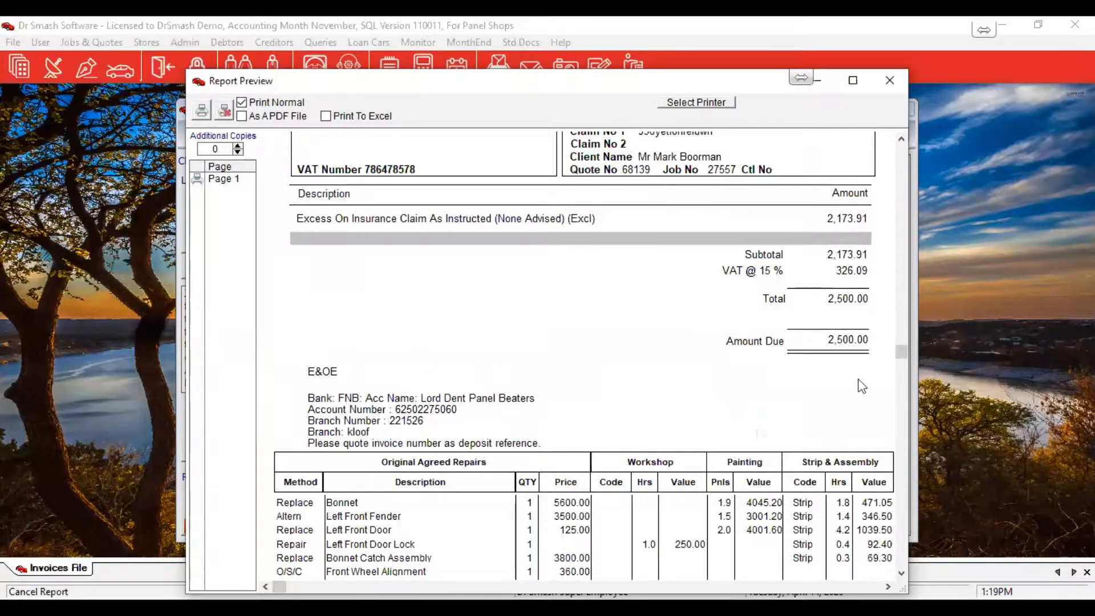
{"action": "scroll", "coordinate": [557, 403], "scroll_direction": "up", "scroll_amount": 2}
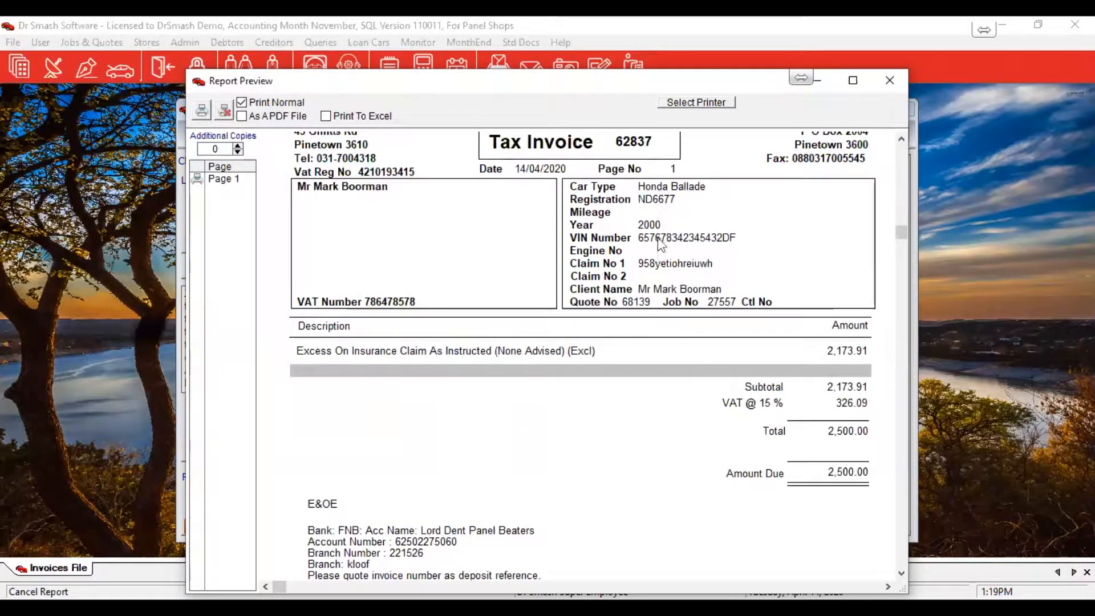
{"action": "scroll", "coordinate": [596, 473], "scroll_direction": "up", "scroll_amount": 2}
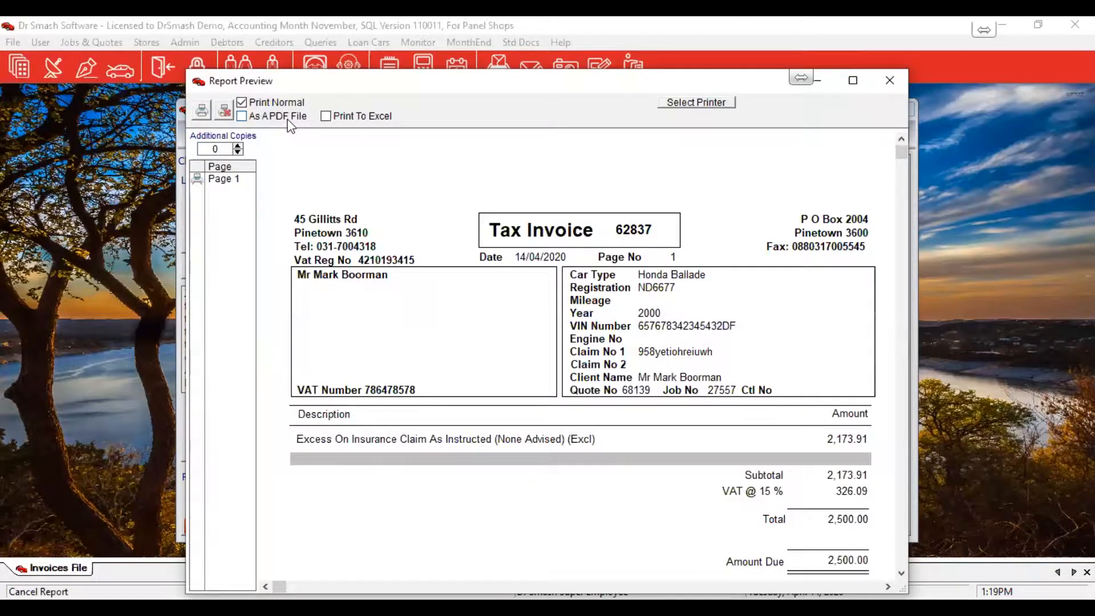
Close the tax invoice preview and the Items That Can Be Invoiced window
{"action": "left_click", "coordinate": [227, 115]}
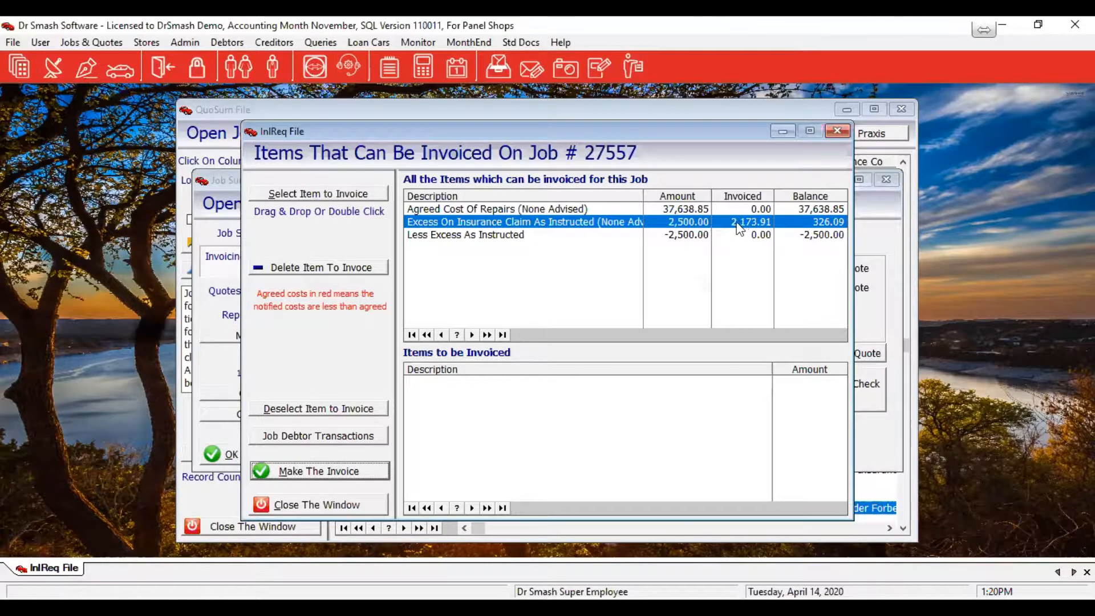
{"action": "left_click", "coordinate": [331, 509]}
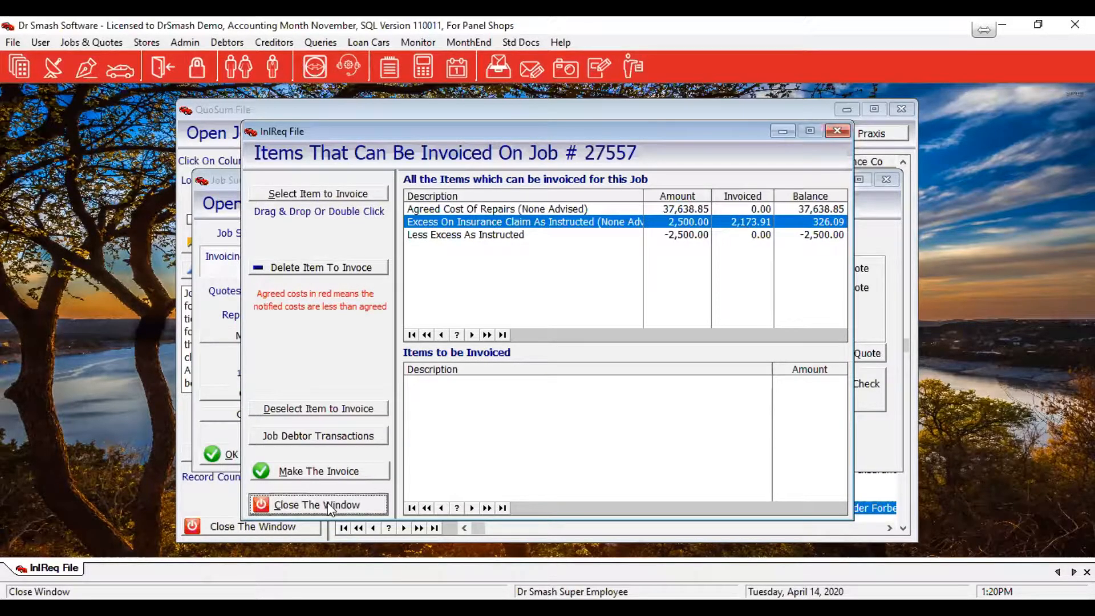
{"action": "left_click", "coordinate": [329, 504]}
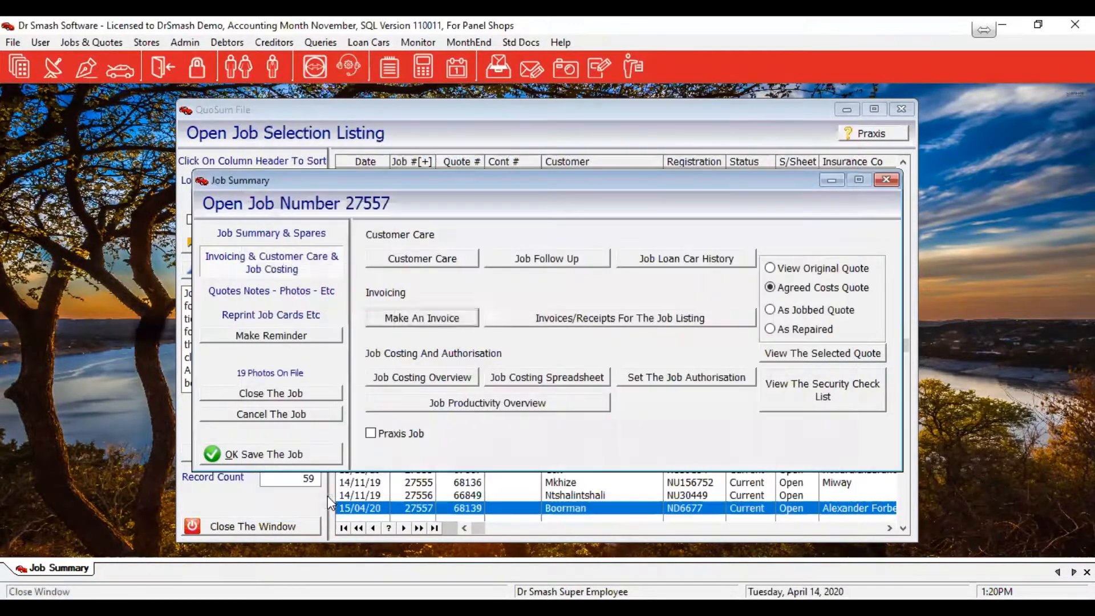
Delete job 27557's Ballade record from the workshop monitor, confirming with Yes
{"action": "left_click", "coordinate": [54, 62]}
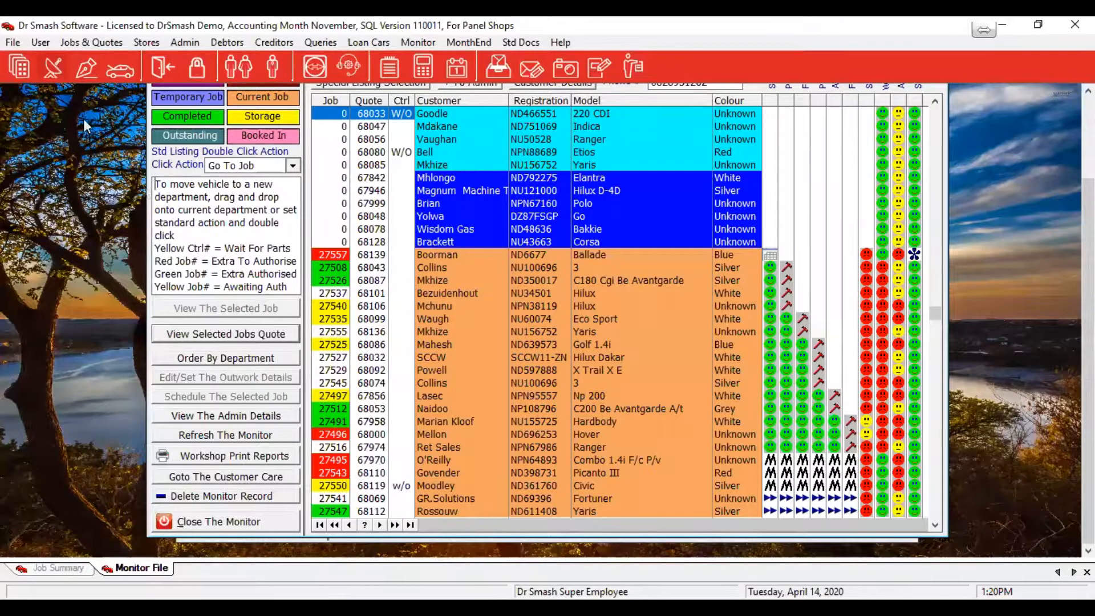
{"action": "left_click", "coordinate": [435, 252]}
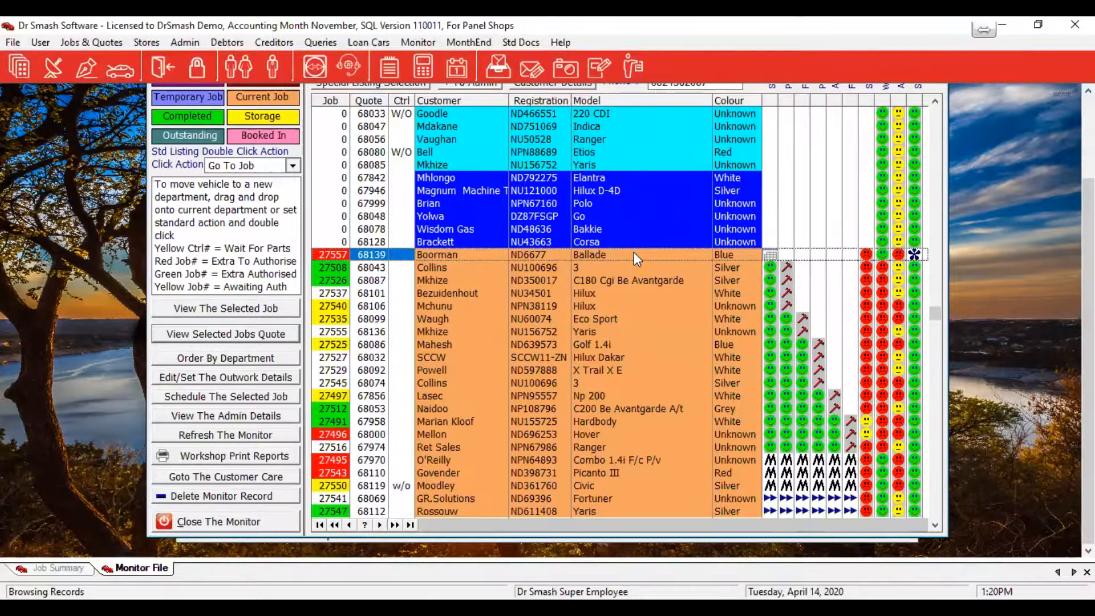
{"action": "left_click", "coordinate": [186, 495]}
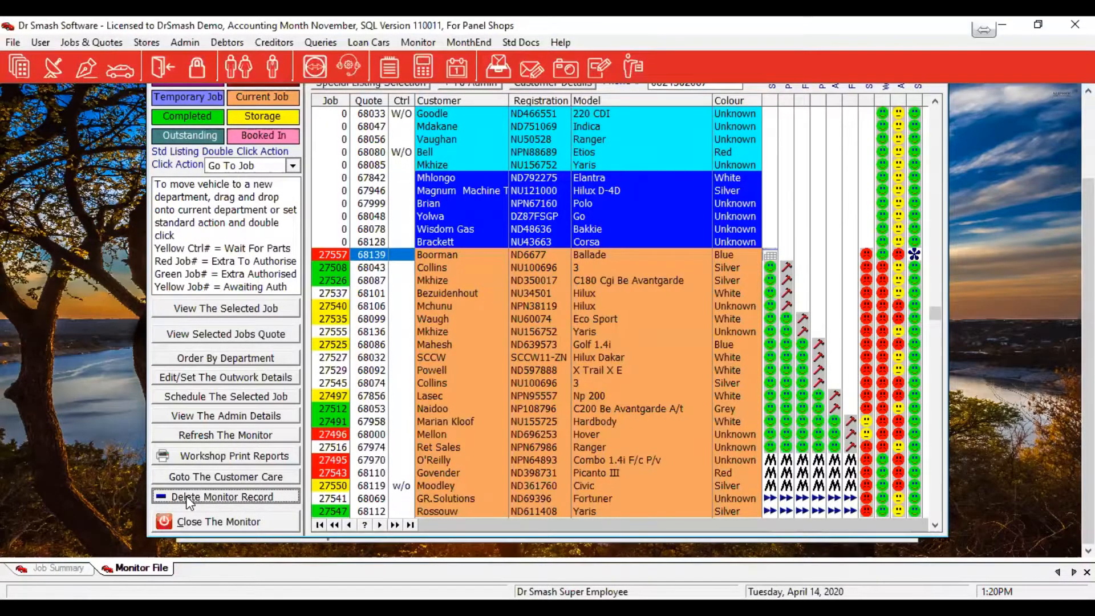
{"action": "left_click", "coordinate": [186, 495]}
{"action": "left_click", "coordinate": [516, 369]}
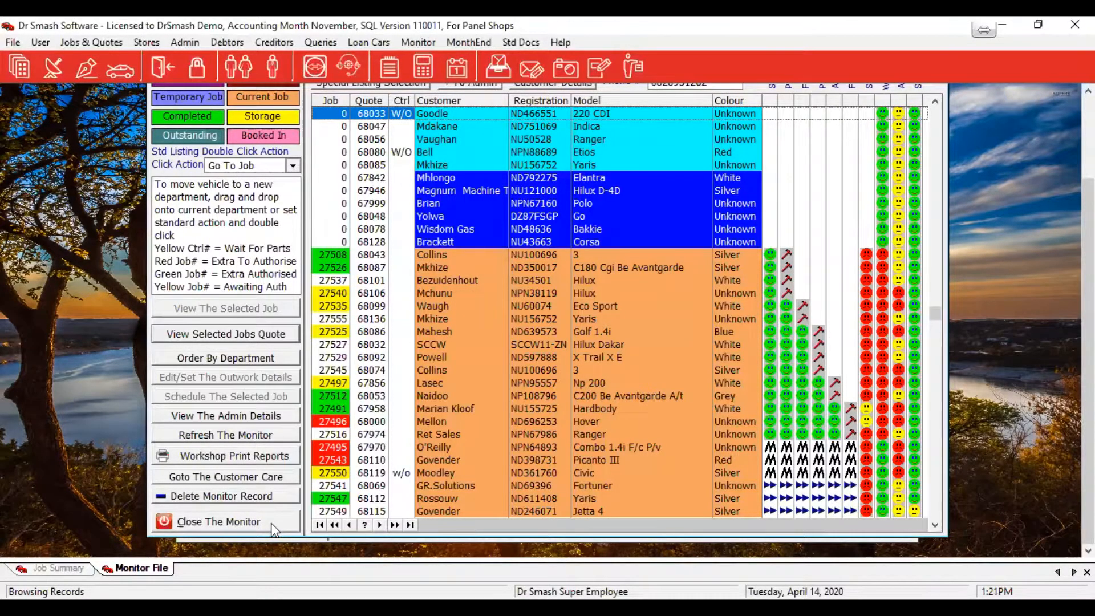
Close the monitor, save job 27557 from its summary, and reopen it from the job listing
{"action": "left_click", "coordinate": [271, 522]}
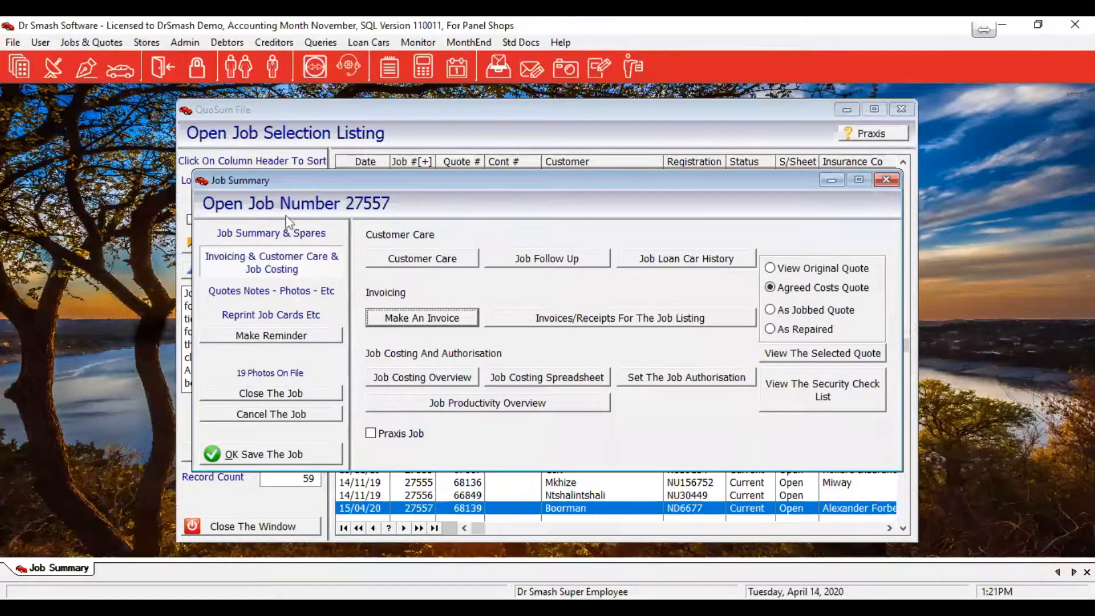
{"action": "left_click", "coordinate": [288, 233]}
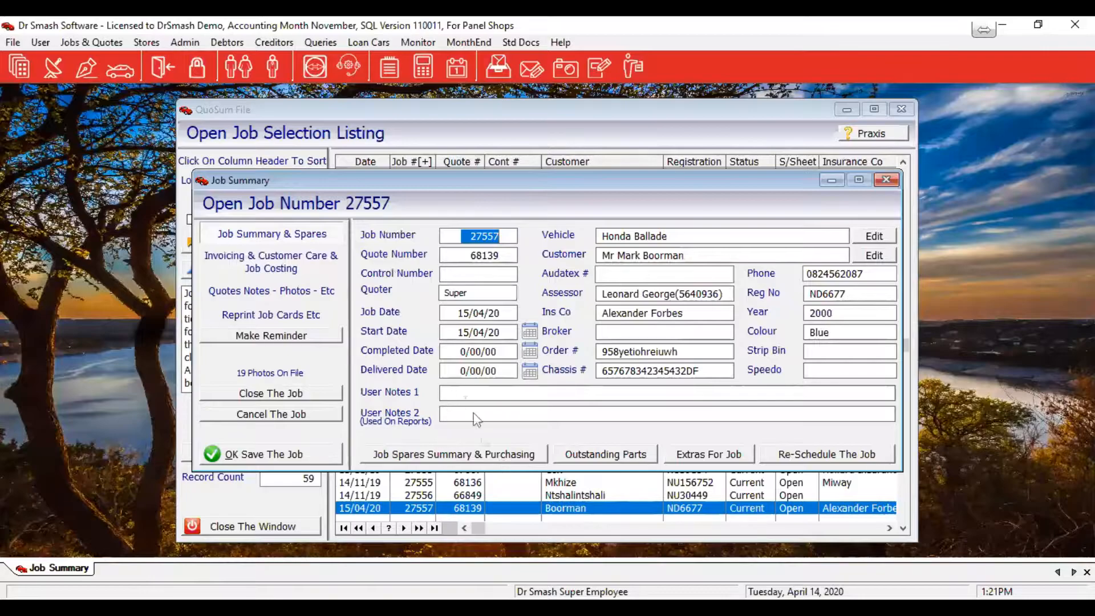
{"action": "left_click", "coordinate": [262, 455]}
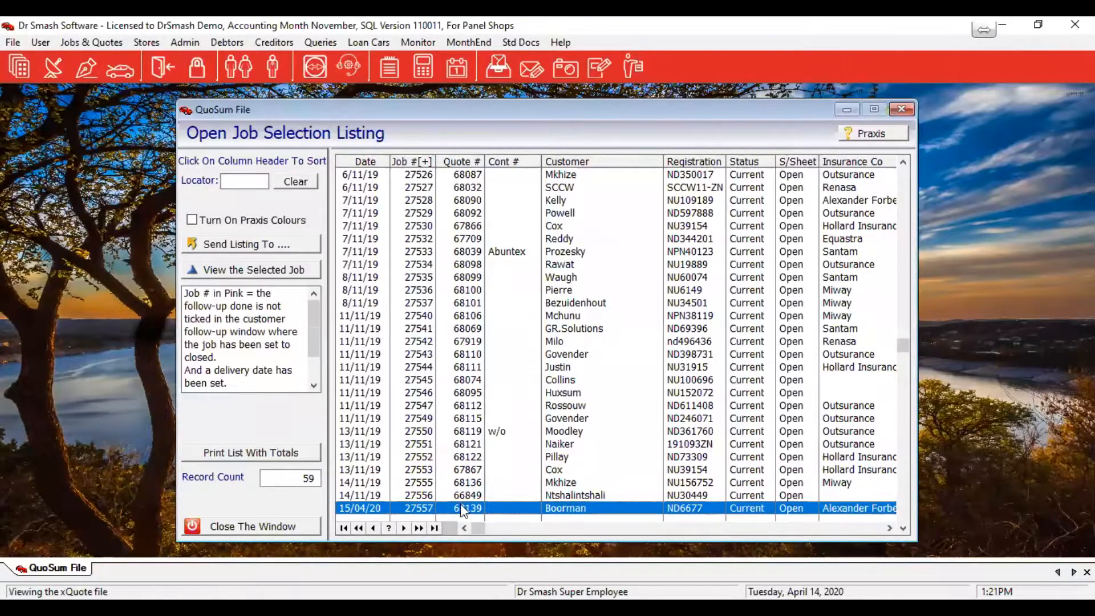
{"action": "double_click", "coordinate": [460, 504]}
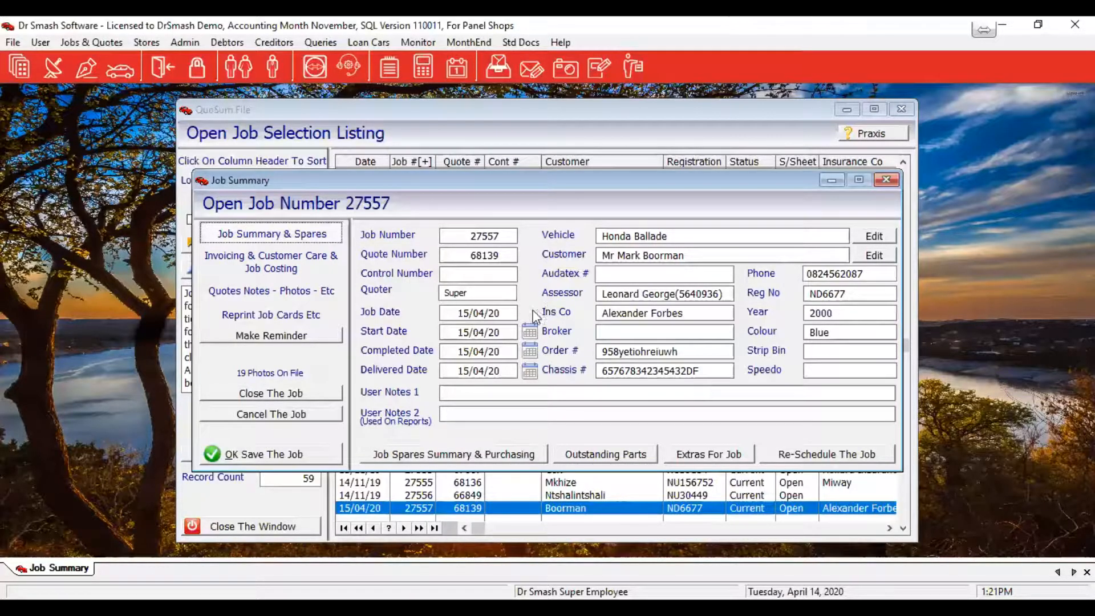
Review job 27557's job costing spreadsheet, close it, and select the As Repaired quote
{"action": "left_click", "coordinate": [254, 264]}
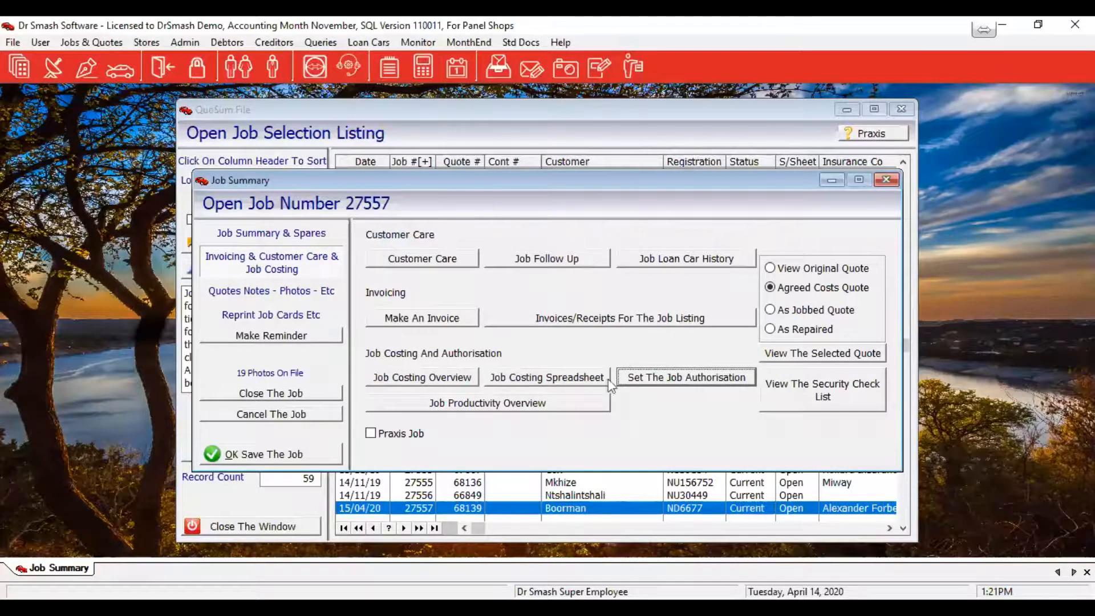
{"action": "left_click", "coordinate": [571, 381]}
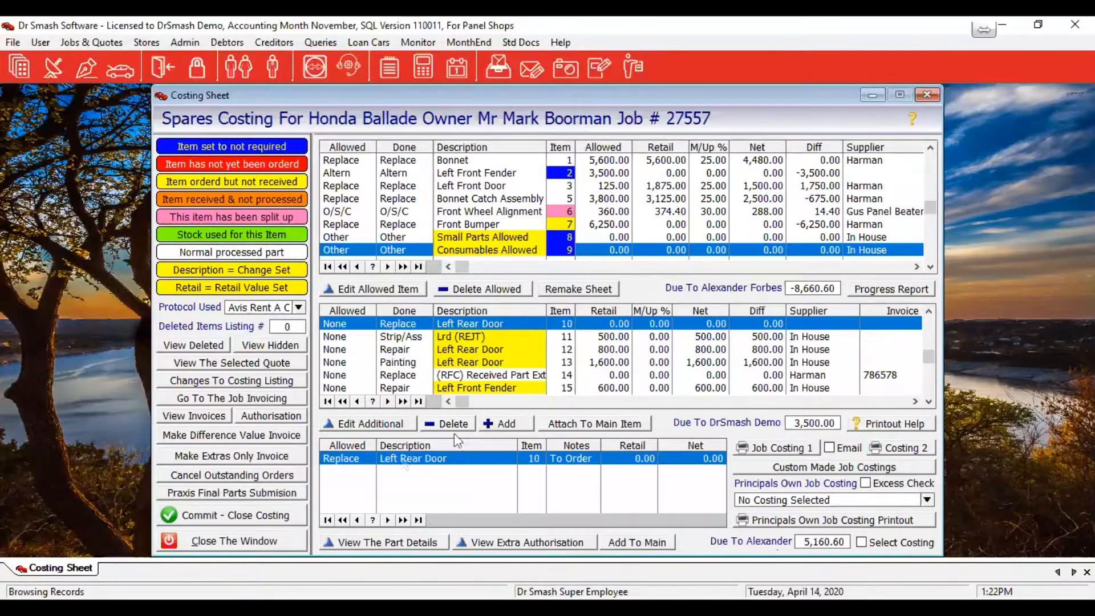
{"action": "left_click", "coordinate": [281, 542]}
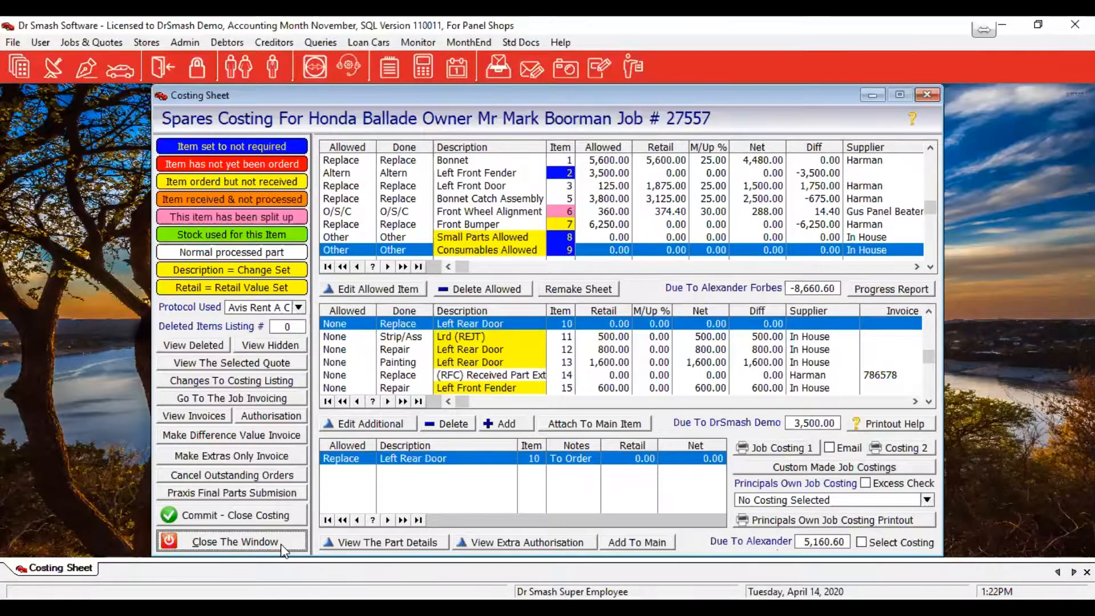
{"action": "left_click", "coordinate": [282, 547]}
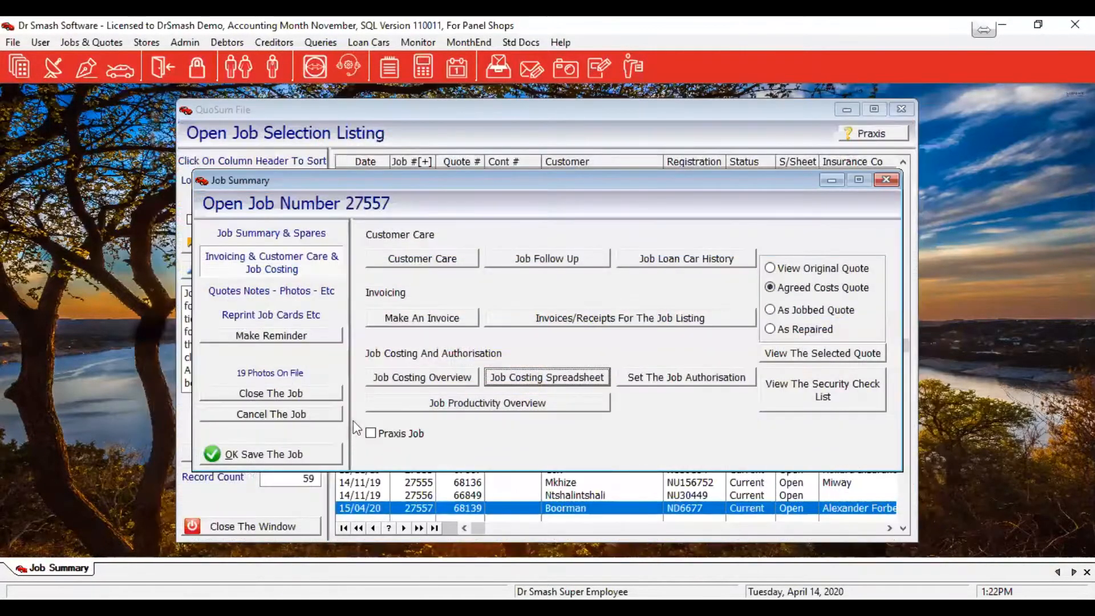
{"action": "left_click", "coordinate": [784, 330]}
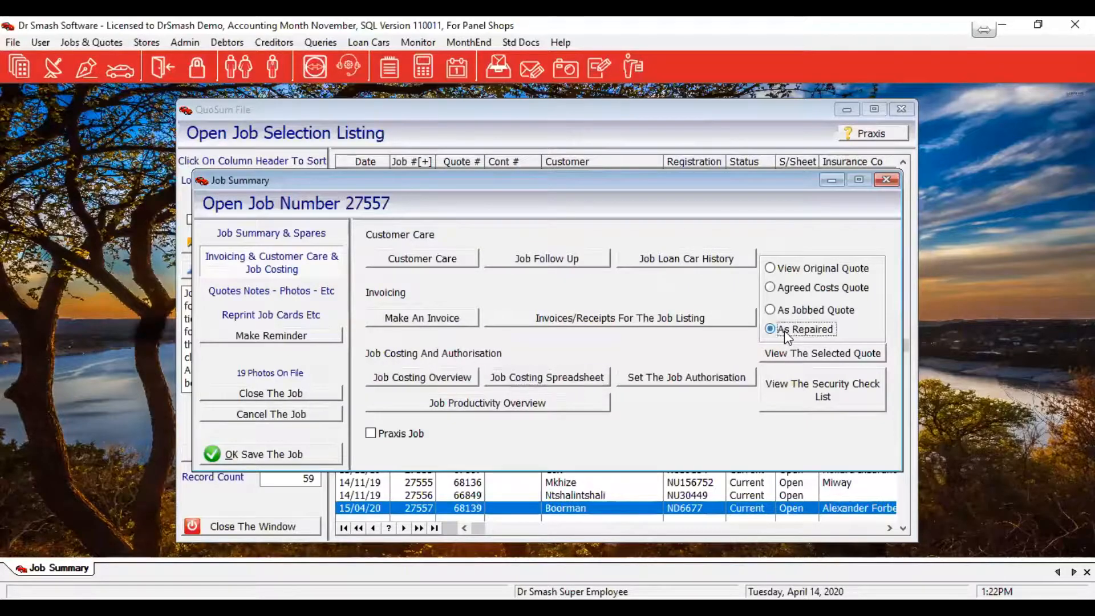
View the As Repaired quote totalling 37,309.04 and bring up its print options
{"action": "left_click", "coordinate": [809, 356]}
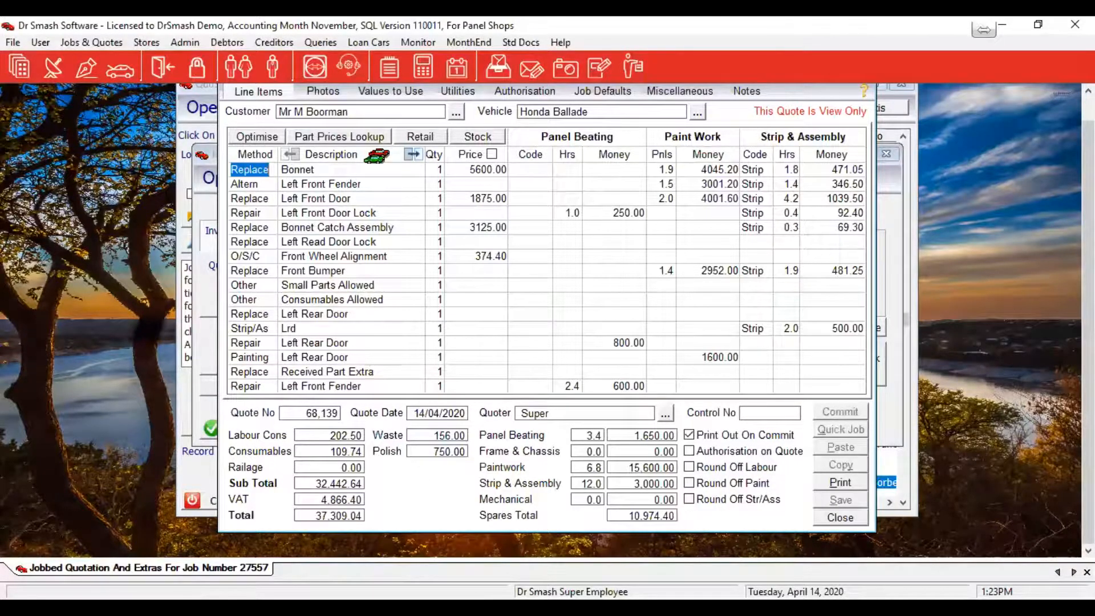
{"action": "left_click", "coordinate": [832, 483]}
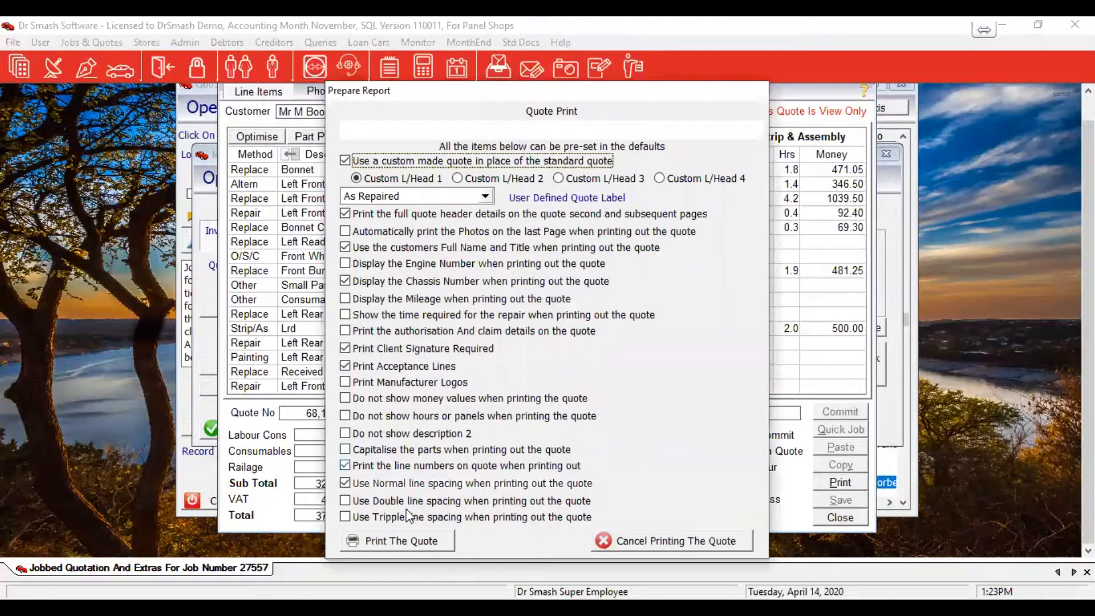
Preview the As Repaired quote printout, then close the preview and the quotation
{"action": "left_click", "coordinate": [402, 540]}
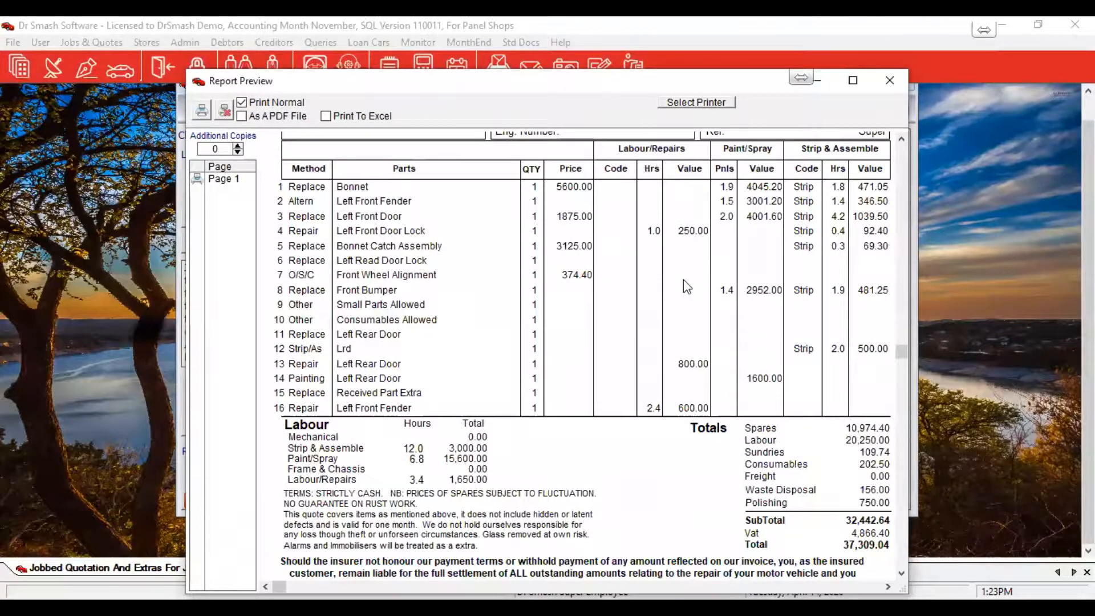
{"action": "scroll", "coordinate": [683, 279], "scroll_direction": "up", "scroll_amount": 5}
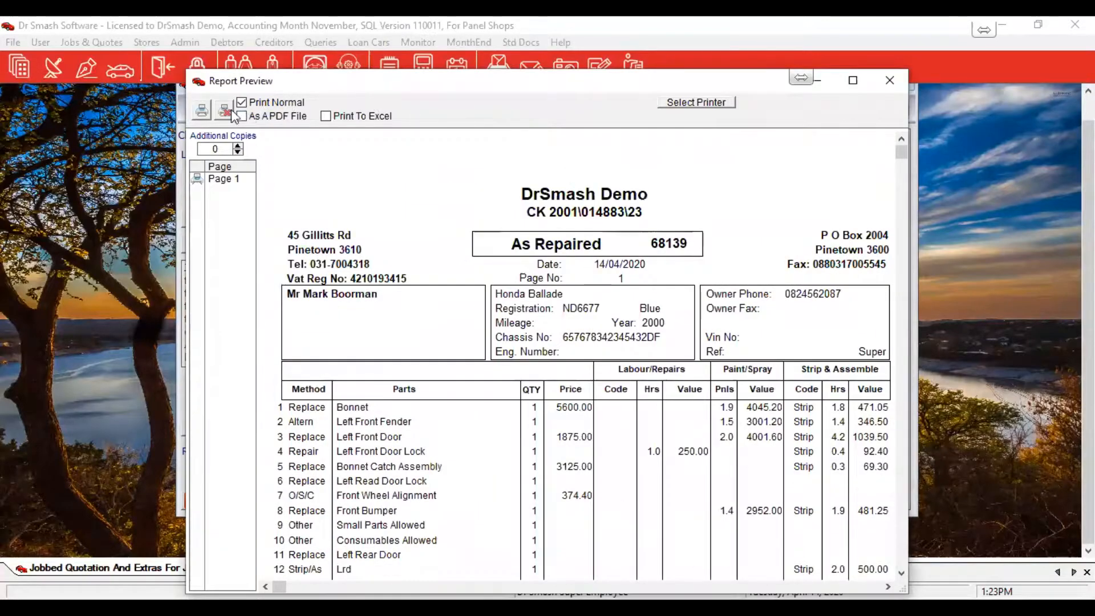
{"action": "left_click", "coordinate": [850, 514]}
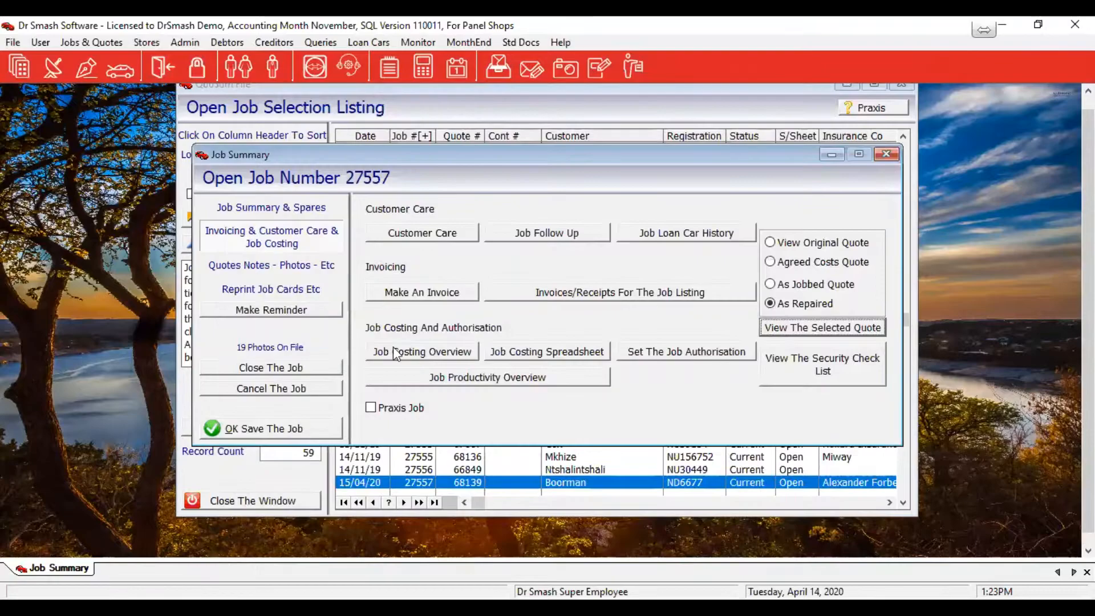
Open job 27557's spares costing sheet and show the Bonnet's replaced part at 4,480.00 net
{"action": "left_click", "coordinate": [537, 354]}
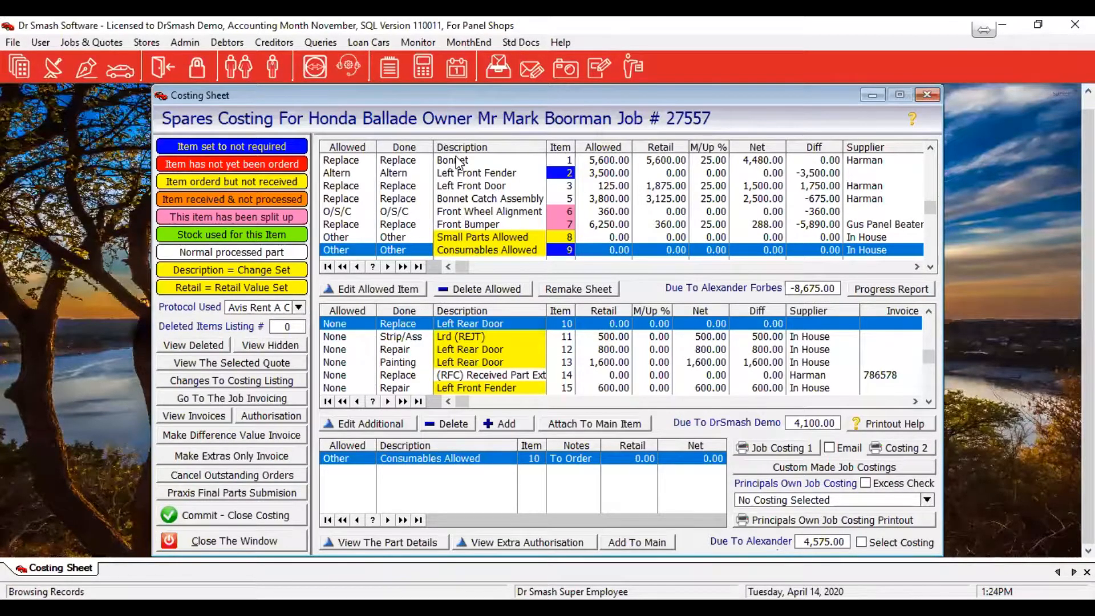
{"action": "left_click", "coordinate": [876, 162]}
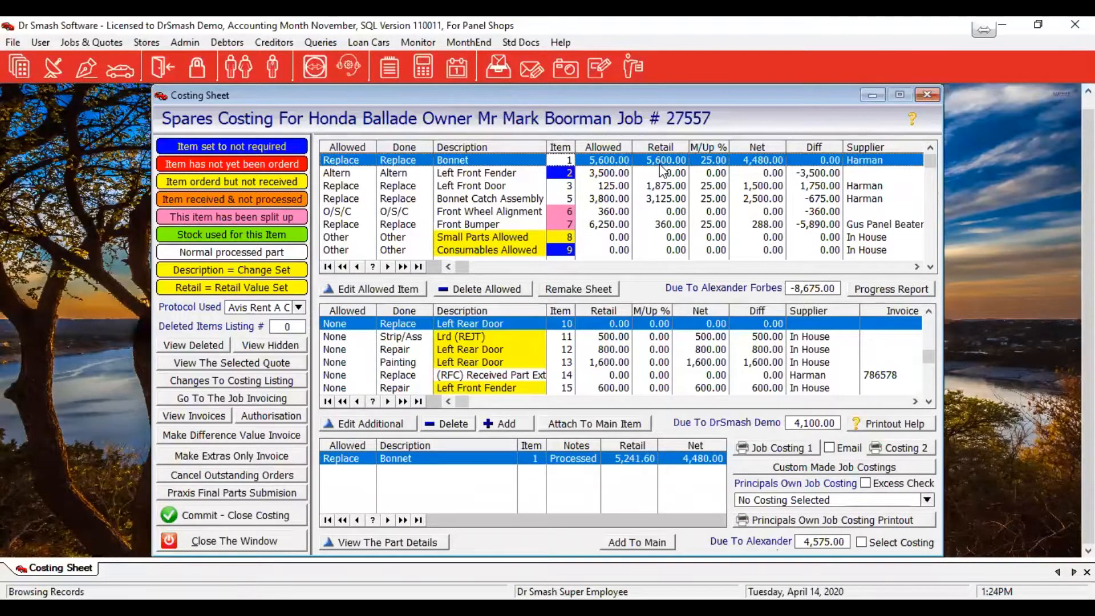
{"action": "left_click", "coordinate": [916, 266]}
{"action": "left_click", "coordinate": [916, 266]}
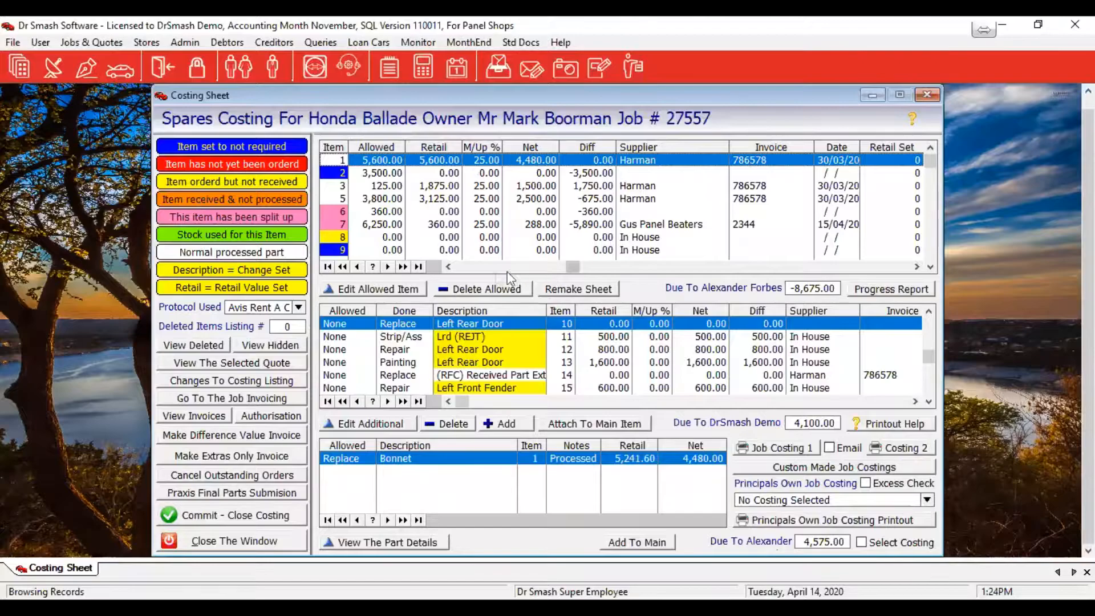
{"action": "left_click", "coordinate": [461, 266]}
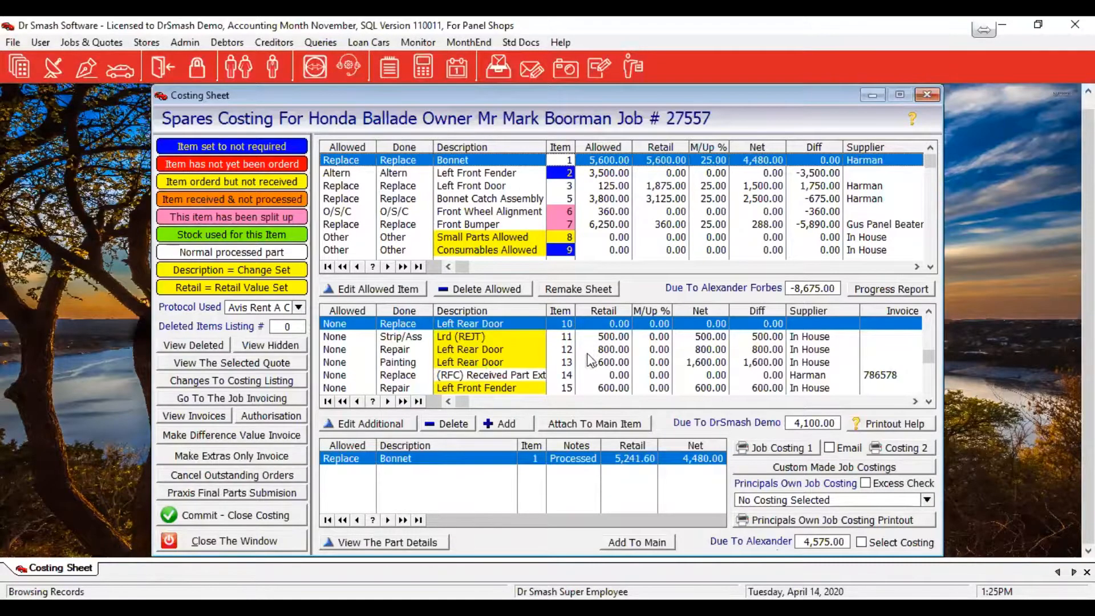
{"action": "left_click", "coordinate": [929, 404]}
{"action": "left_click", "coordinate": [930, 404]}
{"action": "left_click", "coordinate": [929, 404]}
{"action": "left_click", "coordinate": [930, 404]}
{"action": "left_click", "coordinate": [930, 405]}
{"action": "left_click", "coordinate": [930, 404]}
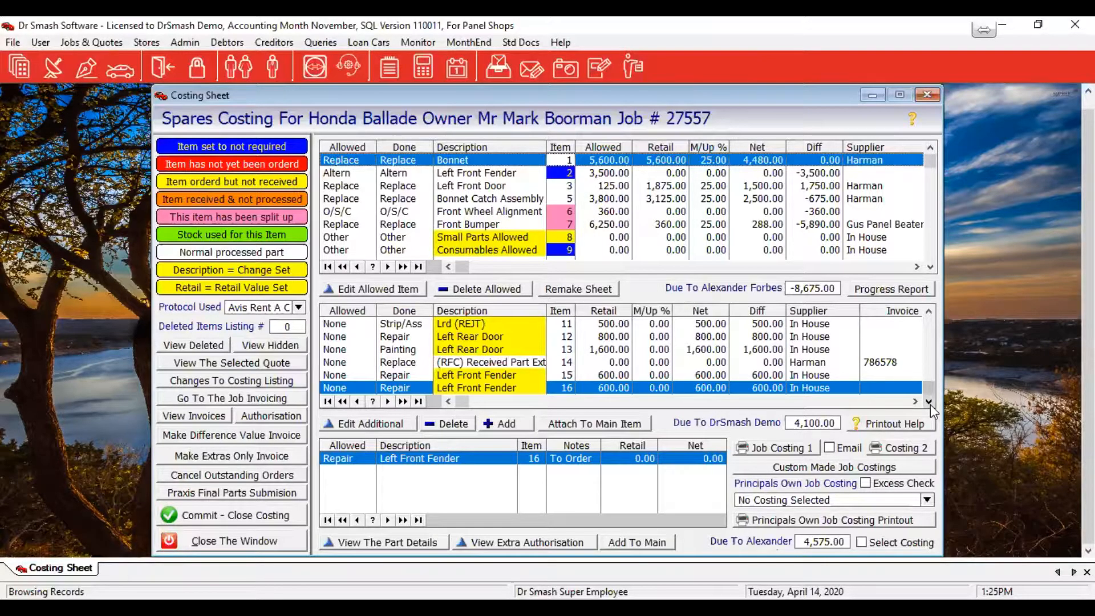
Check the Left Front Fender parts and extra item 16, then select item 14, (RFC) Received Part Extra
{"action": "left_click", "coordinate": [462, 172]}
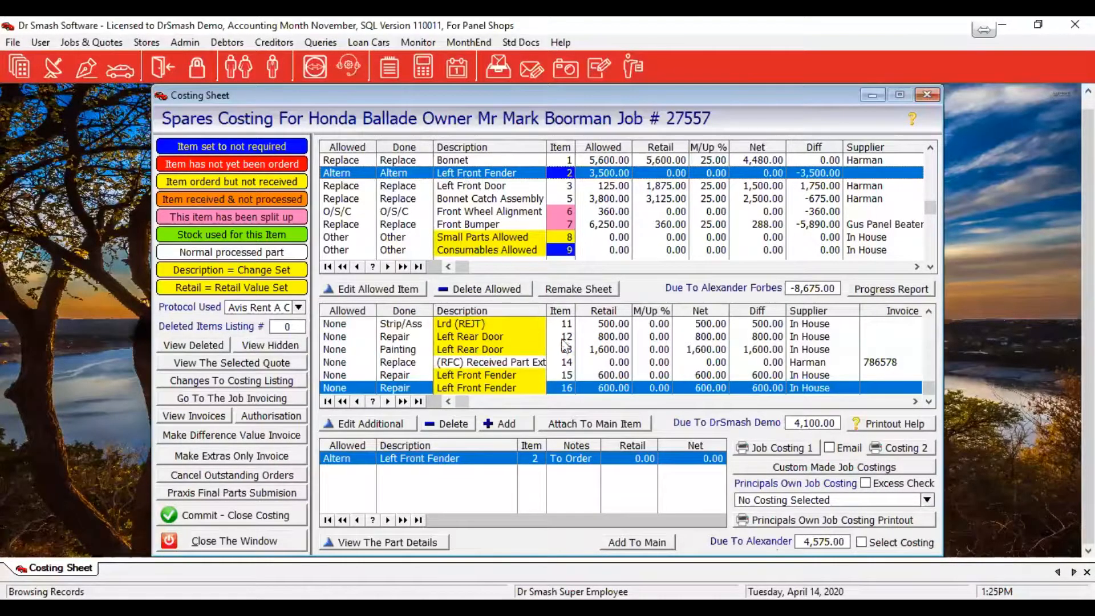
{"action": "left_click", "coordinate": [604, 388]}
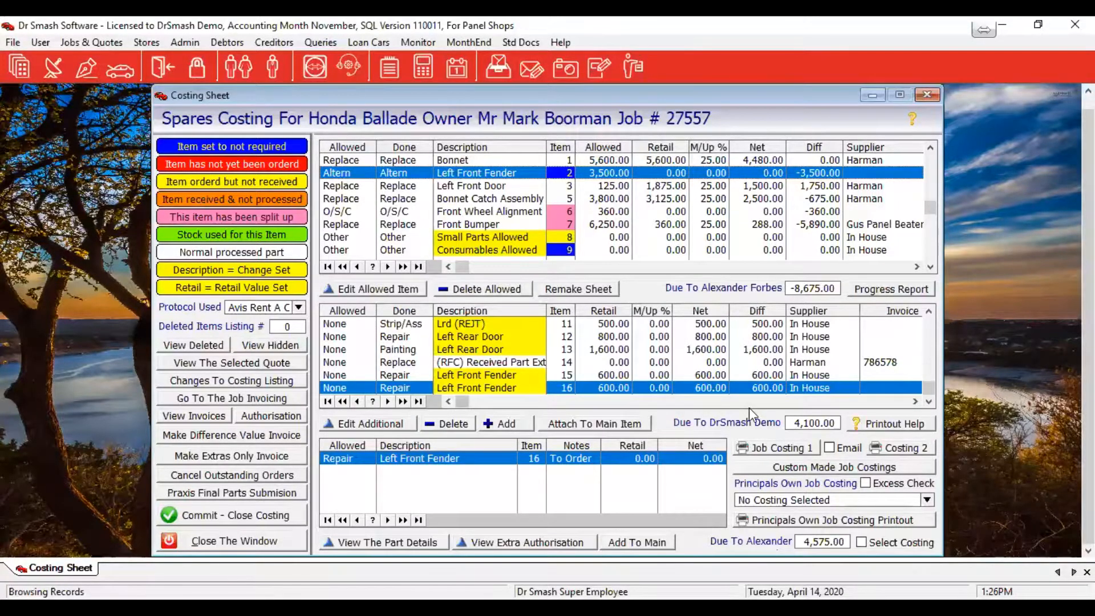
{"action": "left_click", "coordinate": [518, 368]}
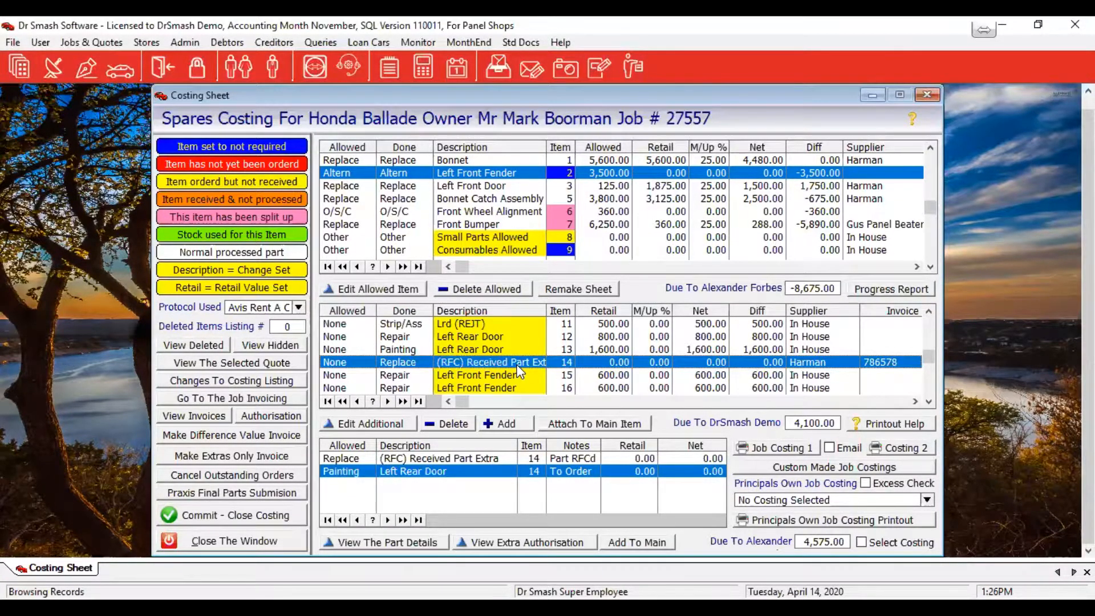
{"action": "left_click", "coordinate": [444, 425]}
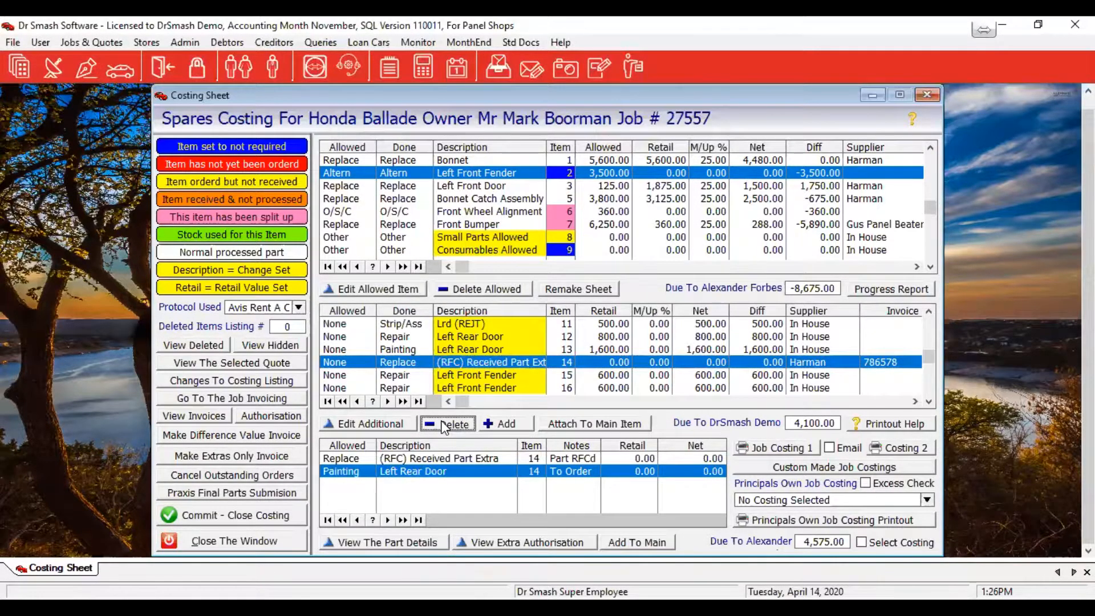
Delete extra item 14 and confirm it appears in the Deleted Items list
{"action": "left_click", "coordinate": [444, 425]}
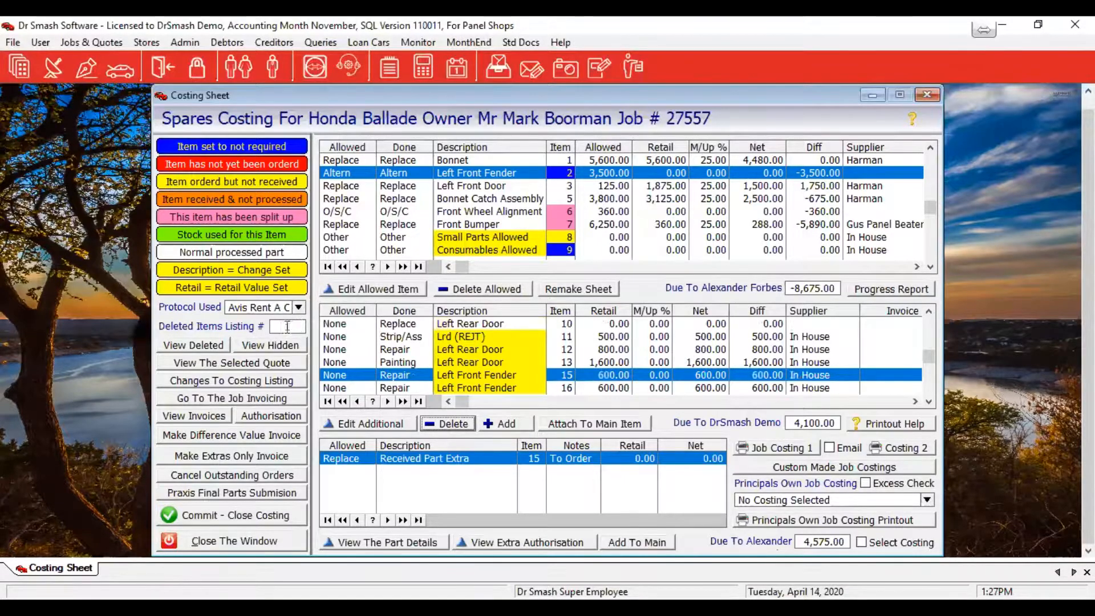
{"action": "left_click", "coordinate": [170, 346]}
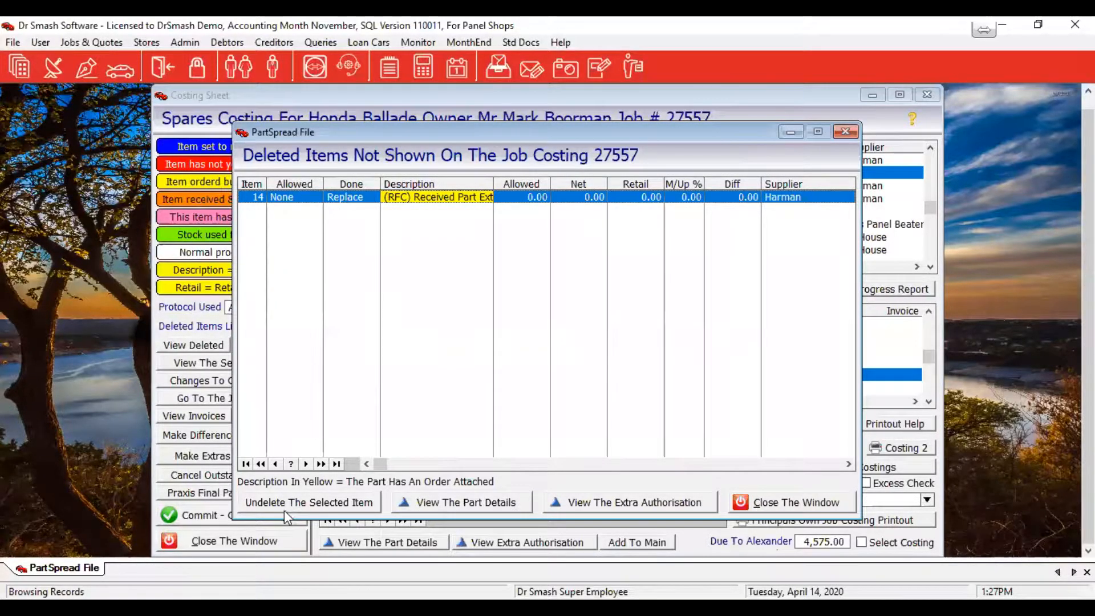
{"action": "left_click", "coordinate": [796, 502]}
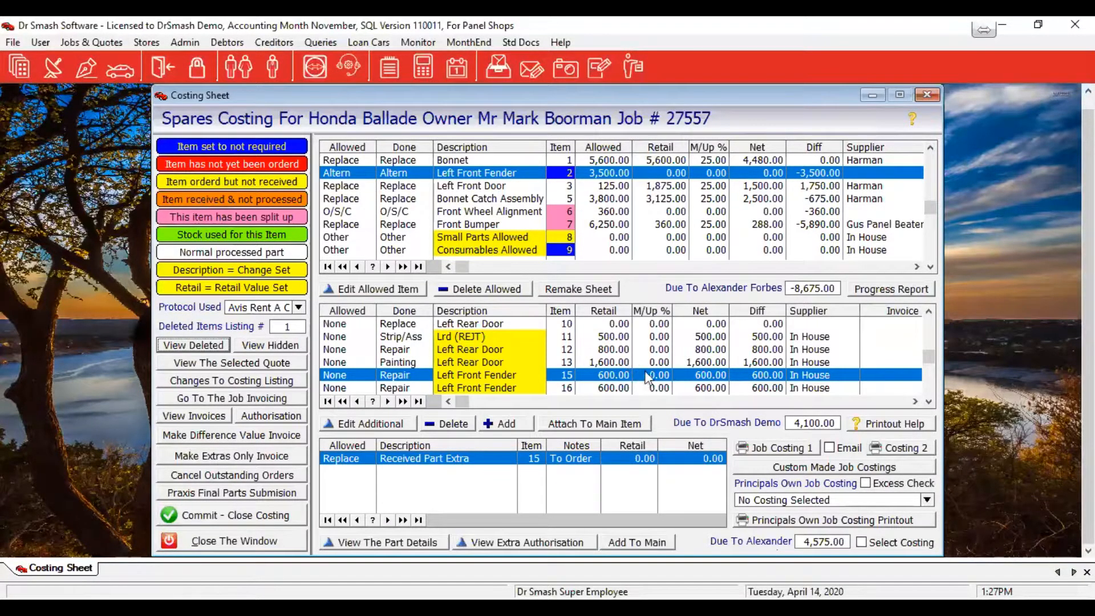
Remove row 11 Lrd (REJT) and row 16 Left Front Fender, keeping item 15 at 600.00 net
{"action": "left_click", "coordinate": [467, 337]}
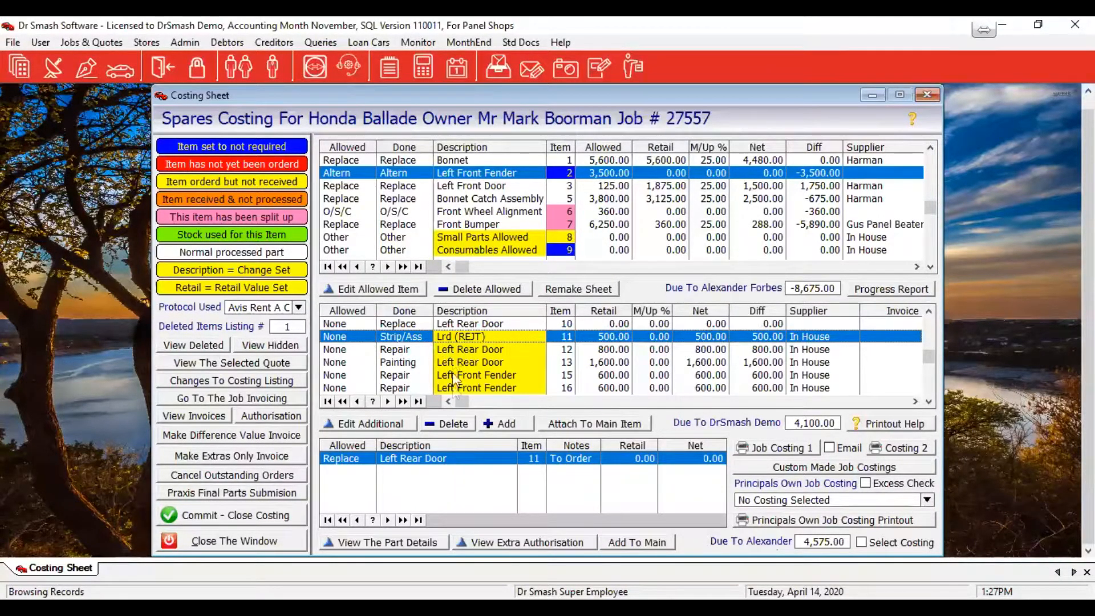
{"action": "left_click", "coordinate": [449, 425]}
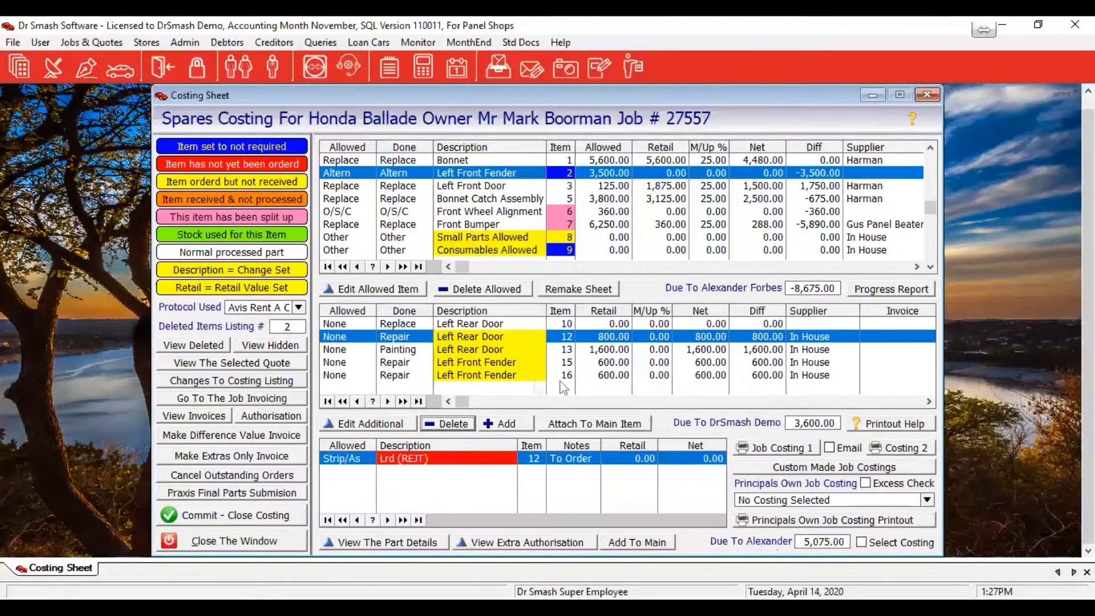
{"action": "left_click", "coordinate": [401, 366]}
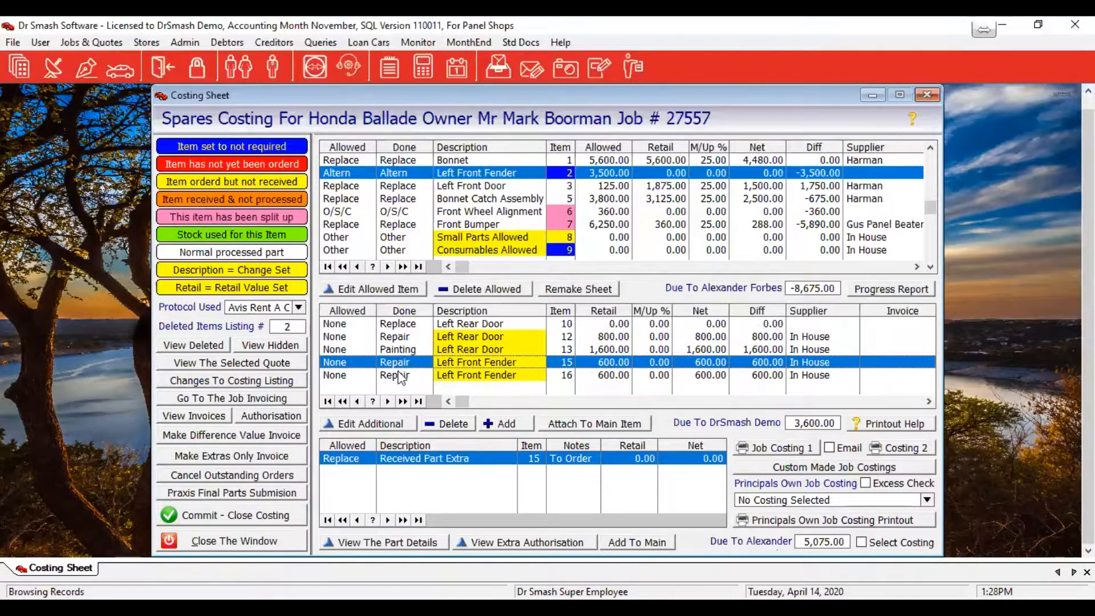
{"action": "left_click", "coordinate": [401, 376]}
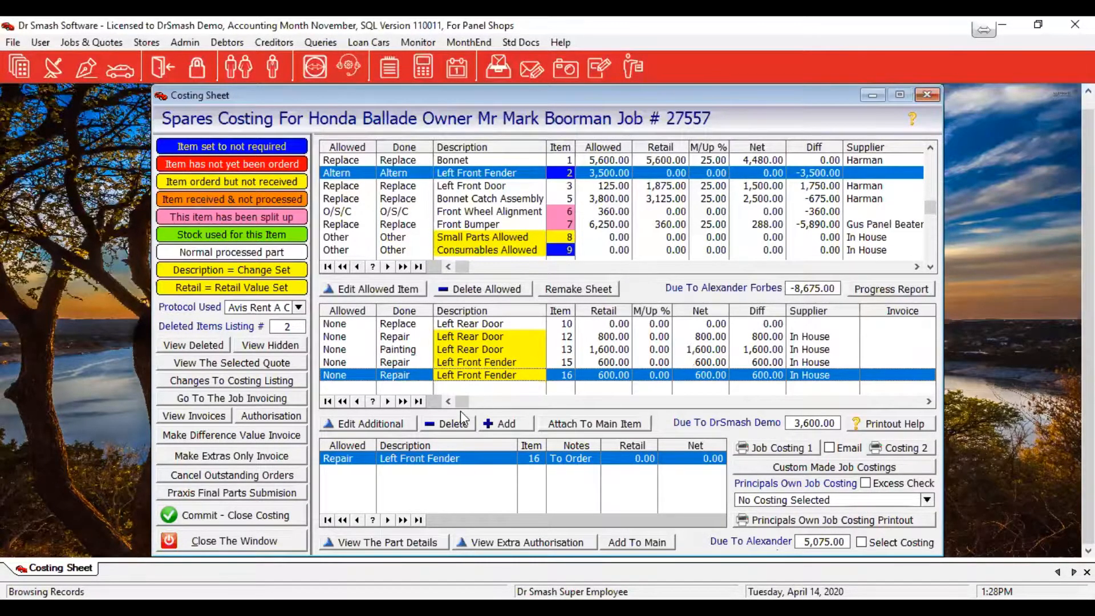
{"action": "left_click", "coordinate": [459, 425]}
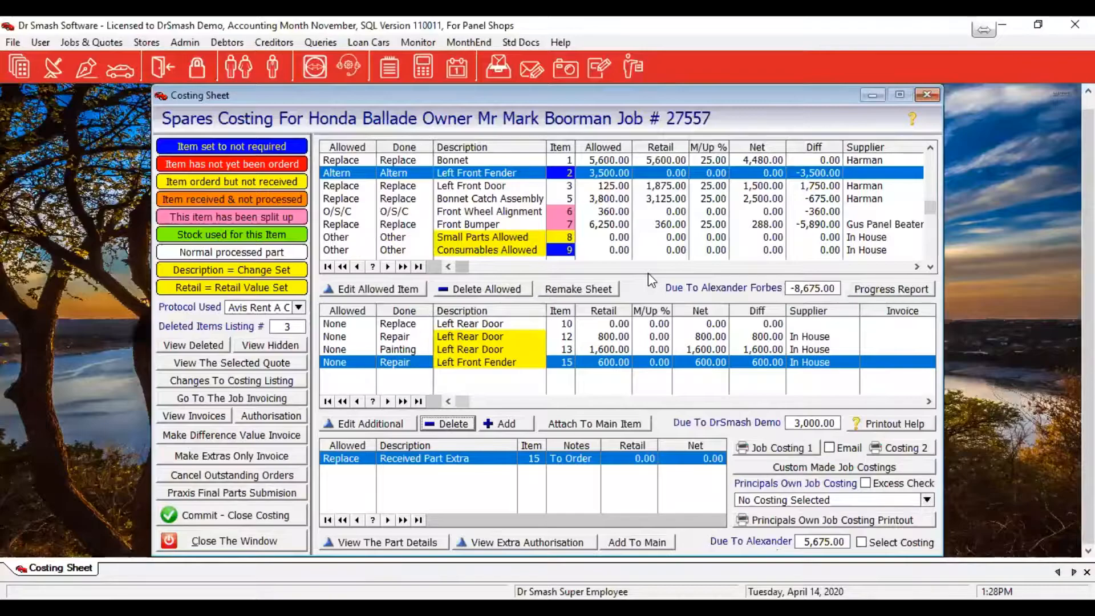
Show the parts behind the Bonnet Catch Assembly row in the Allowed grid
{"action": "left_click", "coordinate": [658, 200]}
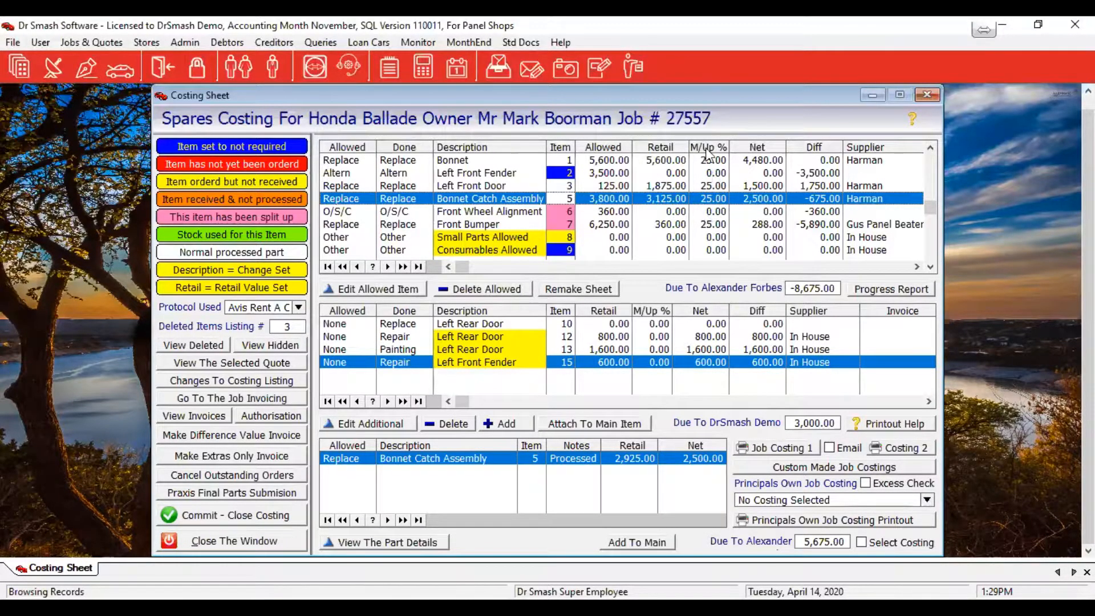
Reselect Avis Rent A Car as protocol and show Front Wheel Alignment's 0.00 sub part
{"action": "left_click", "coordinate": [299, 306]}
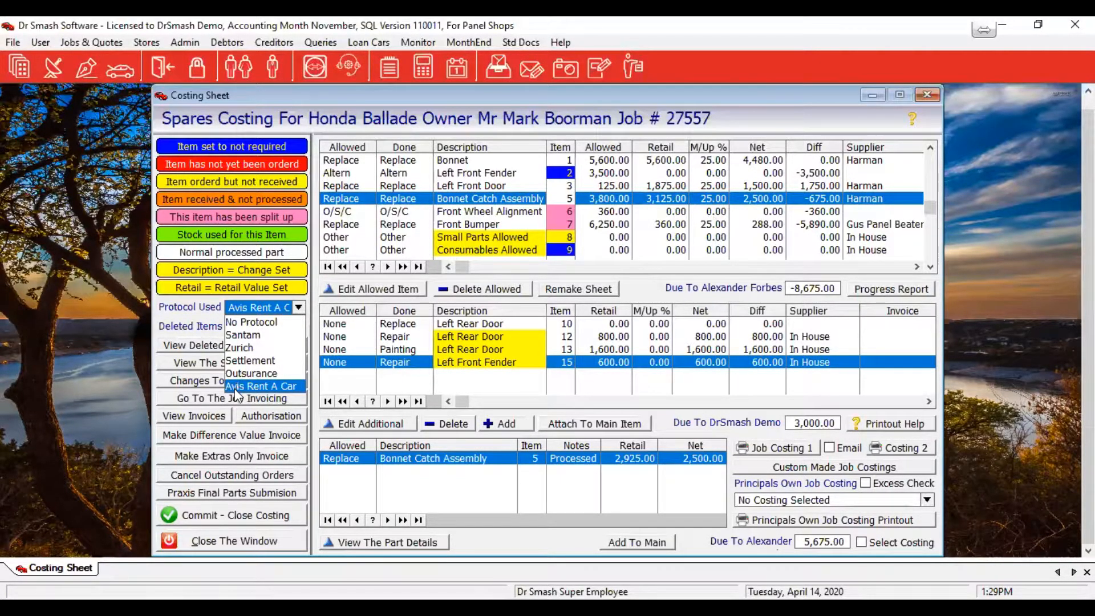
{"action": "left_click", "coordinate": [269, 386]}
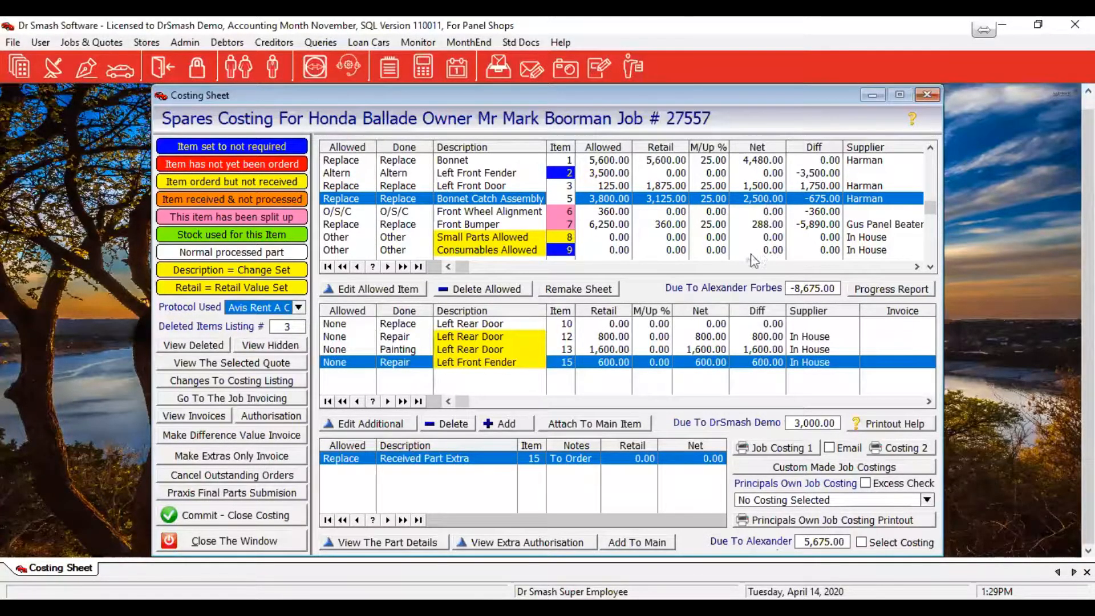
{"action": "left_click", "coordinate": [510, 212]}
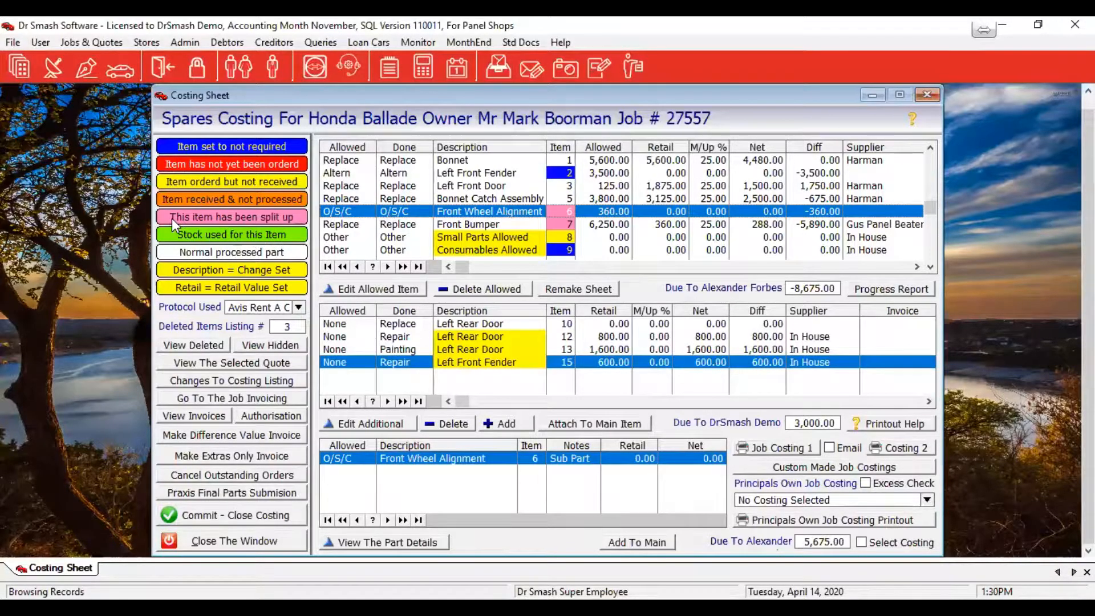
Open the Front Wheel Alignment item and enter a net value of 280
{"action": "double_click", "coordinate": [559, 210]}
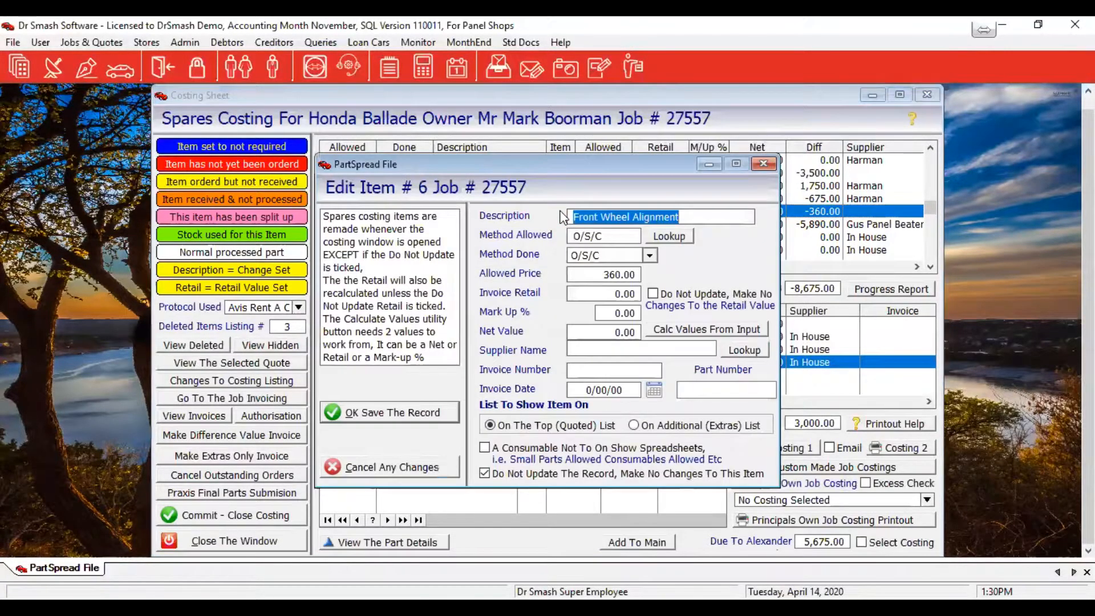
{"action": "left_click", "coordinate": [614, 294]}
{"action": "double_click", "coordinate": [613, 293]}
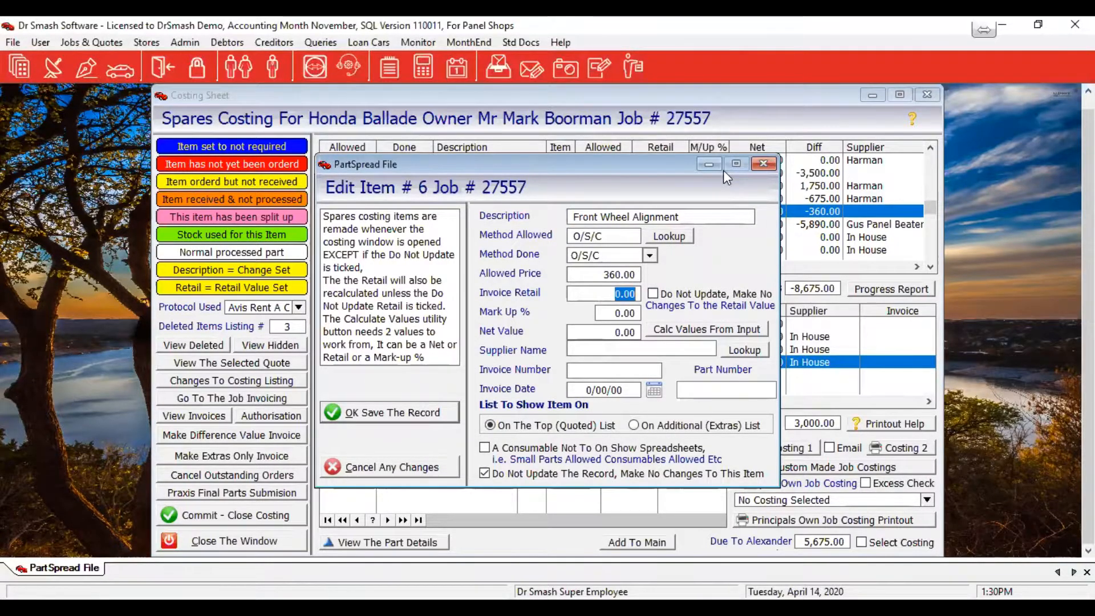
{"action": "left_click", "coordinate": [695, 335]}
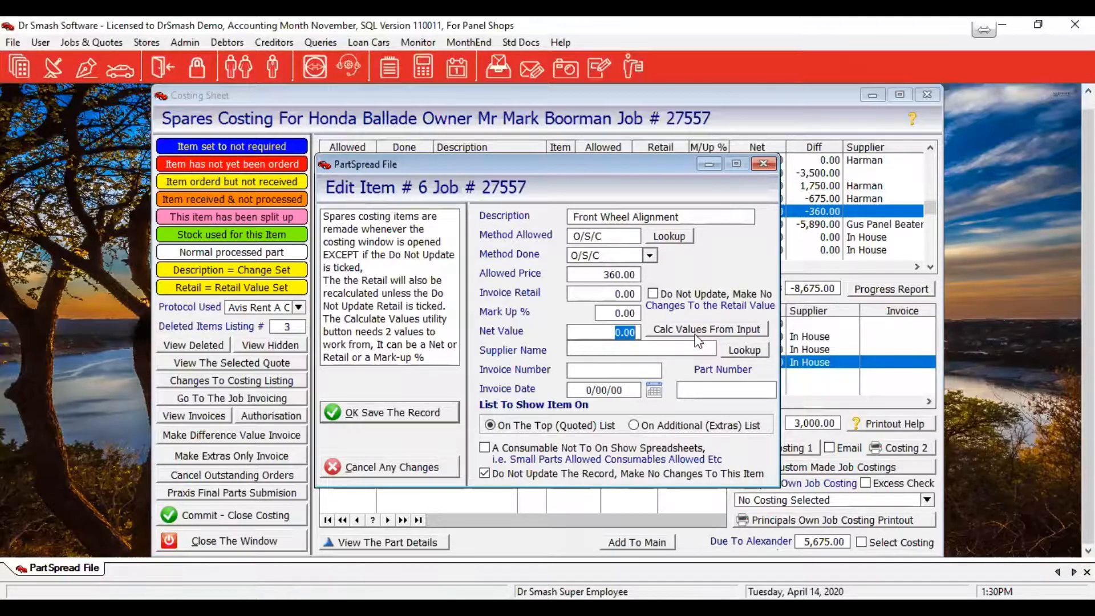
{"action": "type", "text": "280"}
{"action": "key", "text": "Tab"}
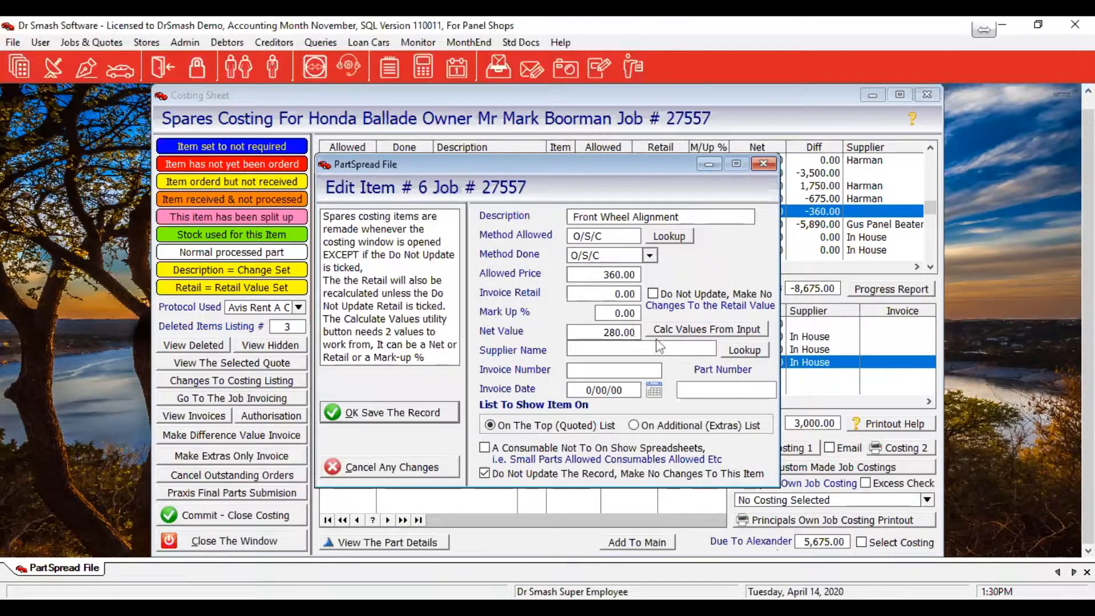
Apply a 25% markup, calculate the 350 retail, and save the record
{"action": "left_click", "coordinate": [616, 311]}
{"action": "type", "text": "25"}
{"action": "key", "text": "Tab"}
{"action": "left_click", "coordinate": [709, 324]}
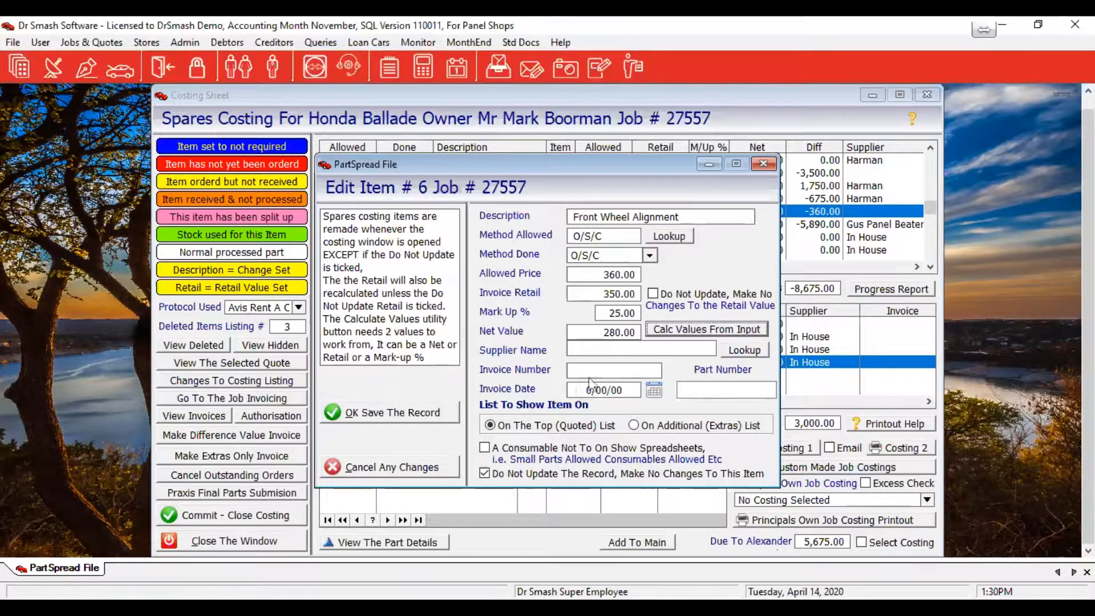
{"action": "left_click", "coordinate": [600, 346]}
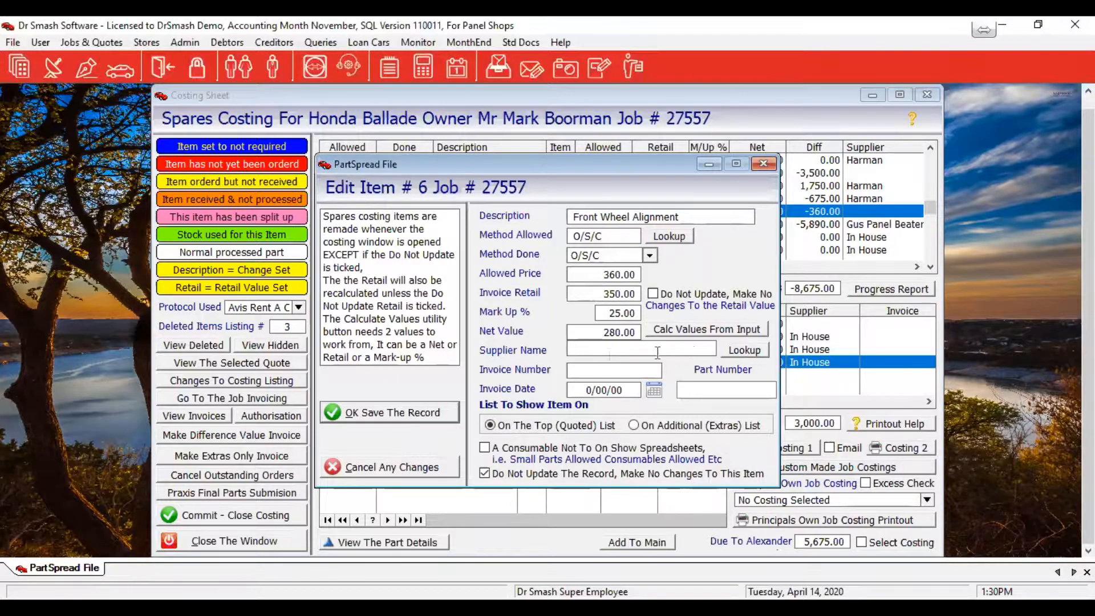
{"action": "left_click", "coordinate": [366, 425]}
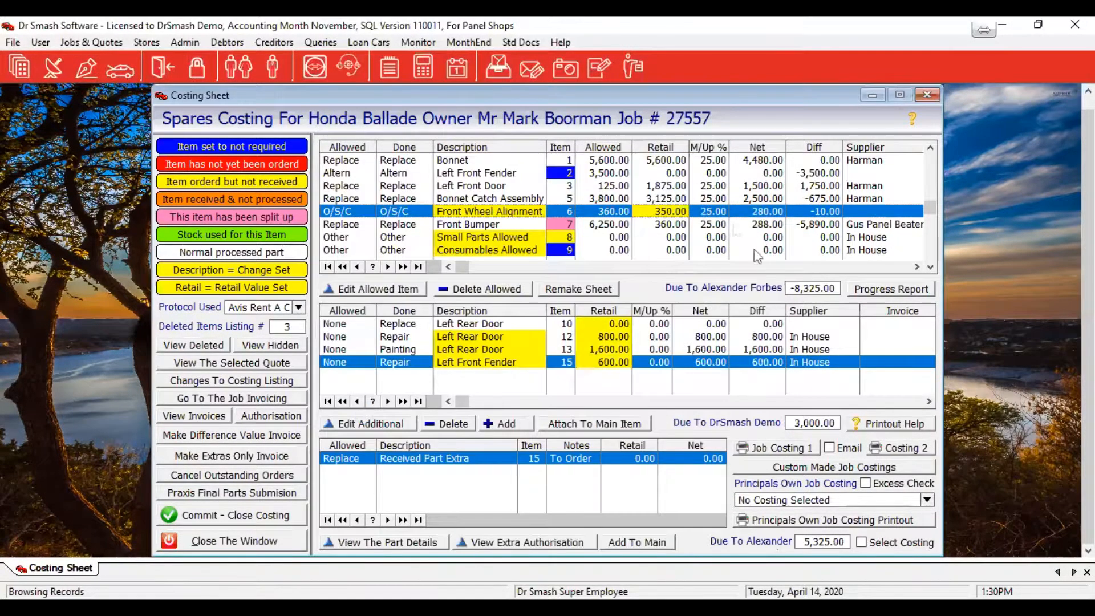
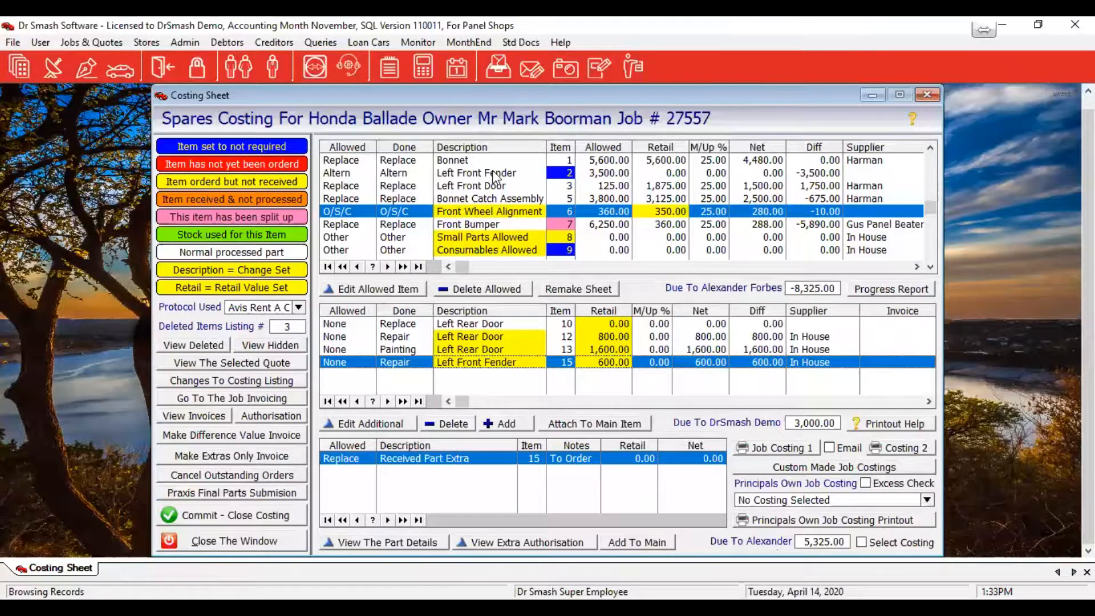
Check the attach list for the item 10 Left Rear Door extra, then show Left Front Door's part details
{"action": "left_click", "coordinate": [484, 322]}
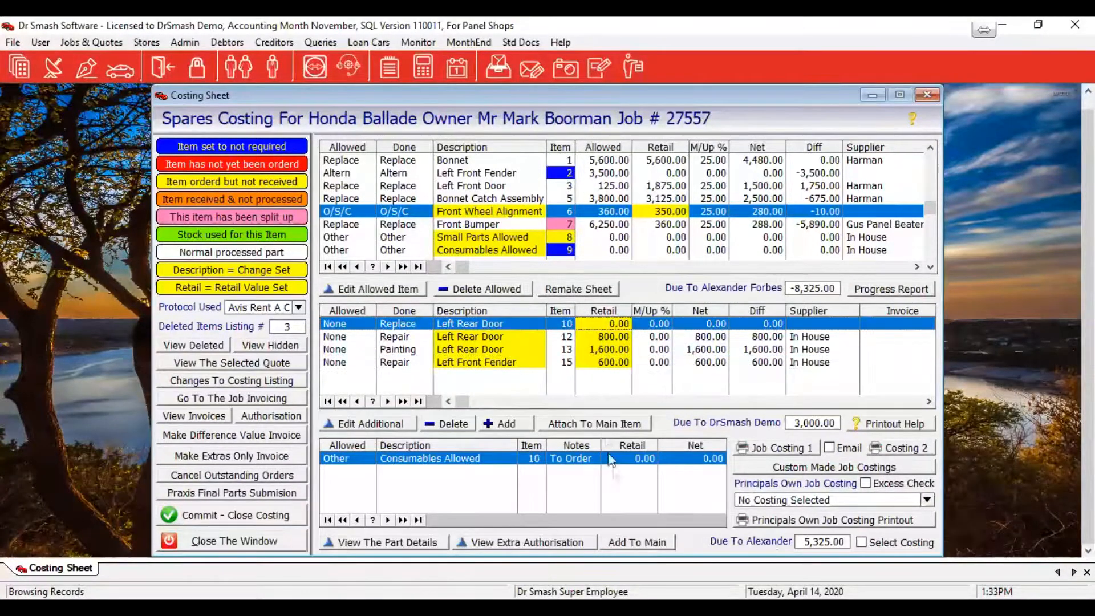
{"action": "left_click", "coordinate": [622, 425]}
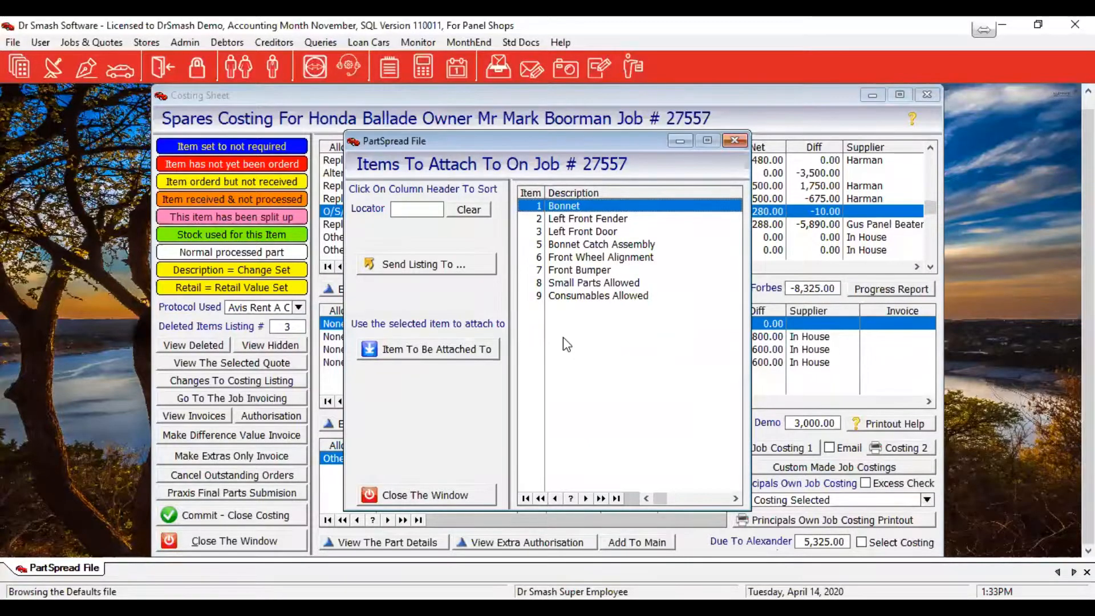
{"action": "left_click", "coordinate": [422, 500]}
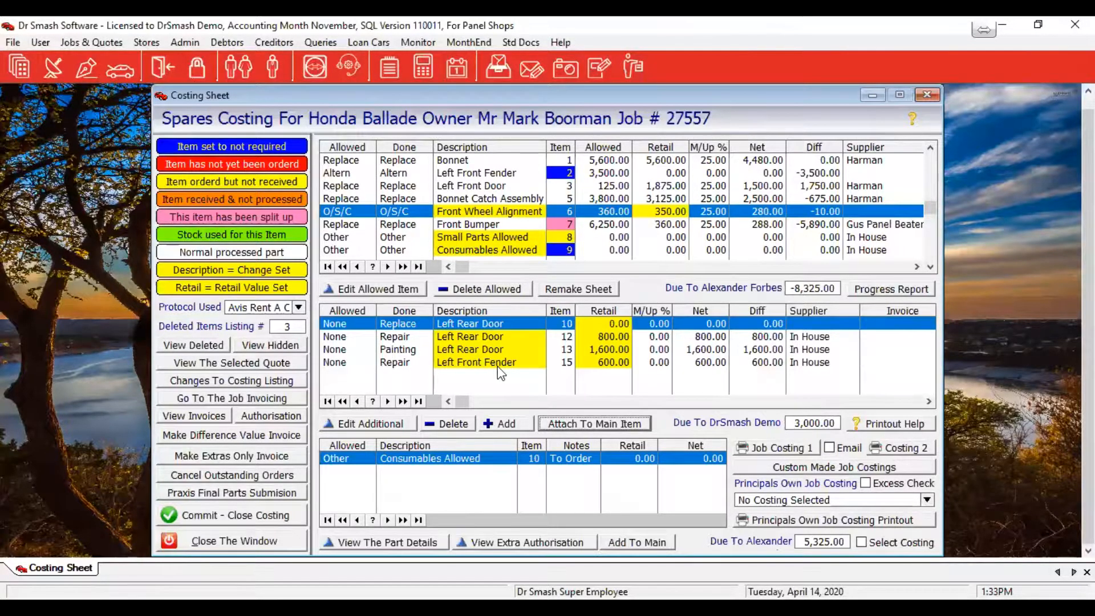
{"action": "left_click", "coordinate": [473, 188]}
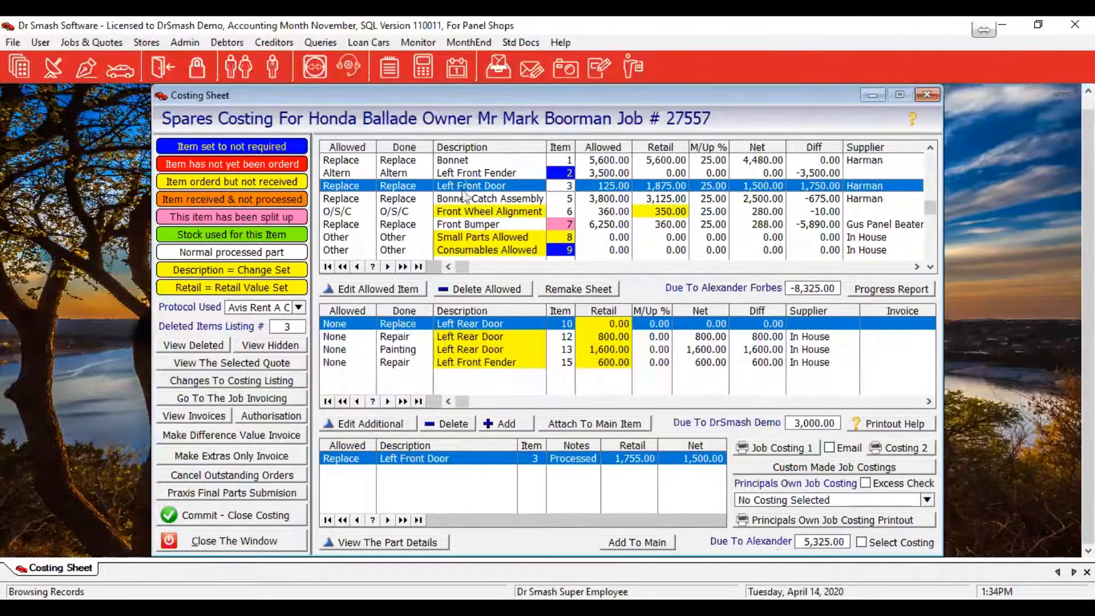
Show the part details for item 7, the Front Bumper at 360.00 retail, 288.00 net
{"action": "left_click", "coordinate": [484, 224]}
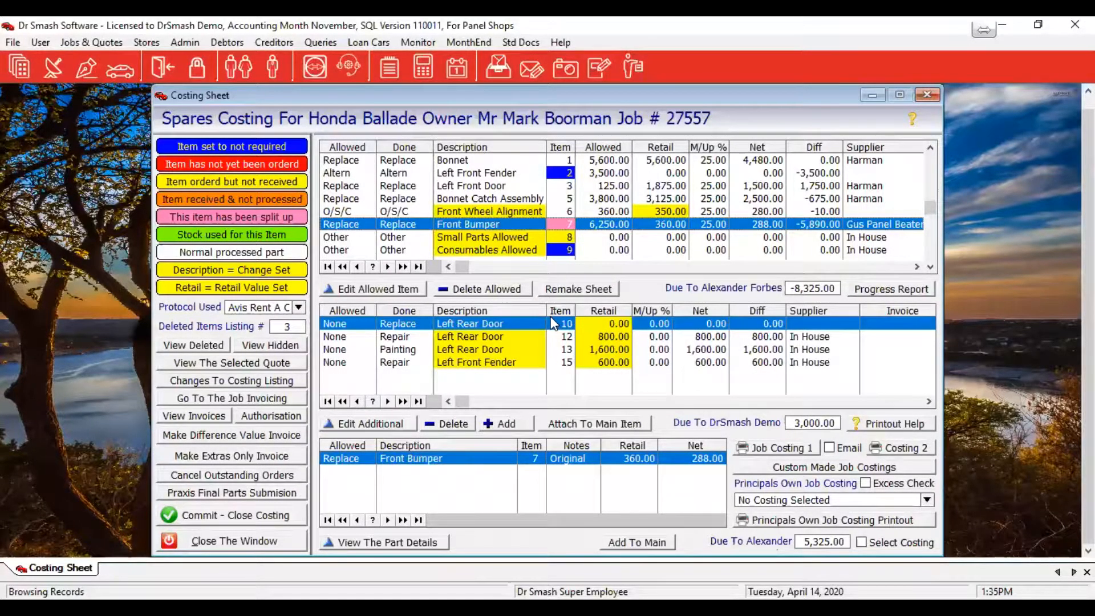
Add the hidden quoted Left Front Door Lock repair at 250.00 to the costing as item 4
{"action": "left_click", "coordinate": [280, 347]}
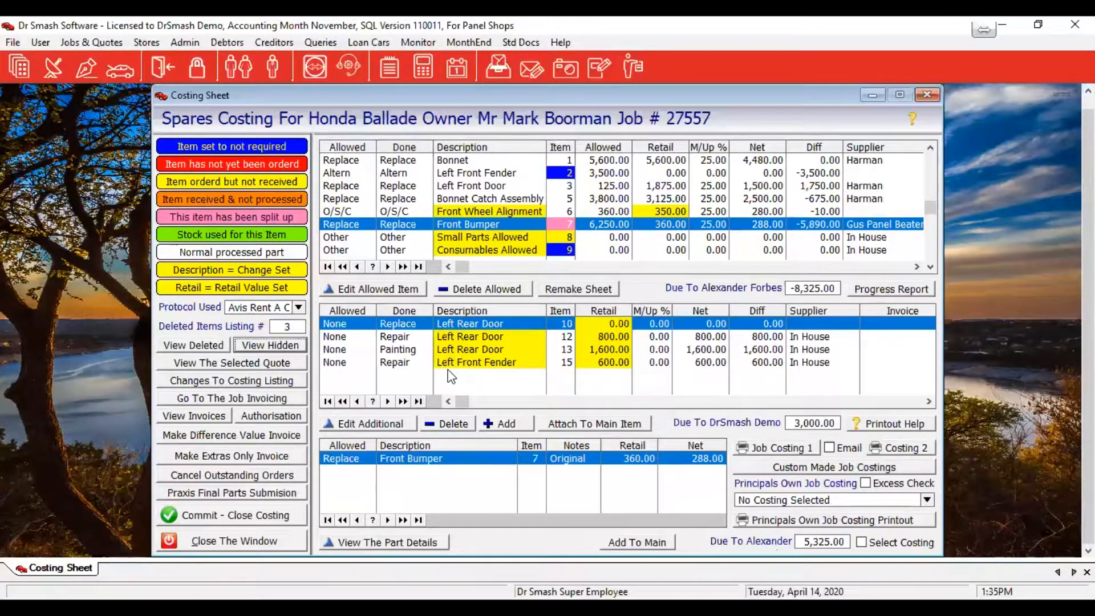
{"action": "left_click", "coordinate": [264, 343]}
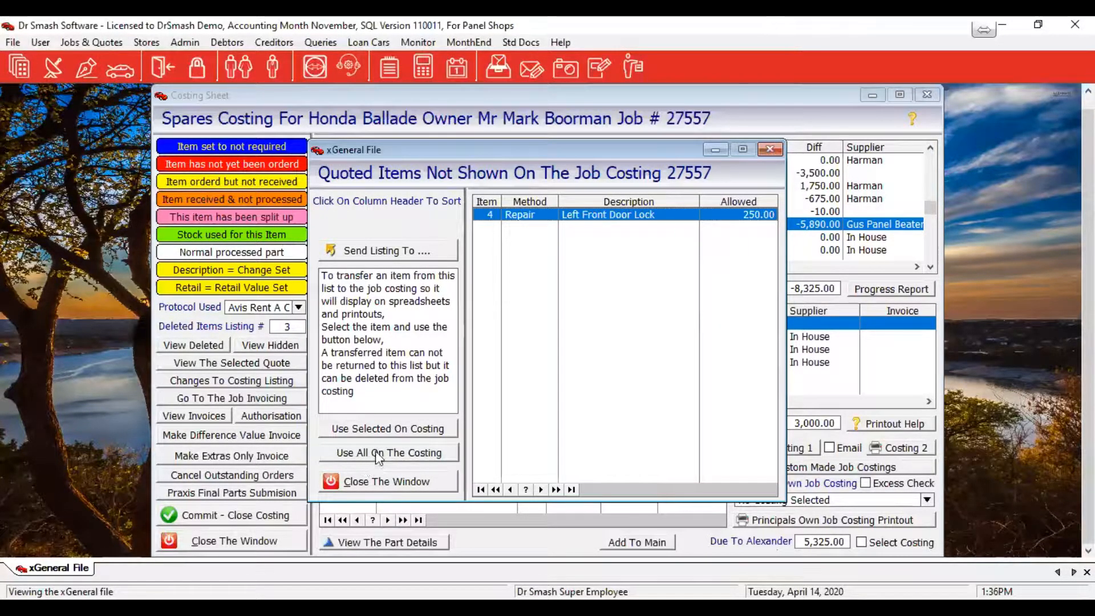
{"action": "left_click", "coordinate": [377, 431]}
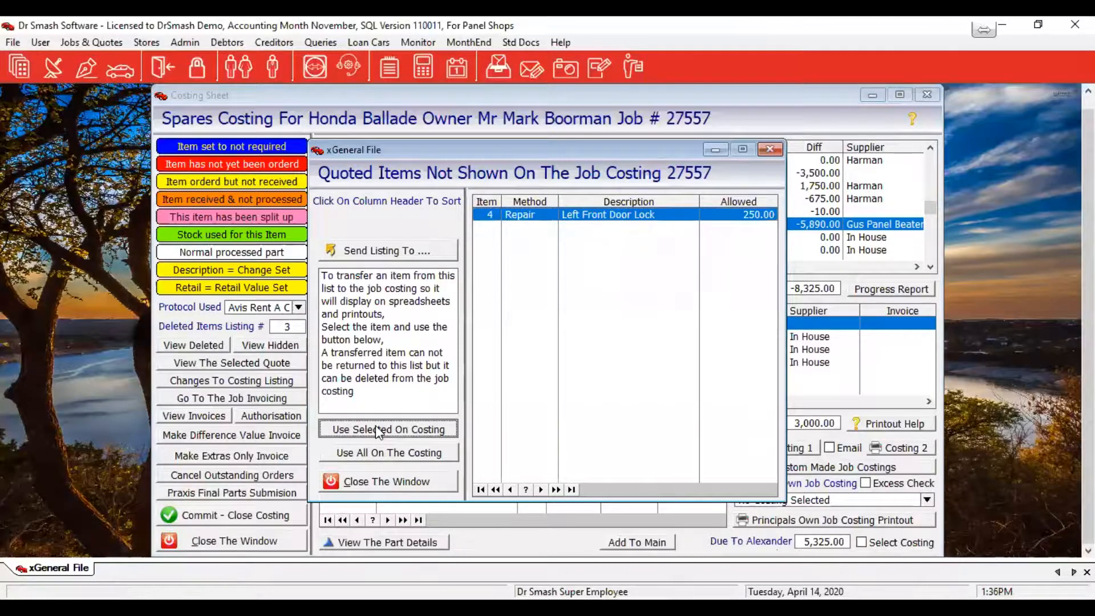
{"action": "left_click", "coordinate": [381, 484]}
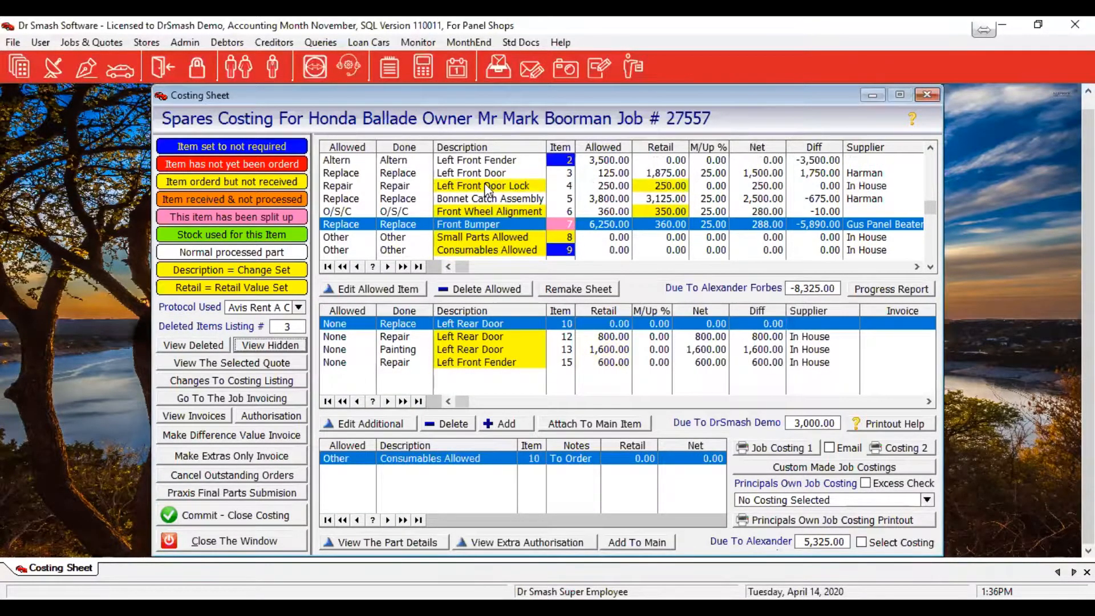
Set the Left Front Door Lock's allowed price, invoice retail and net value to 300 and save
{"action": "left_click", "coordinate": [486, 186]}
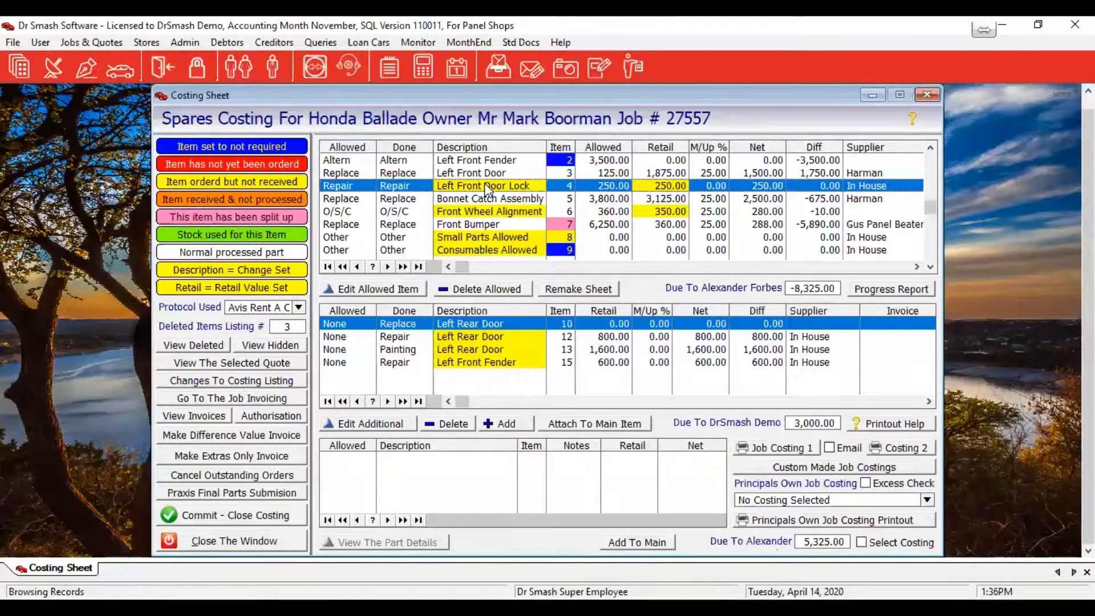
{"action": "double_click", "coordinate": [486, 190]}
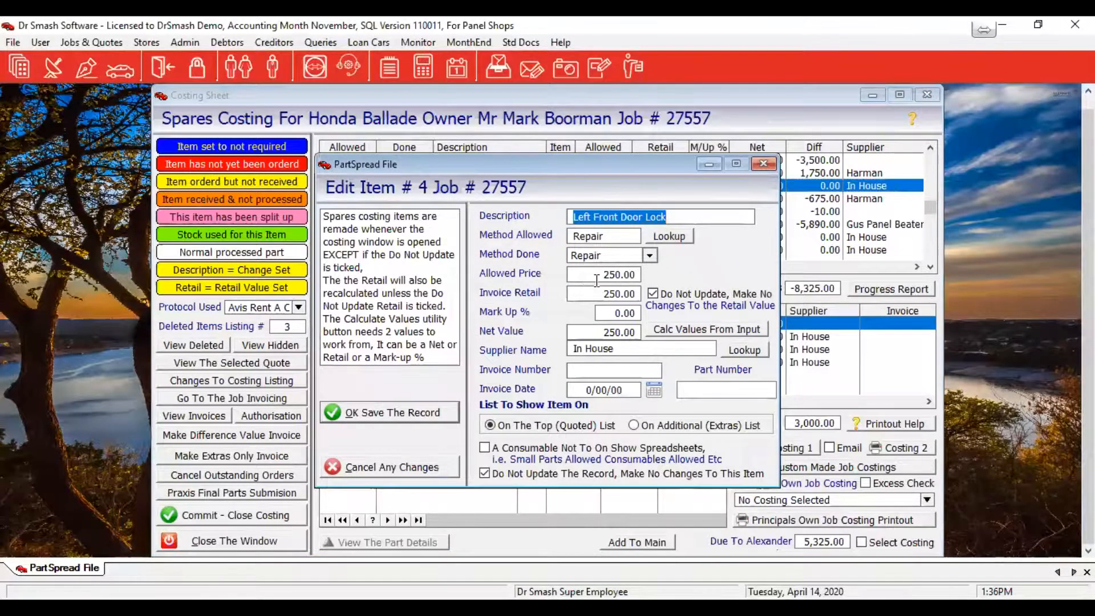
{"action": "left_click", "coordinate": [599, 276]}
{"action": "type", "text": "300"}
{"action": "key", "text": "Tab"}
{"action": "type", "text": "300"}
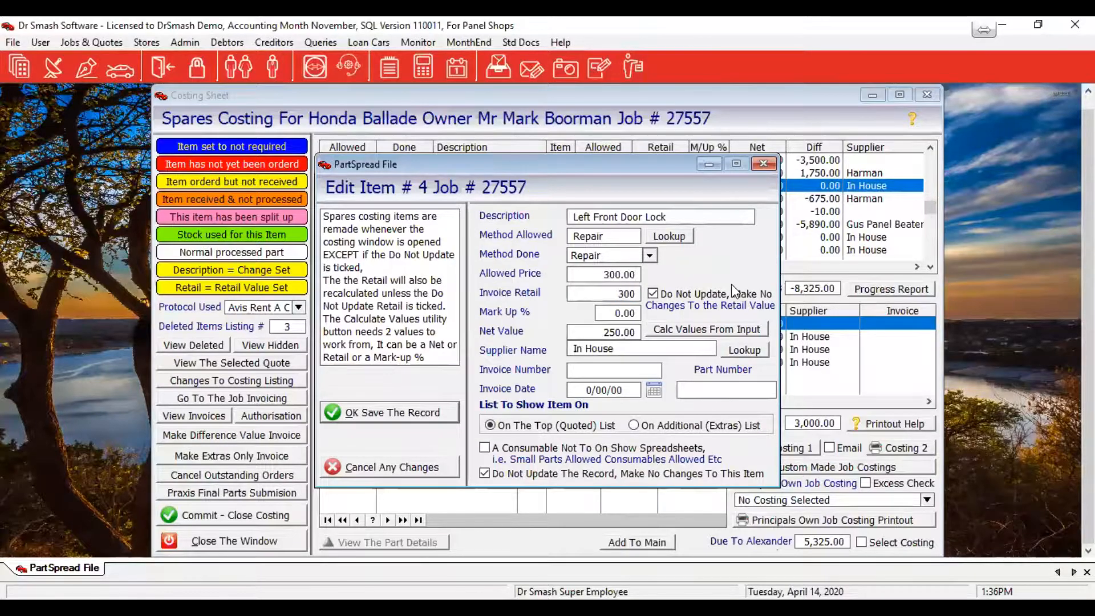
{"action": "key", "text": "Tab"}
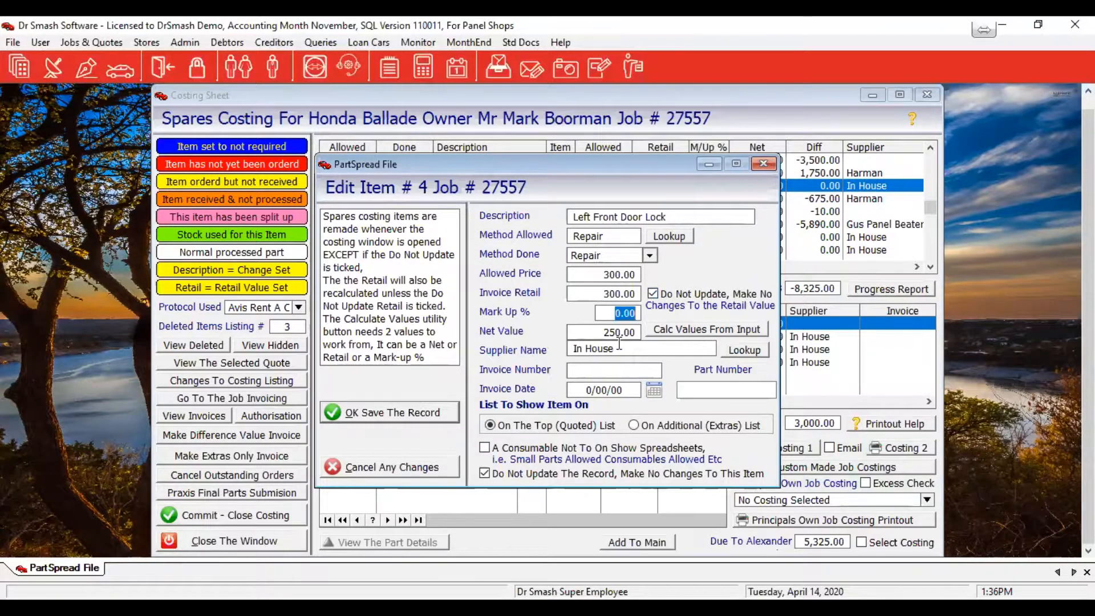
{"action": "key", "text": "Tab"}
{"action": "type", "text": "300"}
{"action": "key", "text": "Tab"}
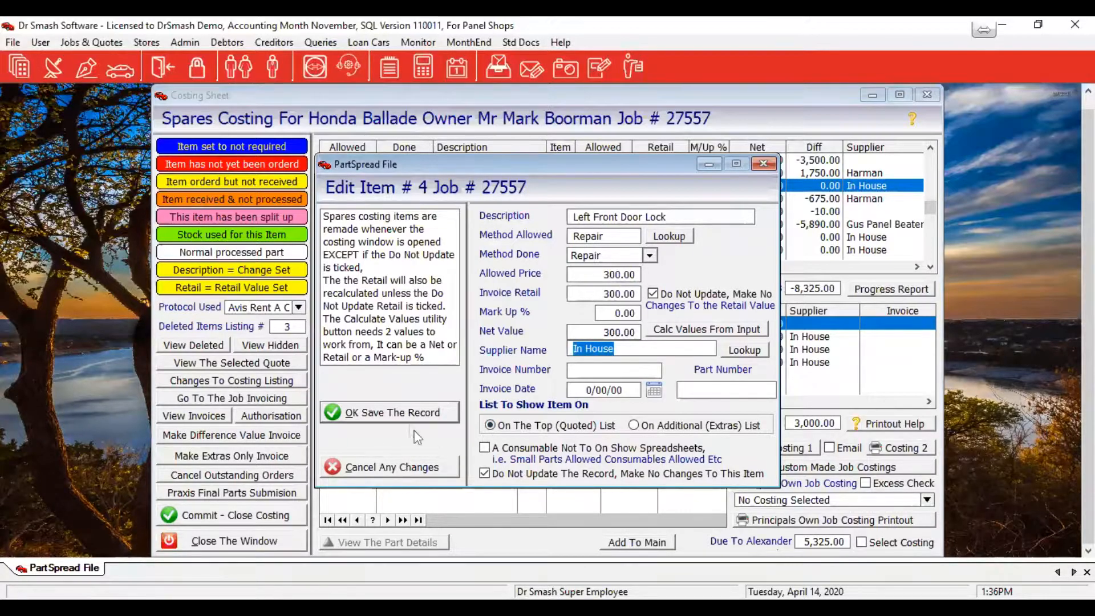
{"action": "left_click", "coordinate": [406, 412]}
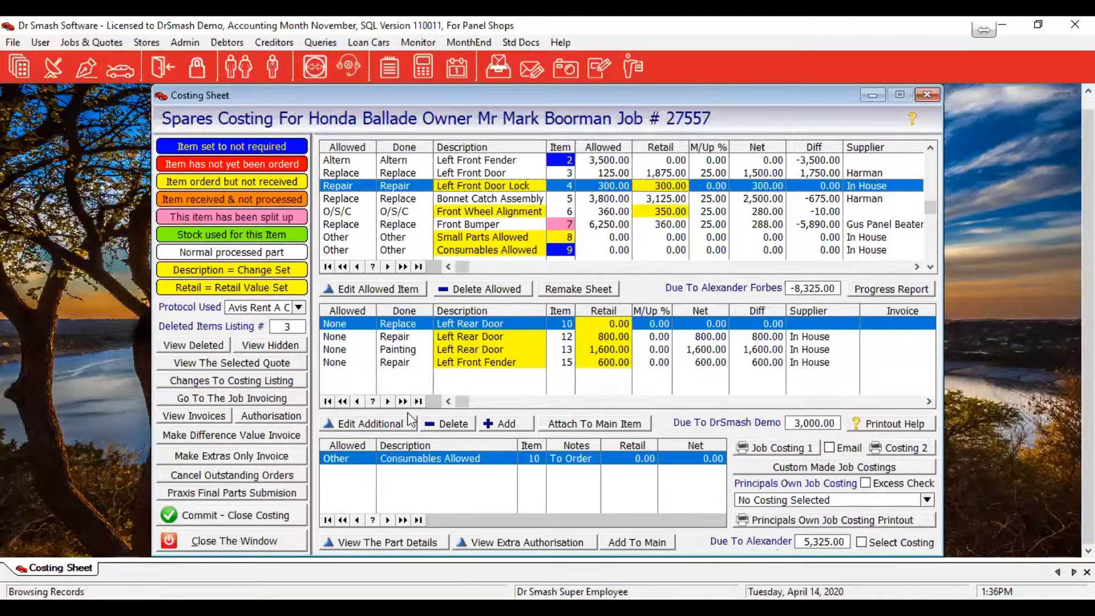
Set the item 12 Left Rear Door extra (800.00) to show on the top quoted list and save
{"action": "left_click", "coordinate": [511, 341]}
{"action": "double_click", "coordinate": [511, 341]}
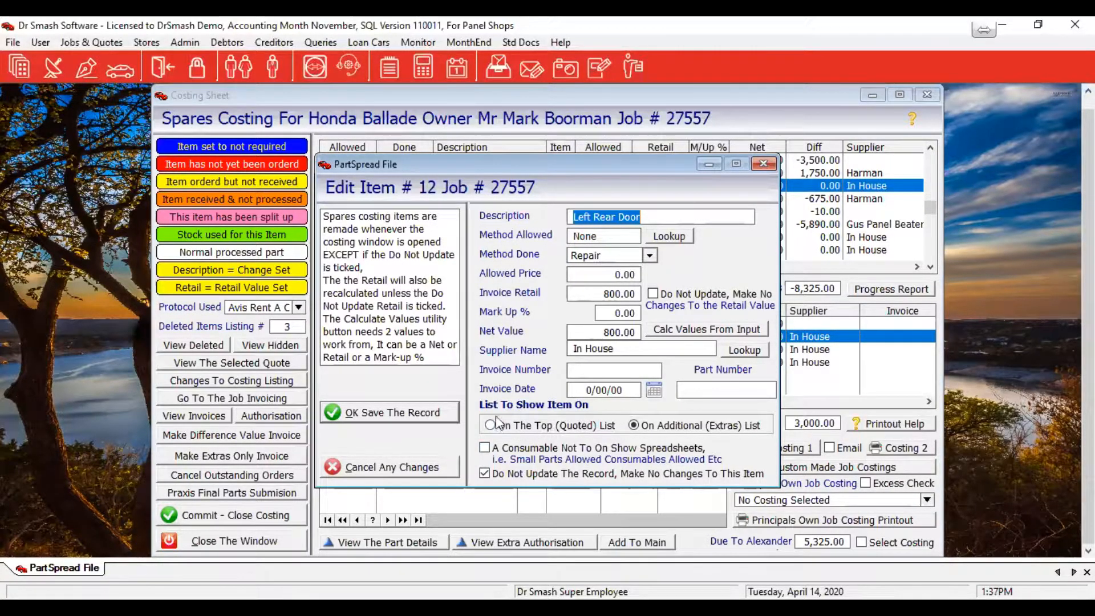
{"action": "key", "text": "alt+Tab"}
{"action": "key", "text": "alt+Tab"}
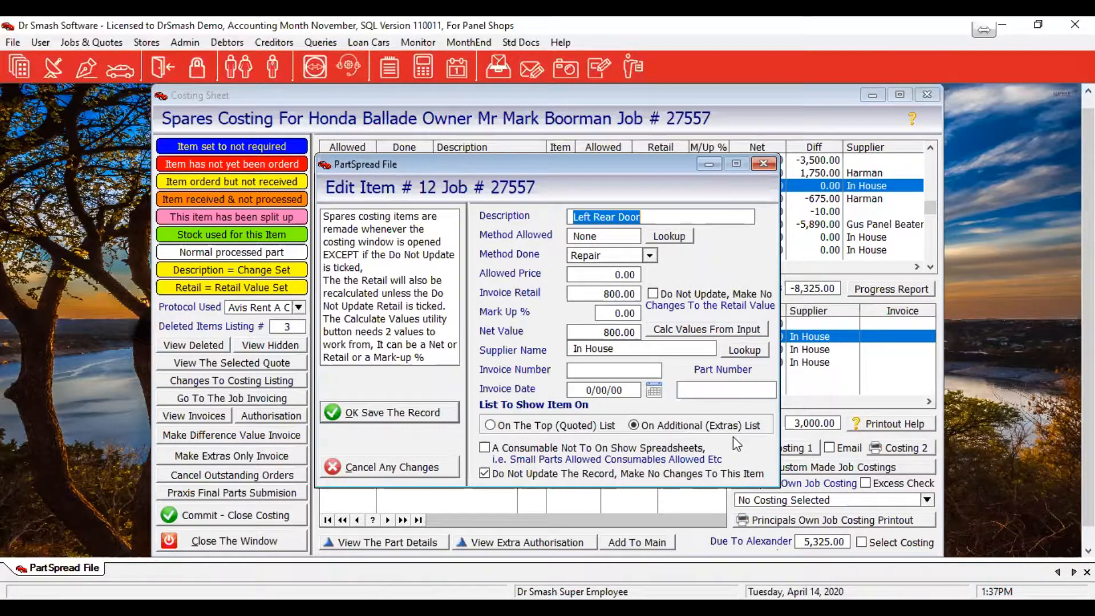
{"action": "left_click", "coordinate": [522, 426]}
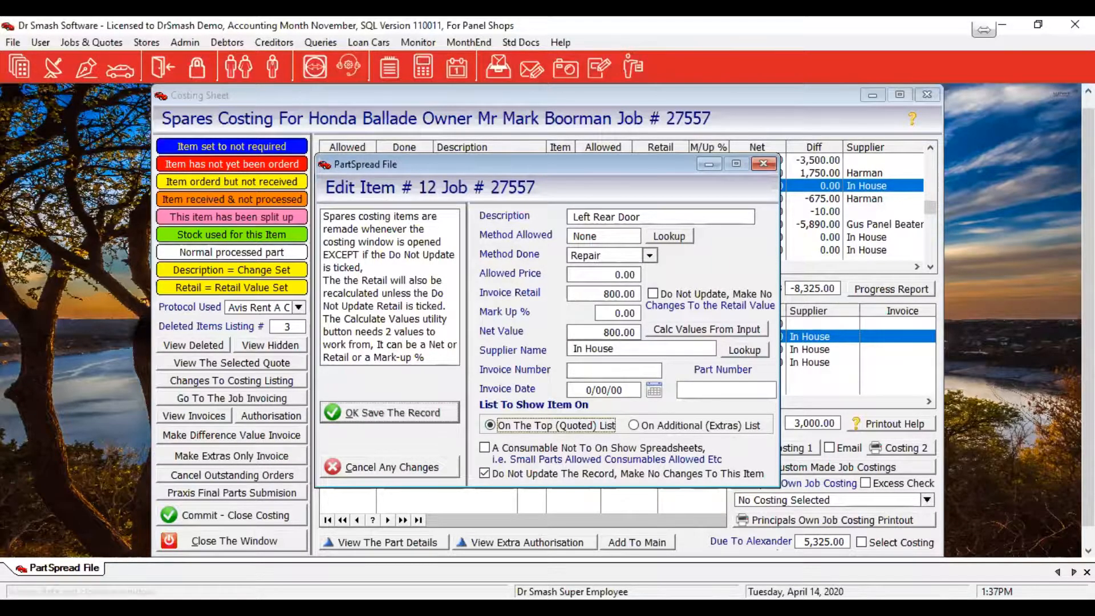
{"action": "left_click", "coordinate": [365, 413]}
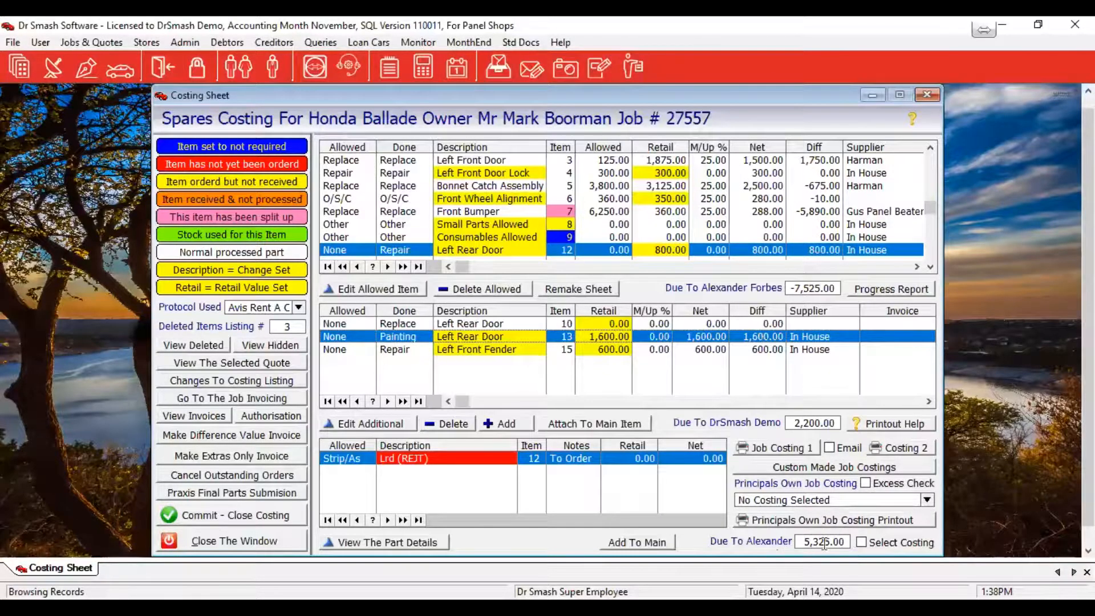
Generate the final emailed job costing report and review it in an enlarged preview
{"action": "left_click", "coordinate": [828, 448]}
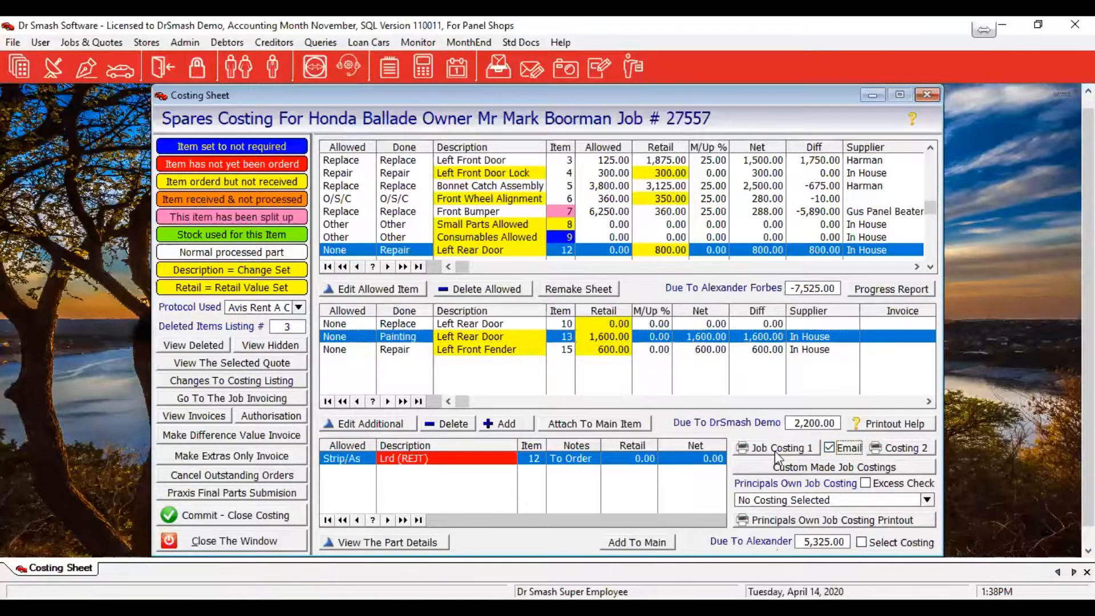
{"action": "left_click", "coordinate": [774, 450]}
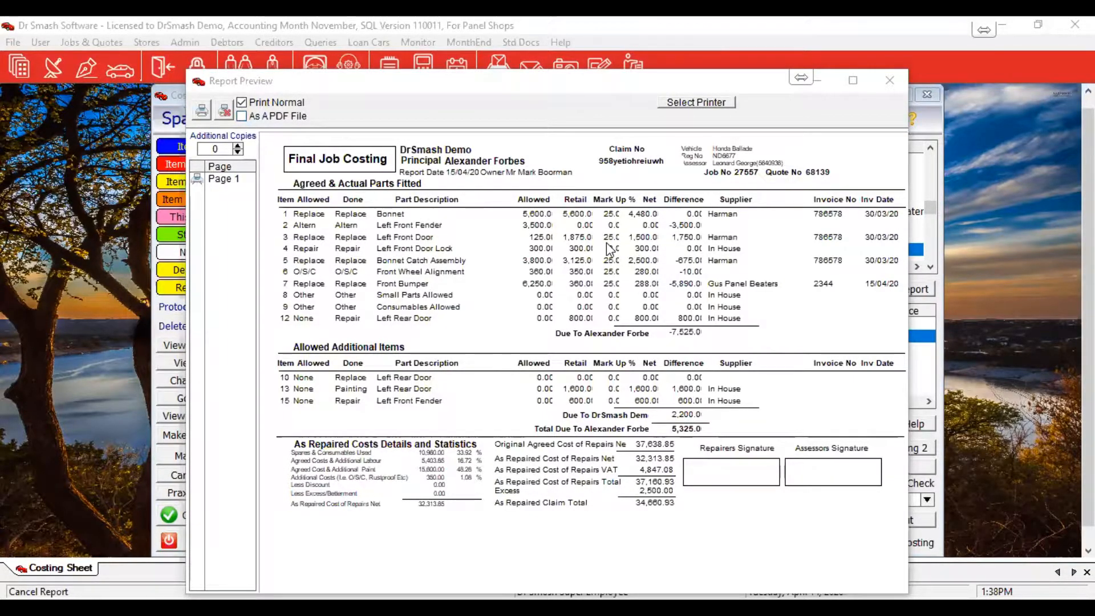
{"action": "left_click", "coordinate": [723, 323]}
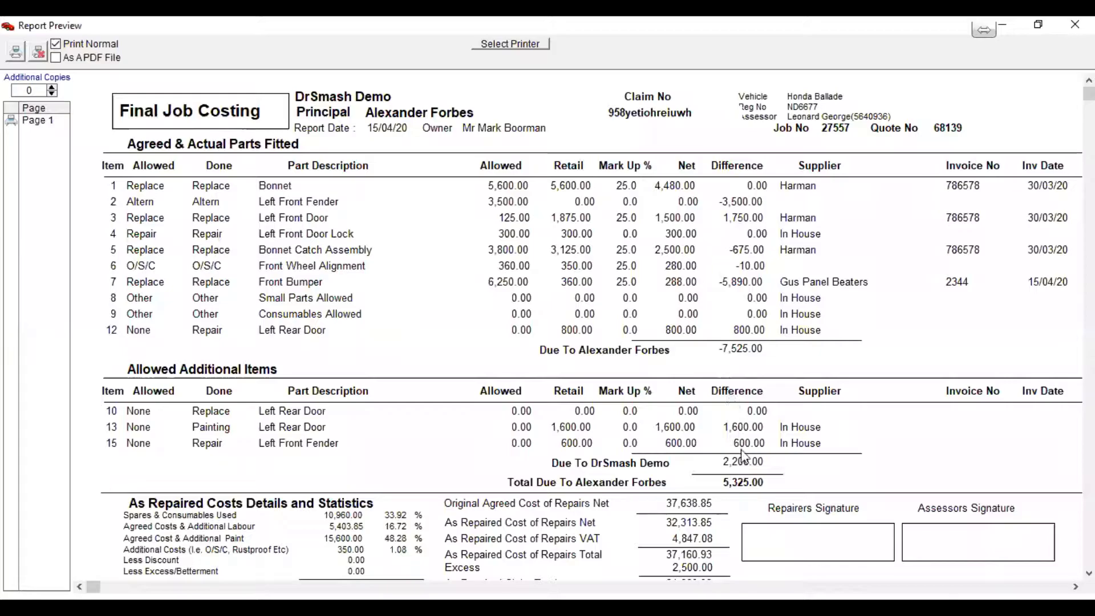
{"action": "scroll", "coordinate": [742, 453], "scroll_direction": "down", "scroll_amount": 2}
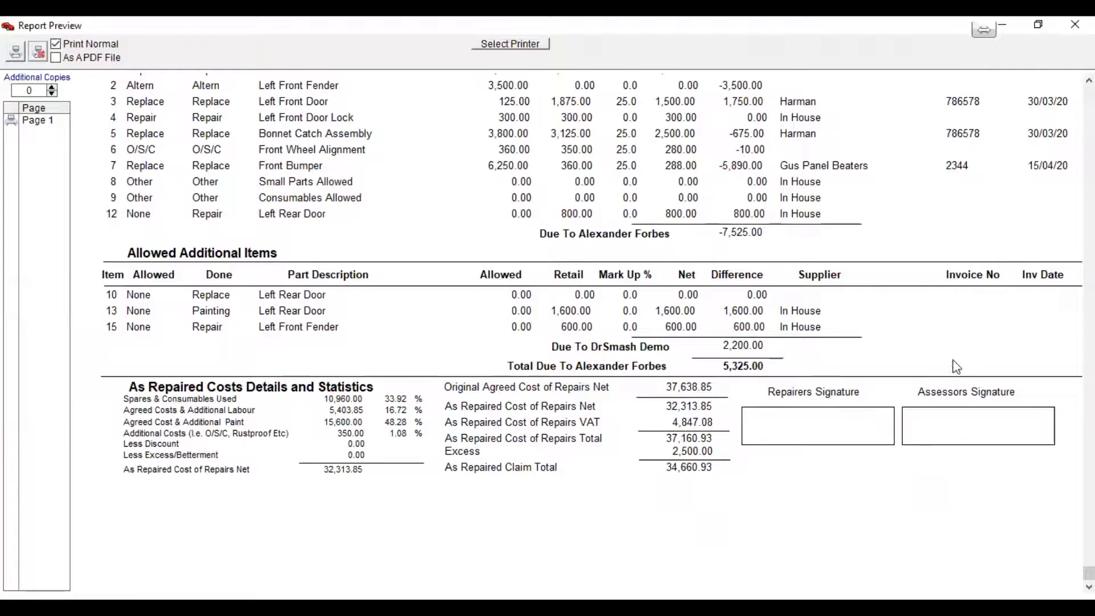
Enter 37,638.85 as the Advised Total (Excl VAT) in the authorisation details and save
{"action": "key", "text": "Escape"}
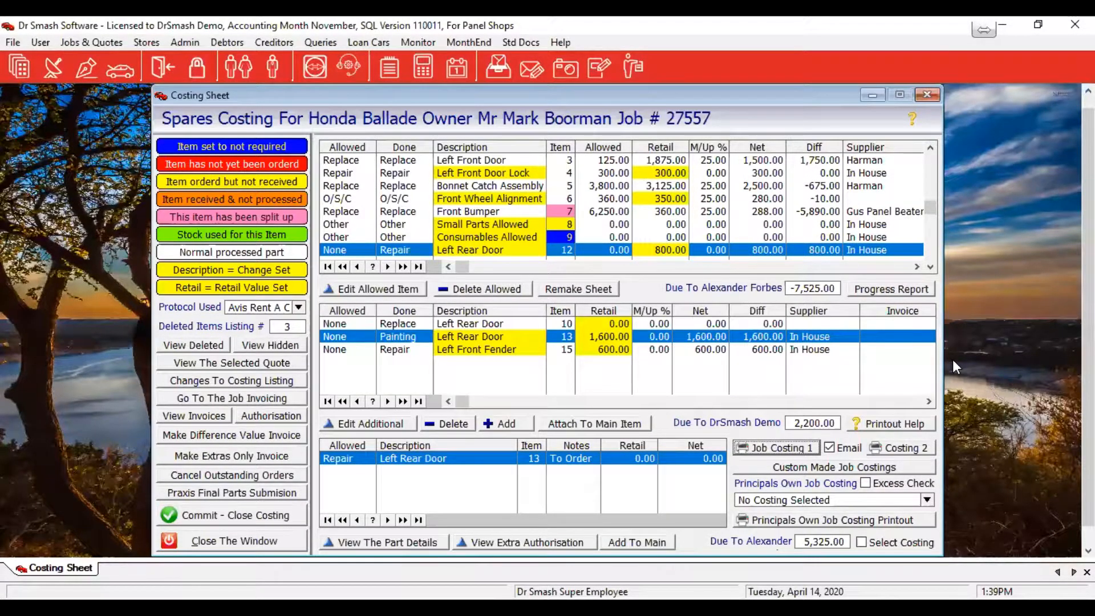
{"action": "type", "text": "3763"}
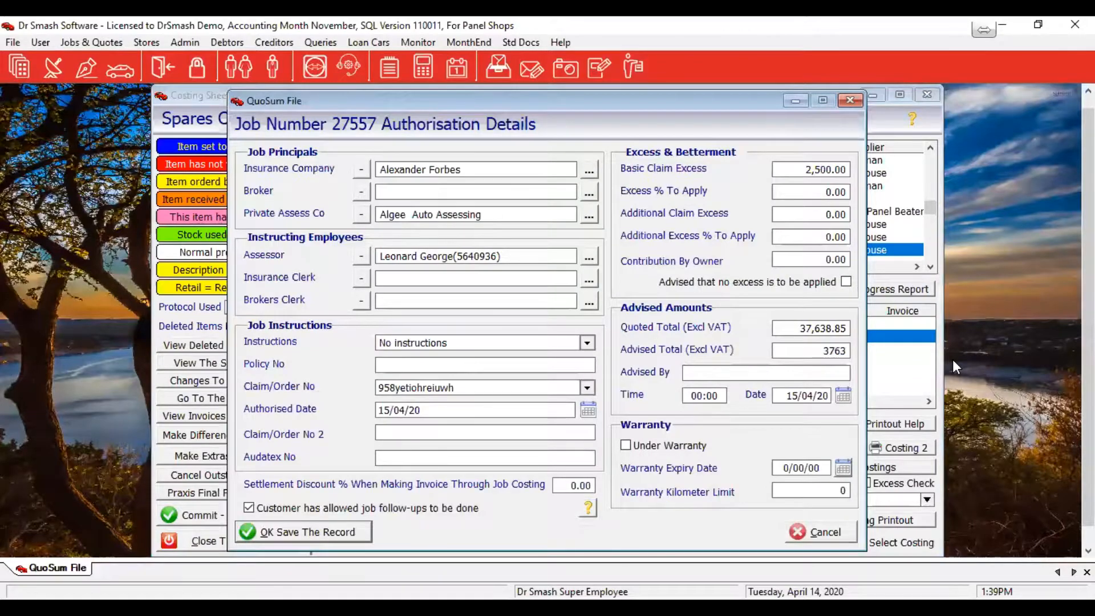
{"action": "type", "text": "8.85"}
{"action": "left_click", "coordinate": [348, 535]}
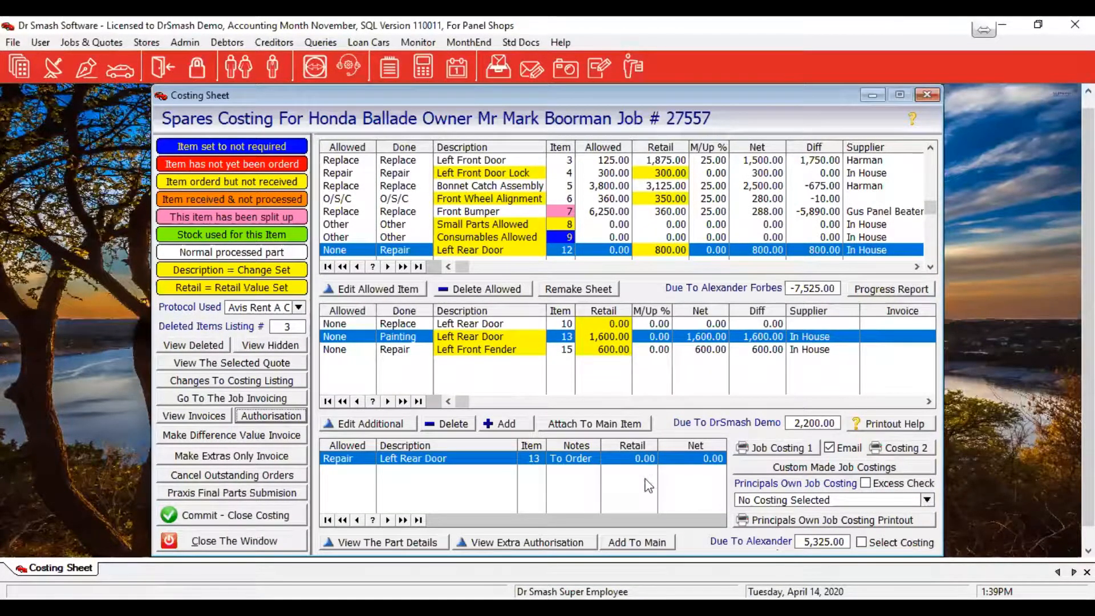
{"action": "left_click", "coordinate": [773, 448]}
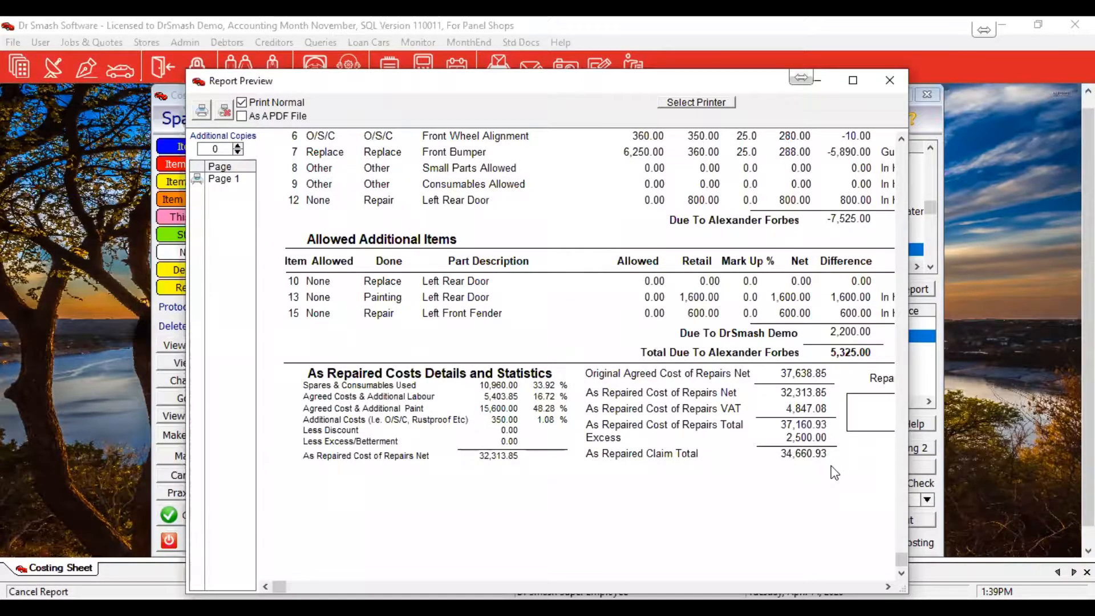
{"action": "scroll", "coordinate": [834, 472], "scroll_direction": "up", "scroll_amount": 3}
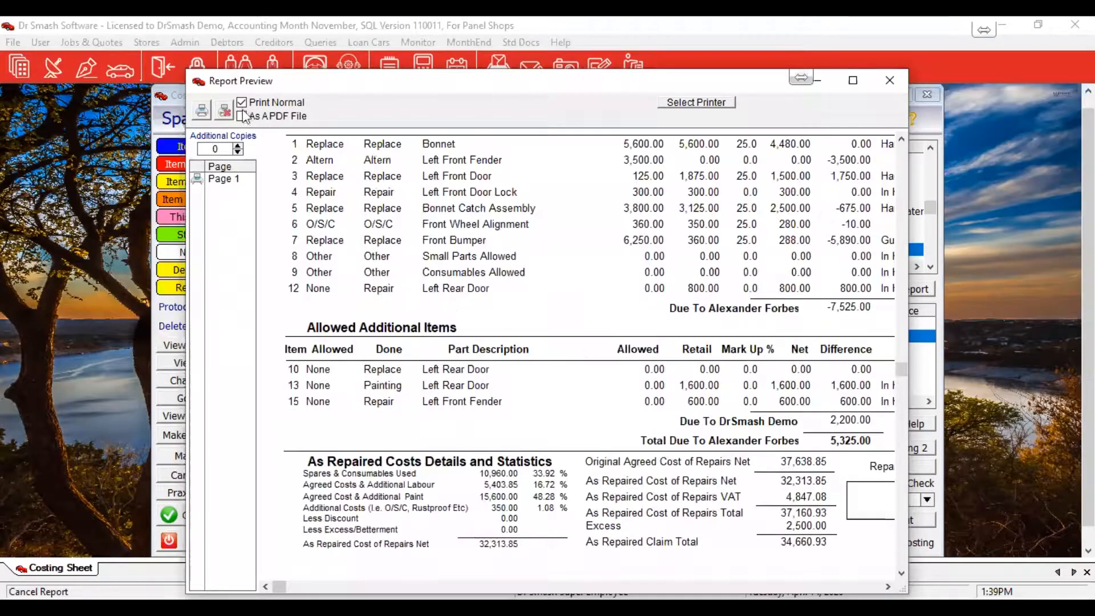
{"action": "scroll", "coordinate": [228, 111], "scroll_direction": "up", "scroll_amount": 3}
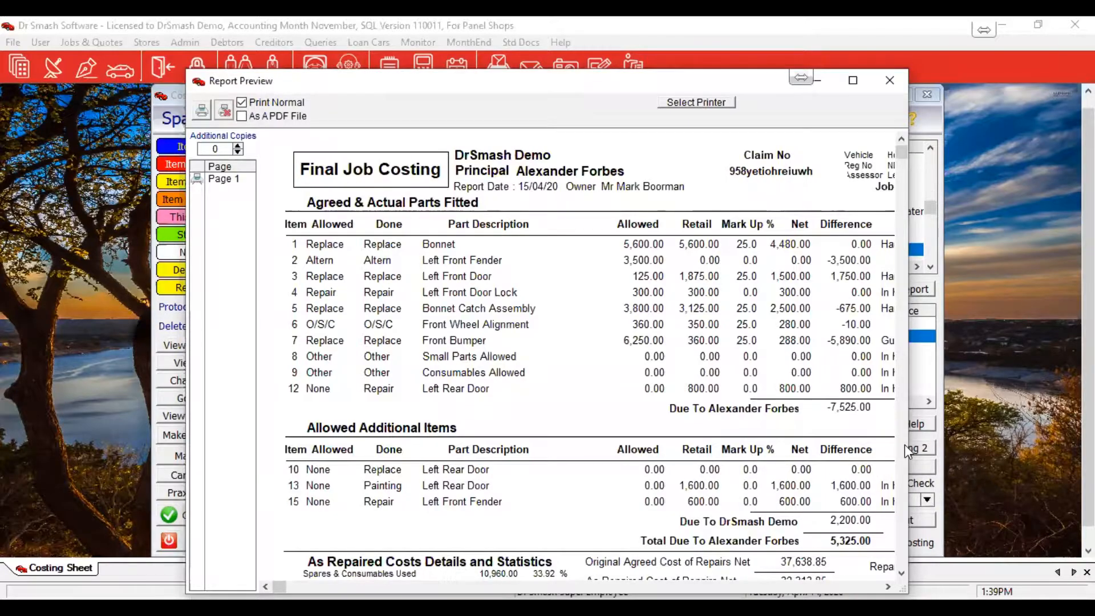
{"action": "left_click", "coordinate": [224, 111]}
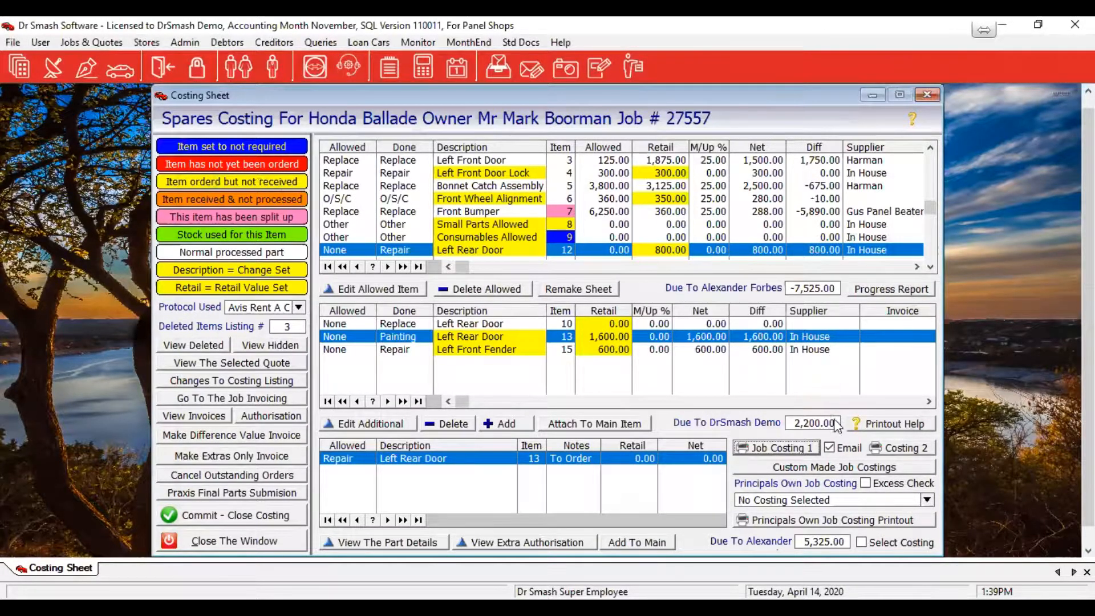
{"action": "left_click", "coordinate": [848, 540]}
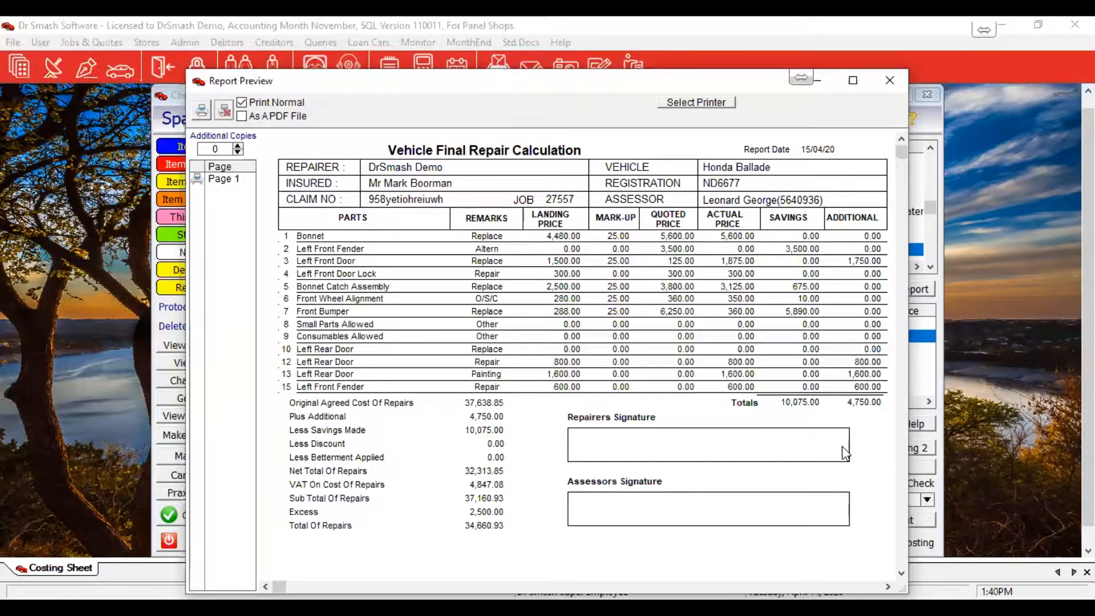
{"action": "key", "text": "Escape"}
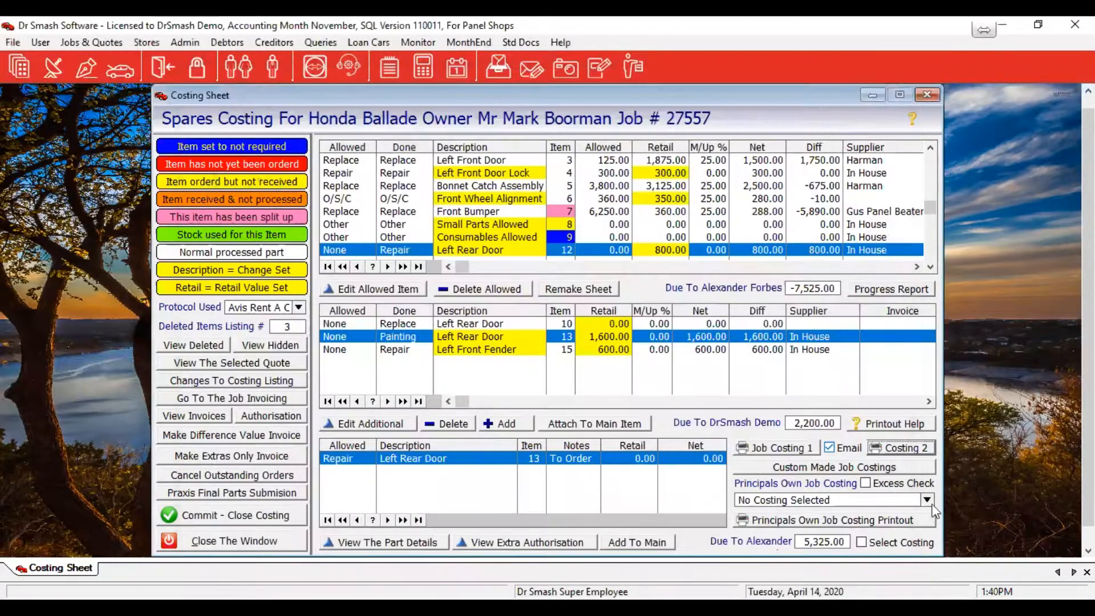
Tick Excess Check and rerun Job Costing 1, agreeing to adjust the 2,500.00 excess
{"action": "left_click", "coordinate": [885, 489]}
{"action": "left_click", "coordinate": [782, 450]}
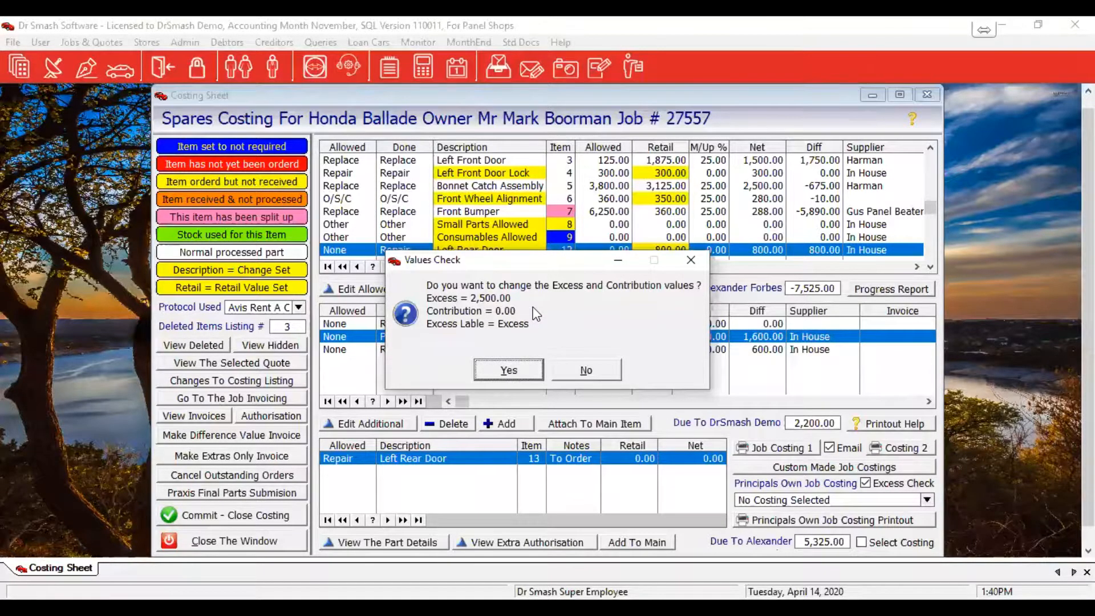
{"action": "left_click", "coordinate": [592, 372]}
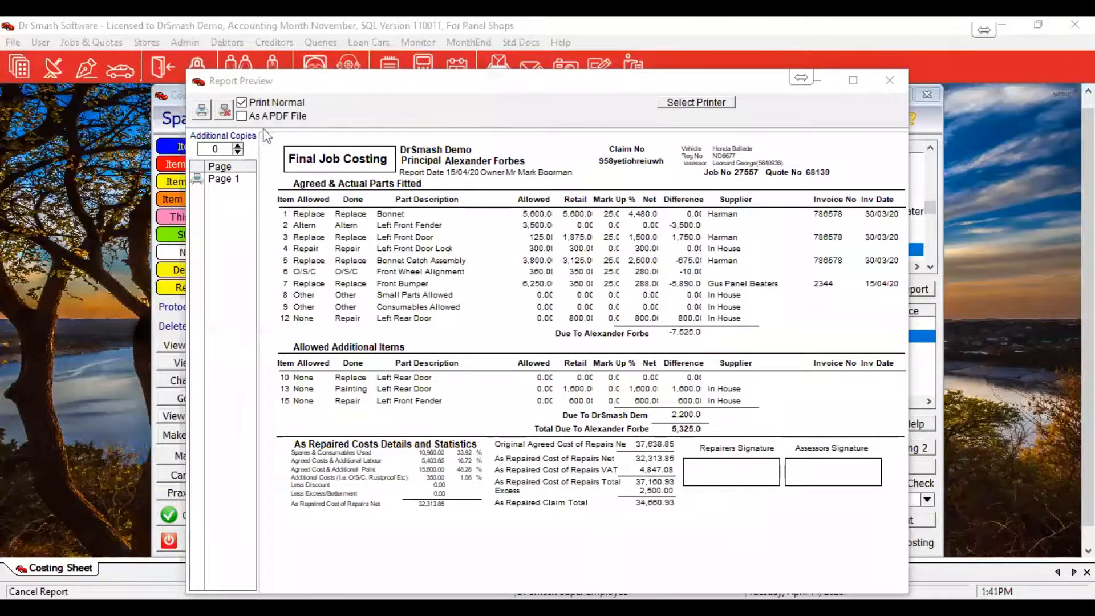
{"action": "left_click", "coordinate": [227, 114]}
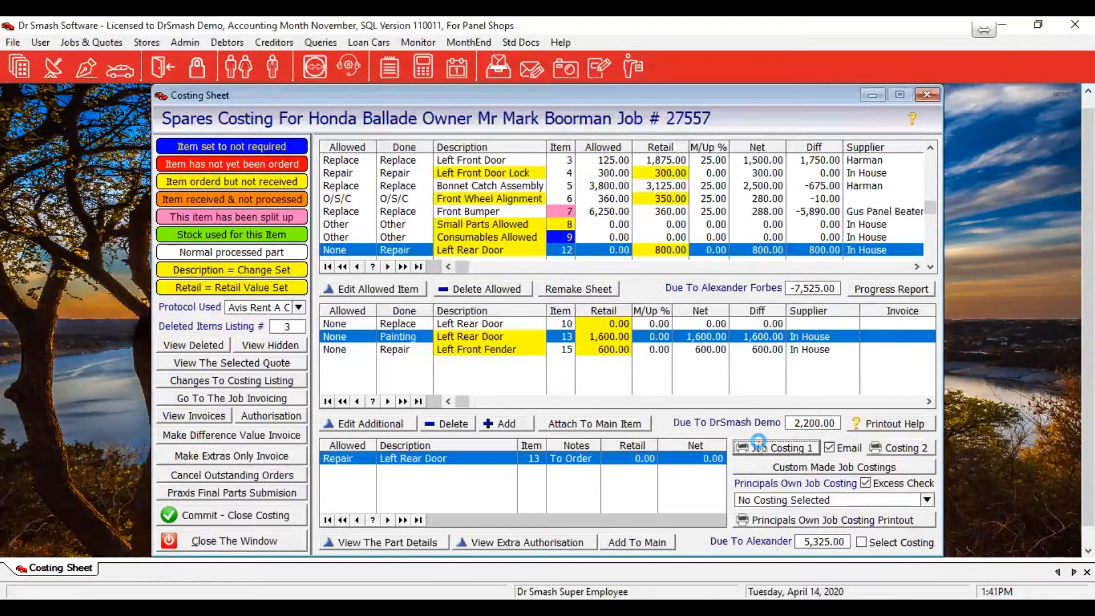
{"action": "left_click", "coordinate": [758, 444]}
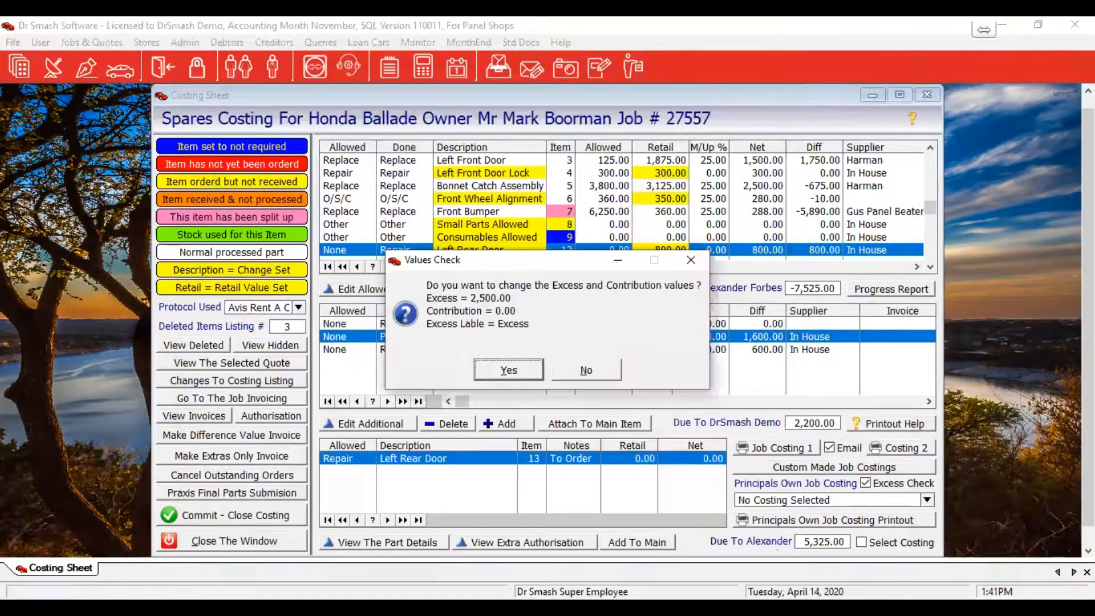
{"action": "left_click", "coordinate": [486, 368]}
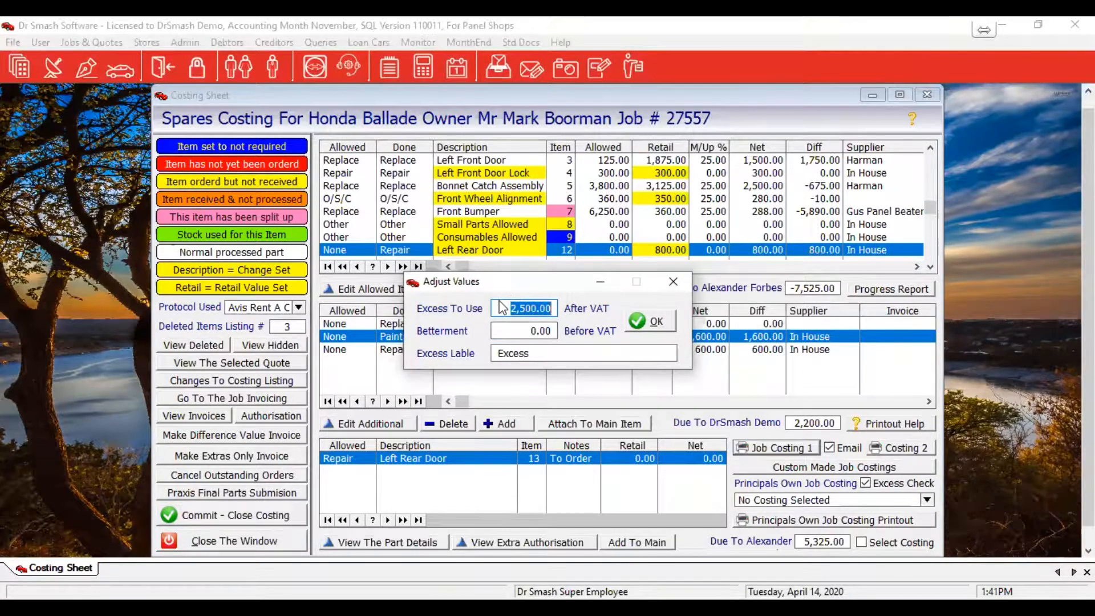
Set the excess to use to 2,173.56 and check the 34,987.37 claim total in the preview
{"action": "type", "text": "2173.56"}
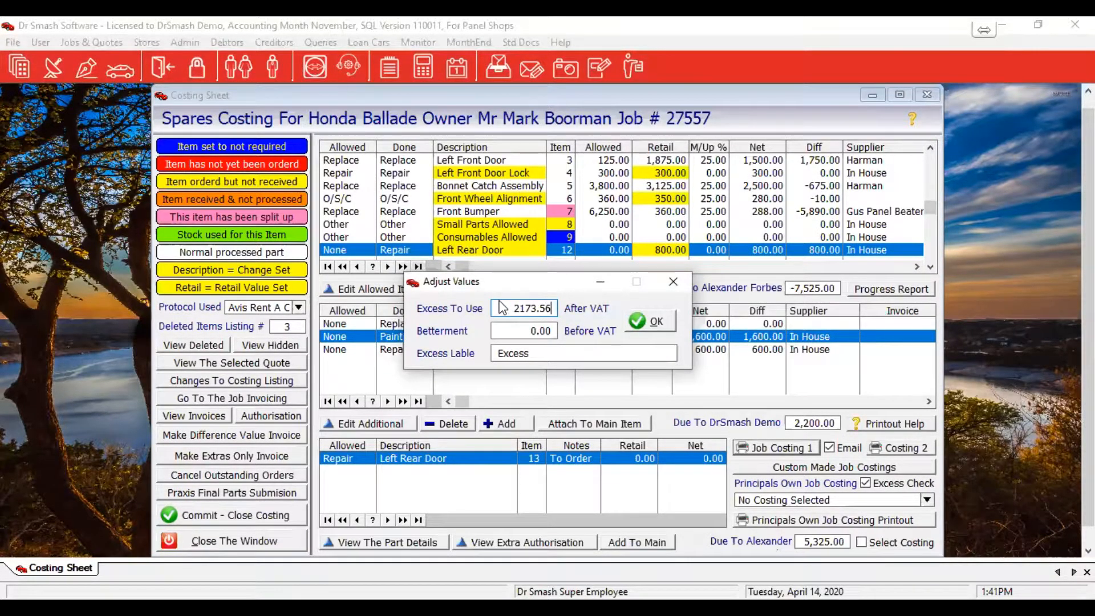
{"action": "key", "text": "Tab"}
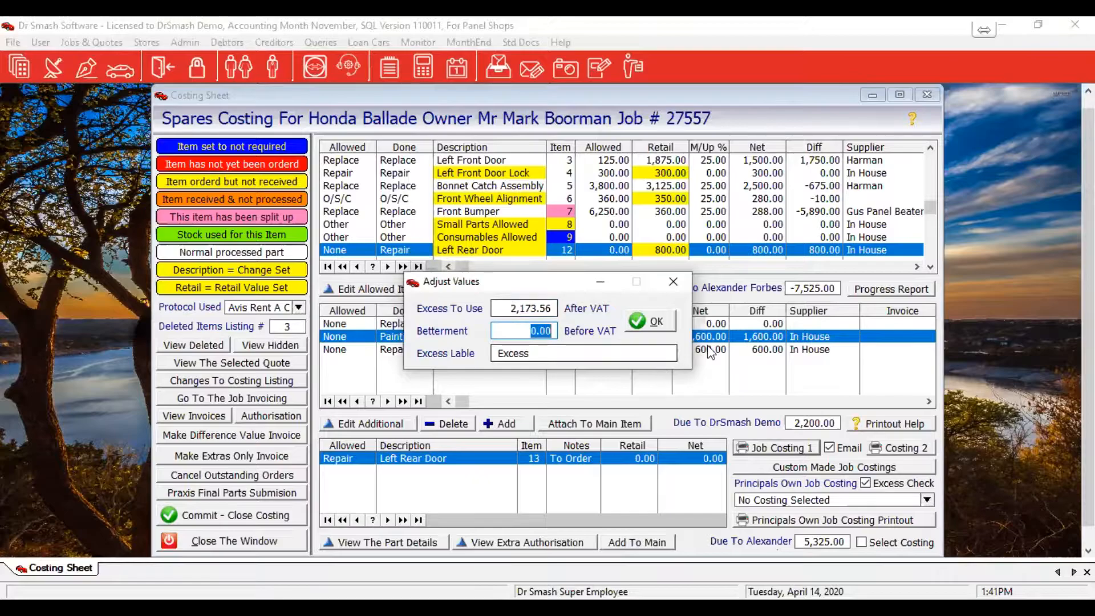
{"action": "left_click", "coordinate": [659, 328]}
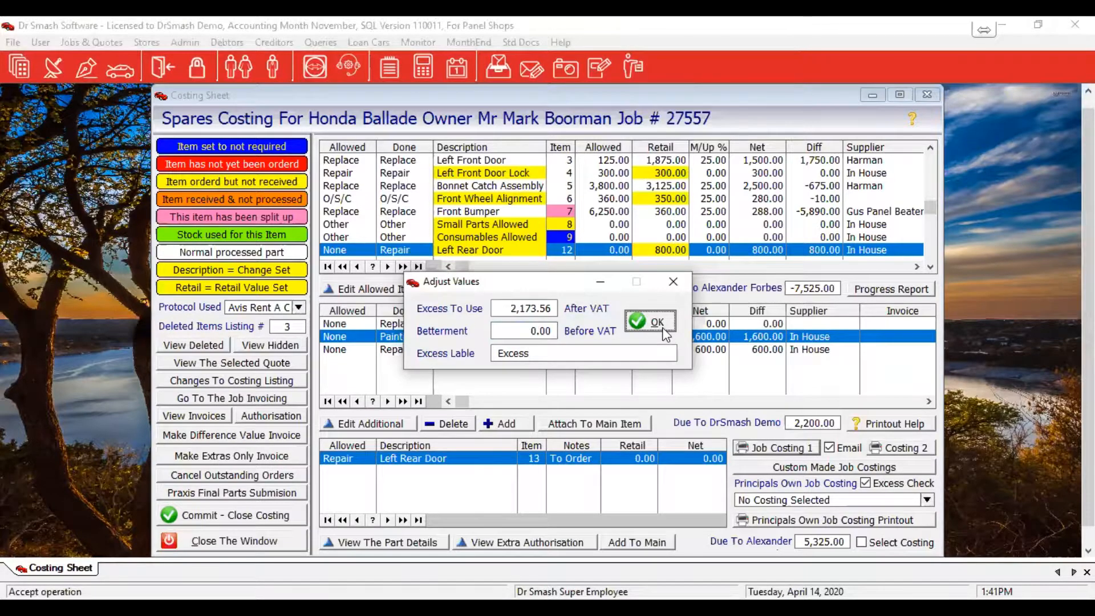
{"action": "left_click", "coordinate": [662, 326]}
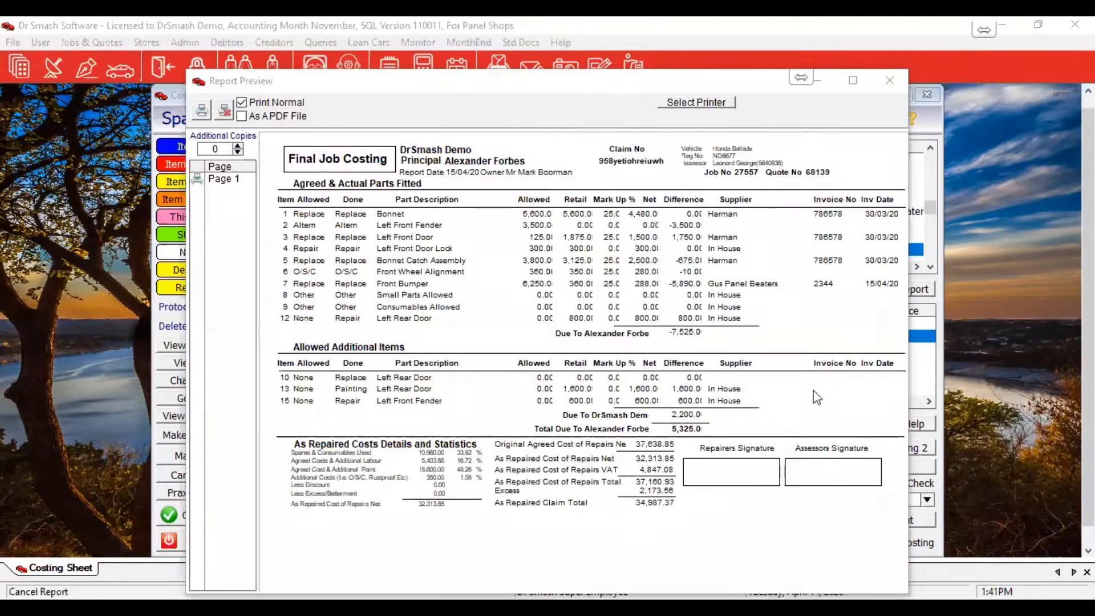
{"action": "left_click", "coordinate": [817, 398]}
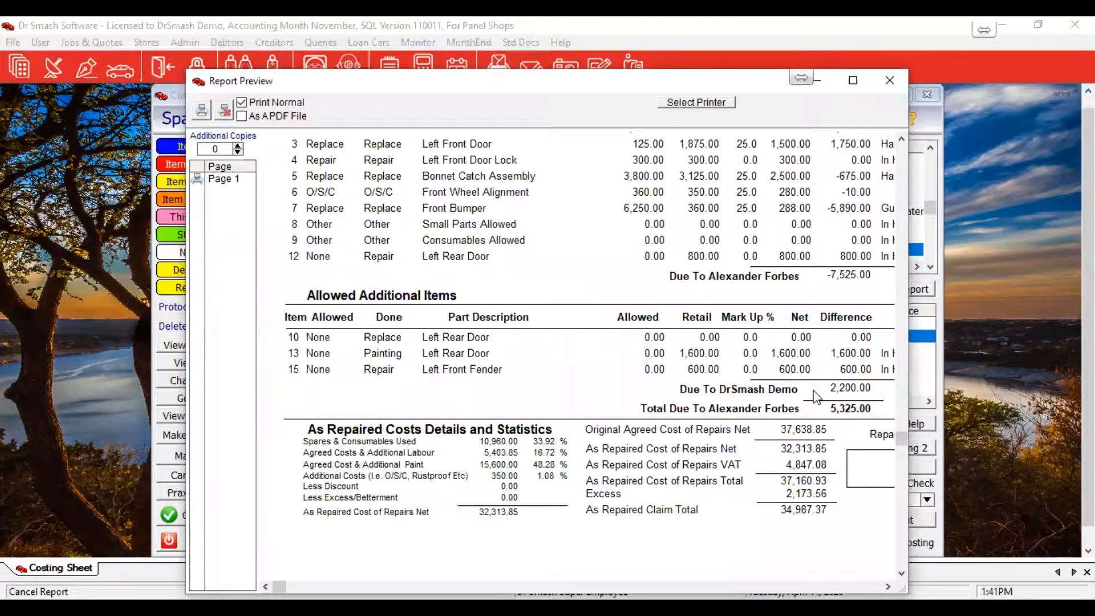
{"action": "scroll", "coordinate": [816, 397], "scroll_direction": "up", "scroll_amount": 3}
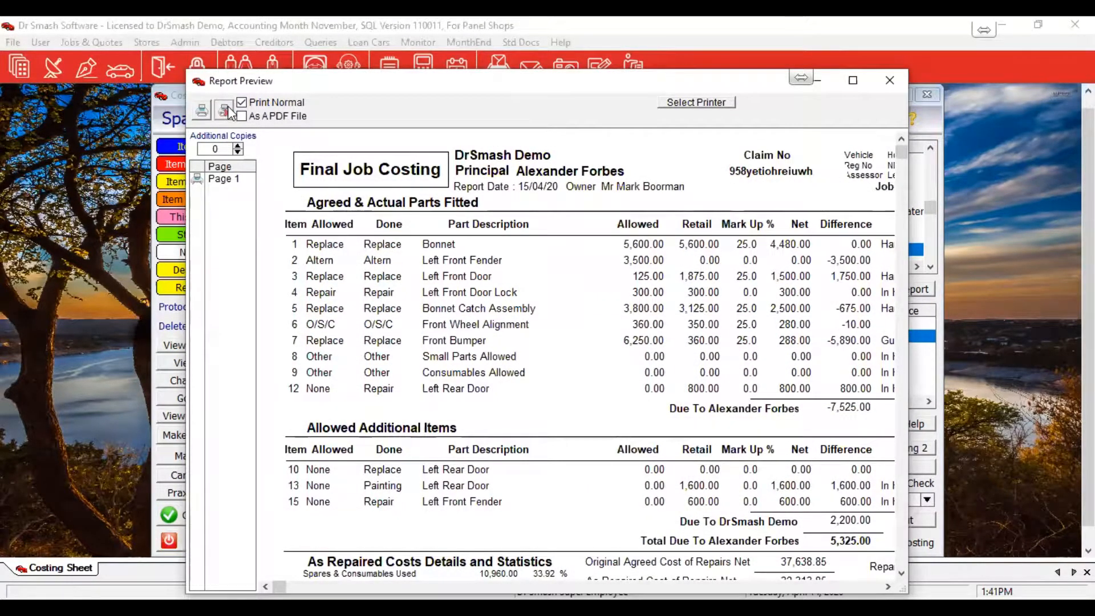
{"action": "key", "text": "Escape"}
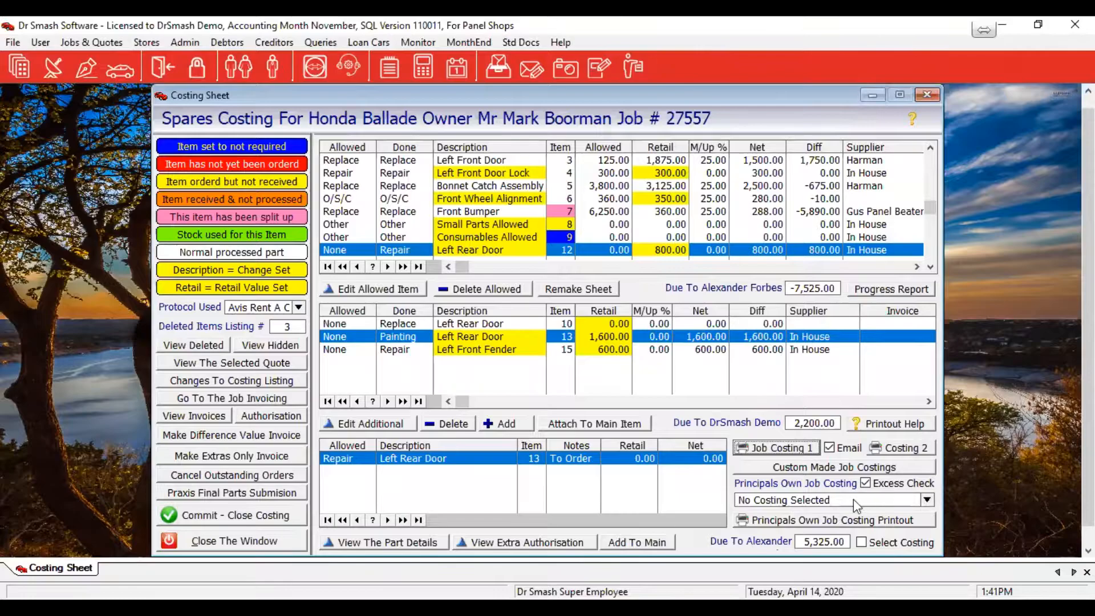
Choose Santam Job Costing as the principal's own format and dismiss the missing Santam.xls print error
{"action": "left_click", "coordinate": [926, 500]}
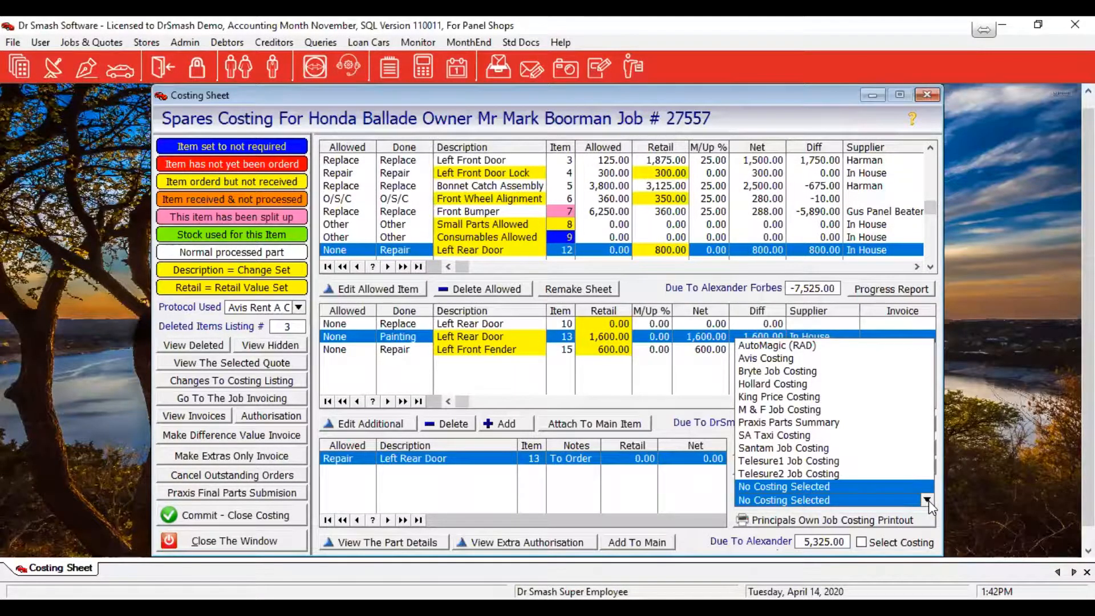
{"action": "left_click", "coordinate": [767, 448]}
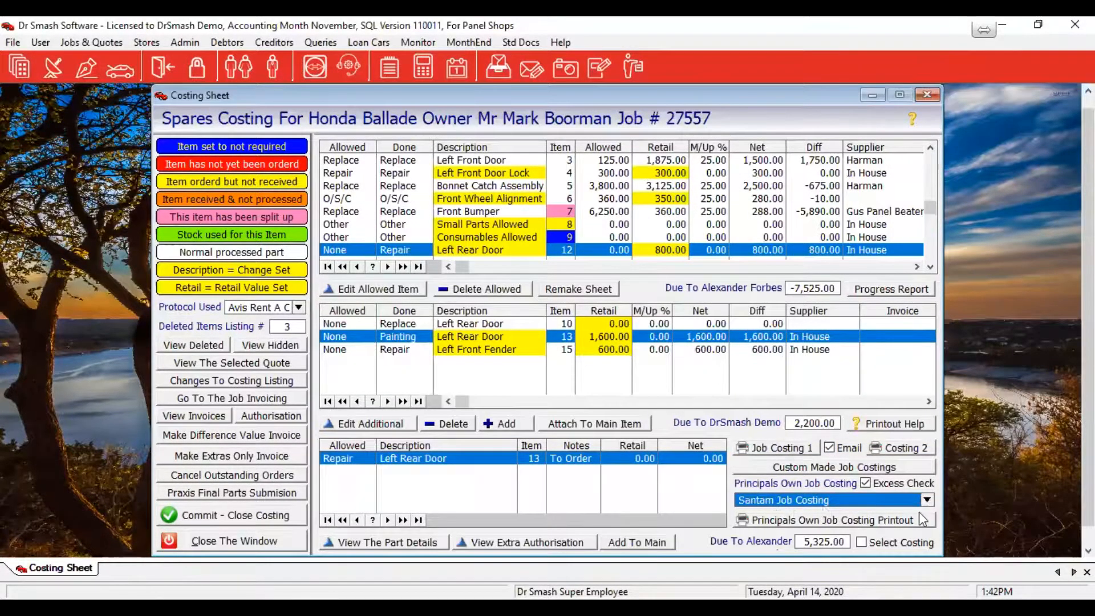
{"action": "left_click", "coordinate": [850, 519]}
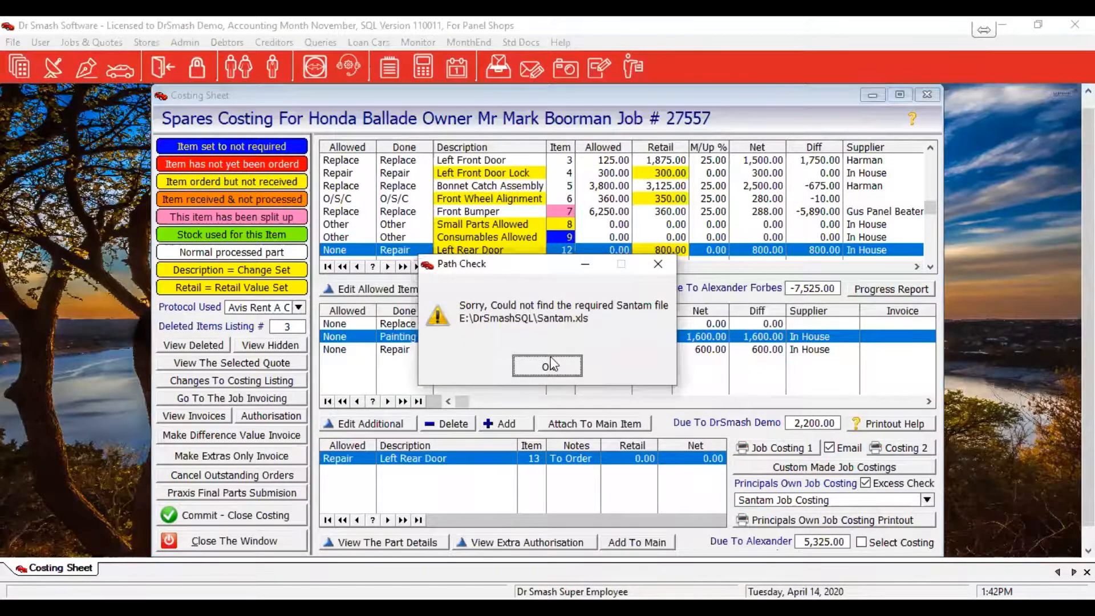
{"action": "left_click", "coordinate": [548, 365]}
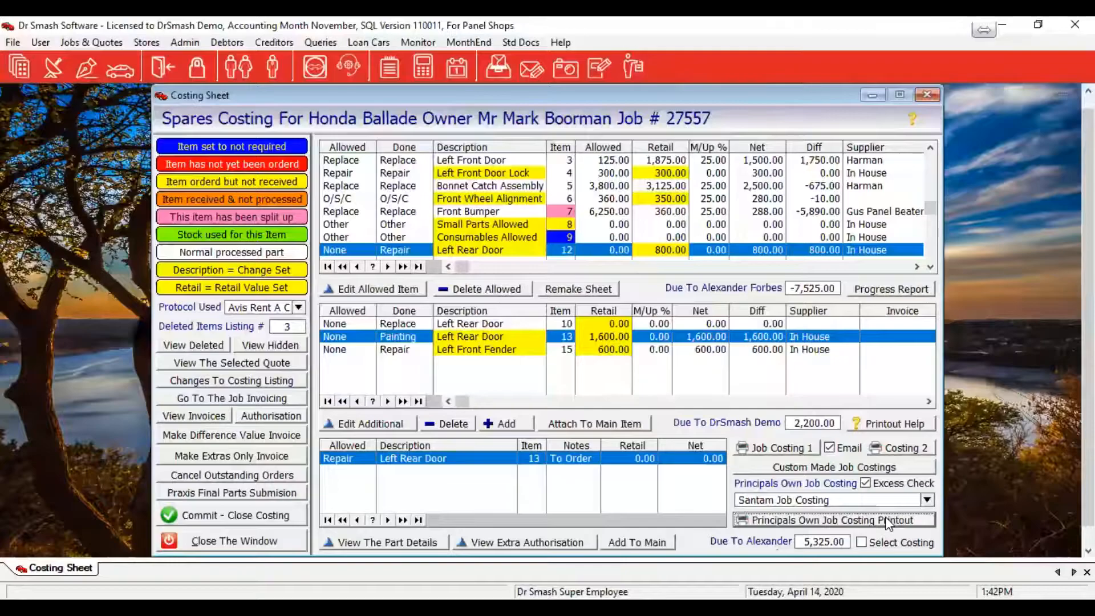
Switch the principal's costing format to SA Taxi Costing and dismiss the missing-file print error
{"action": "left_click", "coordinate": [926, 499]}
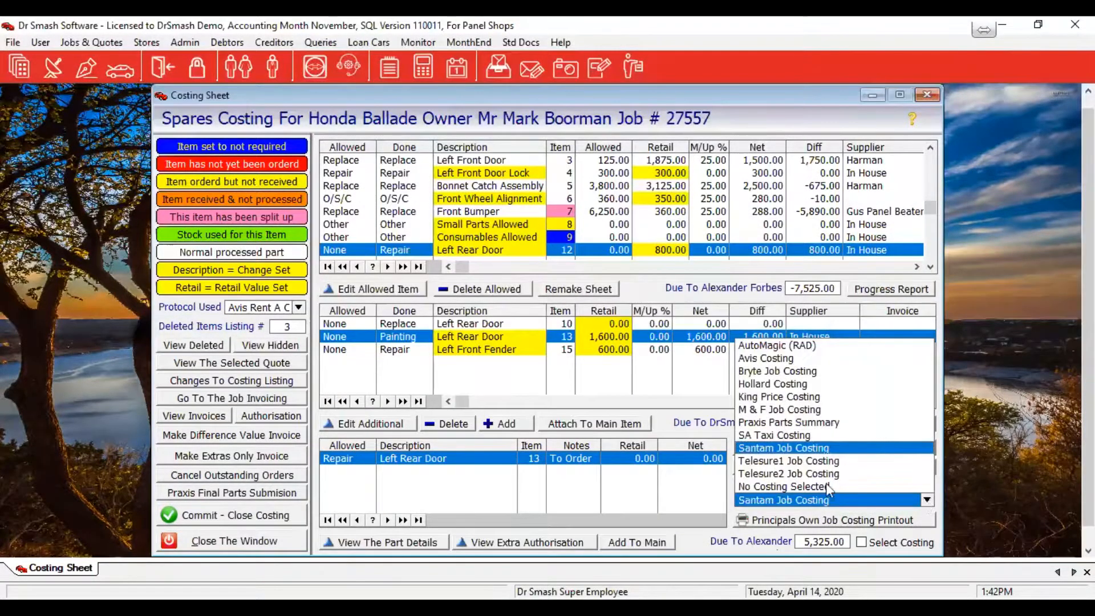
{"action": "left_click", "coordinate": [795, 434]}
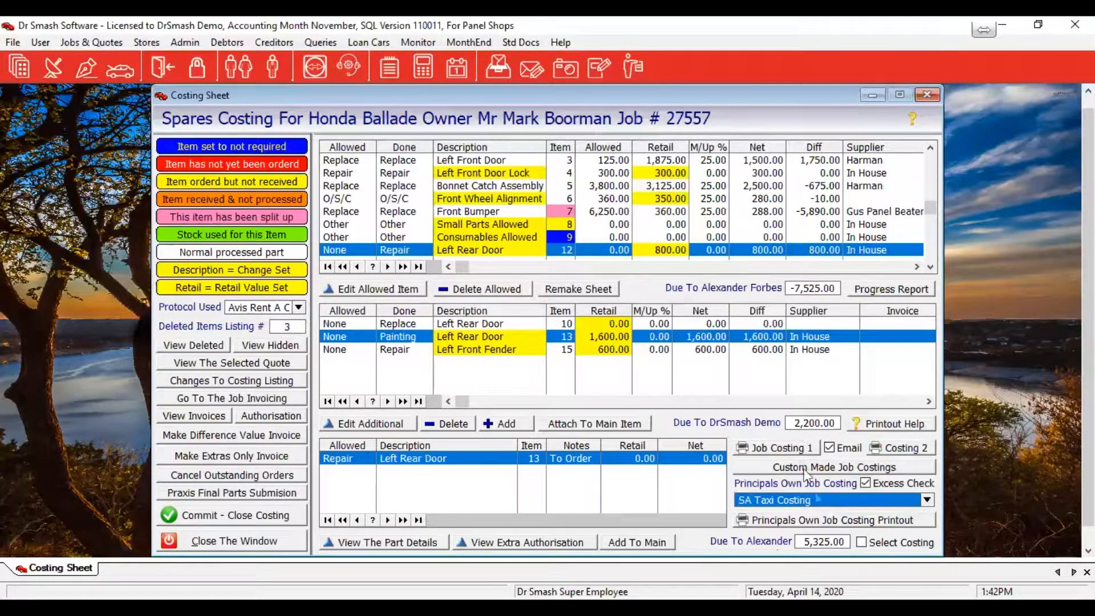
{"action": "left_click", "coordinate": [821, 521]}
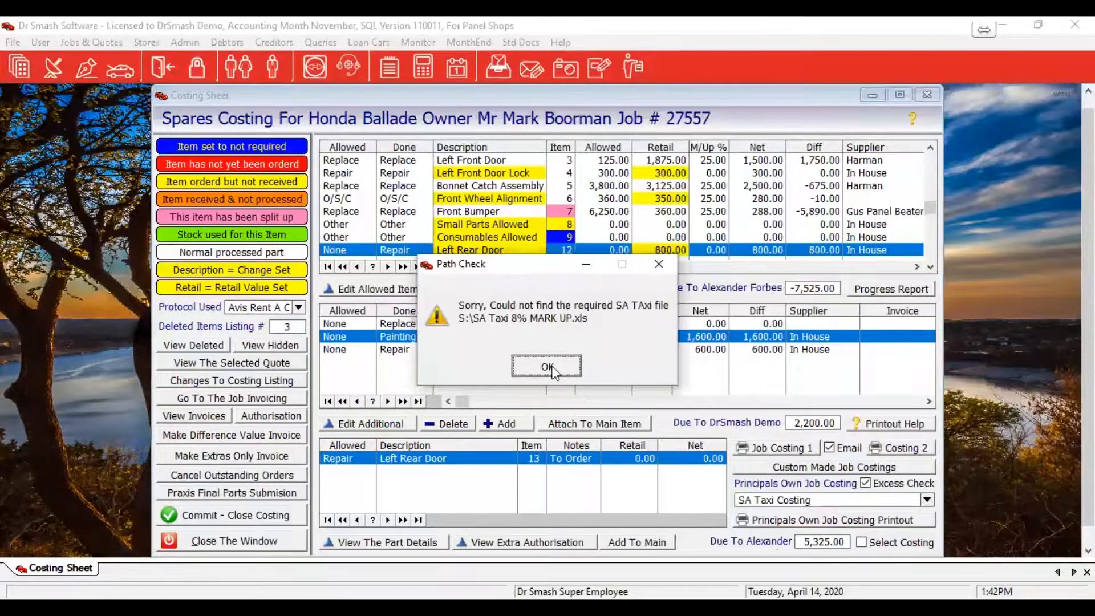
{"action": "key", "text": "Return"}
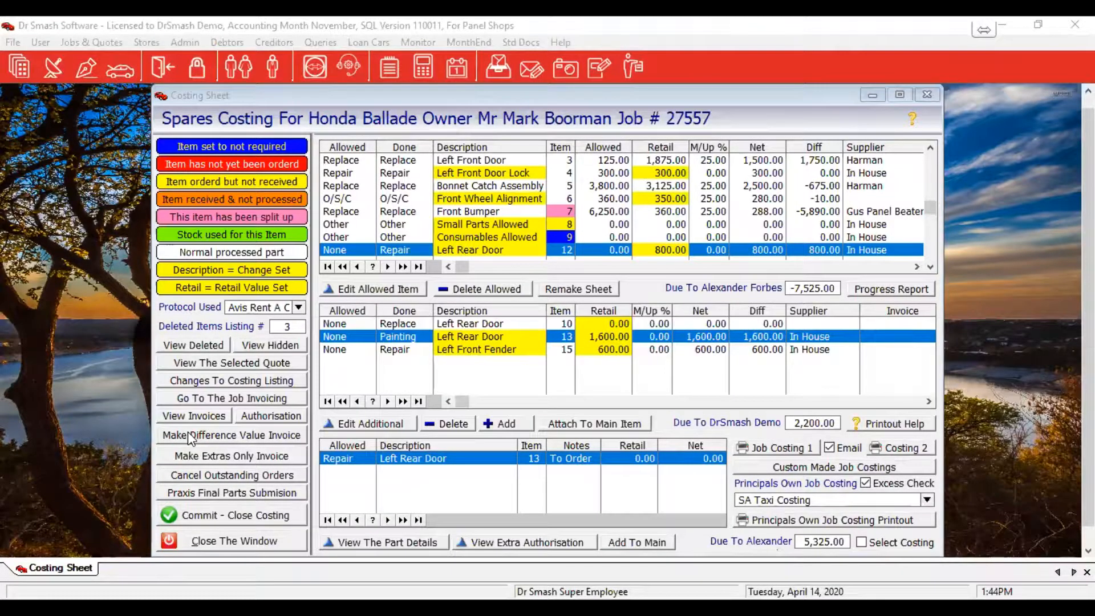
Show job 27557's invoiceable items, led by Agreed Cost Of Repairs at 37,638.85
{"action": "left_click", "coordinate": [221, 434]}
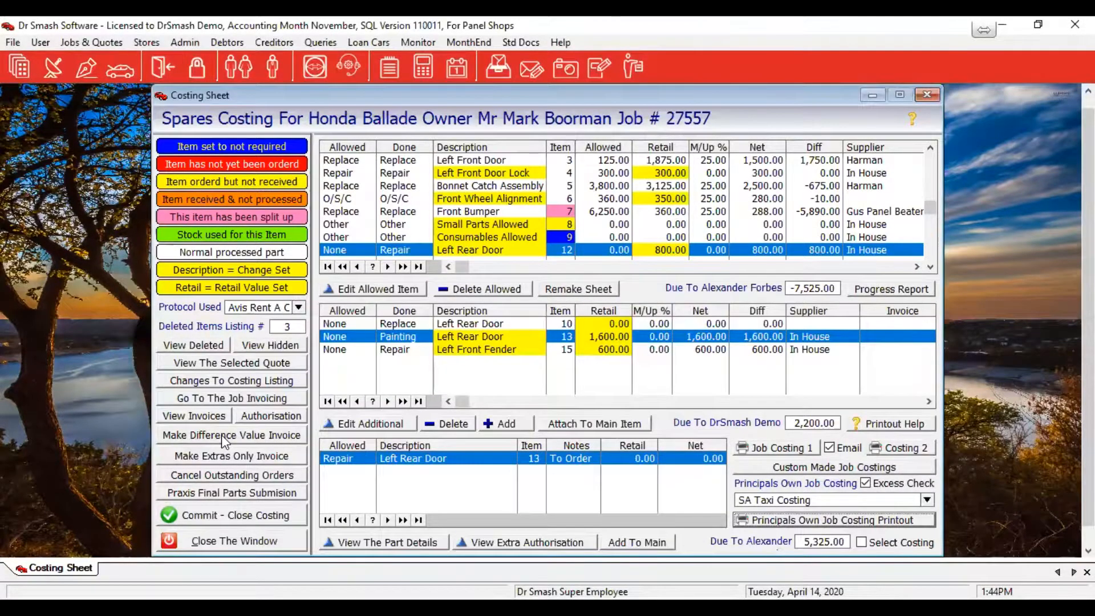
{"action": "left_click", "coordinate": [221, 435]}
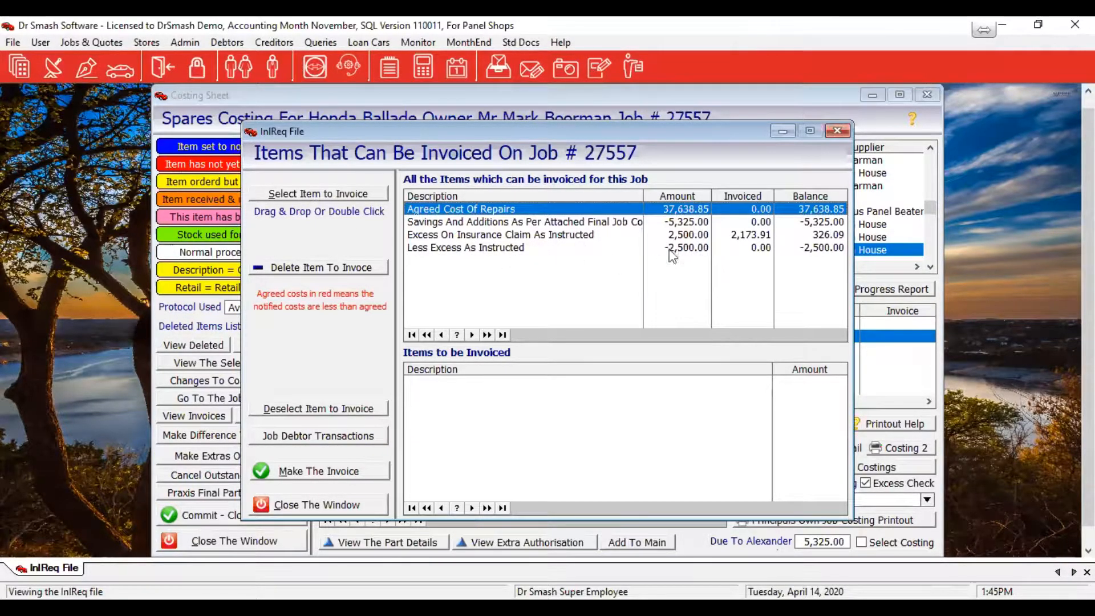
Invoice Agreed Cost Of Repairs, Savings And Additions and Less Excess As Instructed for job 27557
{"action": "left_click_drag", "start_coordinate": [437, 209], "coordinate": [515, 393]}
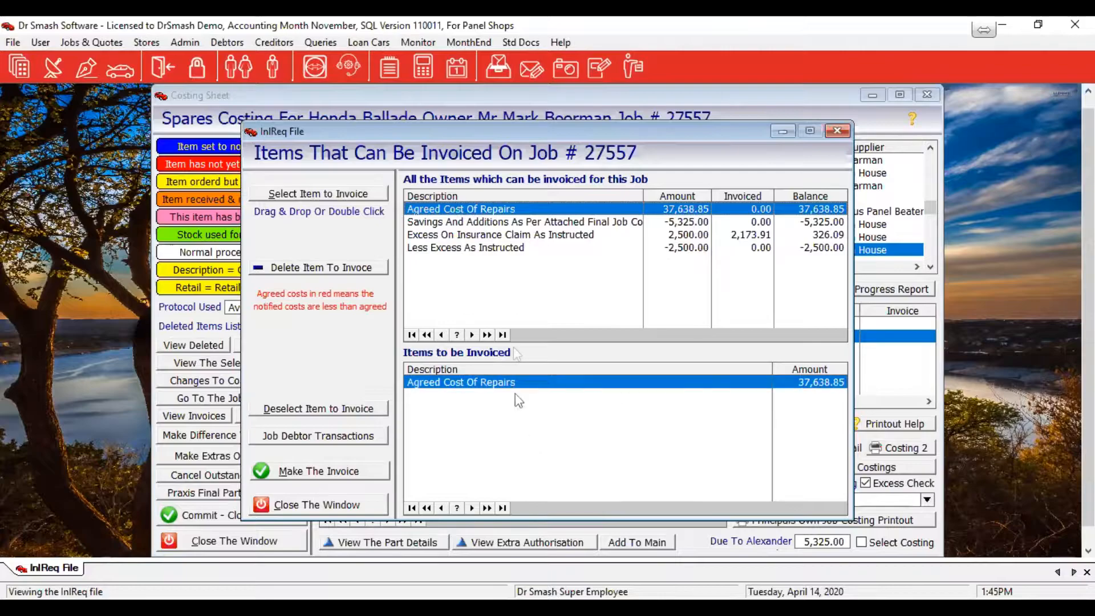
{"action": "left_click_drag", "start_coordinate": [479, 223], "coordinate": [459, 377]}
{"action": "left_click_drag", "start_coordinate": [459, 249], "coordinate": [457, 456]}
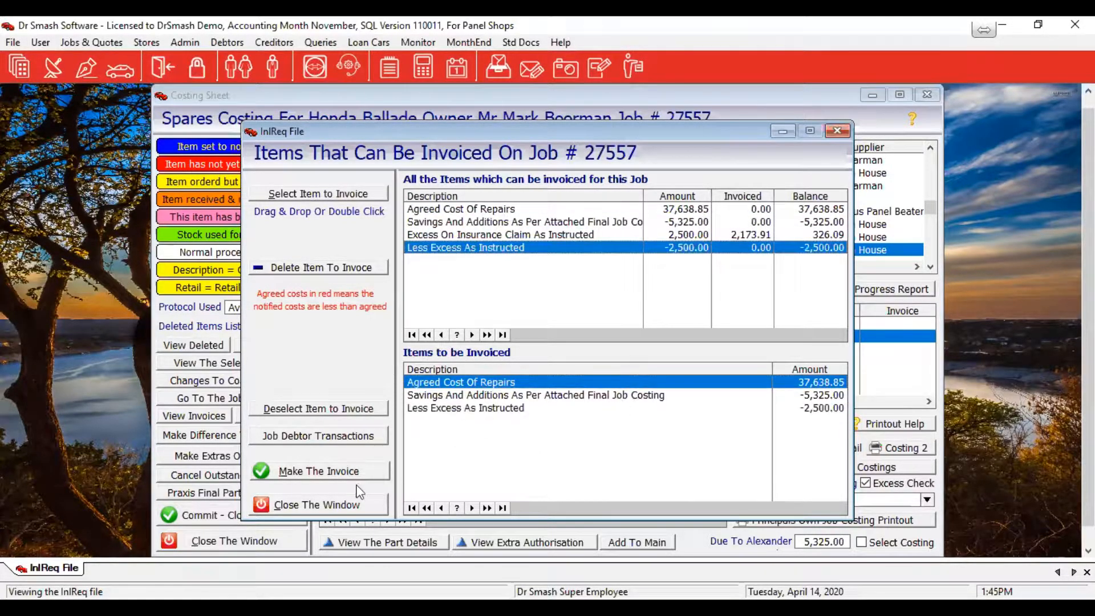
{"action": "left_click", "coordinate": [318, 477]}
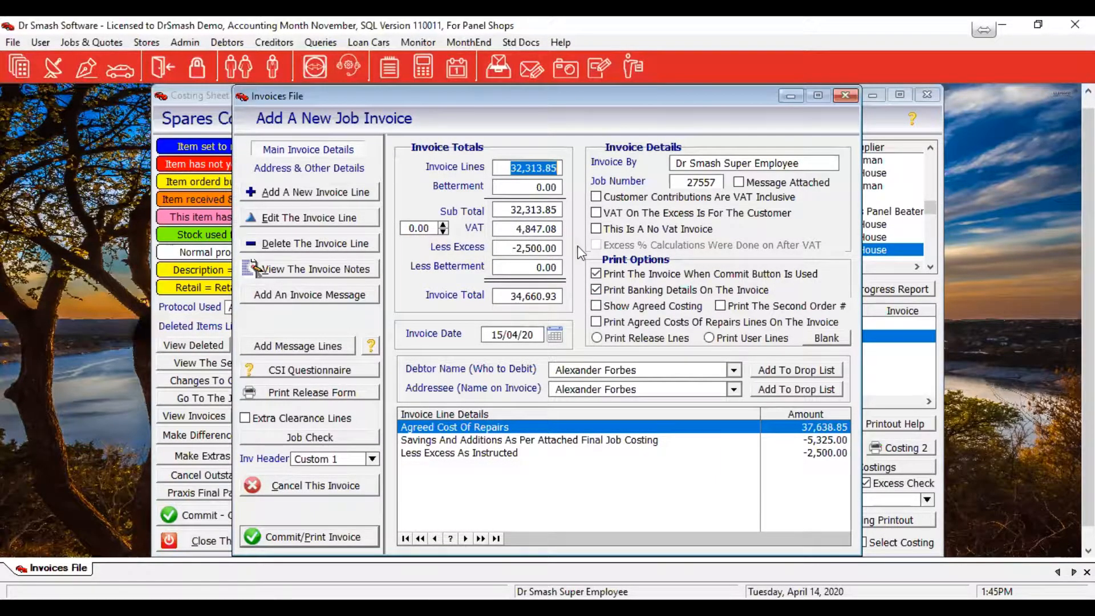
Make the excess VAT the customer's and leave the VAT adjustment at 0.00
{"action": "left_click", "coordinate": [597, 214]}
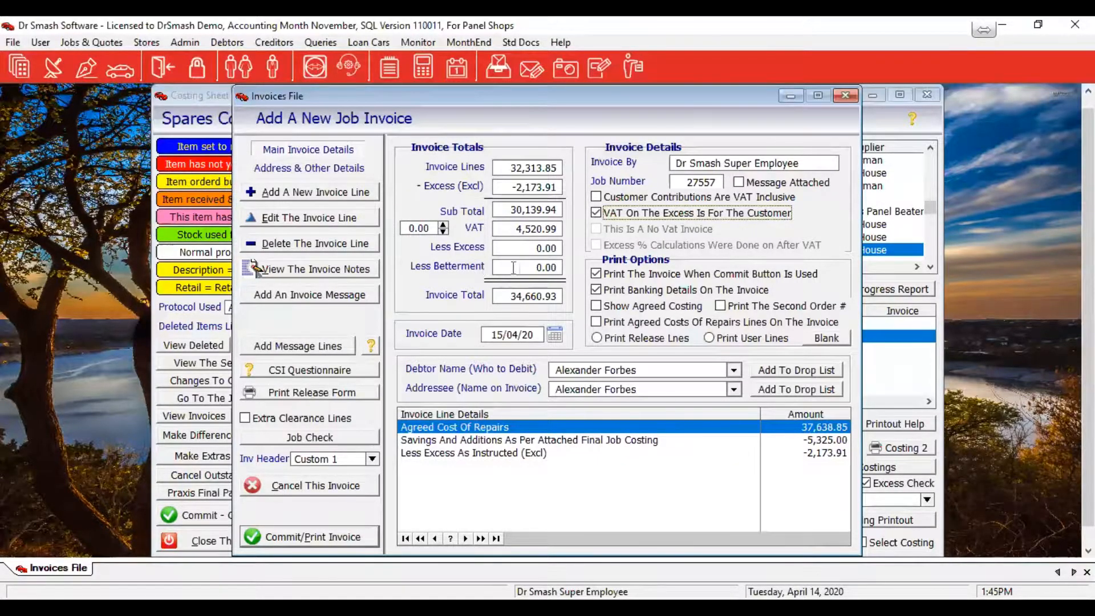
{"action": "left_click", "coordinate": [443, 225]}
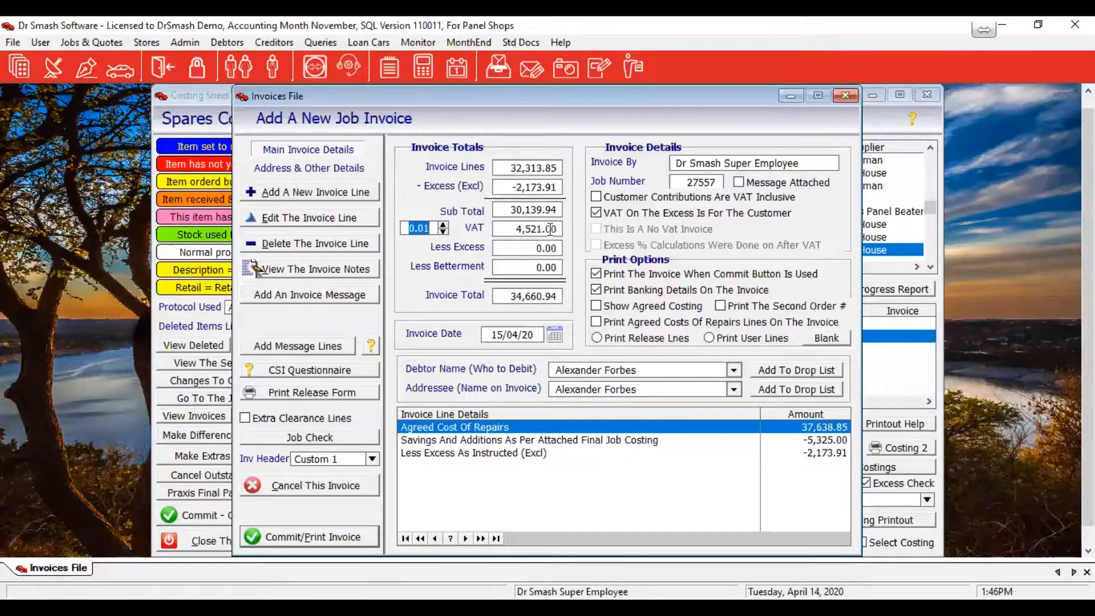
{"action": "left_click", "coordinate": [443, 232]}
{"action": "left_click", "coordinate": [442, 232]}
{"action": "left_click", "coordinate": [443, 226]}
Enter the debtor's VAT number in the invoice's Address & Other Details
{"action": "left_click", "coordinate": [291, 171]}
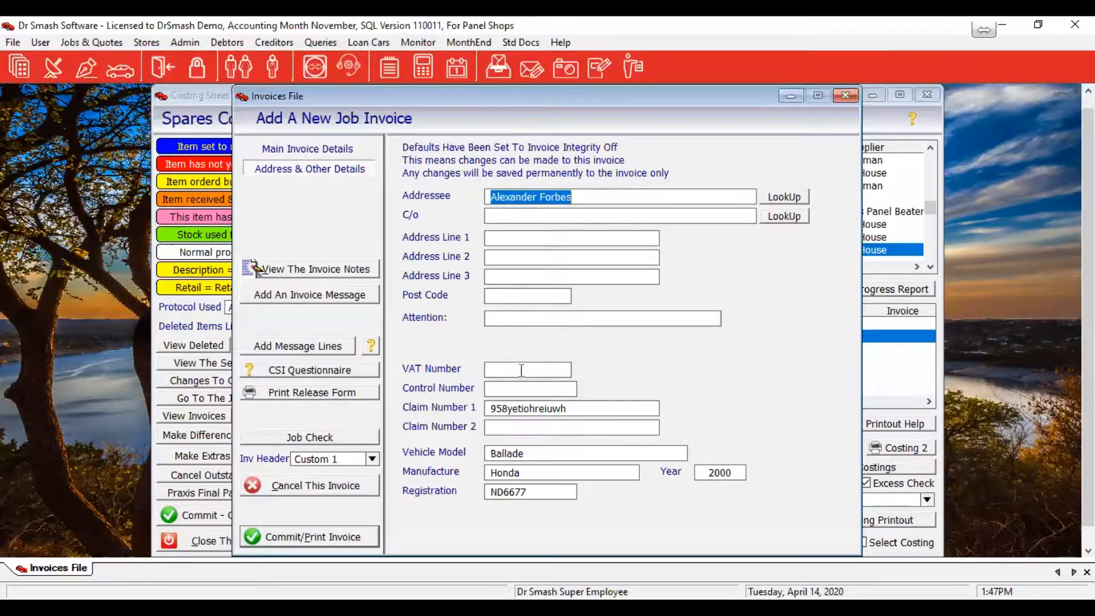
{"action": "left_click", "coordinate": [509, 369]}
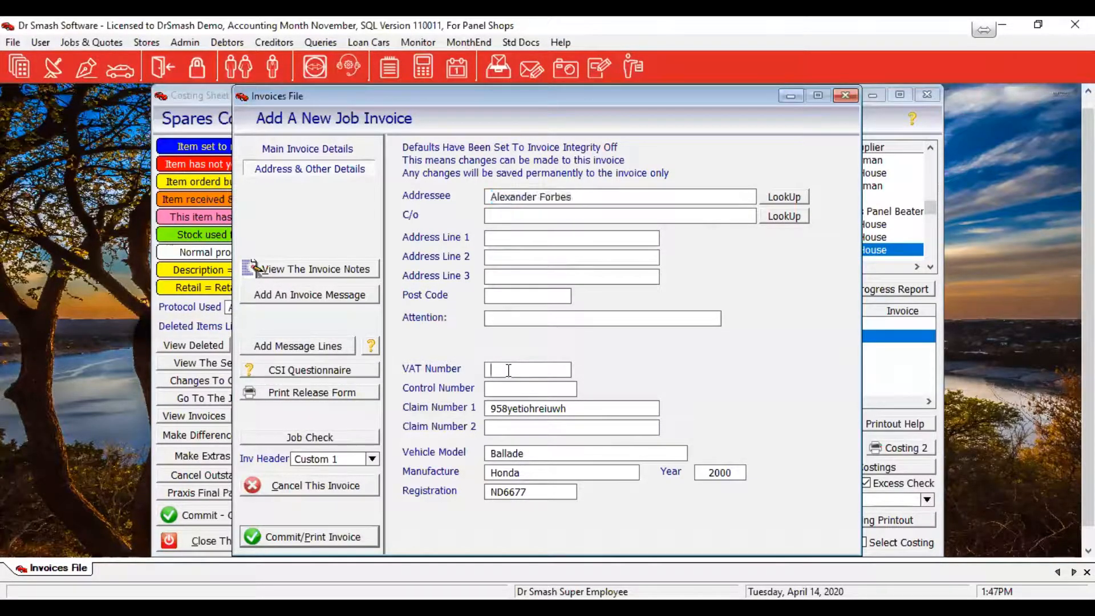
{"action": "key", "text": "BackSpace"}
{"action": "key", "text": "BackSpace"}
{"action": "key", "text": "BackSpace"}
{"action": "key", "text": "BackSpace"}
Check the insurance company listing under Queries > Insurers, then close it
{"action": "left_click", "coordinate": [329, 42]}
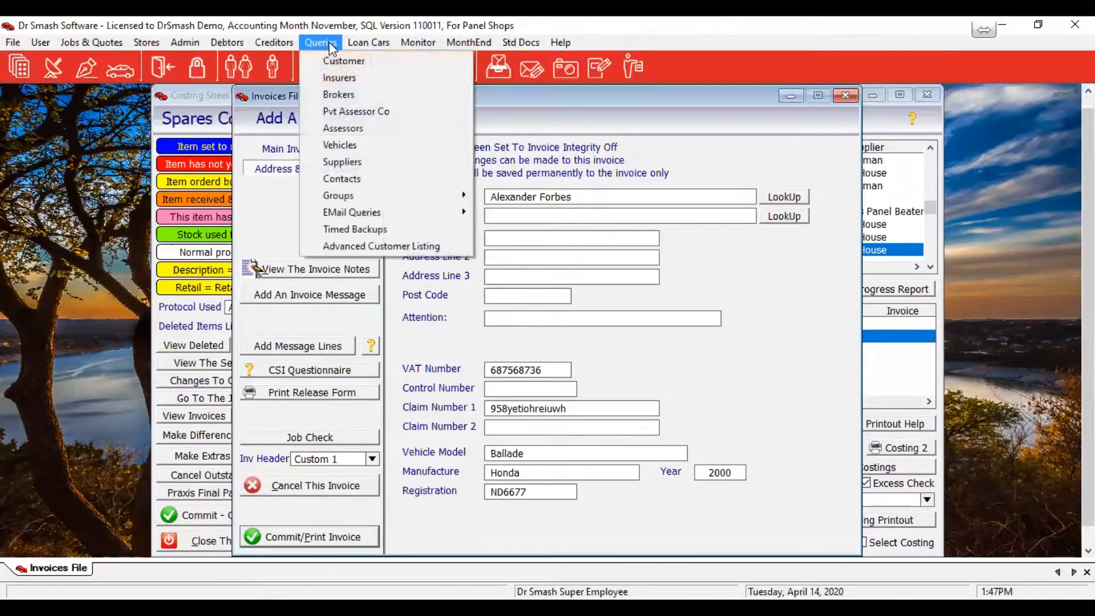
{"action": "left_click", "coordinate": [342, 74]}
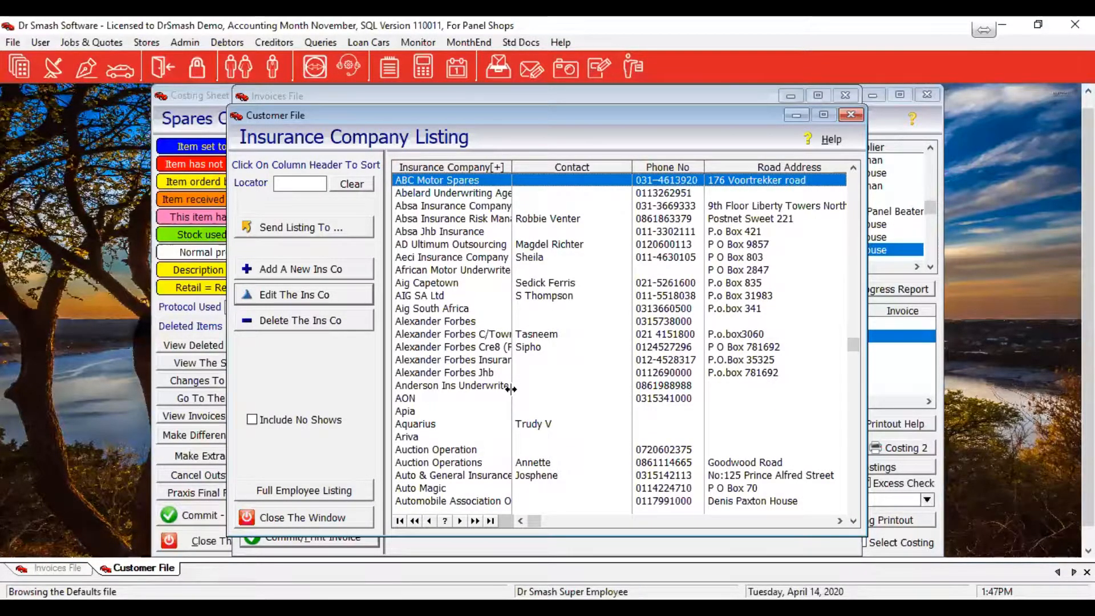
{"action": "left_click", "coordinate": [343, 518]}
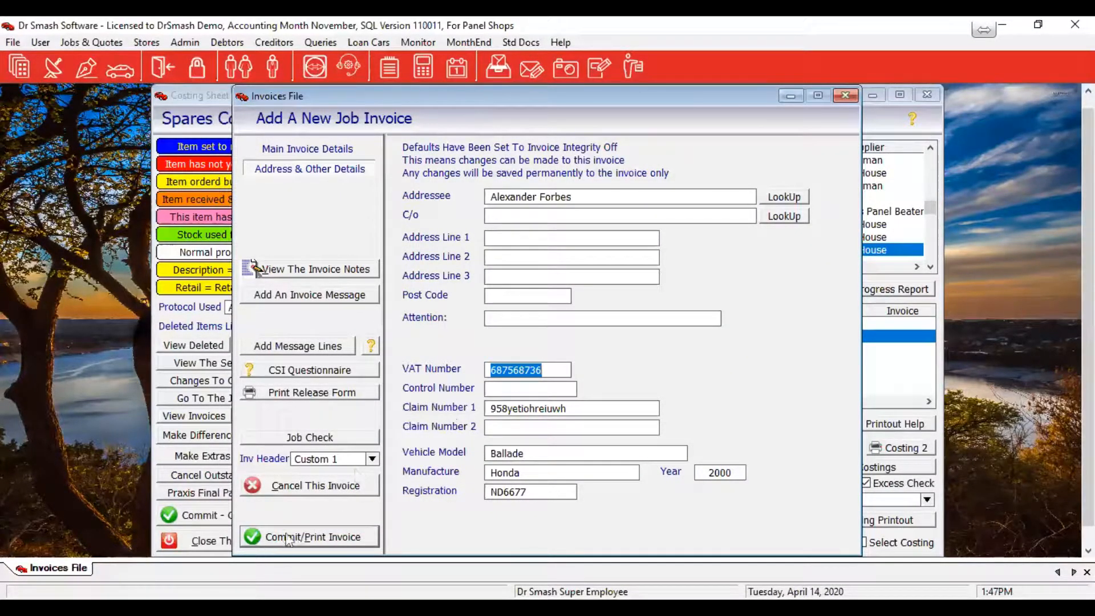
Commit invoice 62838 and preview it: 34,660.93 total with 4,520.99 VAT
{"action": "left_click", "coordinate": [299, 152]}
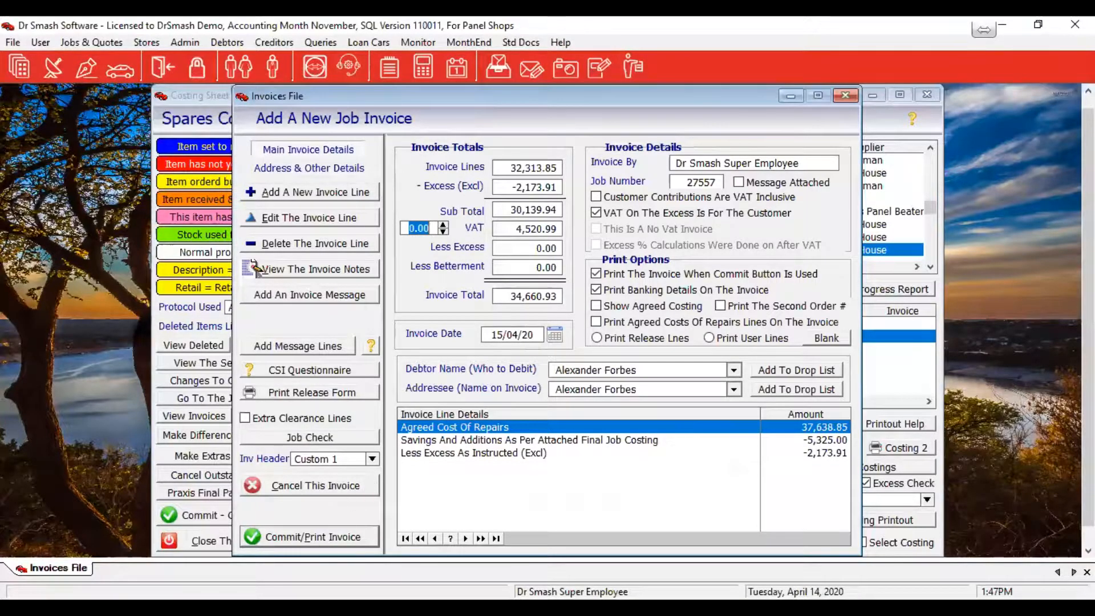
{"action": "left_click", "coordinate": [281, 539]}
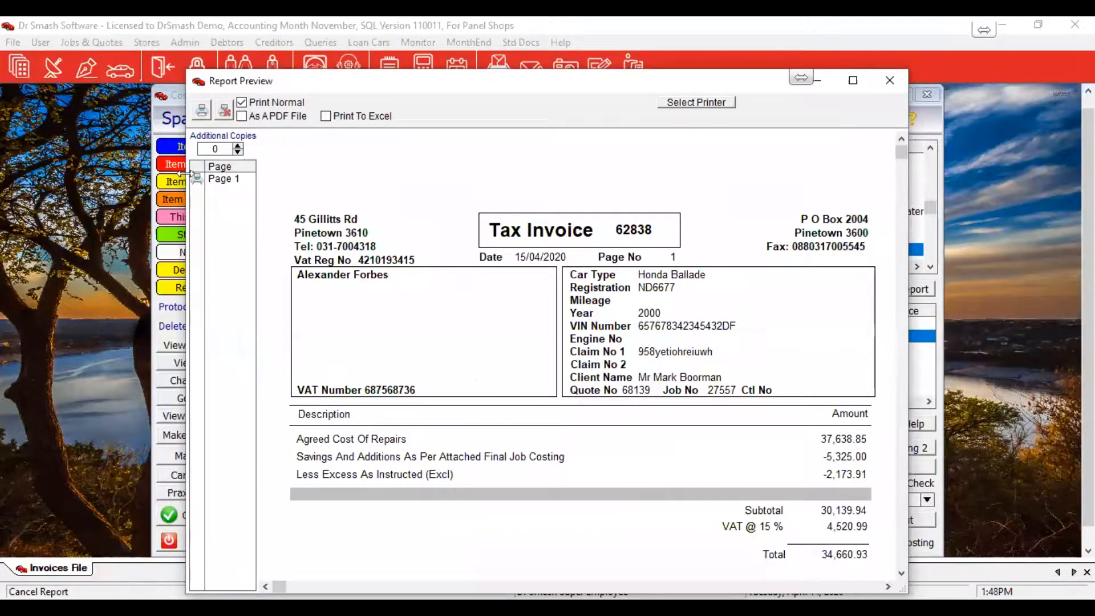
Close the tax invoice preview to return to job 27557's invoiceable items
{"action": "left_click", "coordinate": [223, 113]}
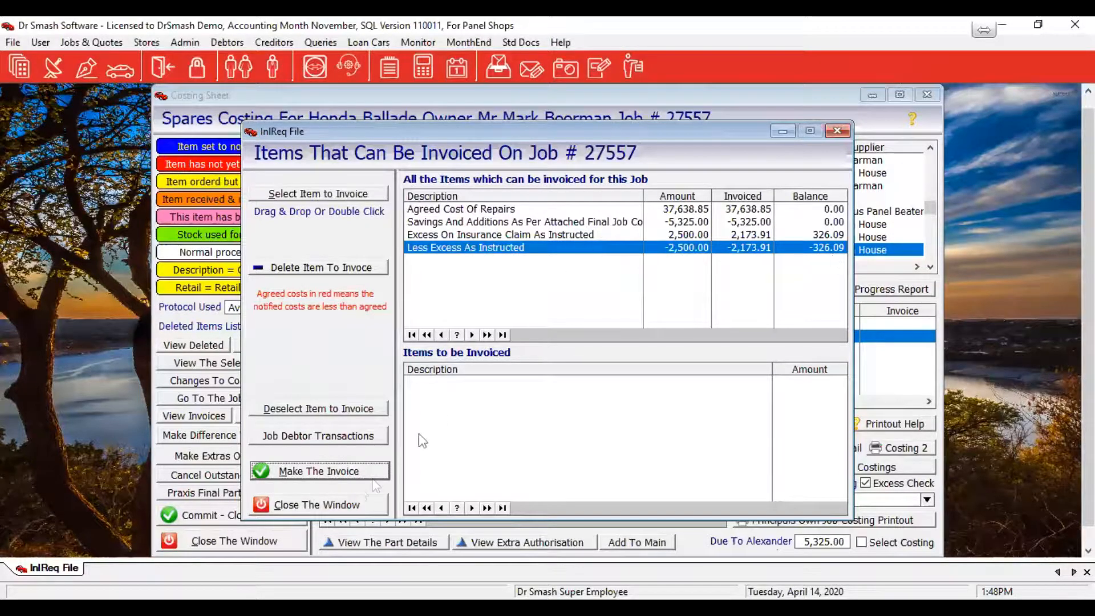
Show job 27557's debtor transactions: two invoices with 37,160.93 outstanding
{"action": "left_click", "coordinate": [272, 436]}
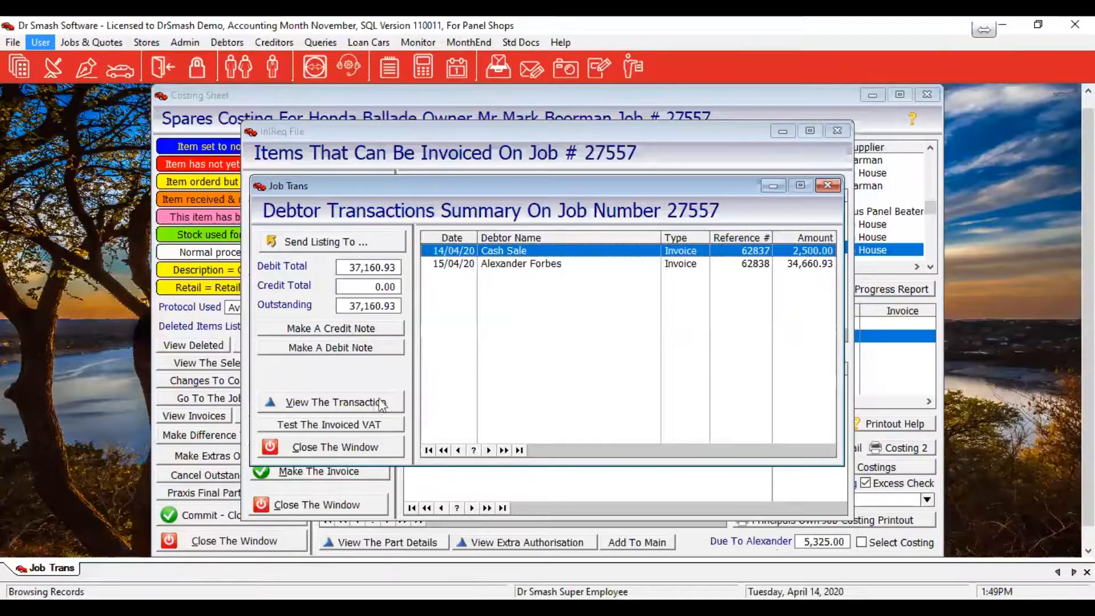
Confirm the invoiced VAT has no errors, then close the debtor transactions and items windows
{"action": "left_click", "coordinate": [344, 427]}
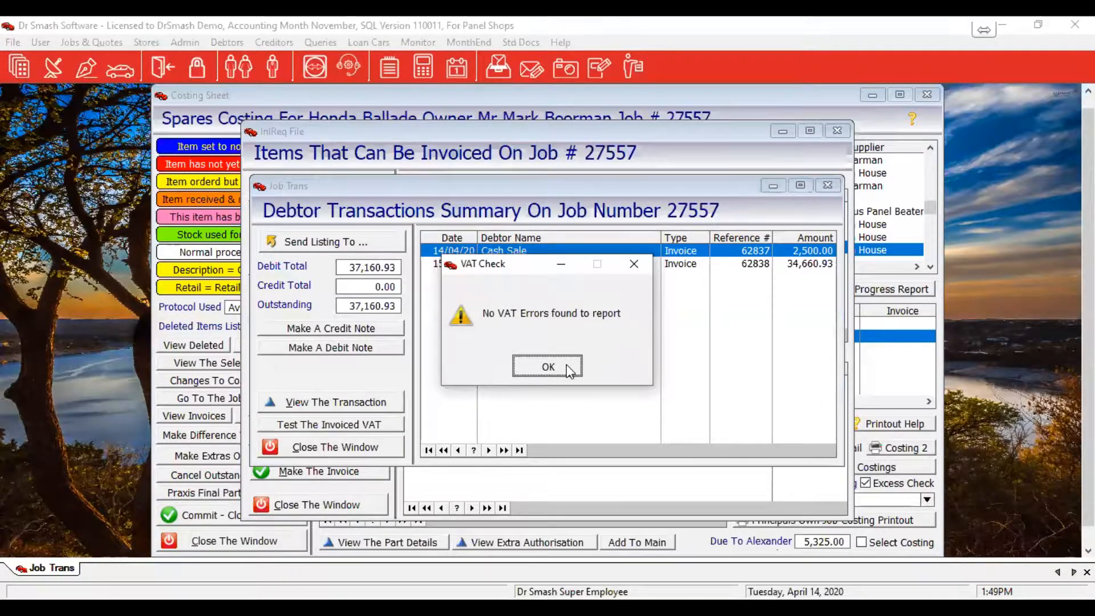
{"action": "left_click", "coordinate": [548, 366]}
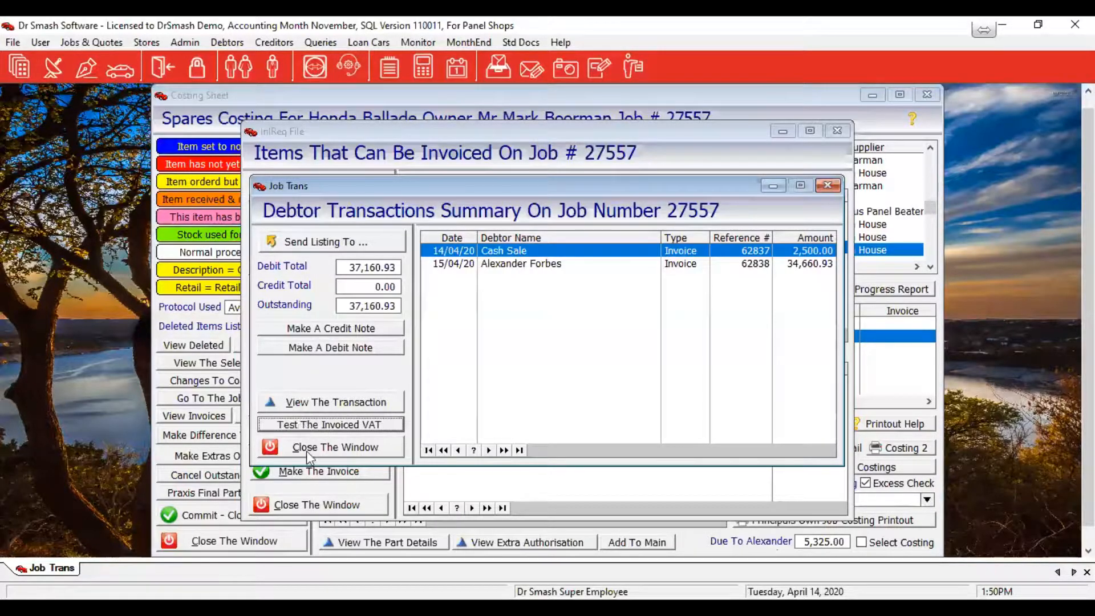
{"action": "left_click", "coordinate": [375, 442]}
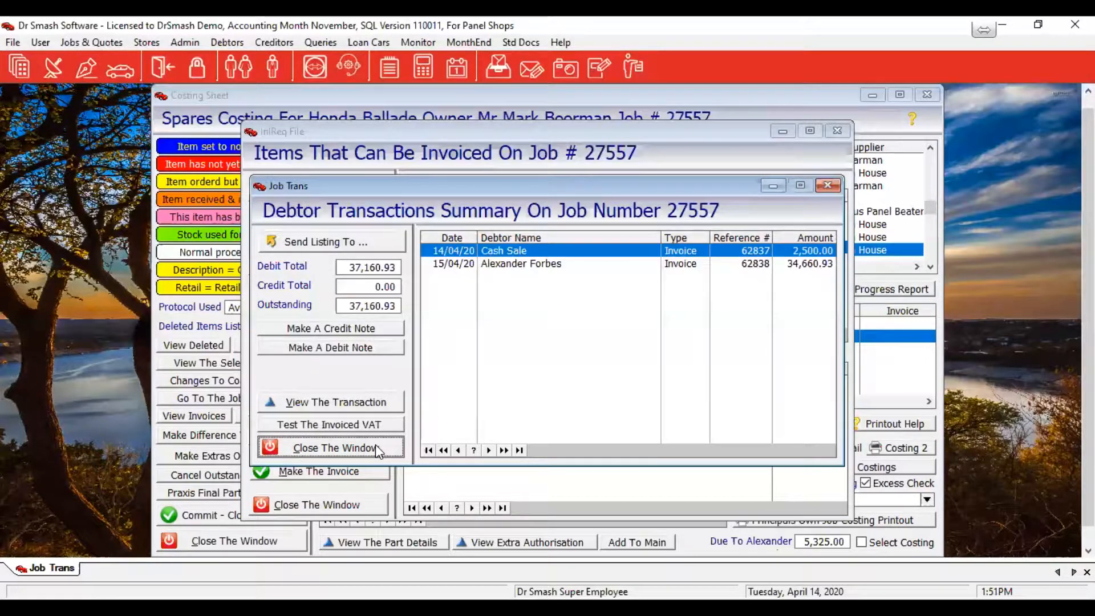
{"action": "left_click", "coordinate": [376, 448]}
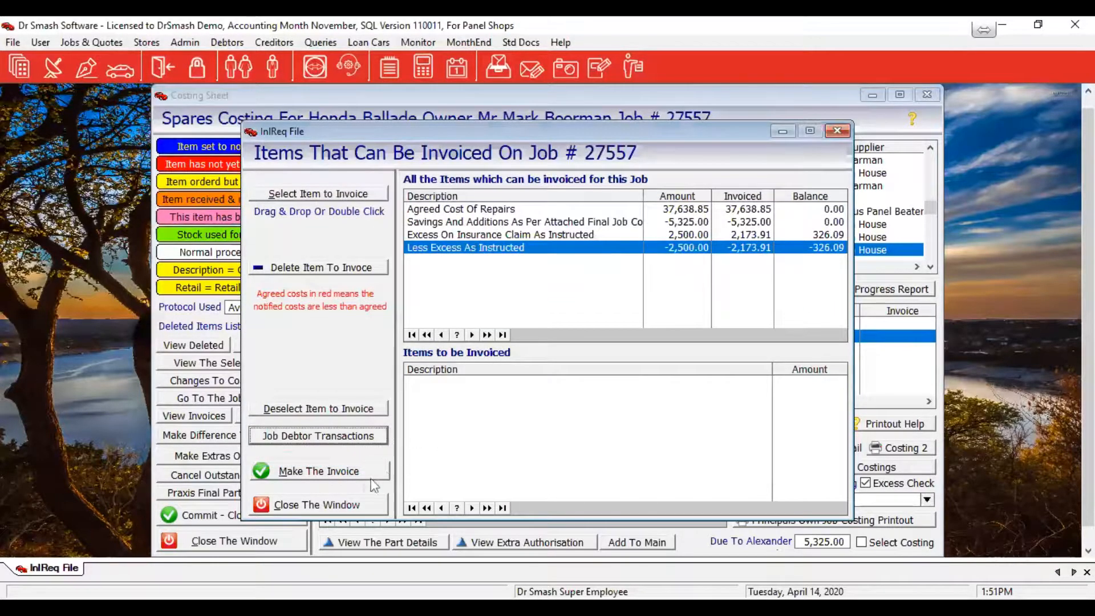
{"action": "left_click", "coordinate": [351, 505]}
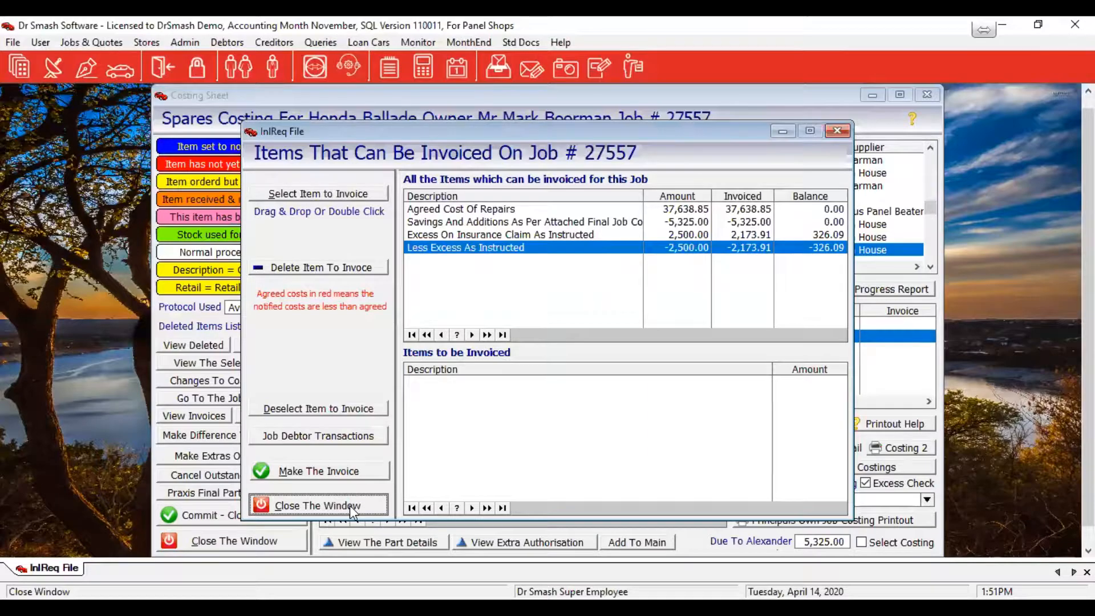
{"action": "left_click", "coordinate": [350, 506]}
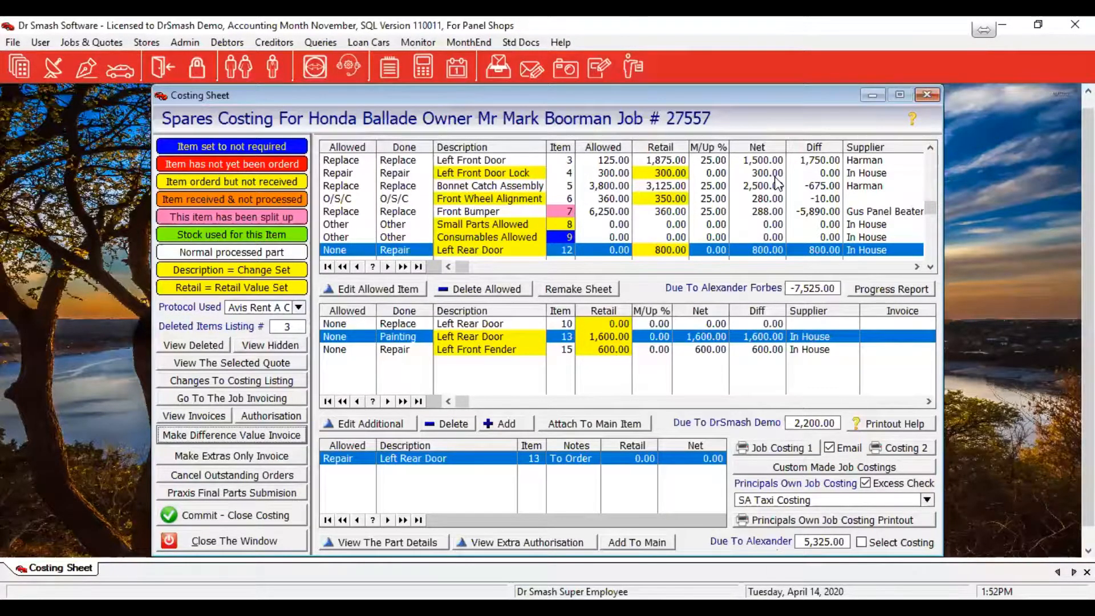
Commit and close job 27557's costing, cancelling the one order not yet received
{"action": "left_click", "coordinate": [197, 522]}
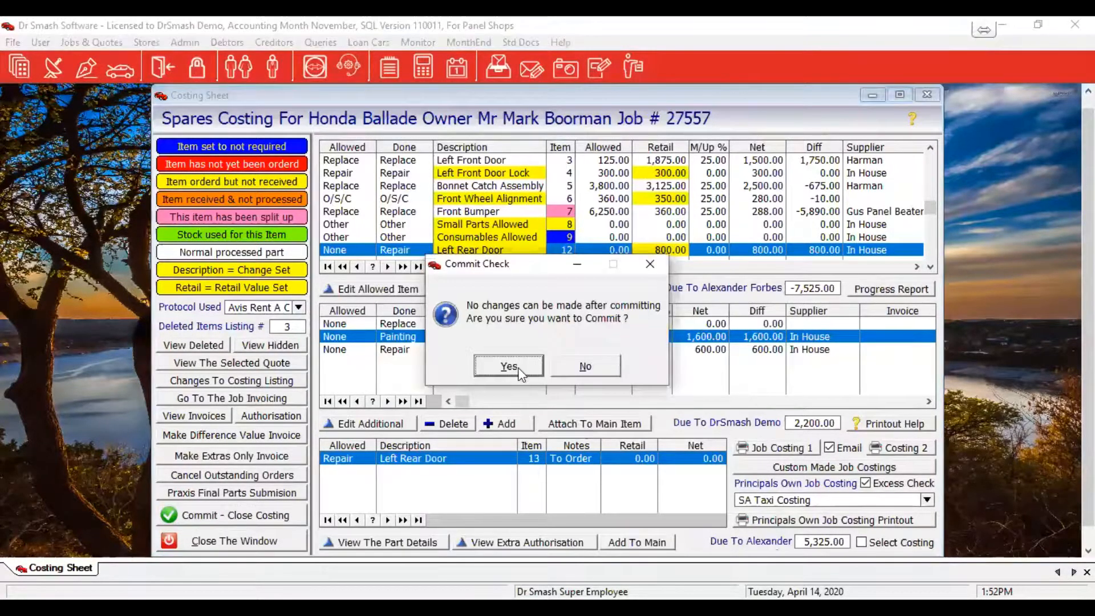
{"action": "left_click", "coordinate": [509, 366]}
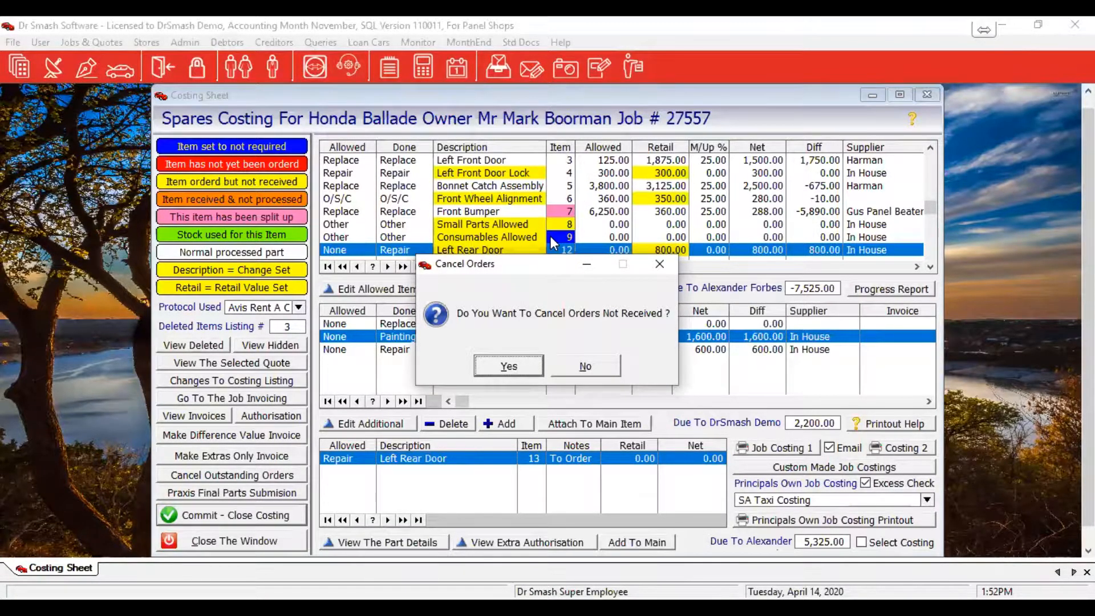
{"action": "left_click", "coordinate": [534, 369]}
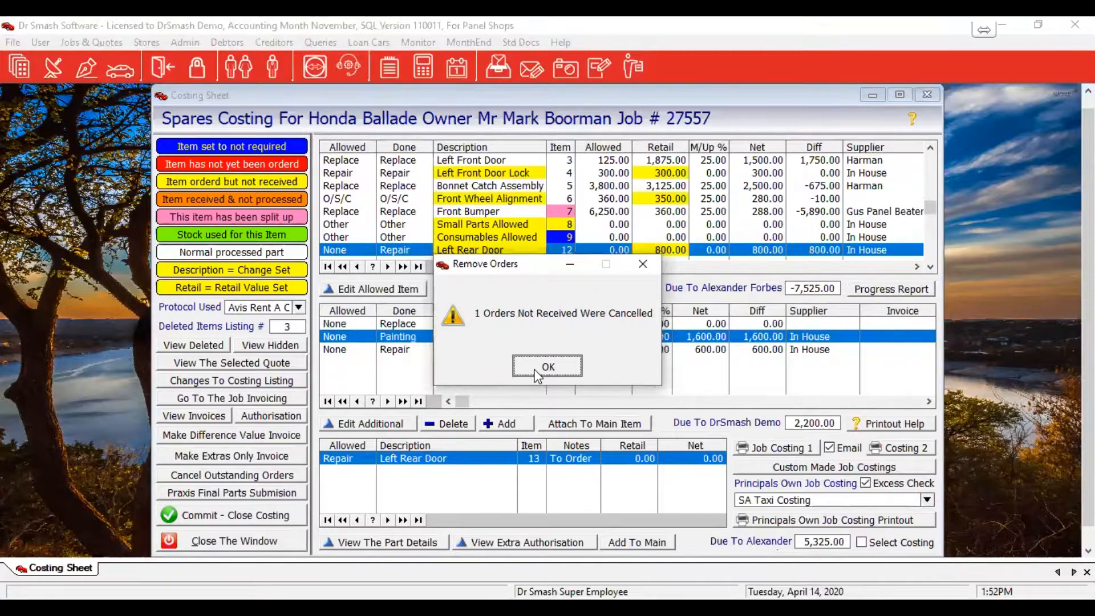
{"action": "left_click", "coordinate": [535, 370]}
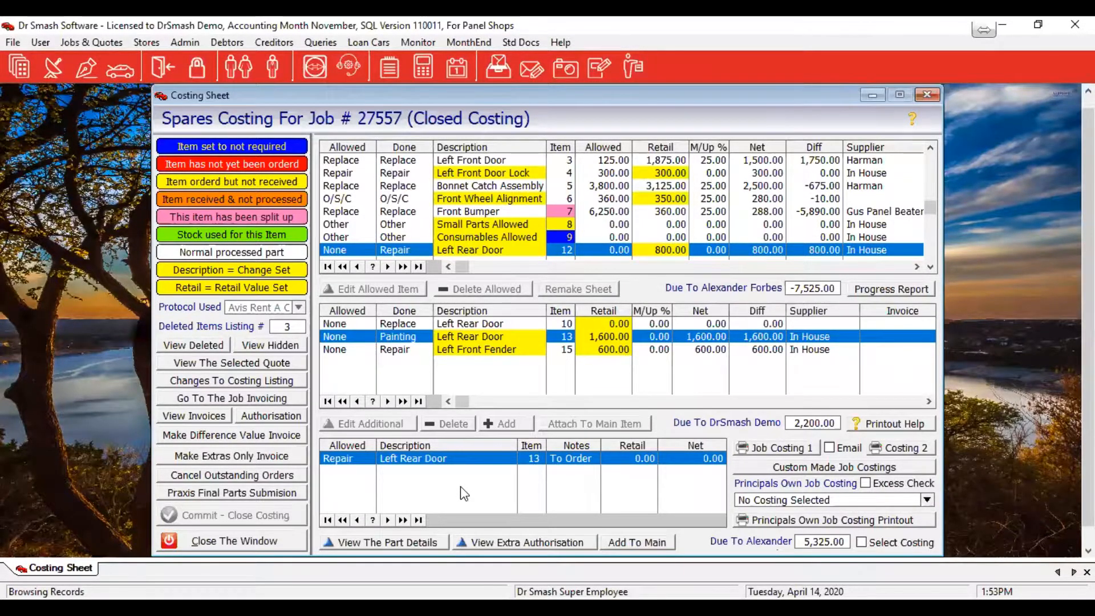
Look through Admin > Management, then close the spares costing sheet for job 27557
{"action": "left_click", "coordinate": [181, 43]}
{"action": "mouse_move", "coordinate": [234, 211]}
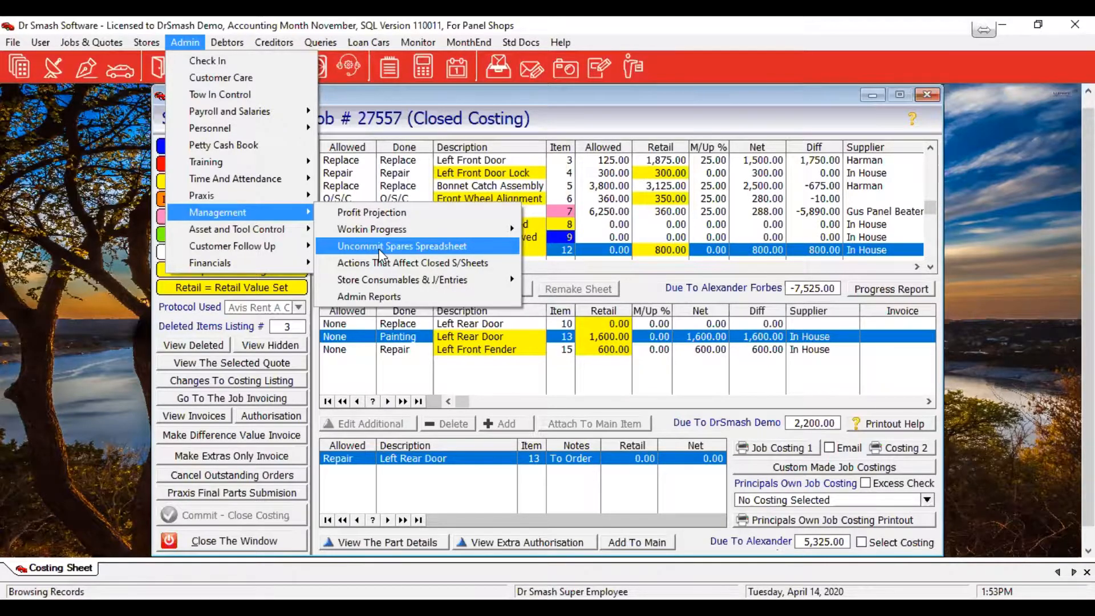
{"action": "left_click", "coordinate": [256, 542]}
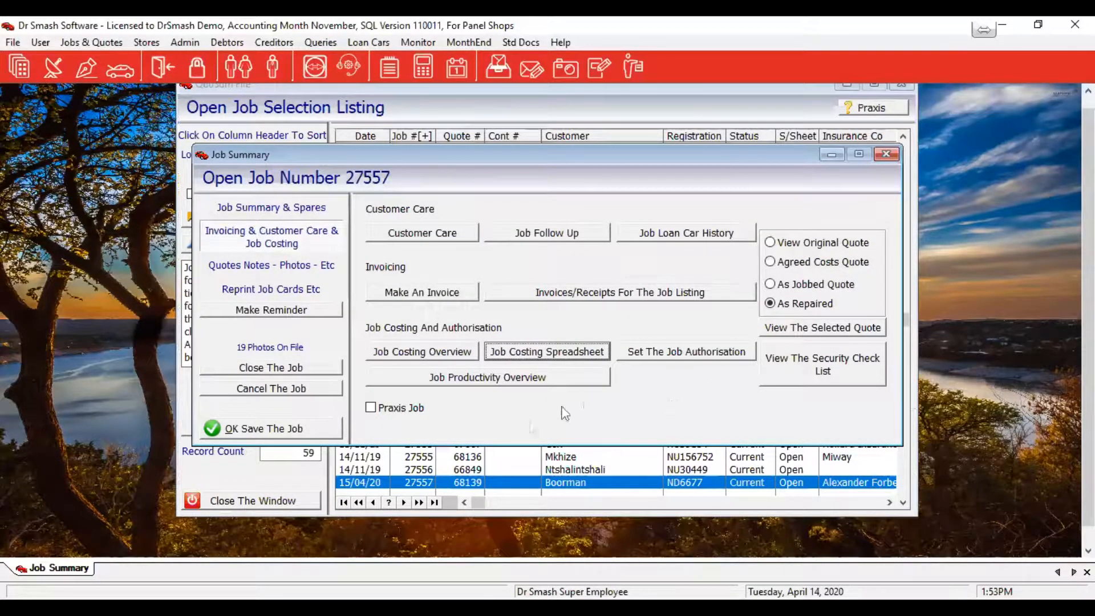
Close and save job 27557, then close the Open Job Selection Listing, now at 58 records
{"action": "left_click", "coordinate": [248, 367]}
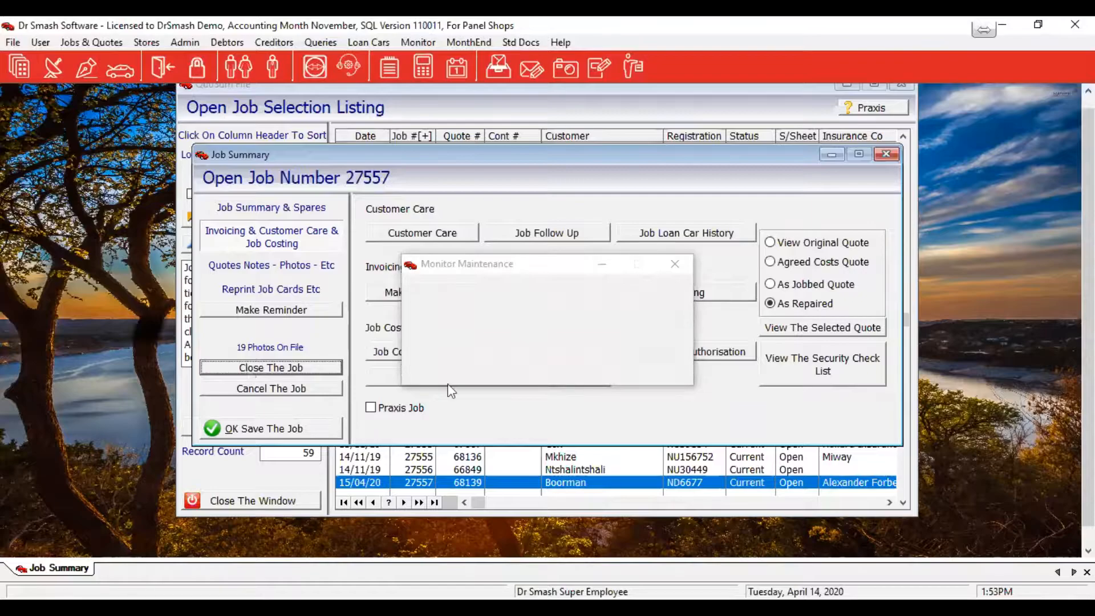
{"action": "left_click", "coordinate": [508, 365]}
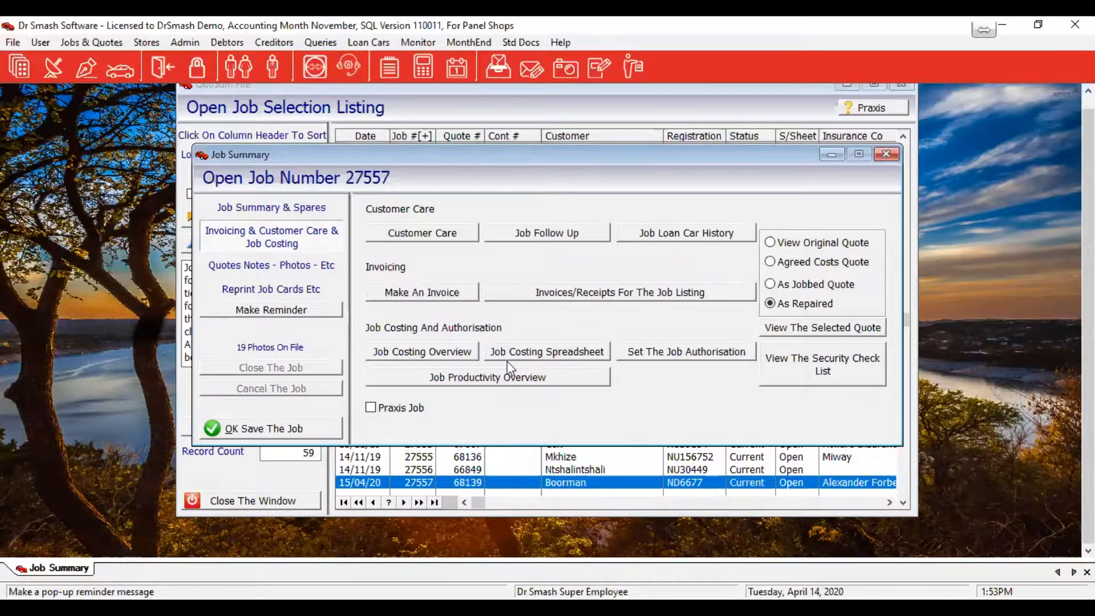
{"action": "left_click", "coordinate": [259, 425]}
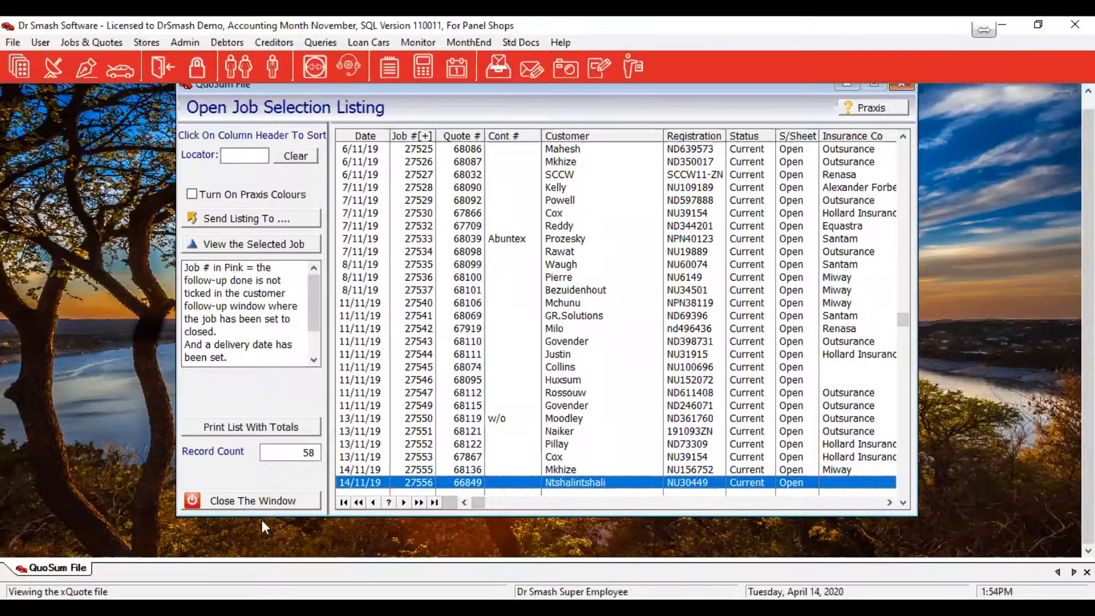
{"action": "left_click", "coordinate": [261, 501]}
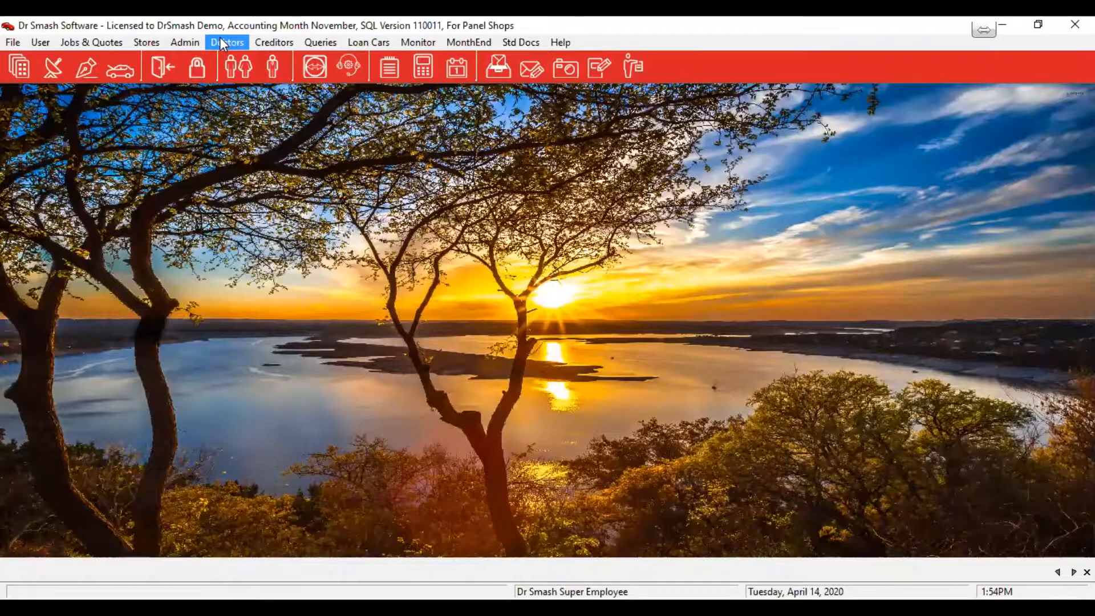
{"action": "left_click", "coordinate": [222, 43]}
{"action": "mouse_move", "coordinate": [234, 60]}
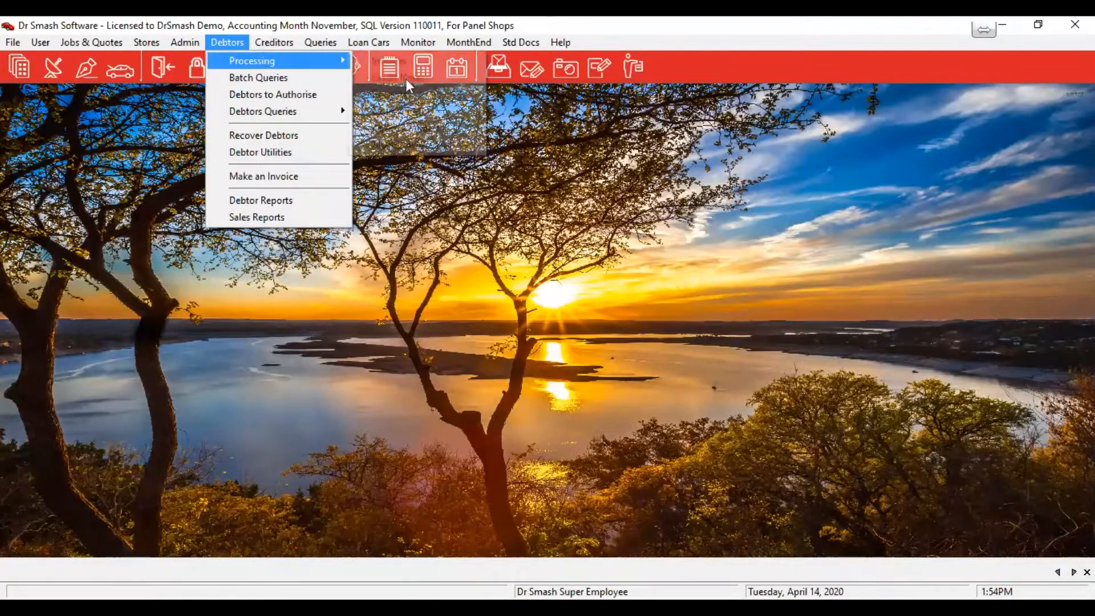
{"action": "left_click", "coordinate": [401, 62]}
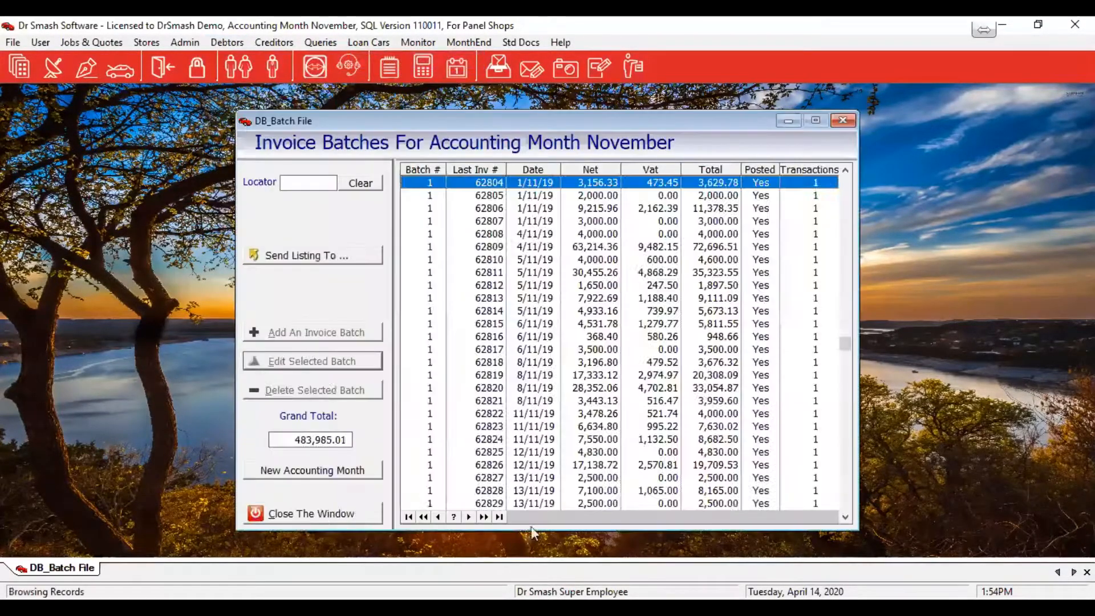
{"action": "left_click", "coordinate": [499, 516]}
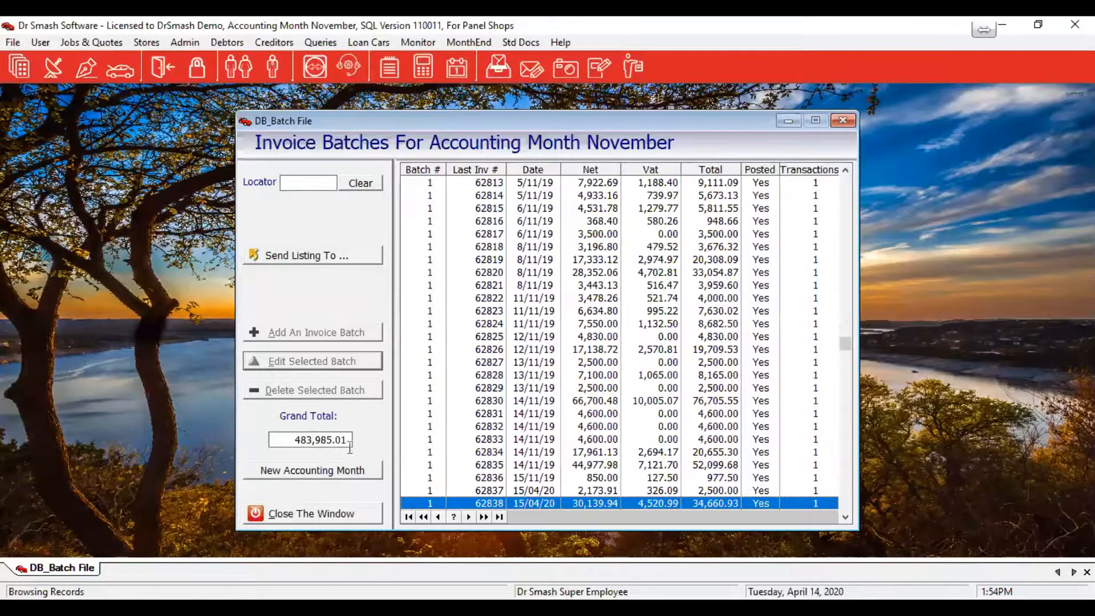
{"action": "left_click", "coordinate": [312, 515]}
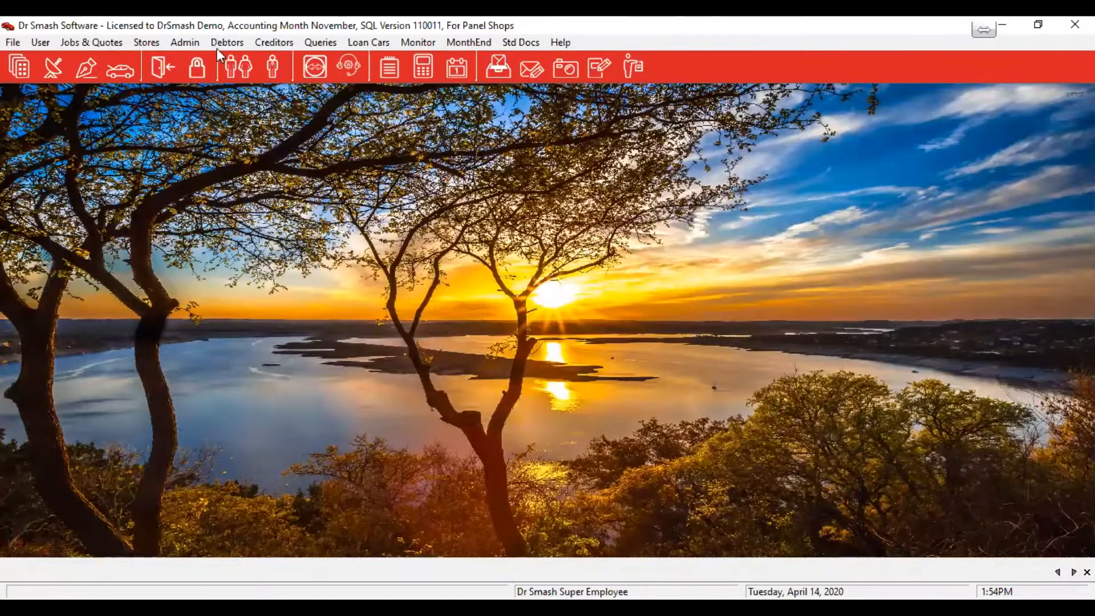
{"action": "left_click", "coordinate": [220, 44]}
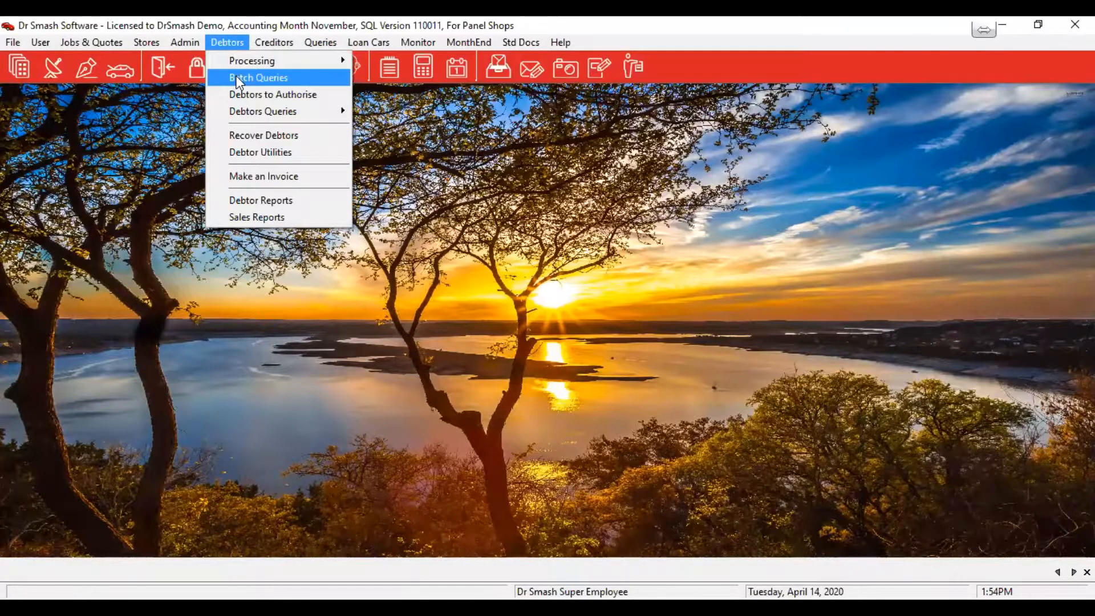
{"action": "left_click", "coordinate": [235, 75]}
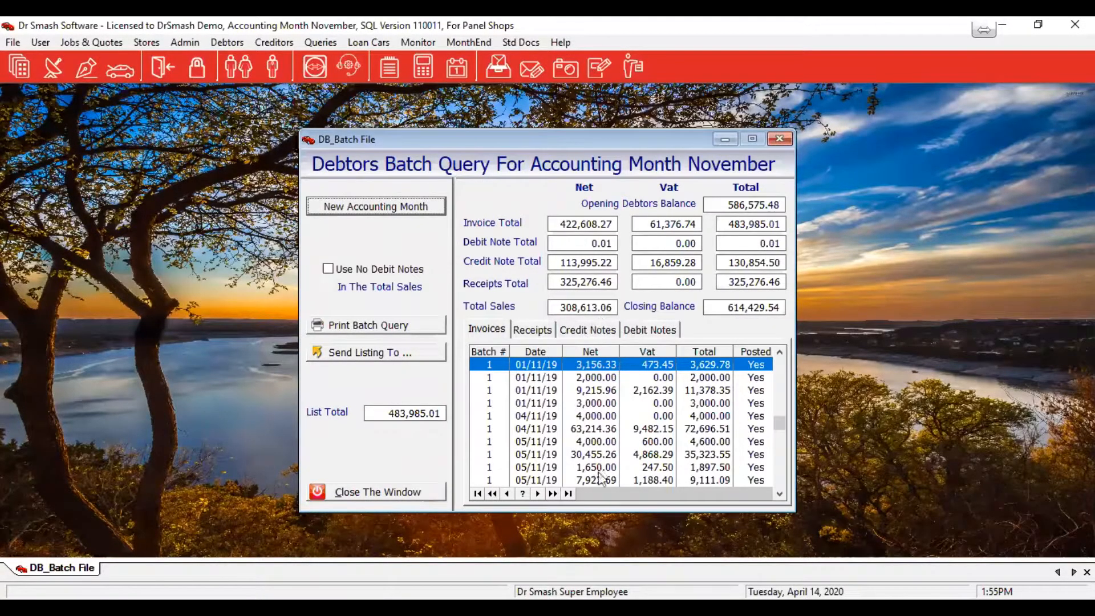
{"action": "left_click", "coordinate": [568, 493]}
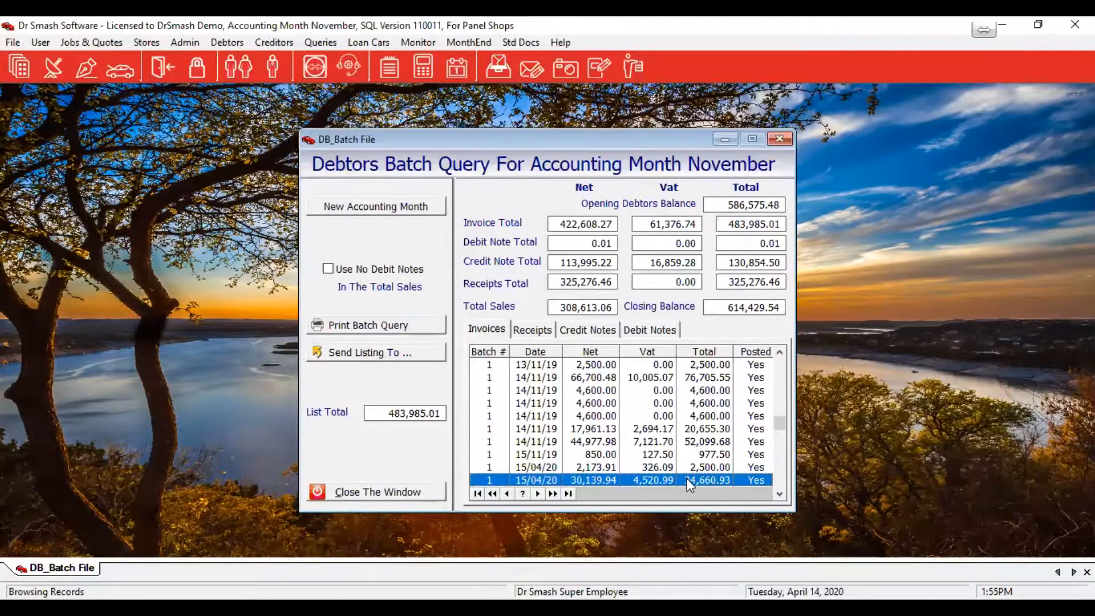
{"action": "left_click", "coordinate": [532, 331]}
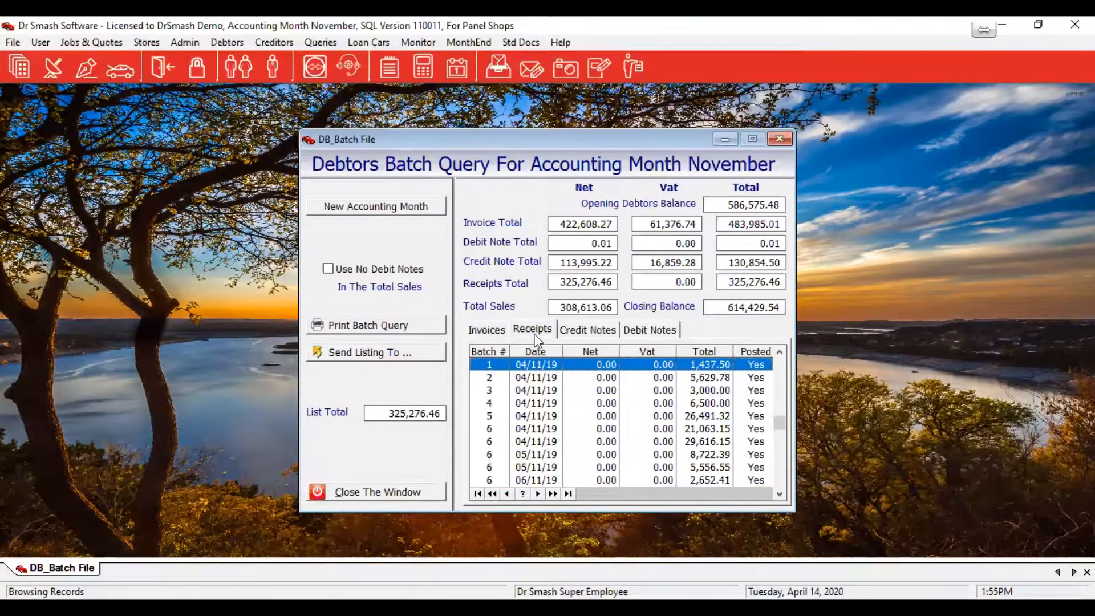
{"action": "left_click", "coordinate": [568, 494]}
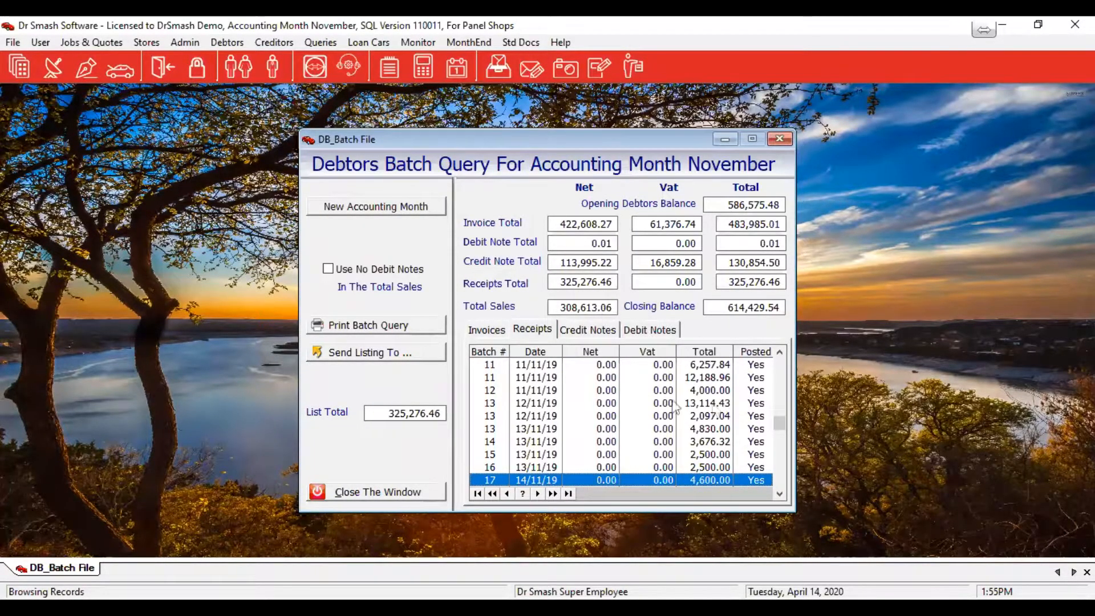
{"action": "left_click", "coordinate": [391, 491]}
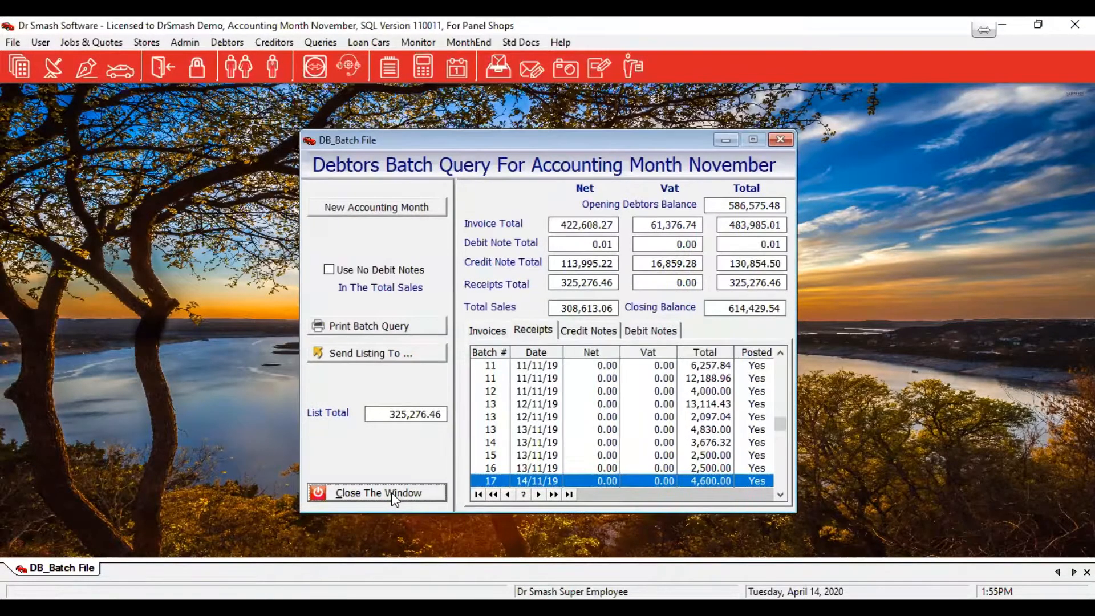
{"action": "left_click", "coordinate": [231, 43]}
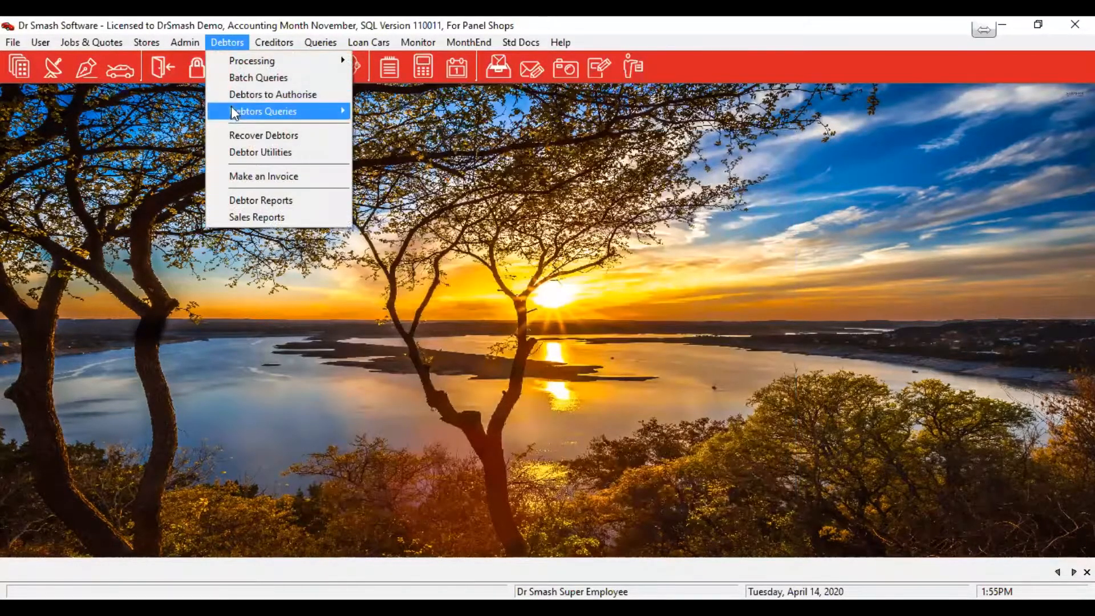
Open the Invoices Made Listing via Query by Invoice and scan its columns right and back
{"action": "mouse_move", "coordinate": [231, 107]}
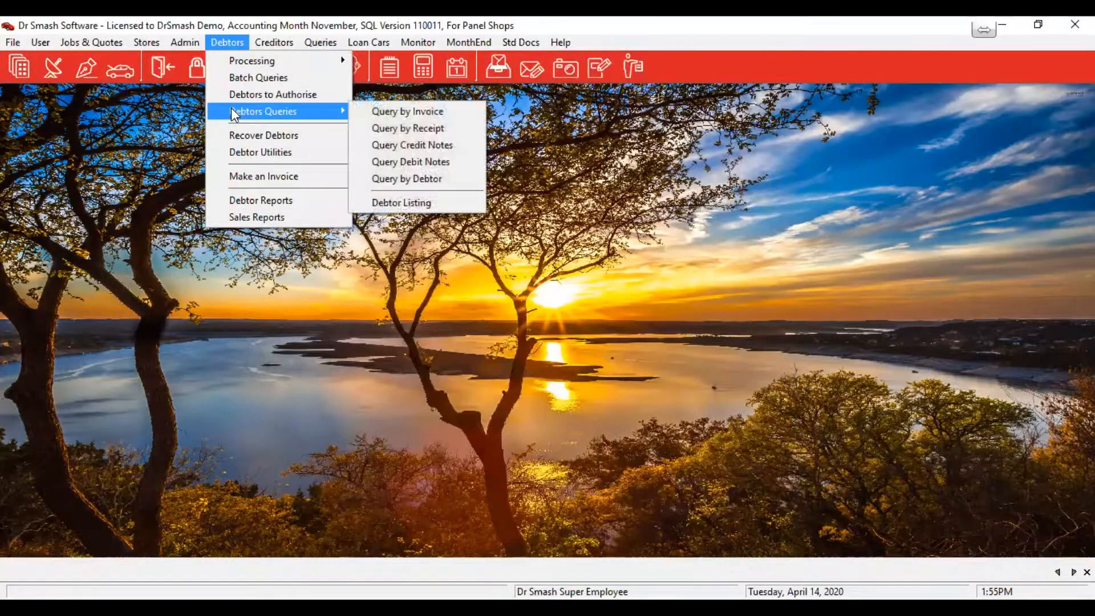
{"action": "left_click", "coordinate": [453, 110]}
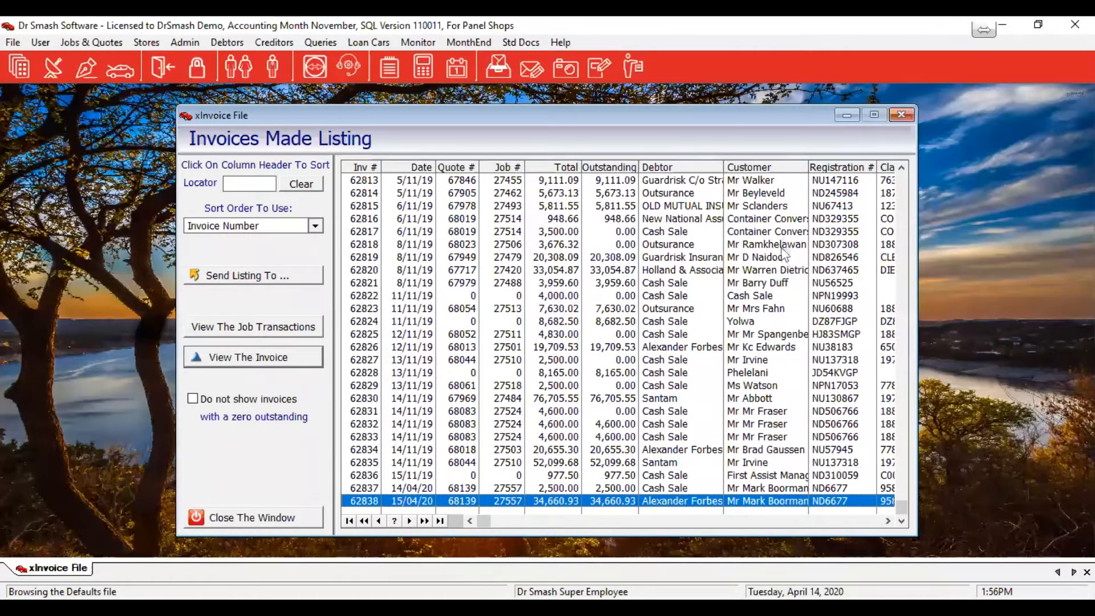
{"action": "left_click", "coordinate": [887, 520]}
{"action": "left_click", "coordinate": [888, 521]}
{"action": "left_click", "coordinate": [888, 521]}
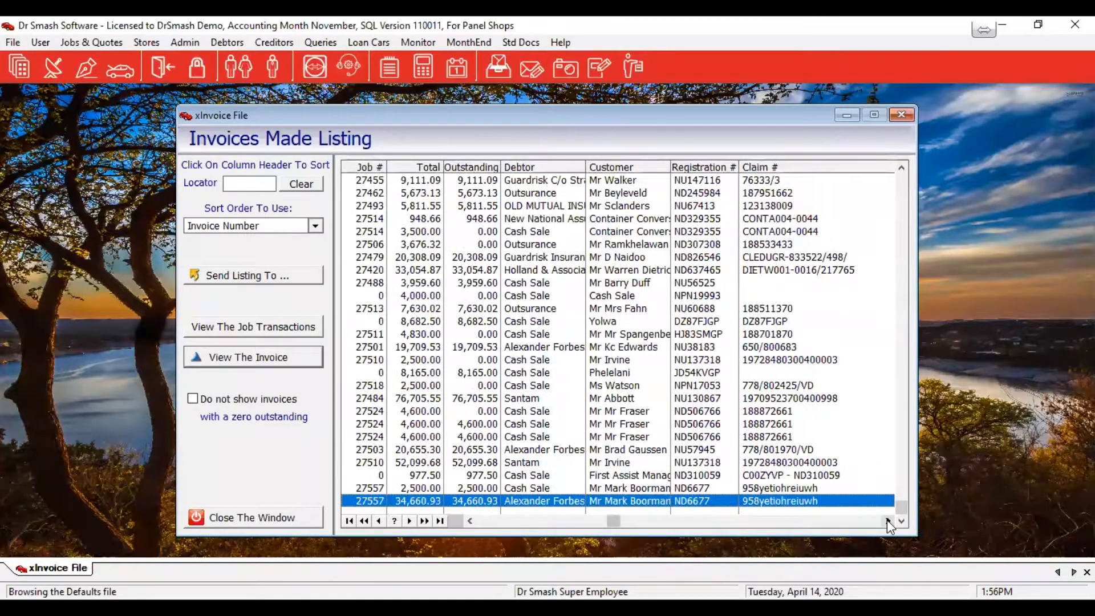
{"action": "left_click", "coordinate": [887, 520]}
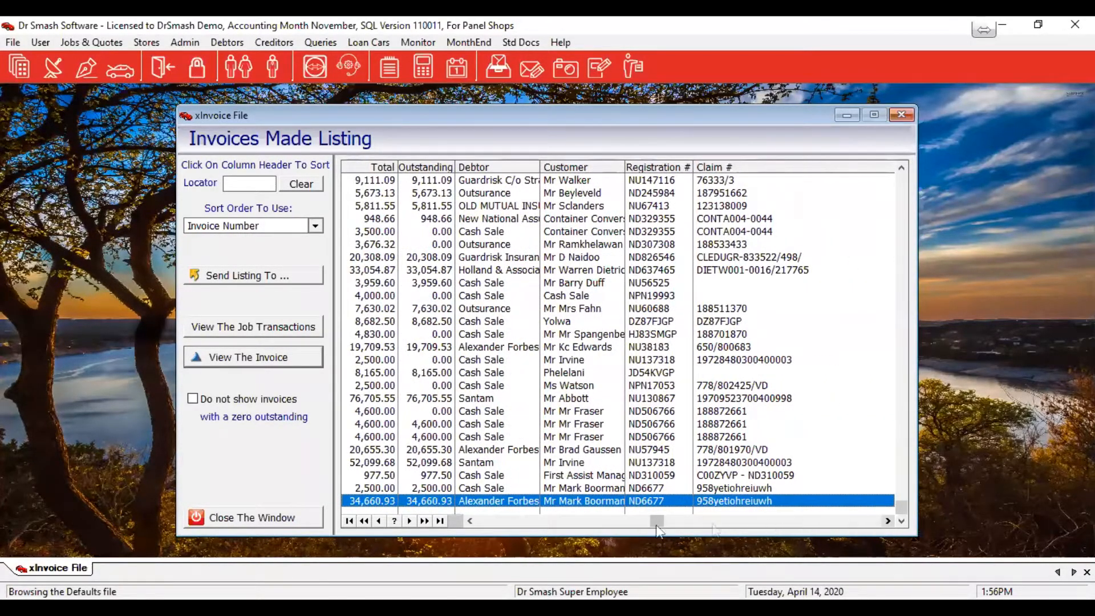
{"action": "left_click", "coordinate": [489, 521]}
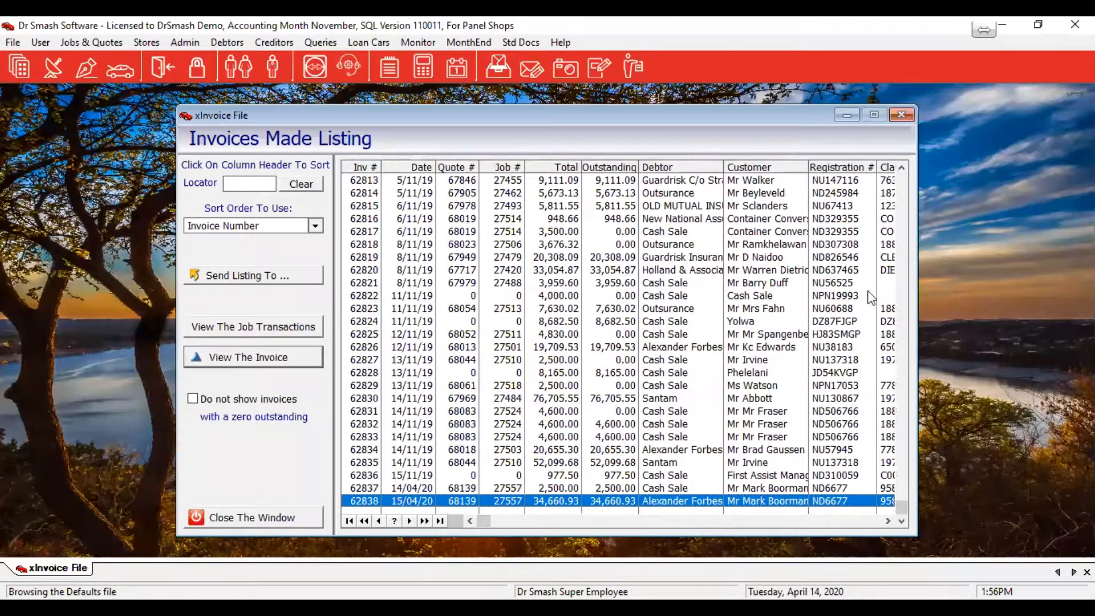
Open invoice 62838, enter a second claim number in its address details, and print it
{"action": "double_click", "coordinate": [512, 505]}
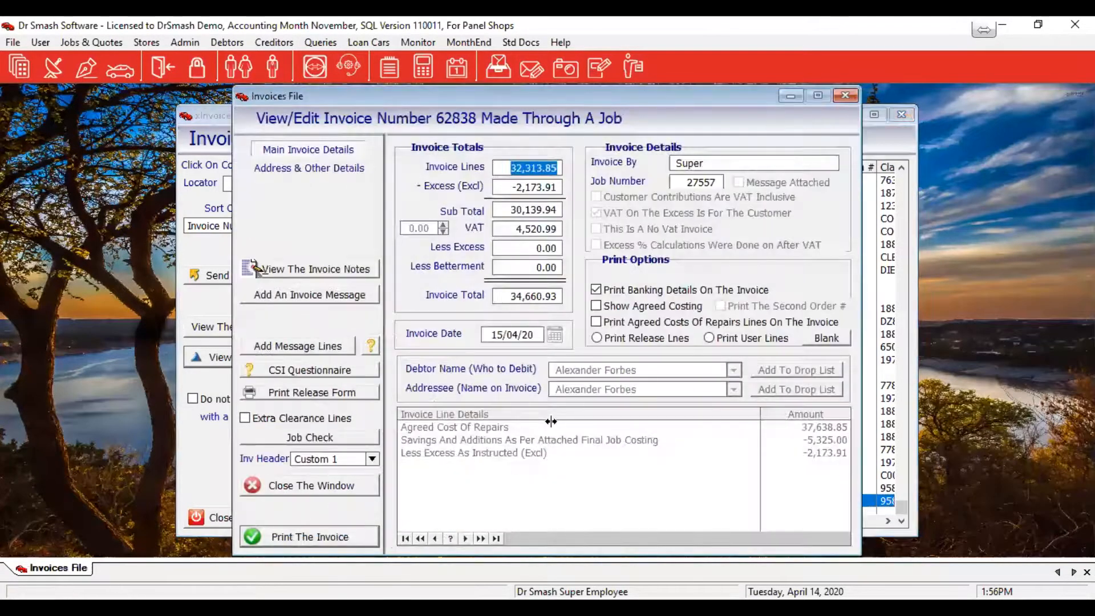
{"action": "left_click", "coordinate": [293, 171]}
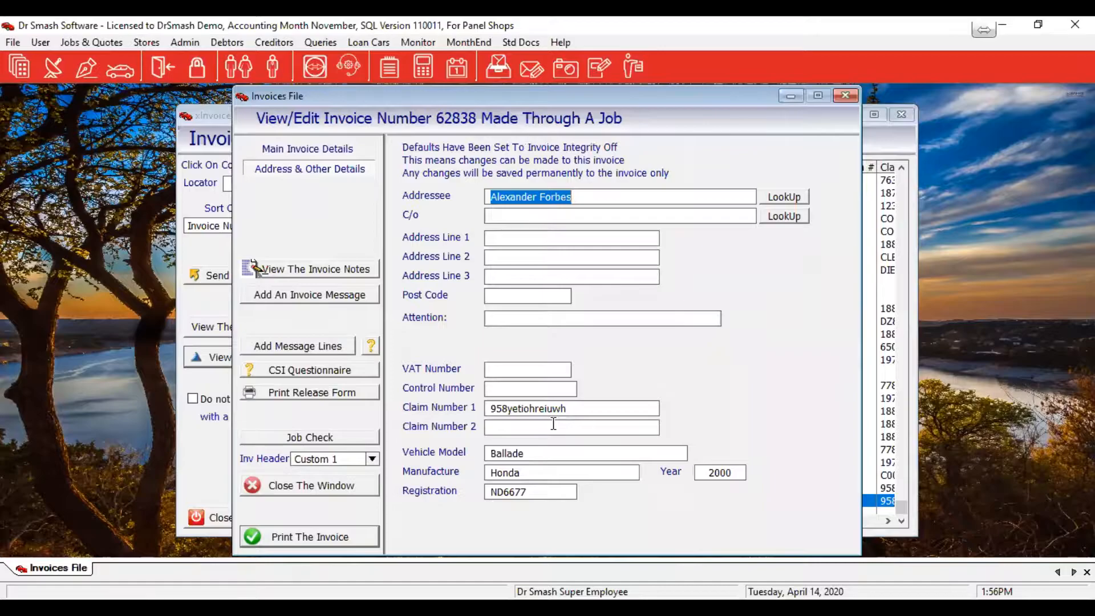
{"action": "left_click", "coordinate": [556, 427]}
{"action": "type", "text": "IGDSGIAGFIOEAWTRUI"}
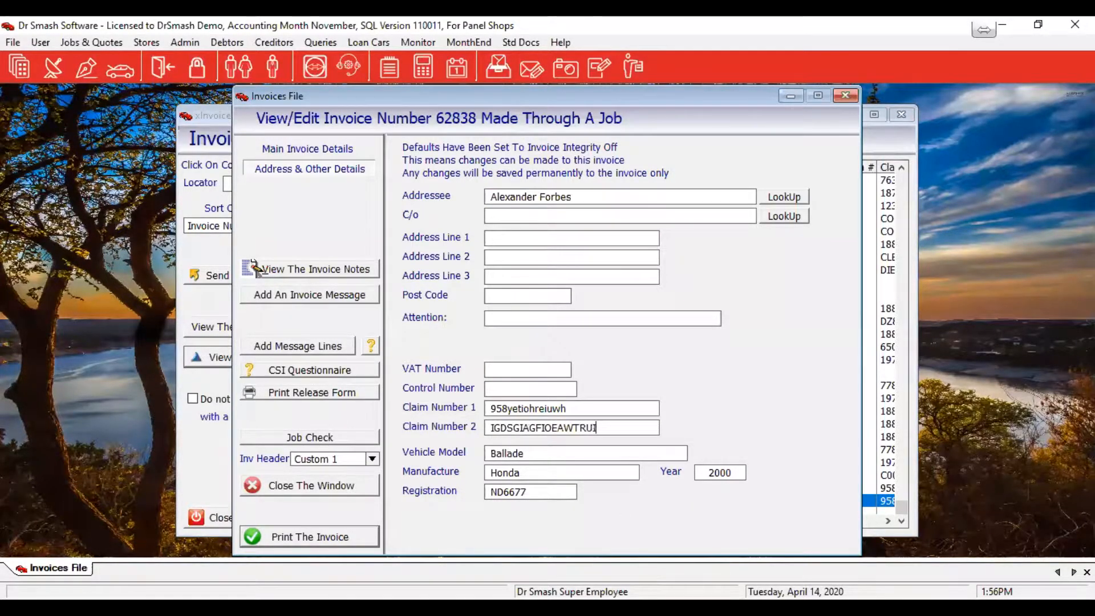
{"action": "left_click", "coordinate": [315, 538]}
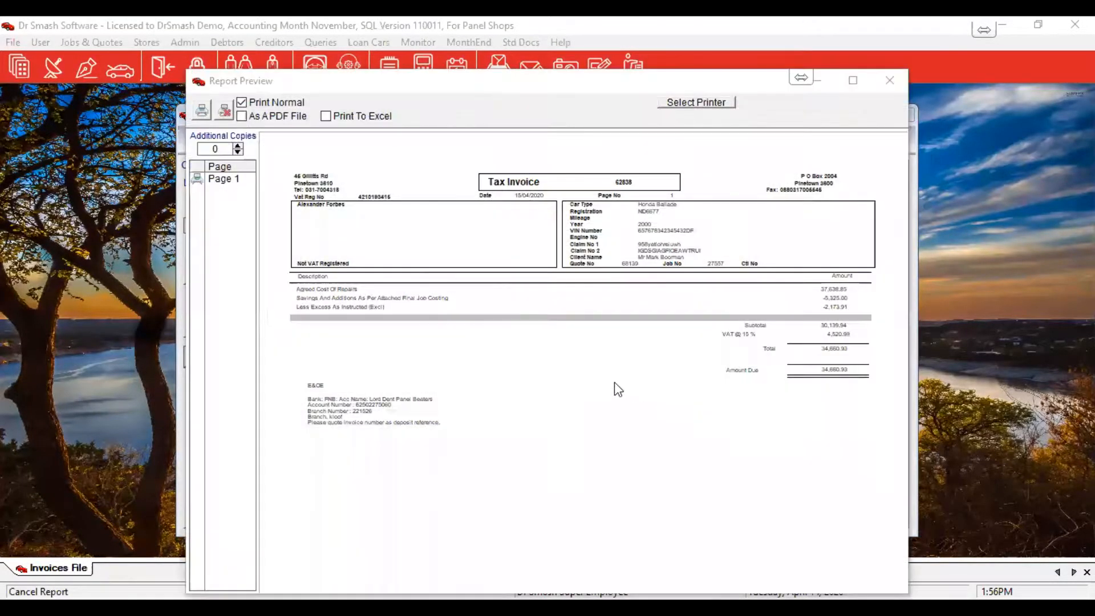
Zoom into the invoice 62838 print preview, then close it to return to the invoice
{"action": "left_click", "coordinate": [793, 374]}
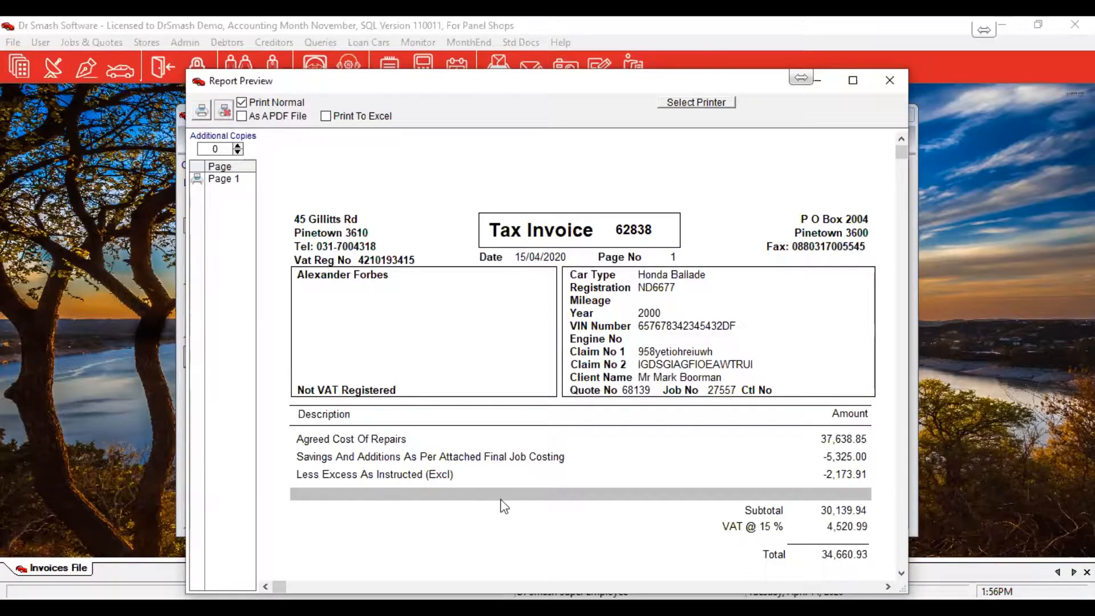
{"action": "key", "text": "Escape"}
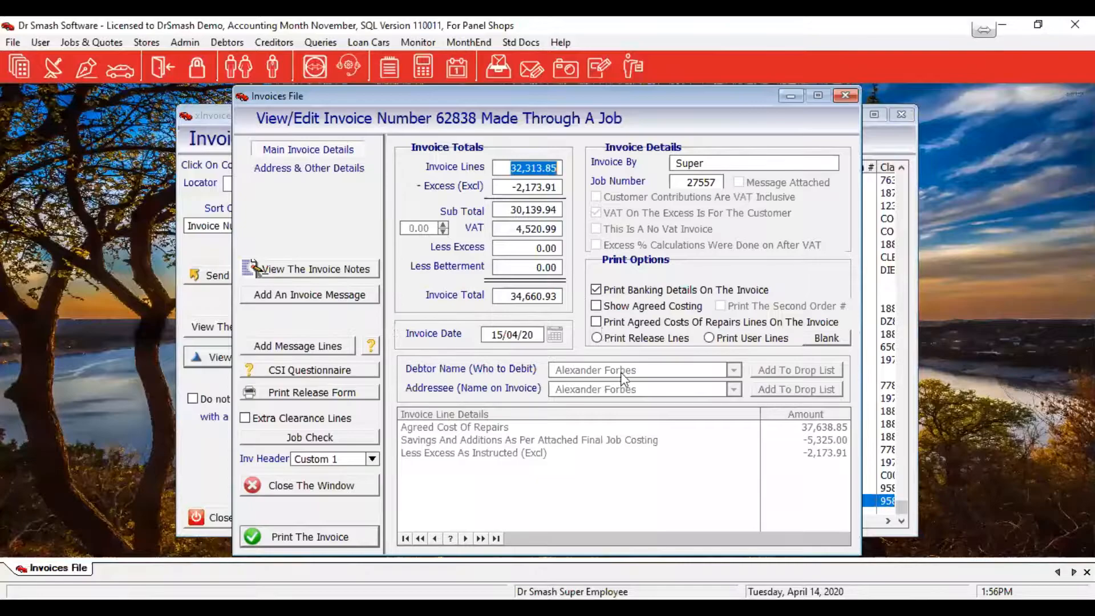
Check invoice 62838's address and main details, then close the invoice form
{"action": "left_click", "coordinate": [308, 168]}
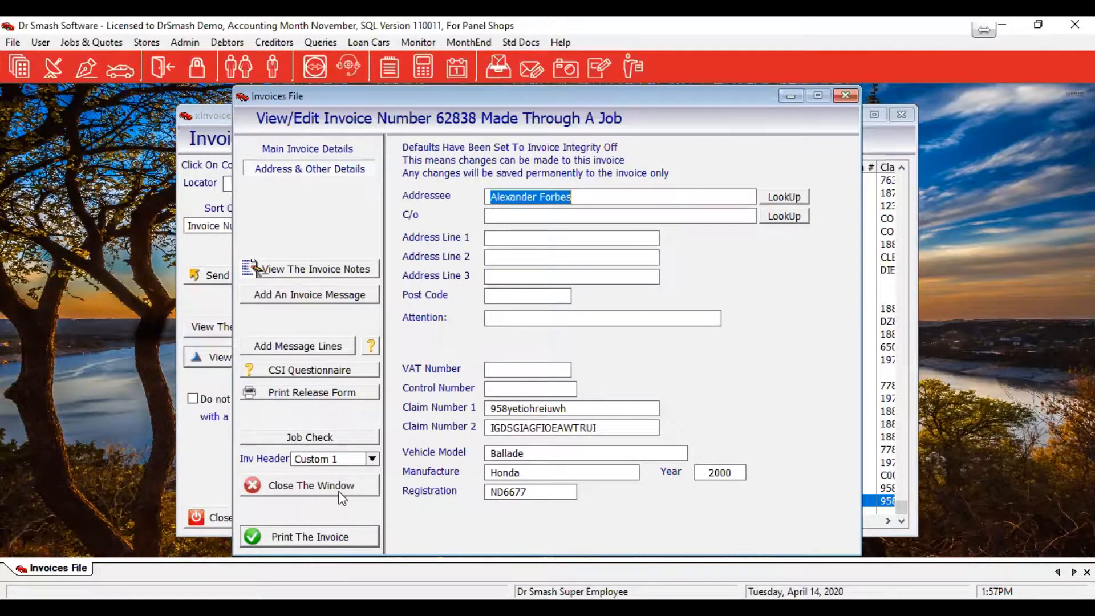
{"action": "left_click", "coordinate": [290, 148]}
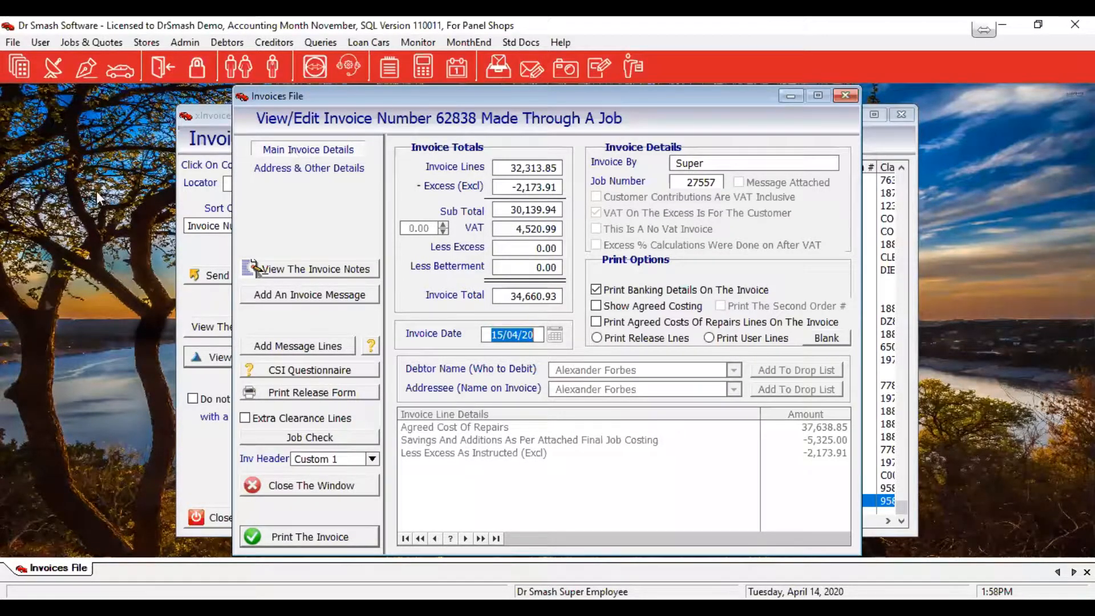
{"action": "left_click", "coordinate": [318, 491]}
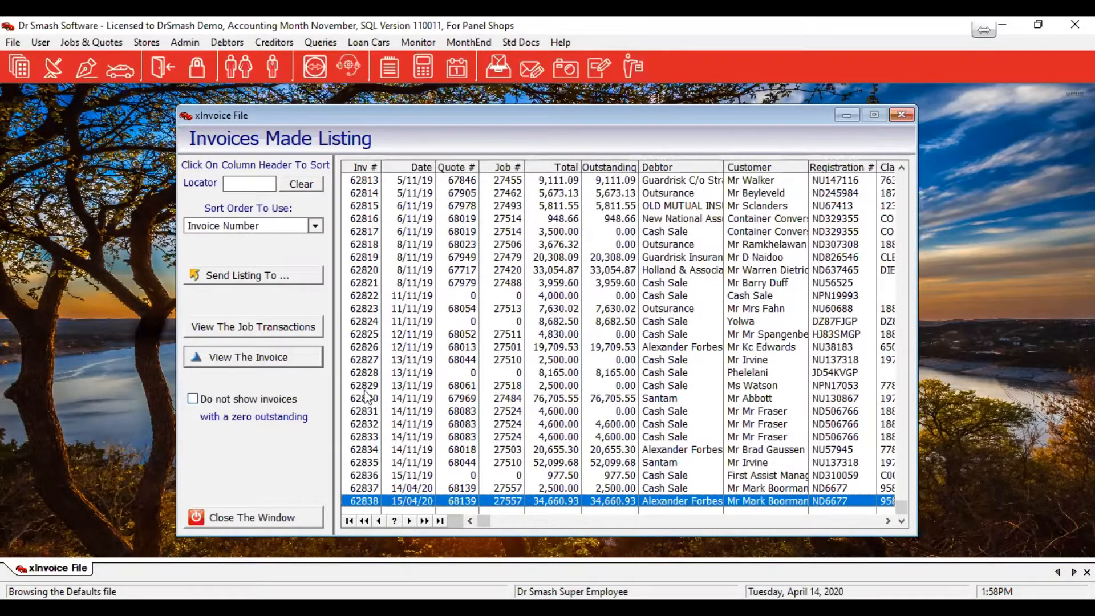
Hide zero-outstanding invoices, then close the Invoices Made Listing
{"action": "left_click", "coordinate": [194, 399]}
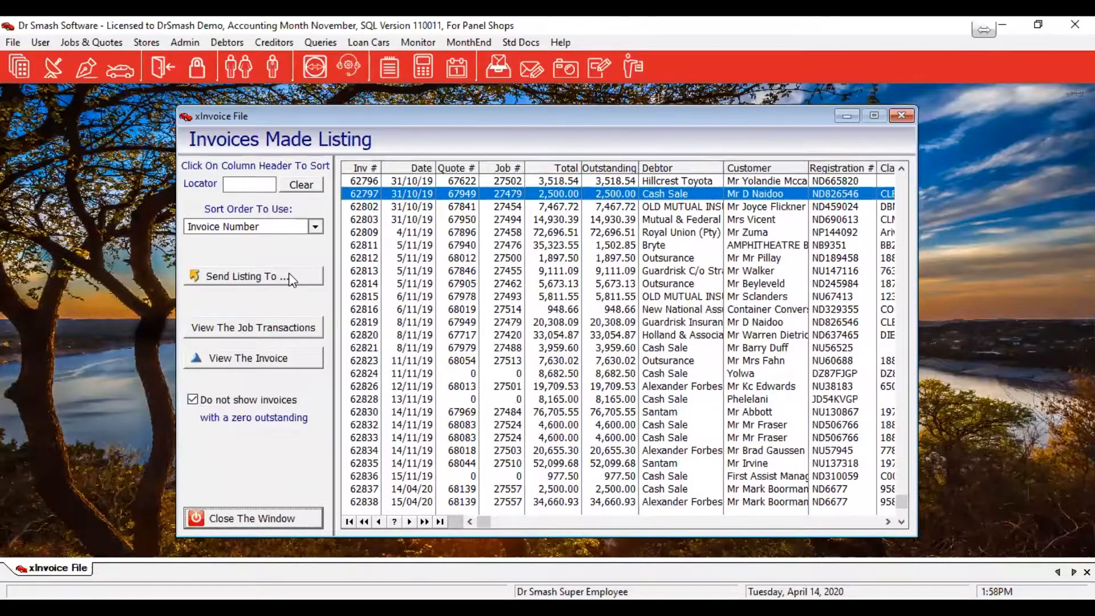
{"action": "key", "text": "Escape"}
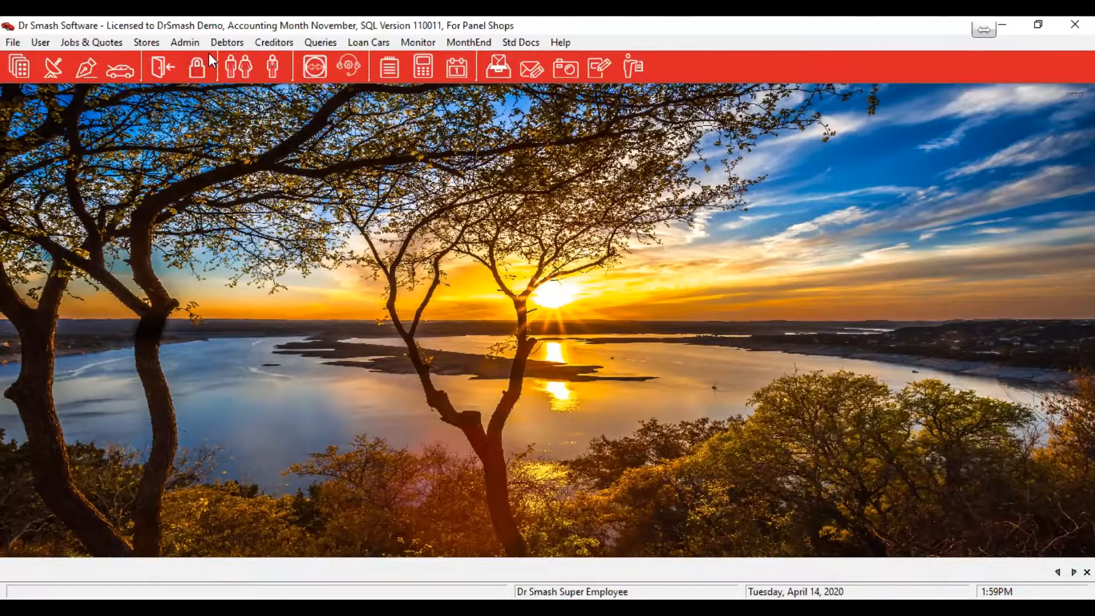
Open Debtors > Processing > Receipts to list the November receipt batches
{"action": "left_click", "coordinate": [224, 42]}
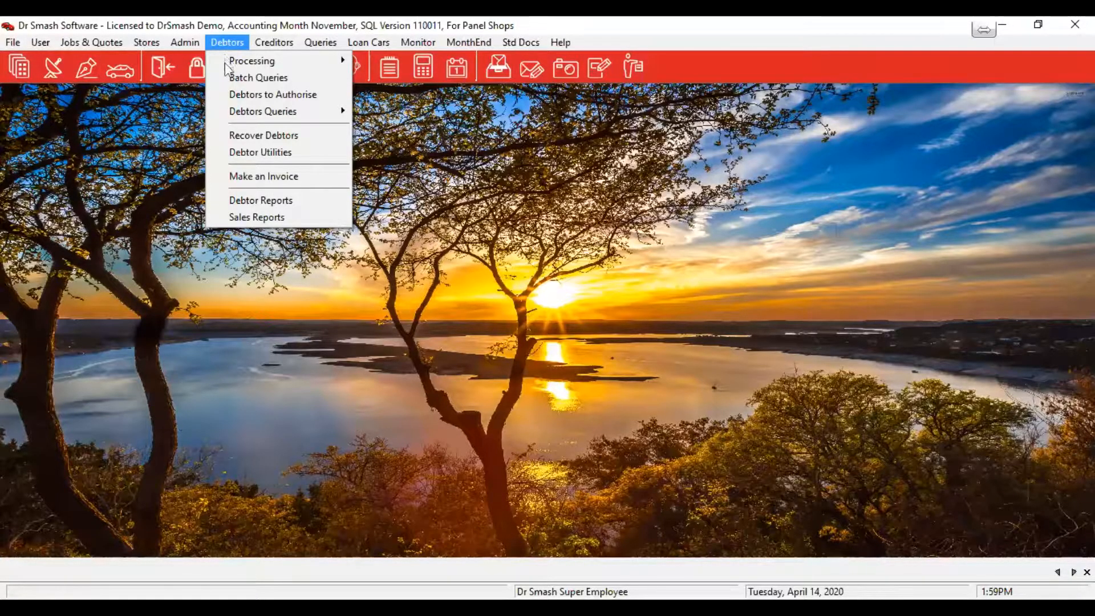
{"action": "mouse_move", "coordinate": [228, 60]}
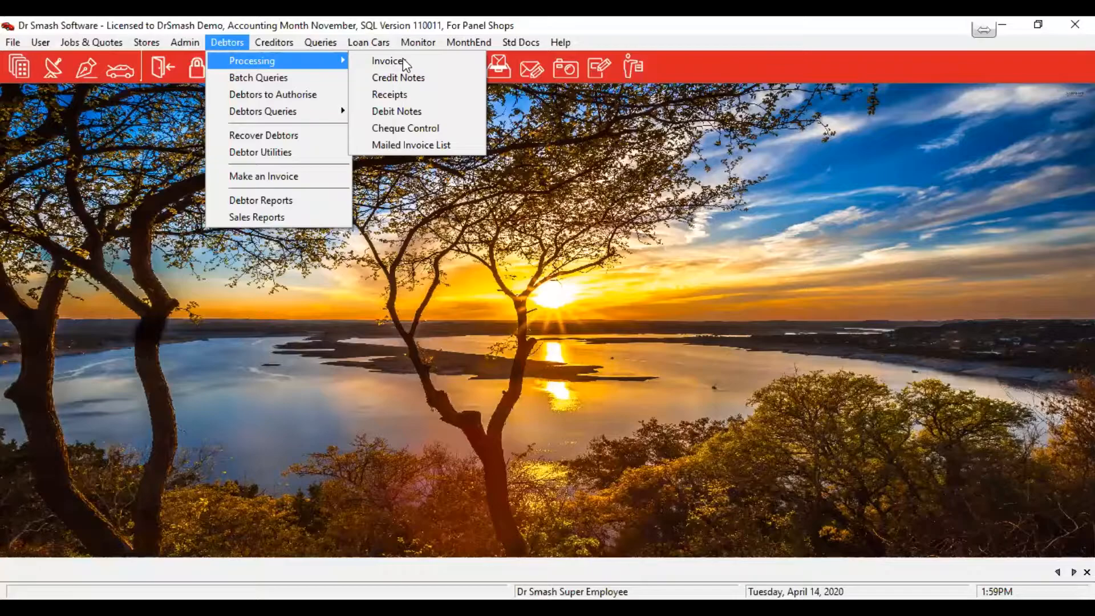
{"action": "left_click", "coordinate": [388, 94]}
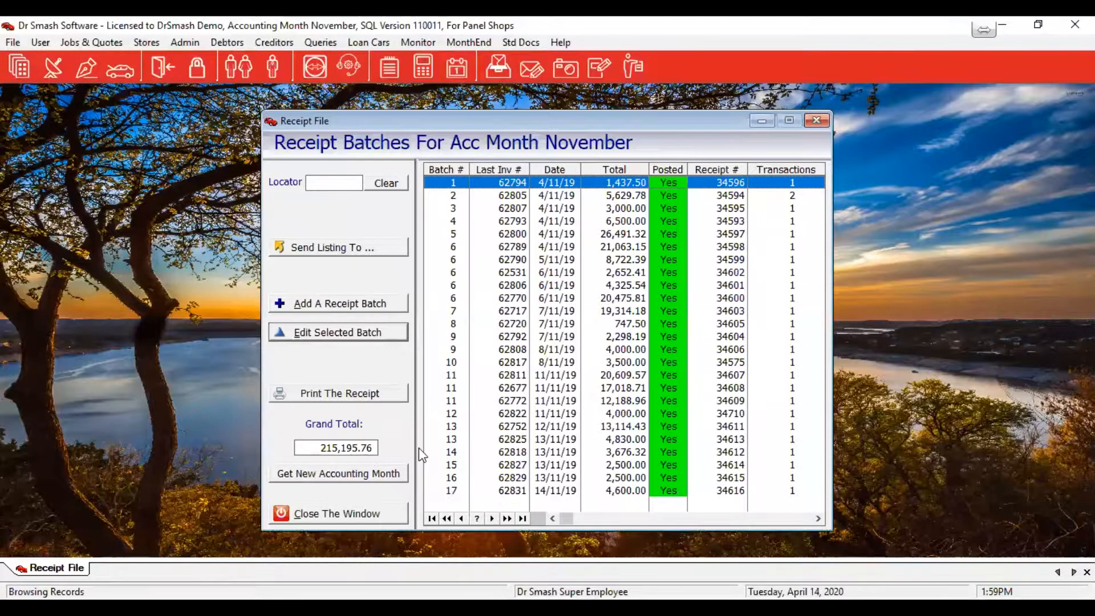
Add a new receipt batch and start receipt 347258 within it
{"action": "left_click", "coordinate": [366, 307]}
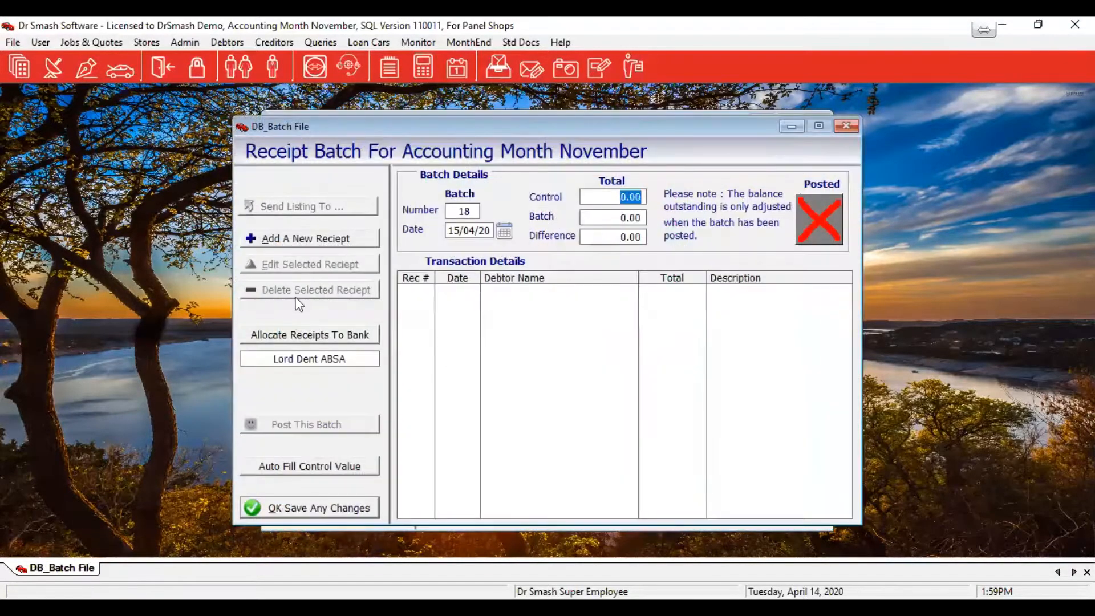
{"action": "left_click", "coordinate": [266, 240]}
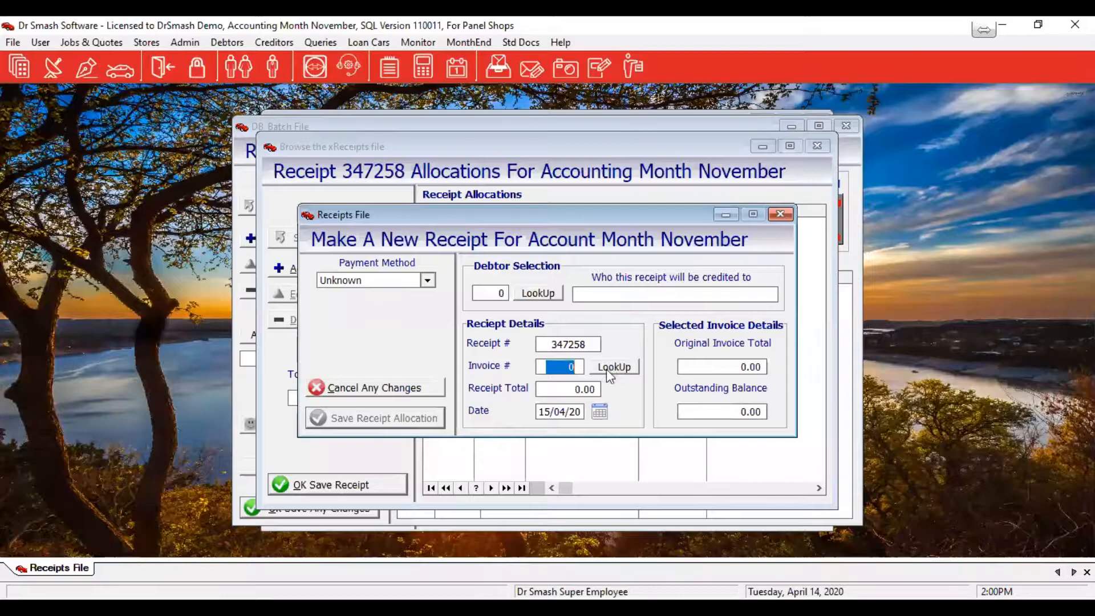
Set the receipt's debtor to insurer Alexander Forbes and look up its invoices
{"action": "left_click_drag", "start_coordinate": [556, 364], "coordinate": [606, 371]}
{"action": "left_click", "coordinate": [552, 299]}
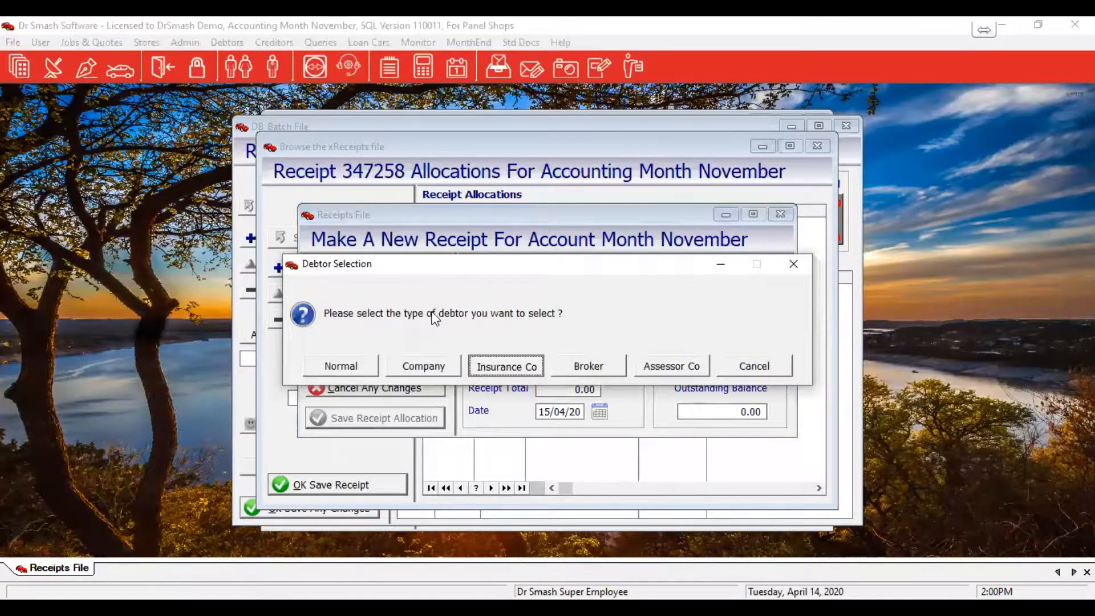
{"action": "key", "text": "Return"}
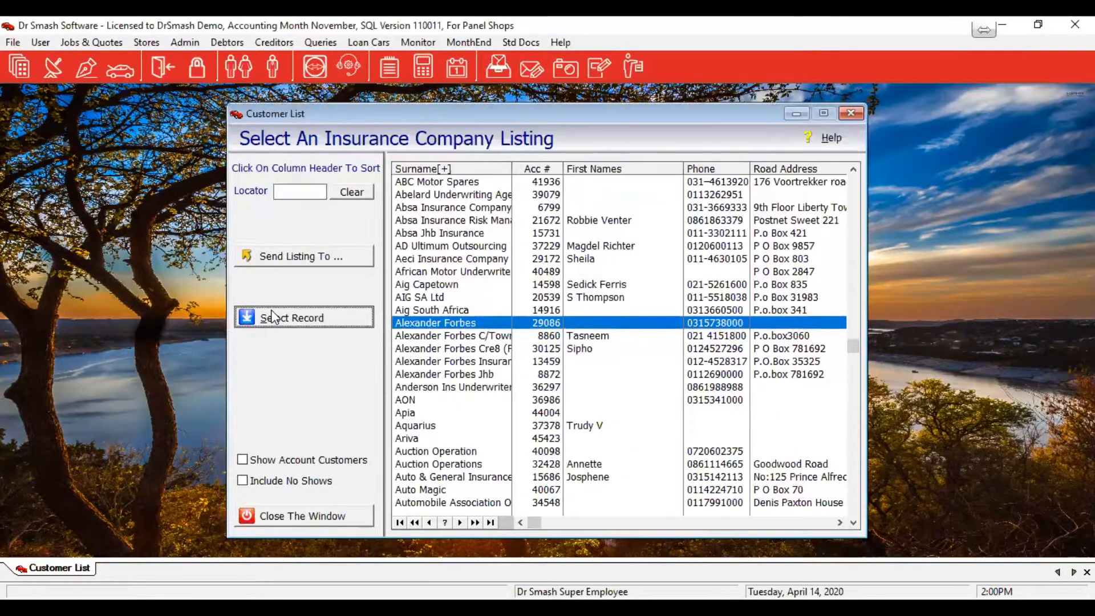
{"action": "left_click", "coordinate": [274, 317]}
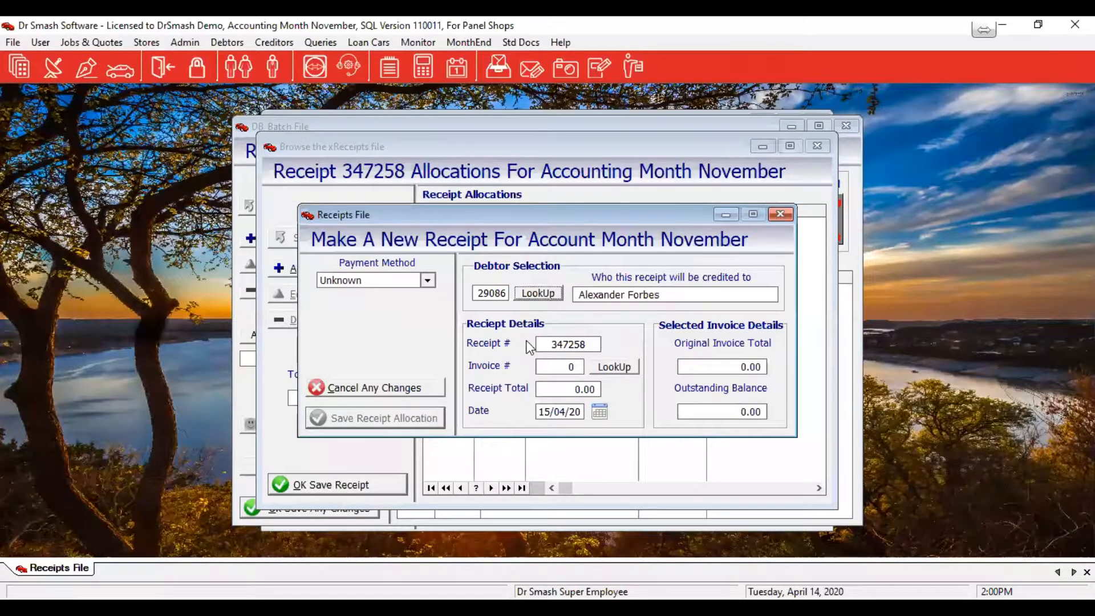
{"action": "left_click", "coordinate": [626, 368]}
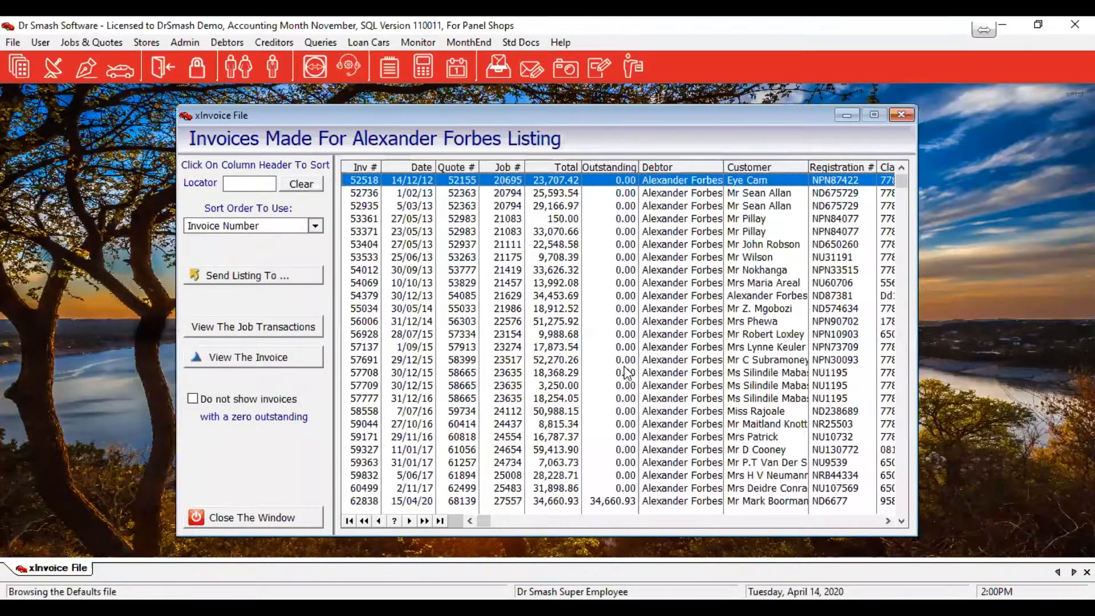
Hide zero-outstanding invoices and allocate the receipt to invoice 62838 for 34,660.93
{"action": "key", "text": "ctrl+Page_Down"}
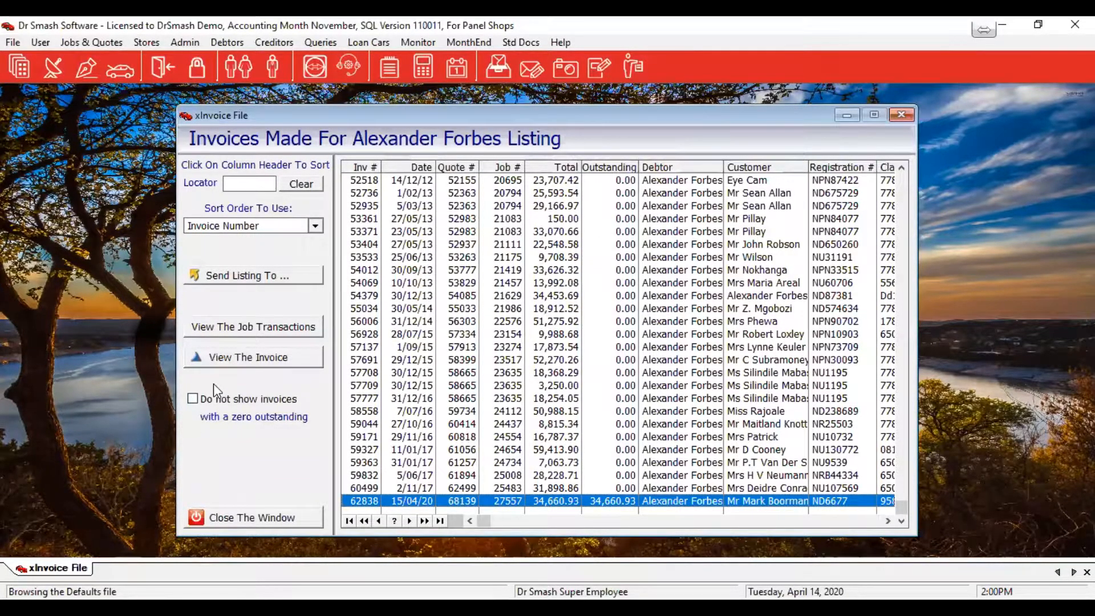
{"action": "left_click", "coordinate": [191, 399]}
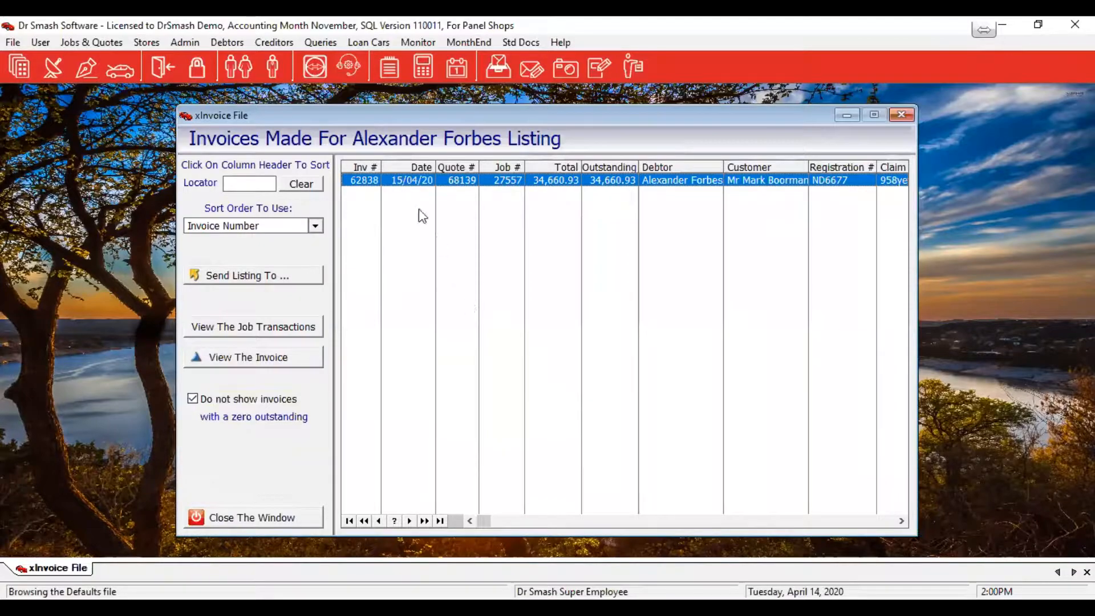
{"action": "double_click", "coordinate": [622, 182]}
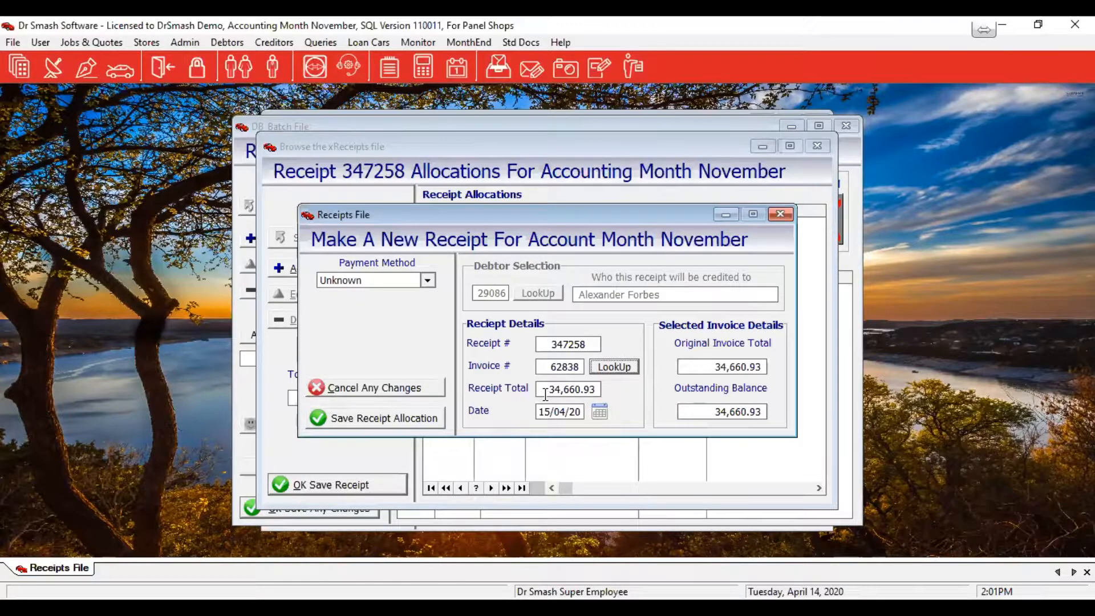
Set receipt 347258 to 34,000.00 and start credit note 61186 for the 660.93 balance
{"action": "left_click_drag", "start_coordinate": [546, 391], "coordinate": [599, 388]}
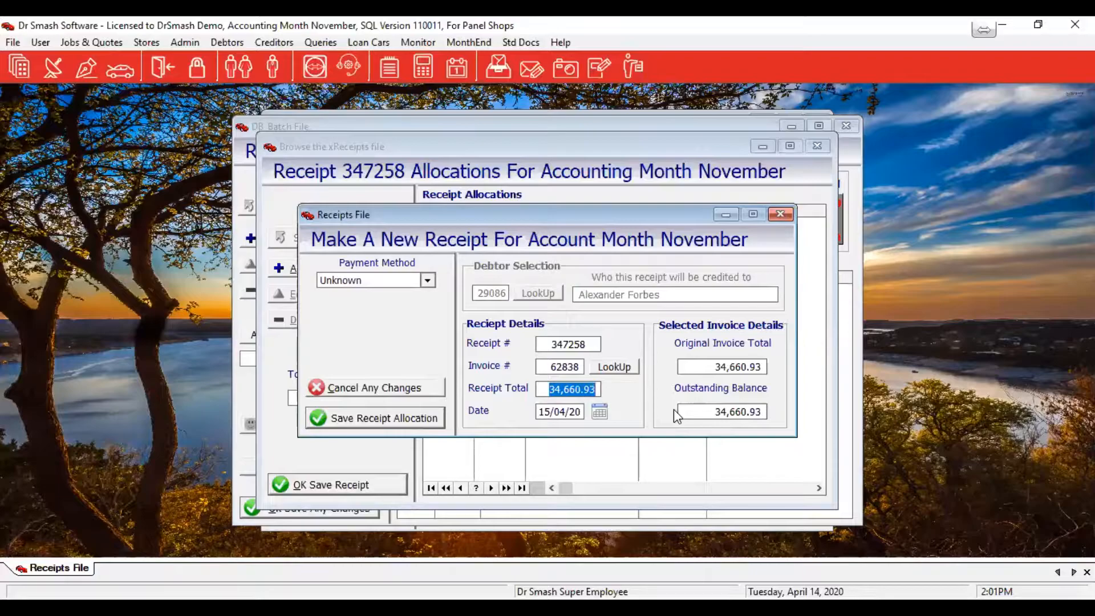
{"action": "type", "text": "3400"}
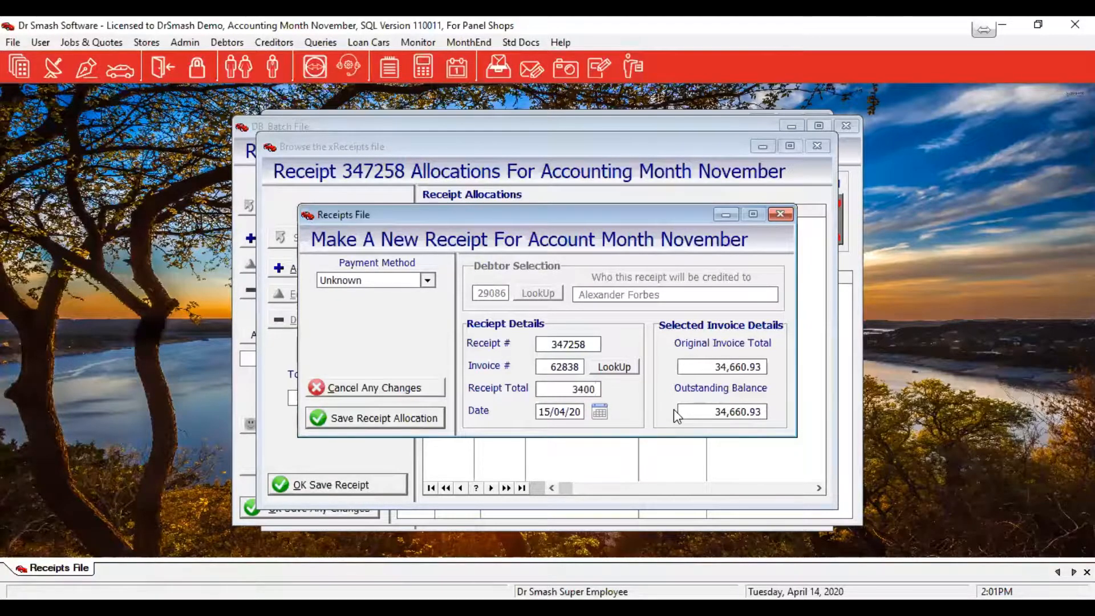
{"action": "type", "text": "0"}
{"action": "key", "text": "Tab"}
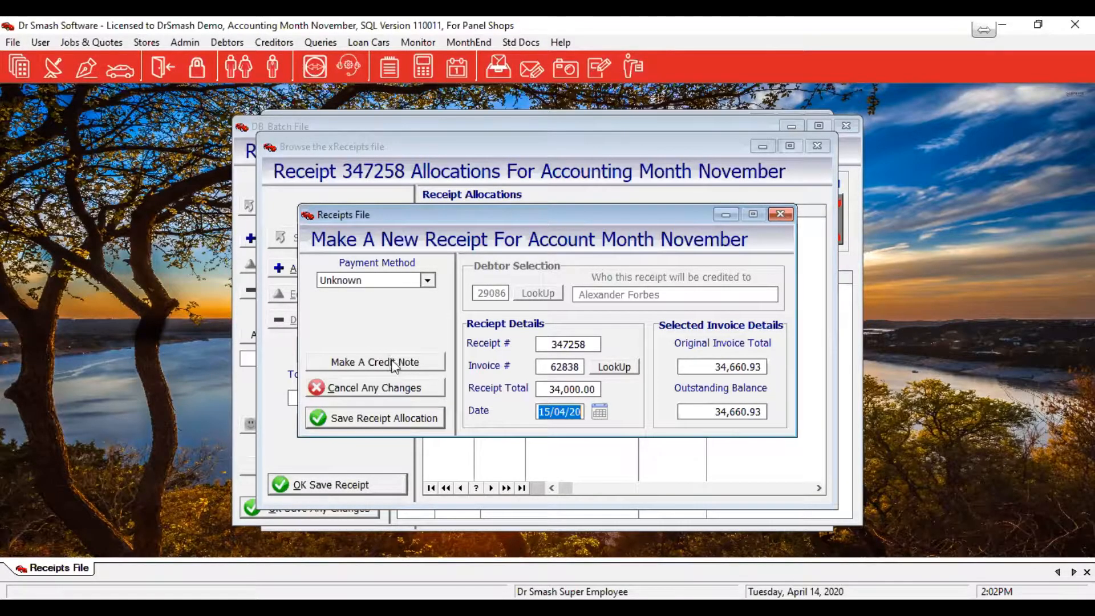
{"action": "left_click", "coordinate": [395, 363]}
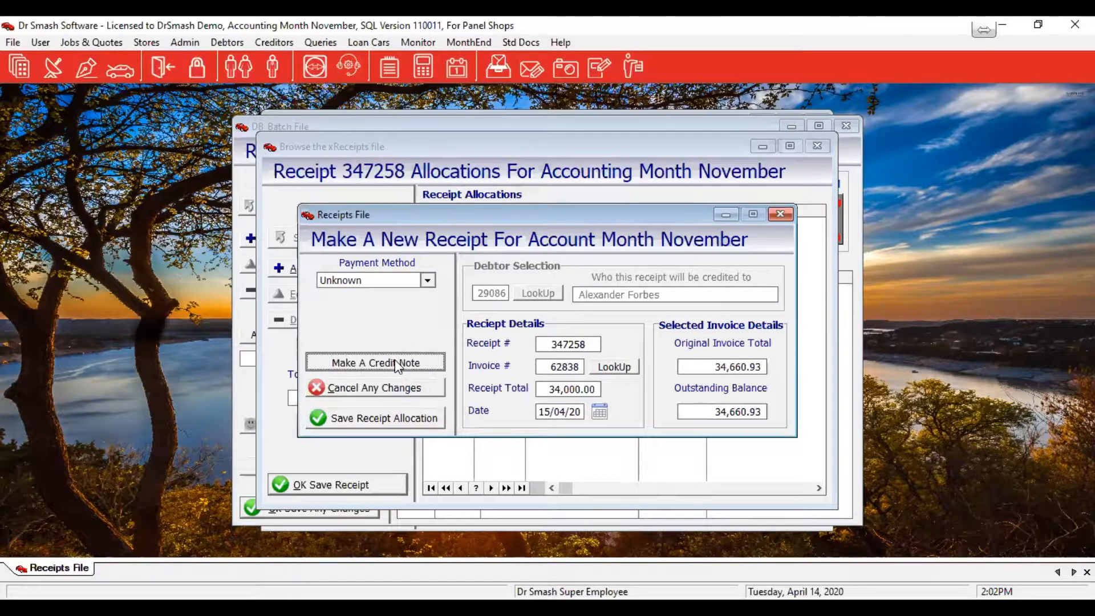
{"action": "left_click", "coordinate": [395, 363]}
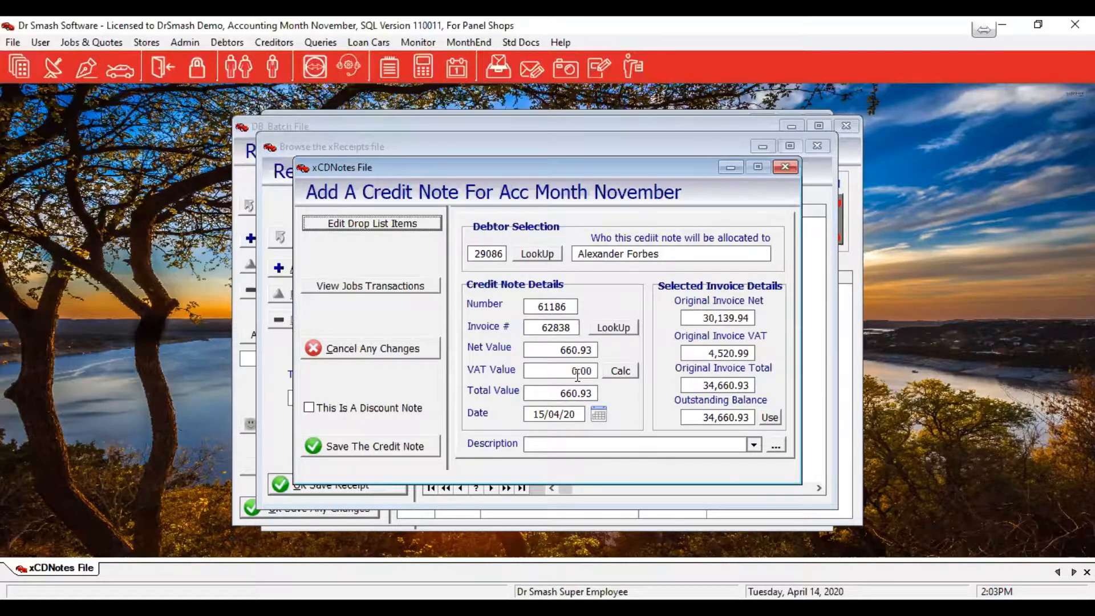
Split the 660.93 credit note into net 574.72 plus 86.21 VAT, leaving it unmarked as a discount note
{"action": "left_click", "coordinate": [620, 372]}
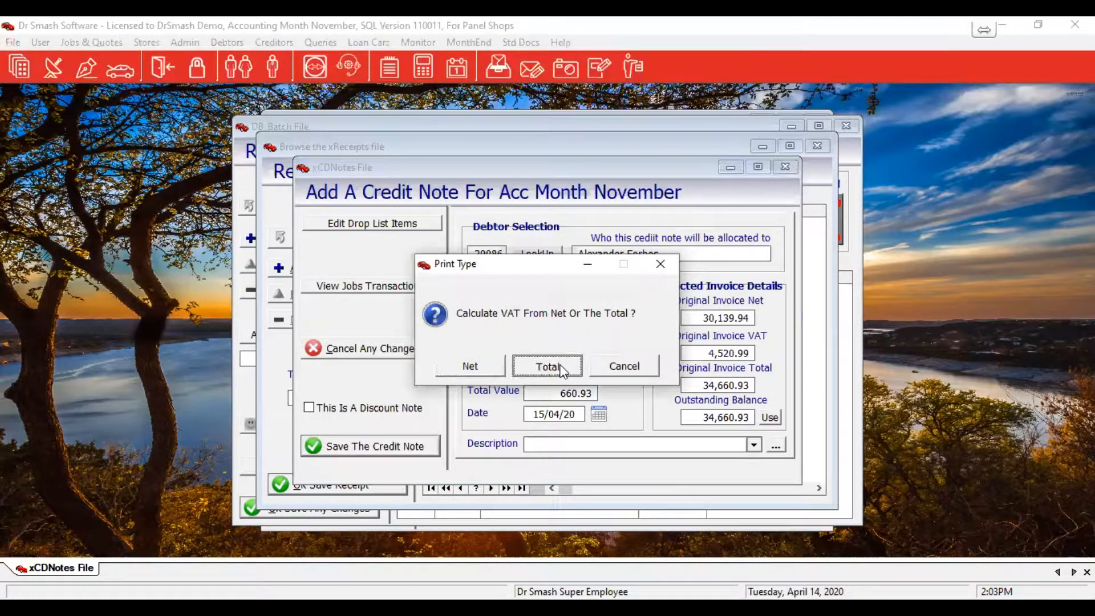
{"action": "left_click", "coordinate": [563, 369]}
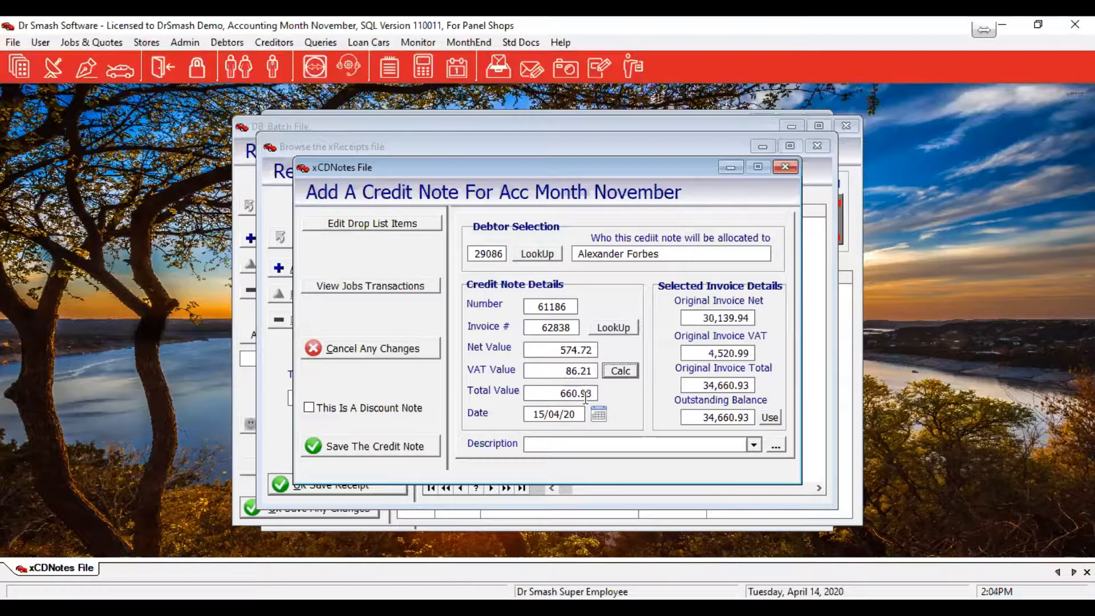
{"action": "left_click", "coordinate": [323, 405]}
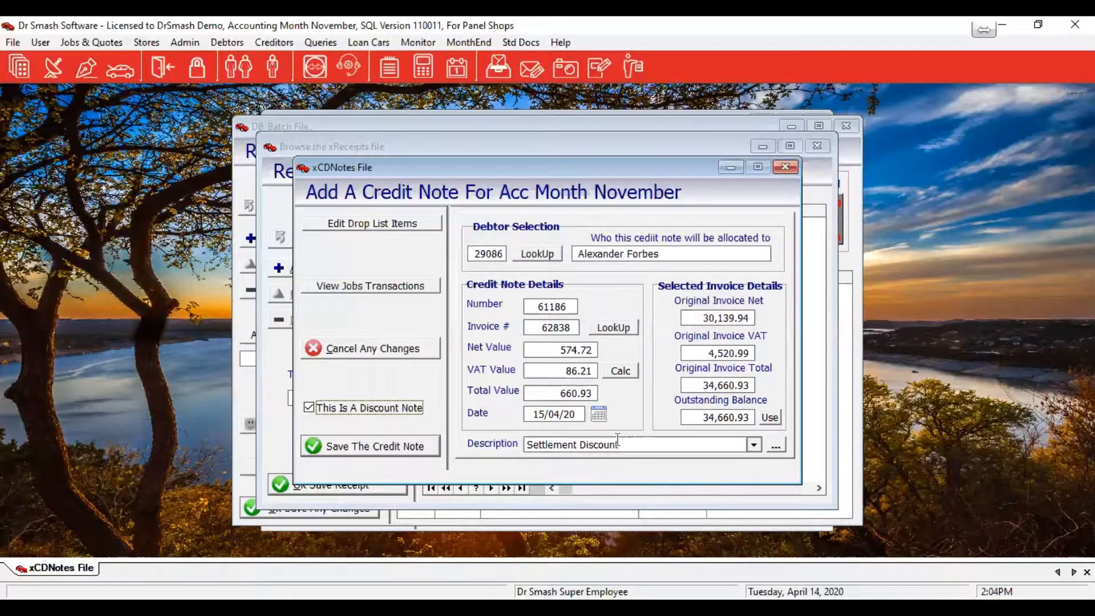
{"action": "left_click", "coordinate": [308, 407]}
Replace the Settlement Discount description with 'EXtra Not authorised'
{"action": "left_click_drag", "start_coordinate": [627, 444], "coordinate": [439, 444]}
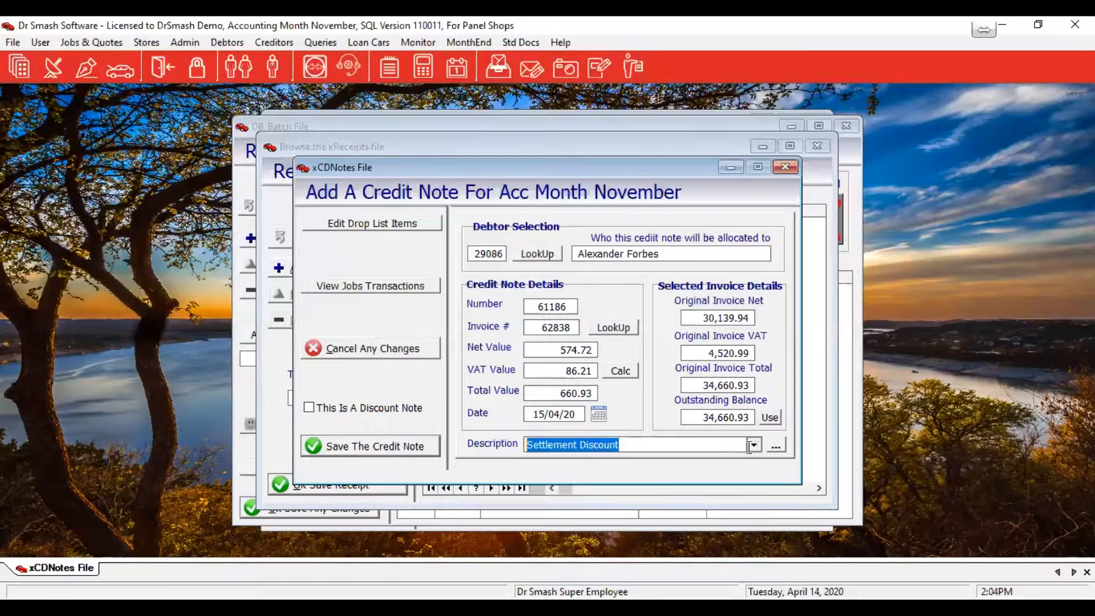
{"action": "type", "text": "EXtra "}
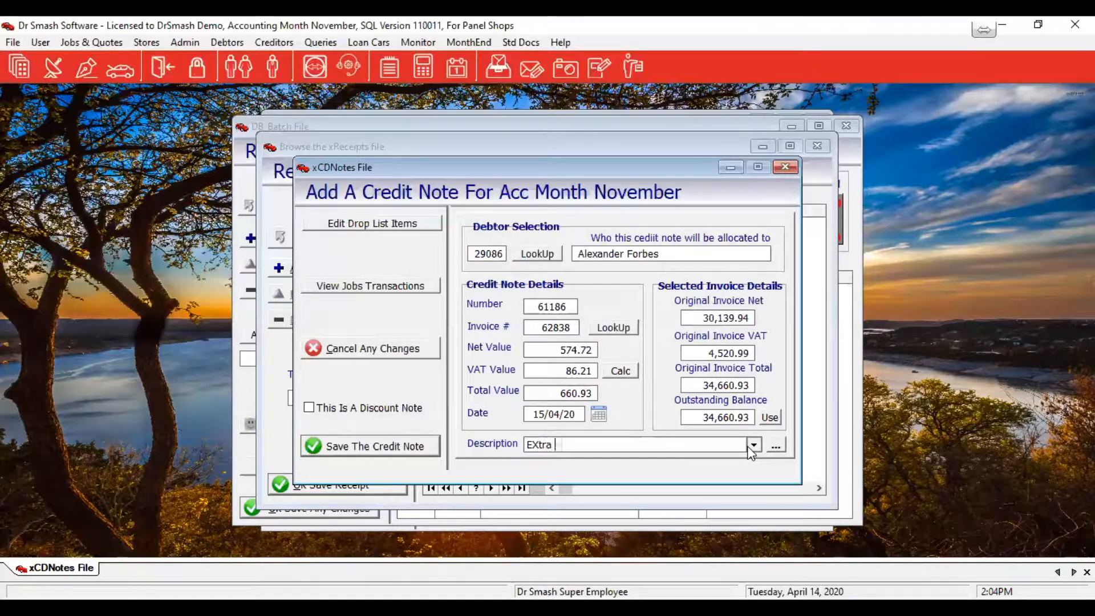
{"action": "type", "text": "Notauthorised"}
{"action": "left_click", "coordinate": [571, 444]}
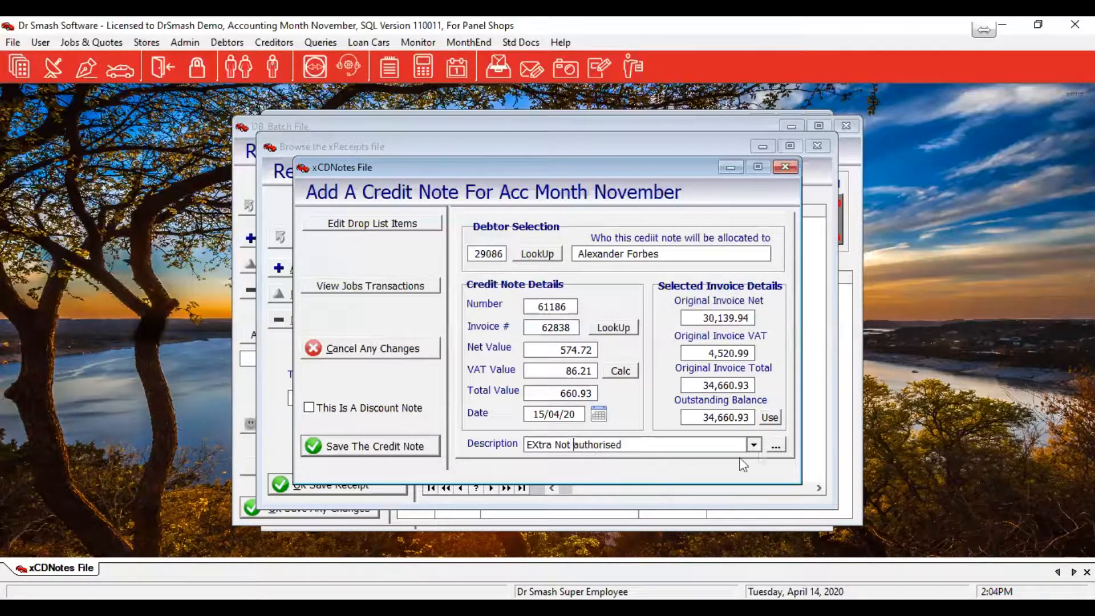
{"action": "left_click", "coordinate": [754, 446]}
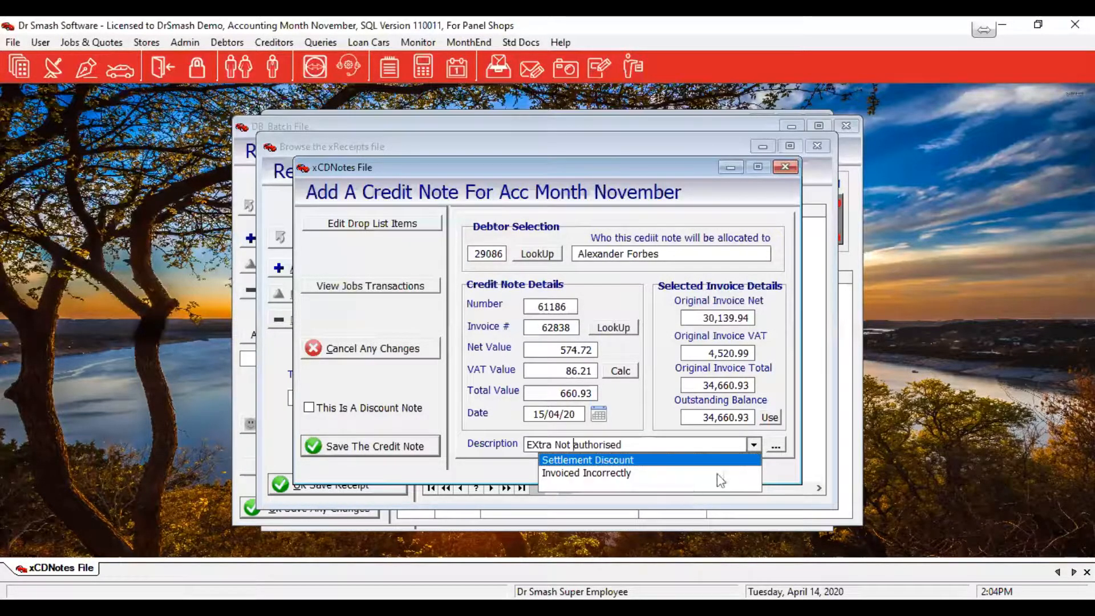
{"action": "left_click", "coordinate": [755, 445]}
{"action": "left_click", "coordinate": [776, 445]}
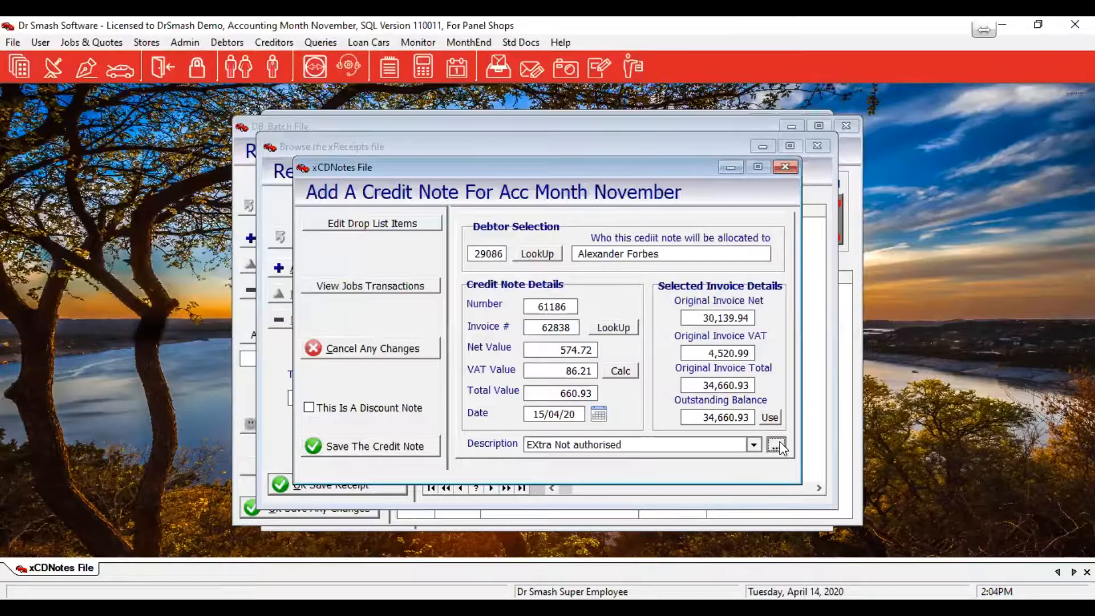
Relabel the unused credit note Item 3 drop-list entry as 'Extra Not Authorised' and save it
{"action": "left_click", "coordinate": [375, 226]}
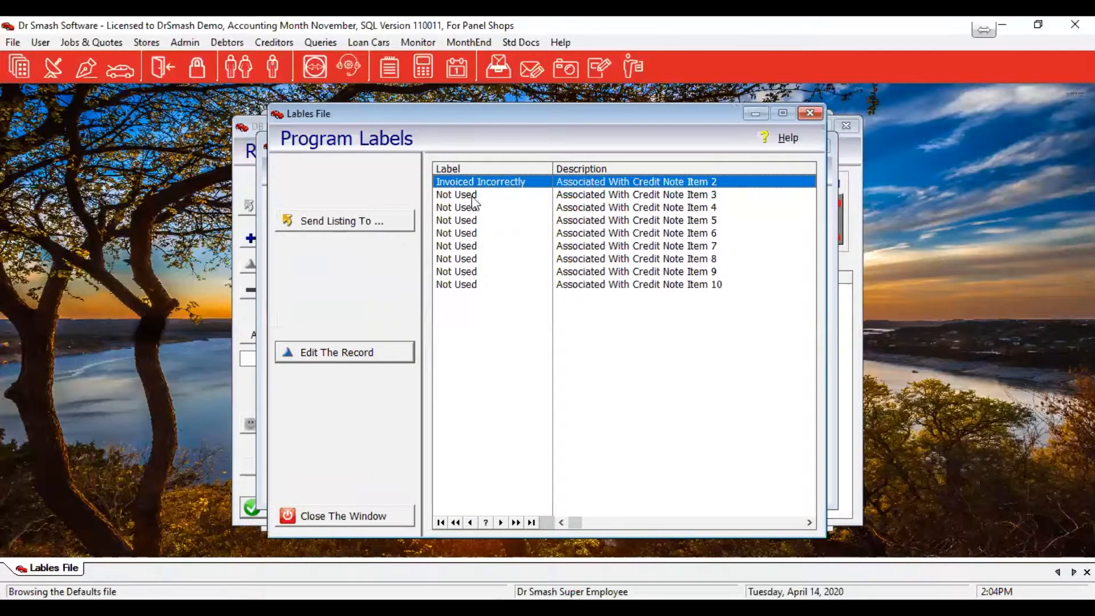
{"action": "left_click", "coordinate": [472, 196]}
{"action": "left_click", "coordinate": [362, 351]}
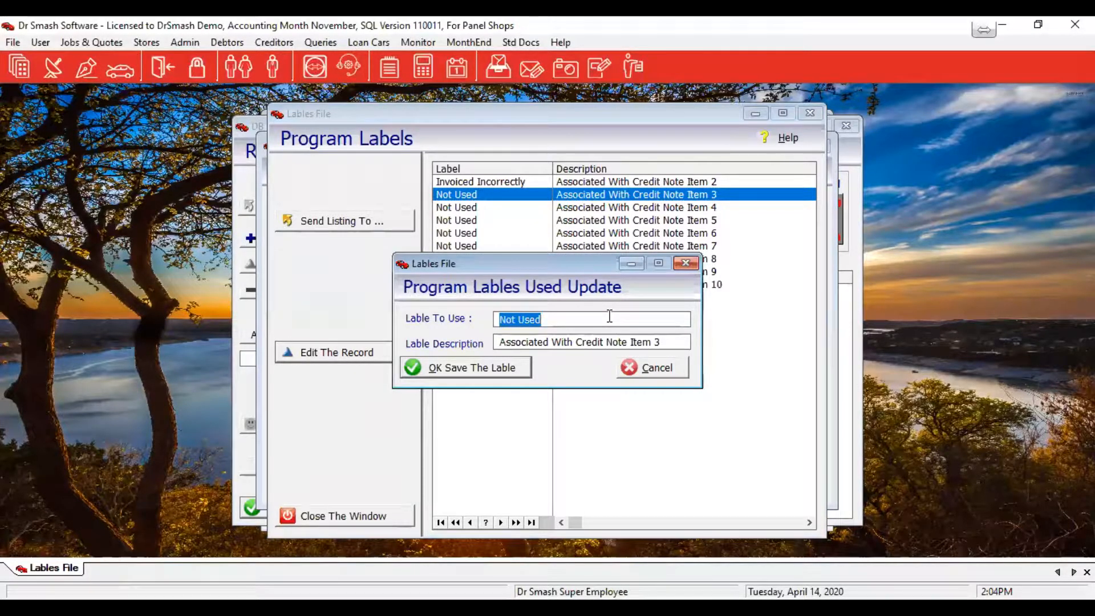
{"action": "type", "text": "E"}
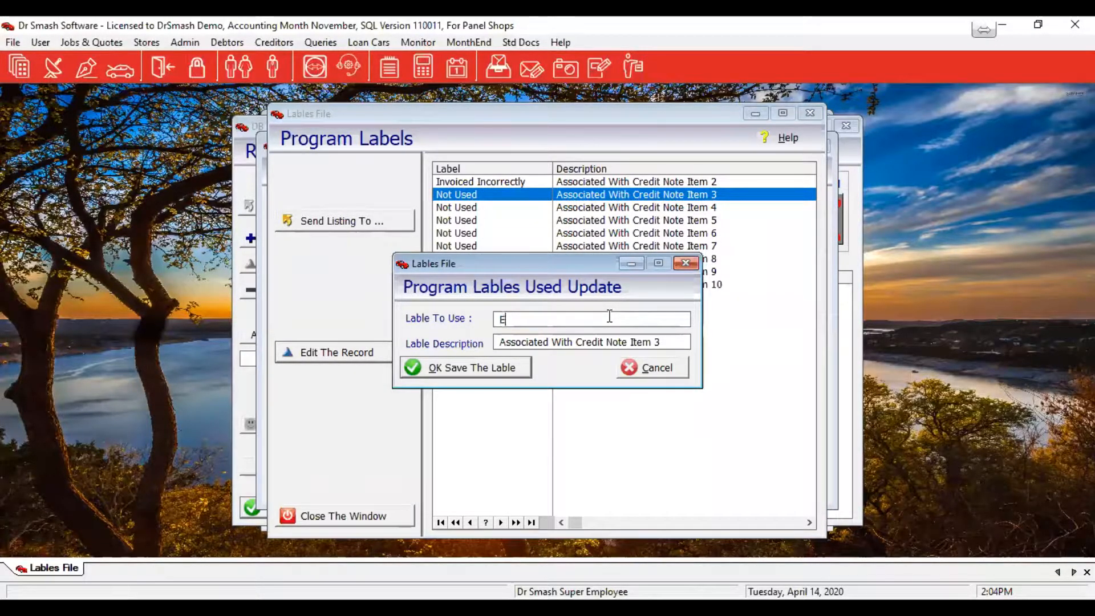
{"action": "type", "text": "xtra Not "}
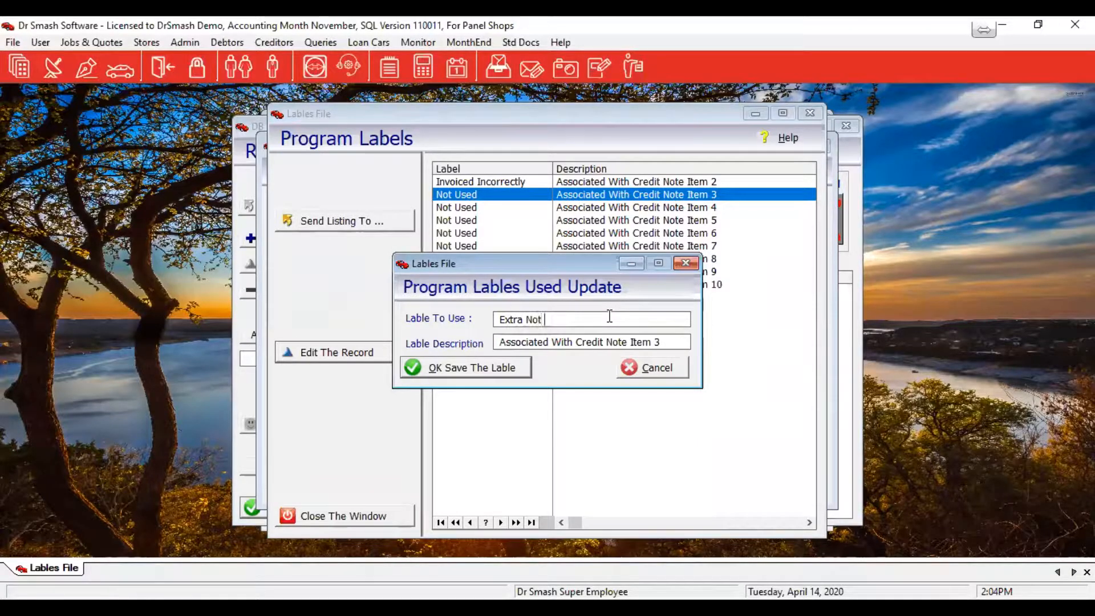
{"action": "type", "text": "Authorised"}
{"action": "left_click", "coordinate": [478, 368]}
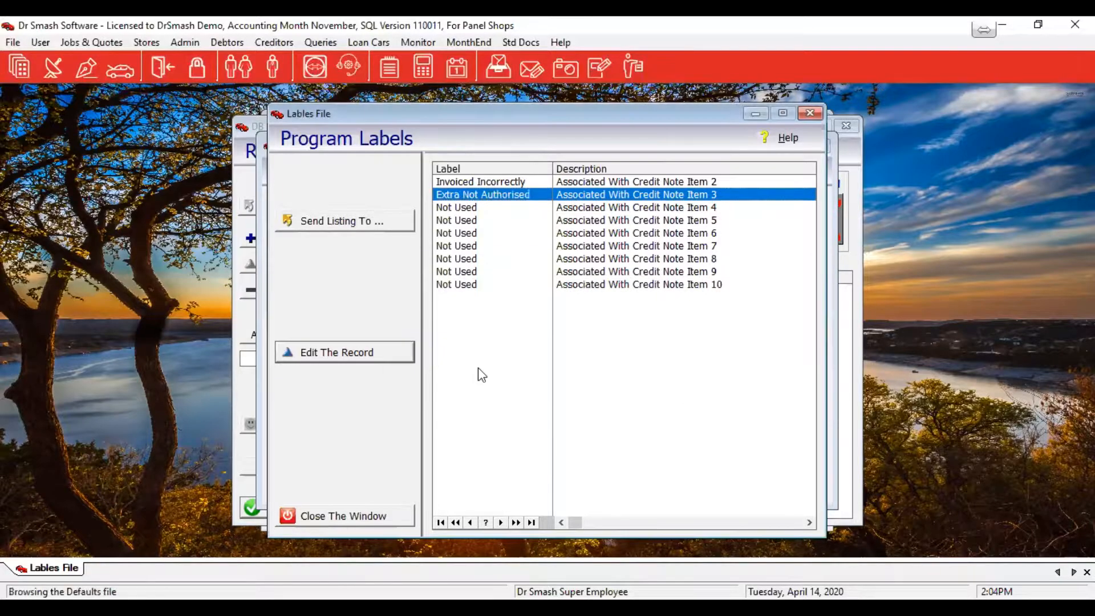
{"action": "left_click", "coordinate": [384, 515]}
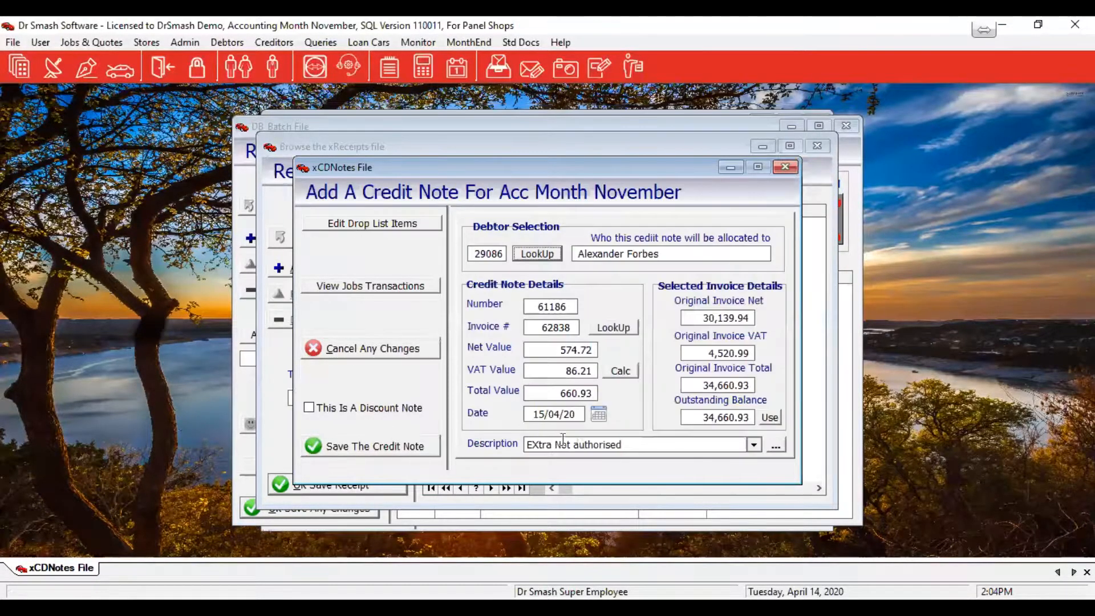
Show the Description drop-down to confirm 'Extra Not Authorised' is now listed
{"action": "left_click", "coordinate": [753, 445]}
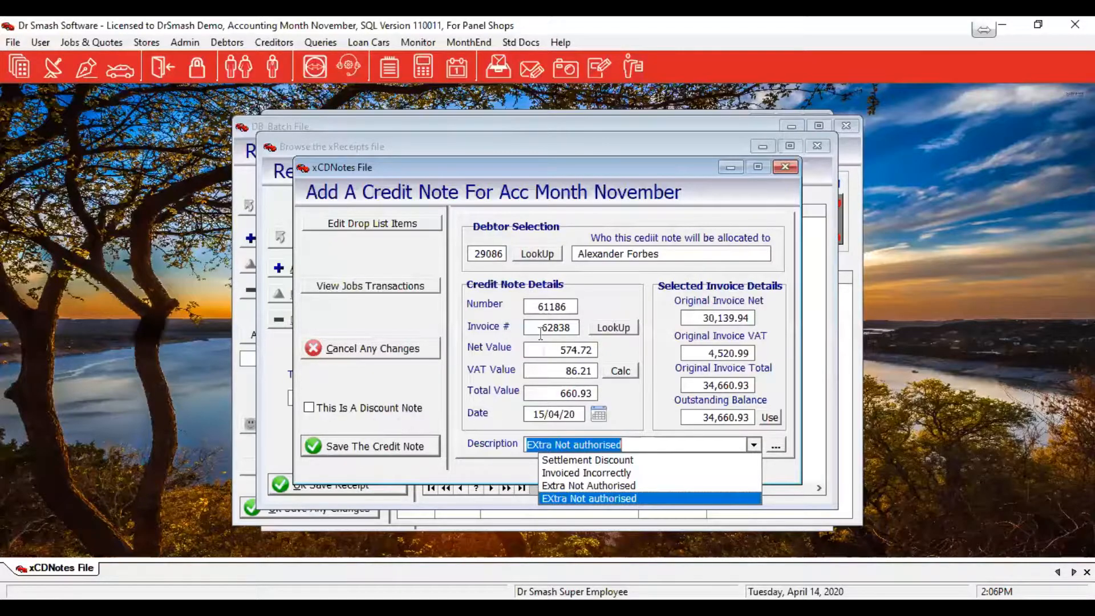
Close the description list and save the 660.93 credit note against invoice 62838
{"action": "left_click", "coordinate": [373, 446]}
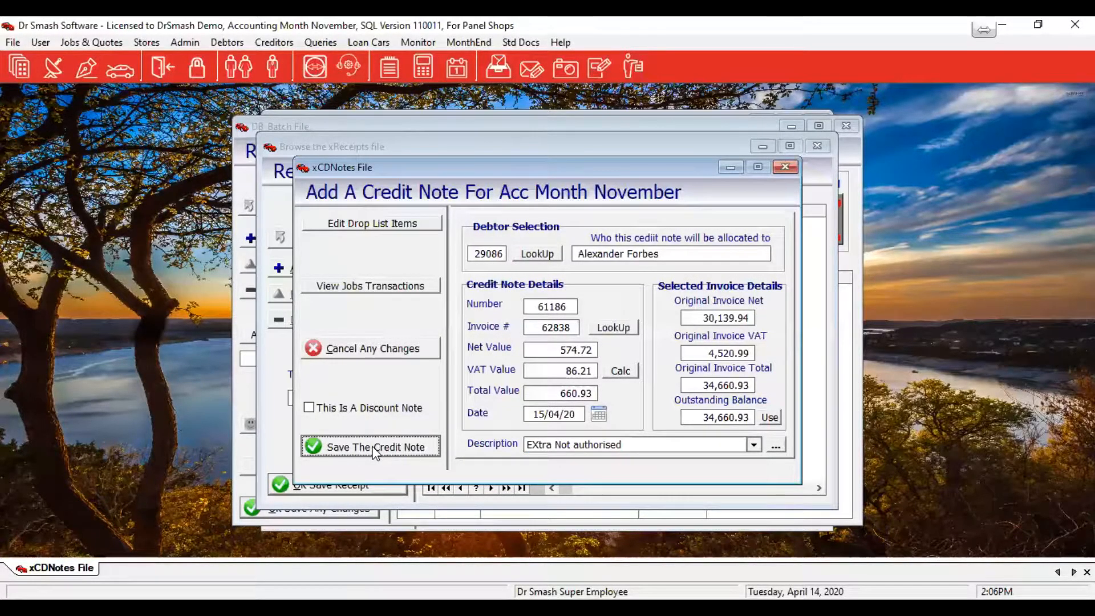
{"action": "left_click", "coordinate": [374, 447]}
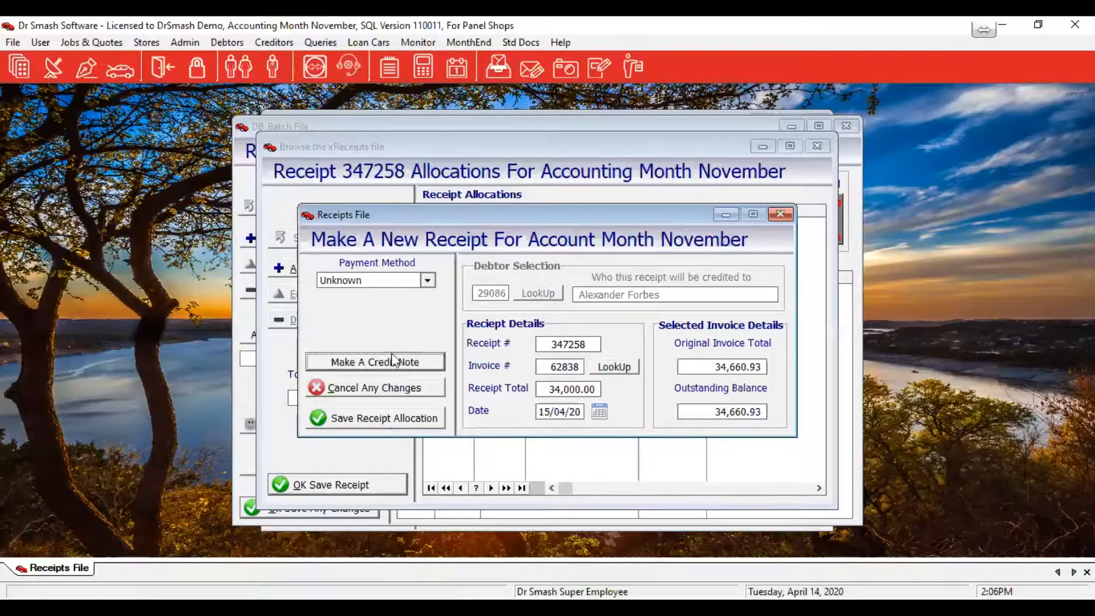
Set receipt 347258's payment method to Transfer and save its 34,000.00 allocation to invoice 62838
{"action": "left_click", "coordinate": [428, 281]}
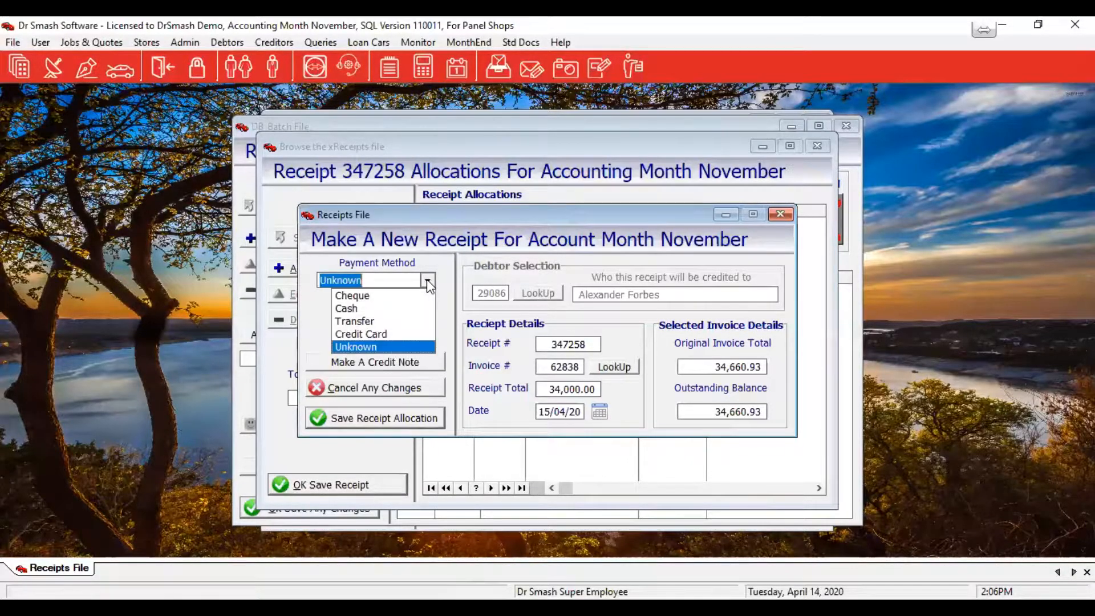
{"action": "left_click", "coordinate": [357, 322]}
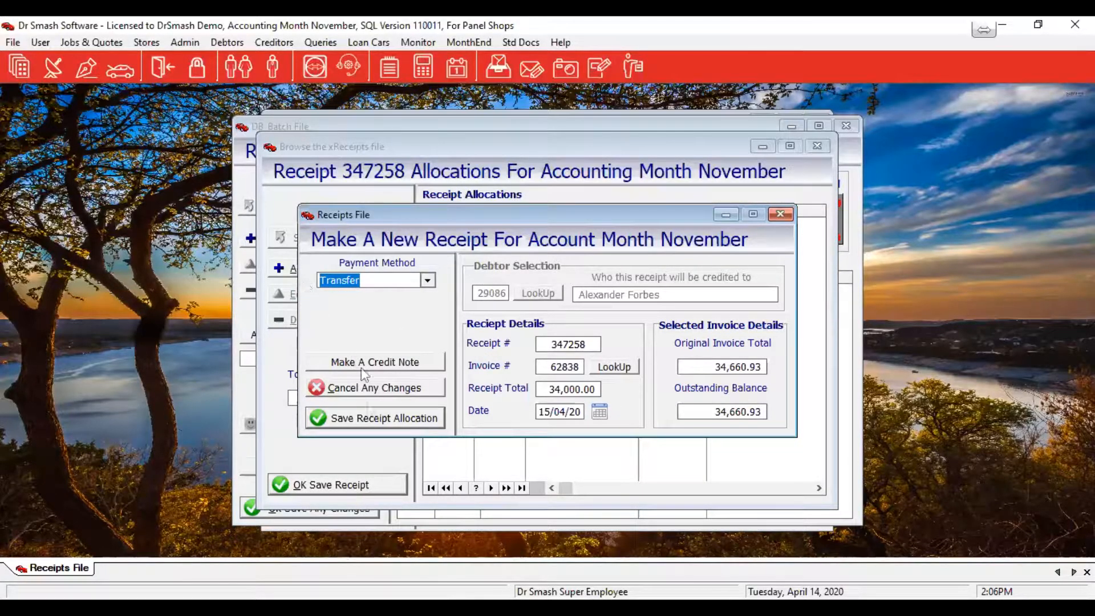
{"action": "left_click", "coordinate": [366, 420]}
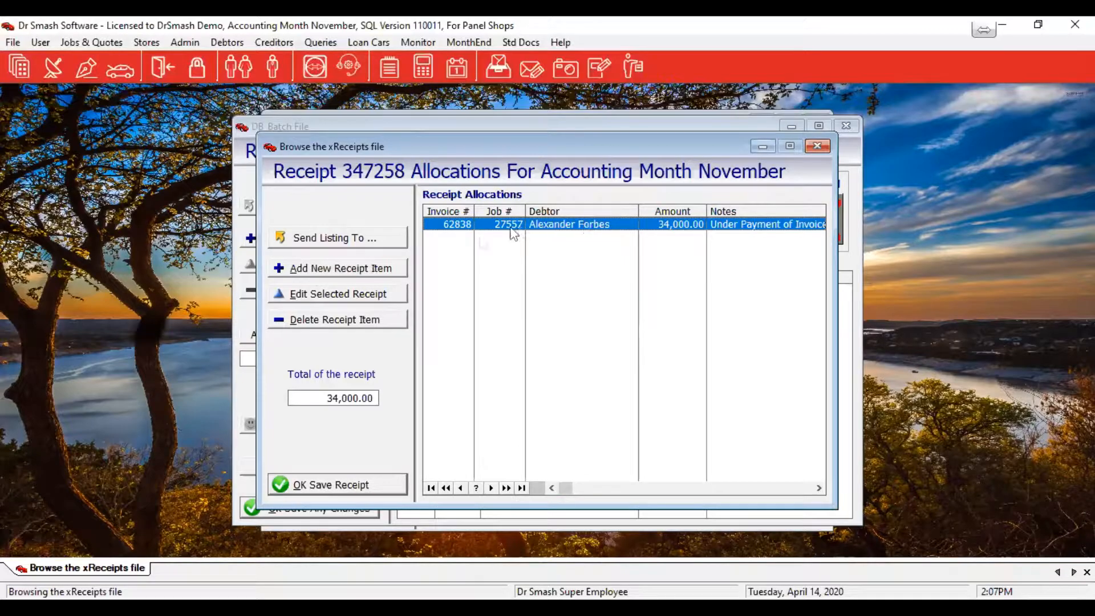
Save the receipt, auto-fill batch 18's control value to 34,000.00 and post the batch
{"action": "left_click", "coordinate": [315, 483]}
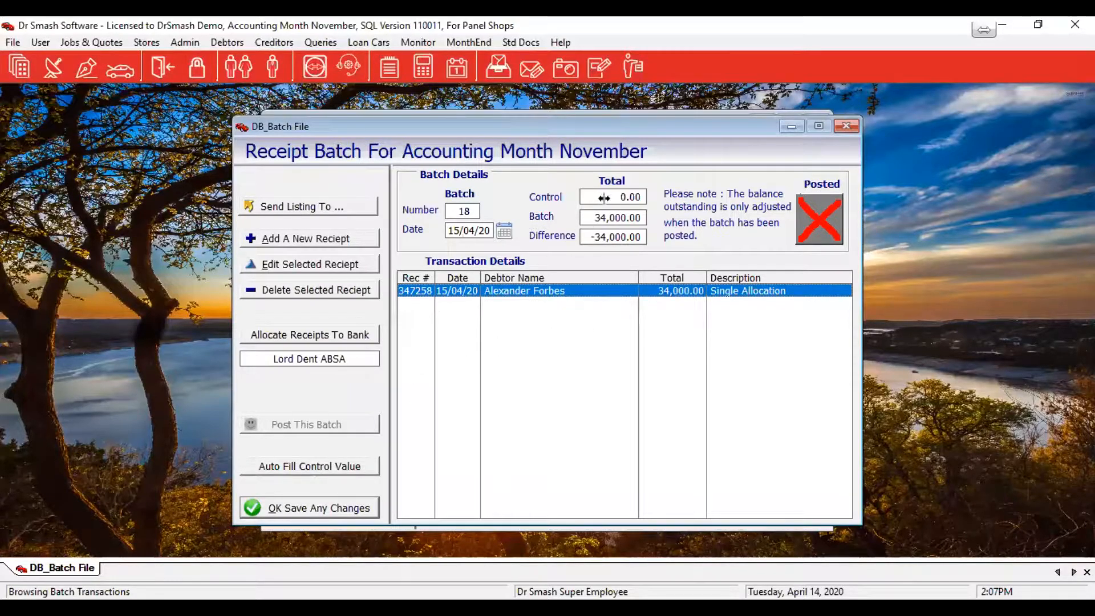
{"action": "left_click", "coordinate": [292, 472]}
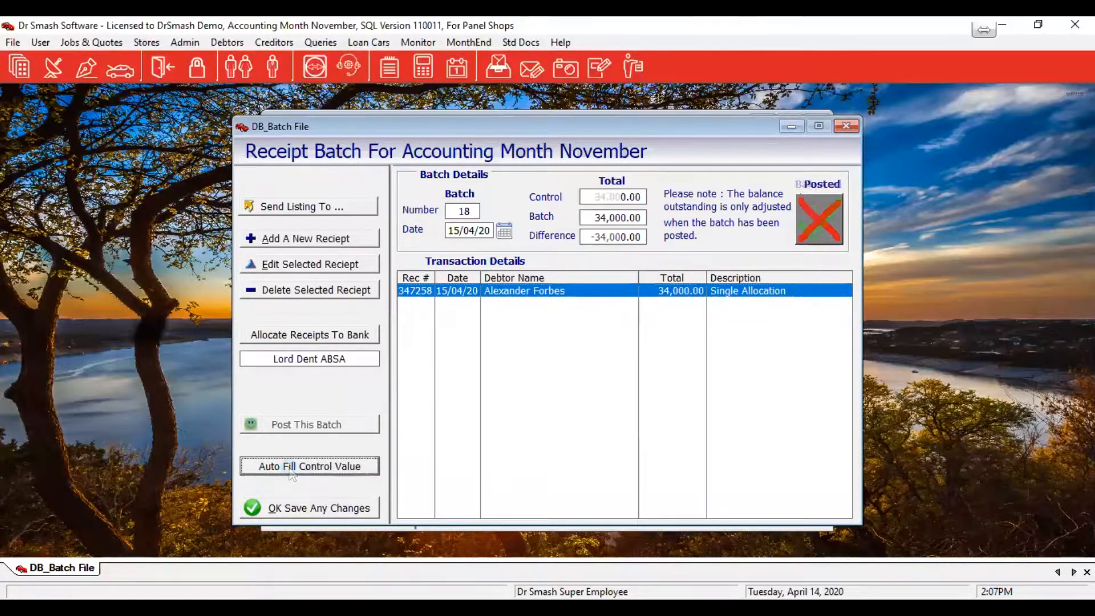
{"action": "left_click", "coordinate": [317, 435]}
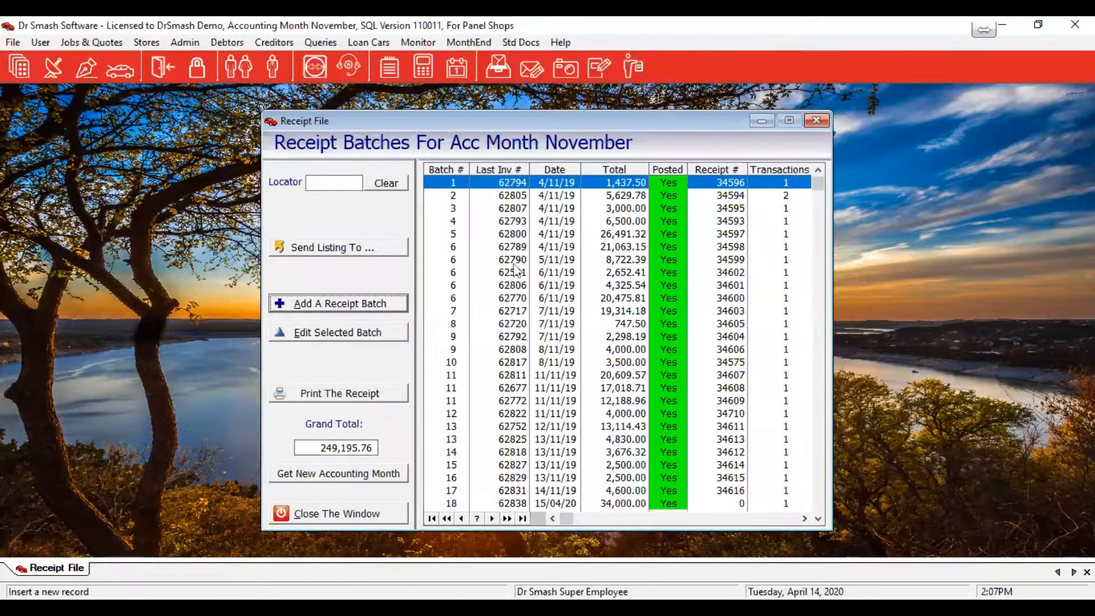
{"action": "left_click", "coordinate": [227, 45]}
{"action": "mouse_move", "coordinate": [231, 106]}
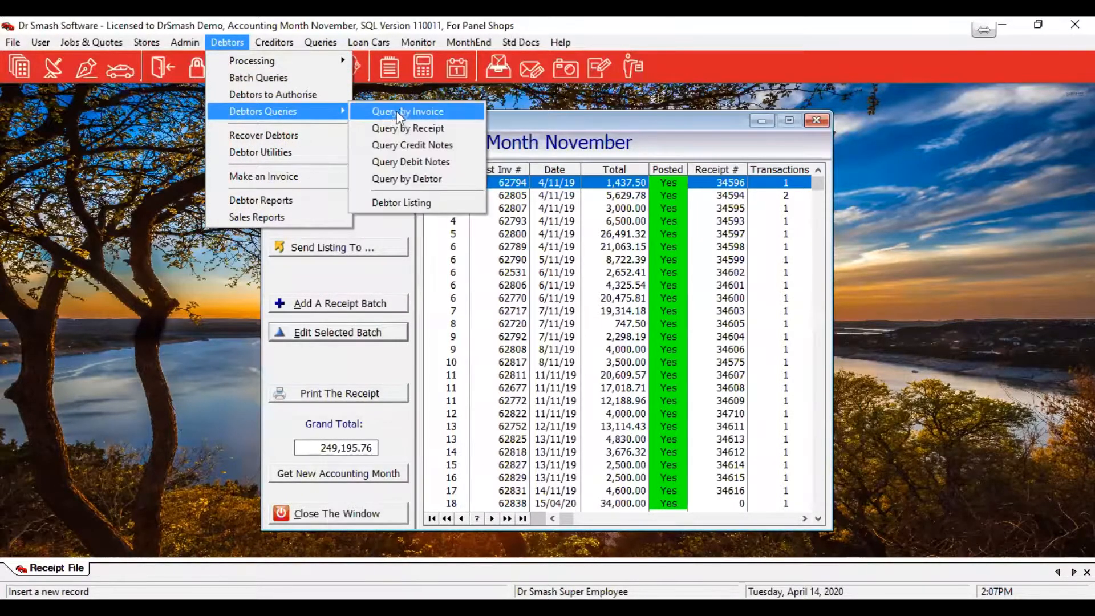
{"action": "left_click", "coordinate": [399, 108]}
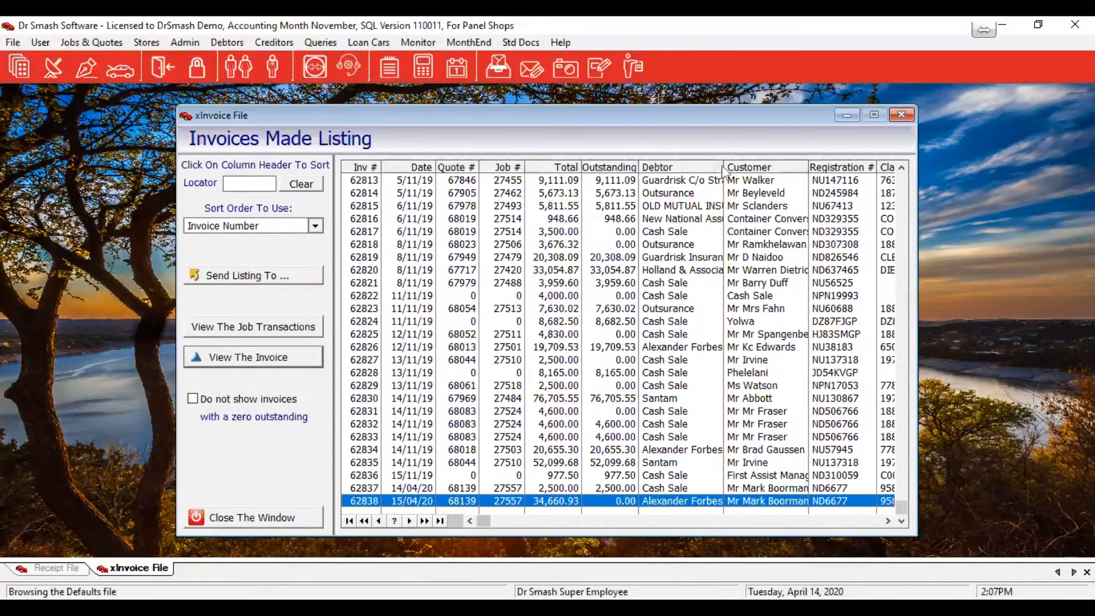
{"action": "left_click_drag", "start_coordinate": [723, 168], "coordinate": [834, 169]}
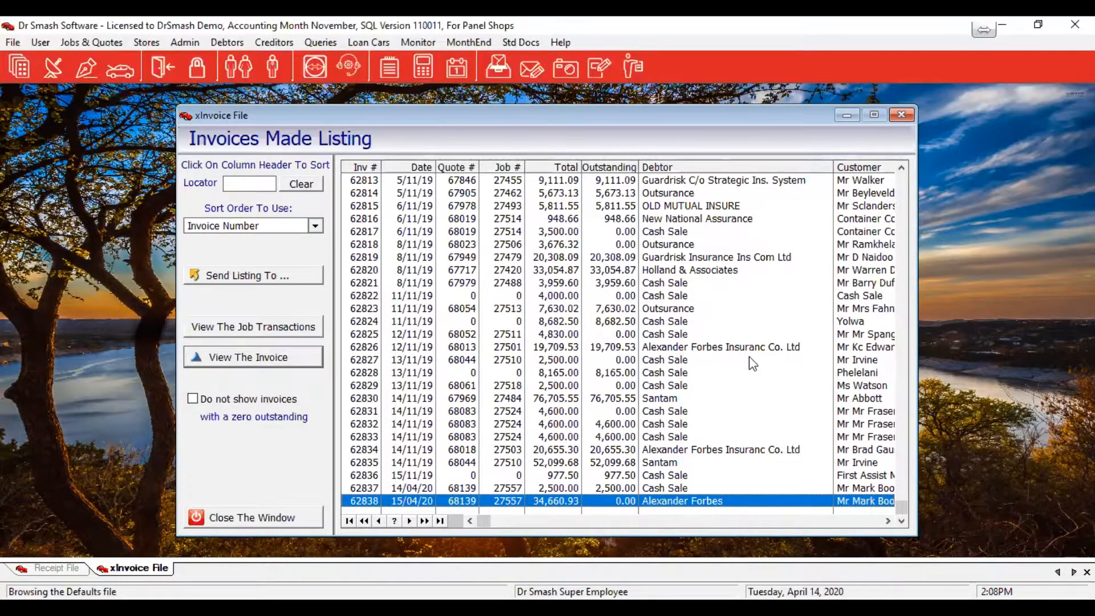
{"action": "left_click", "coordinate": [232, 515]}
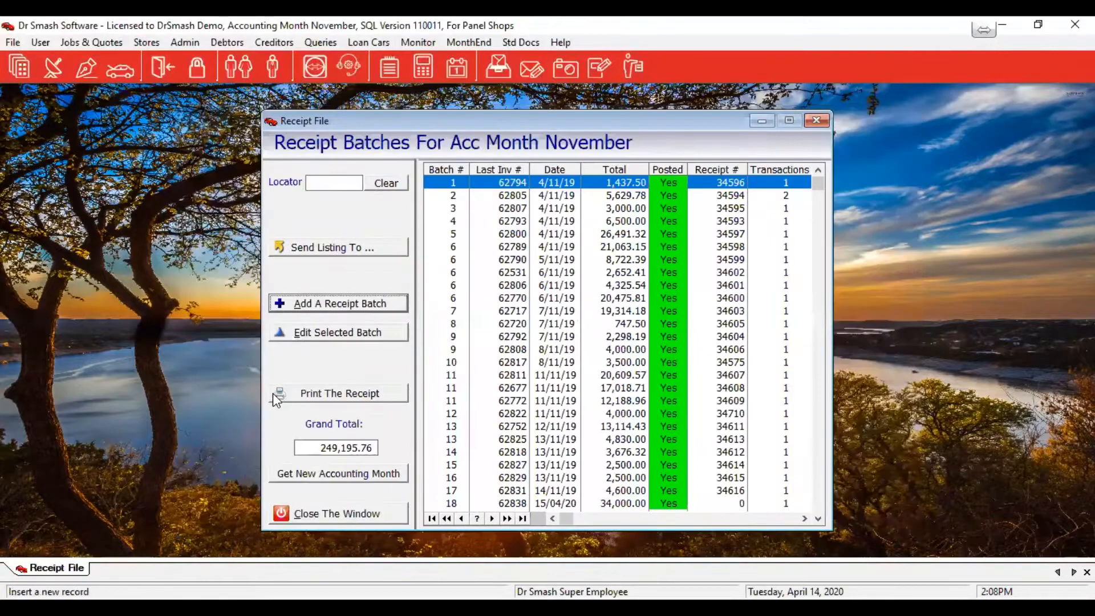
Start a new receipt batch and receipt with debtor Alexander Forbes Insuranc Co. Ltd
{"action": "left_click", "coordinate": [323, 311]}
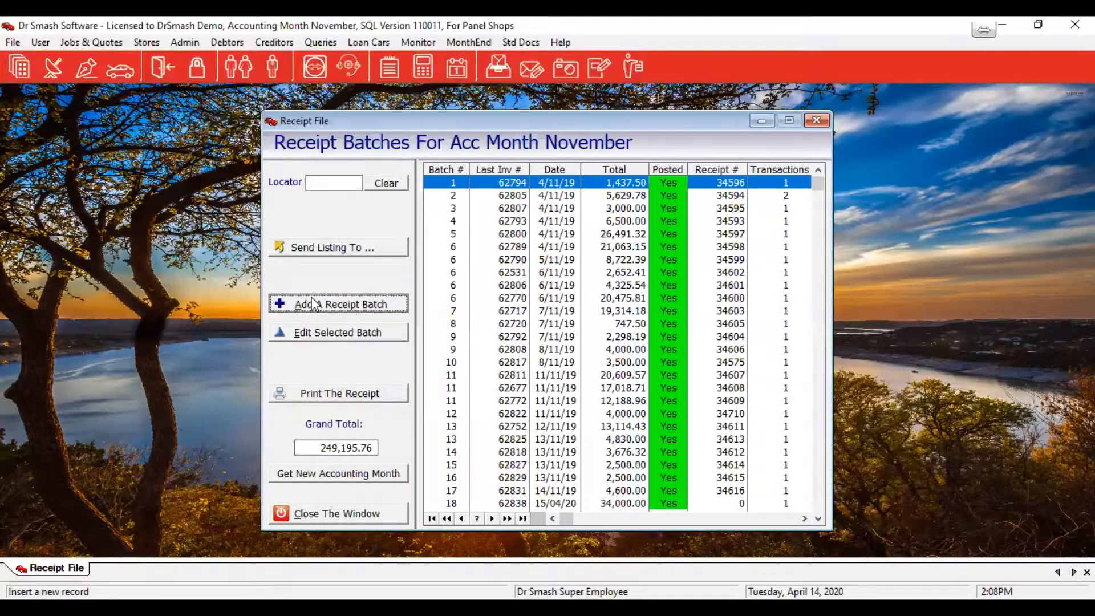
{"action": "left_click", "coordinate": [369, 242]}
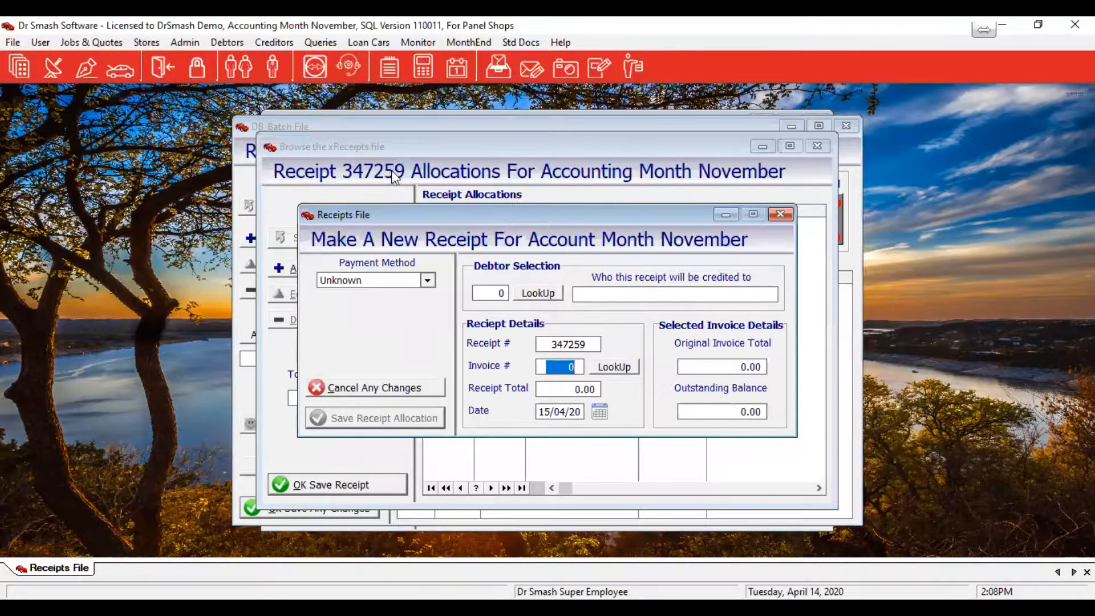
{"action": "left_click", "coordinate": [539, 293]}
{"action": "left_click", "coordinate": [506, 365]}
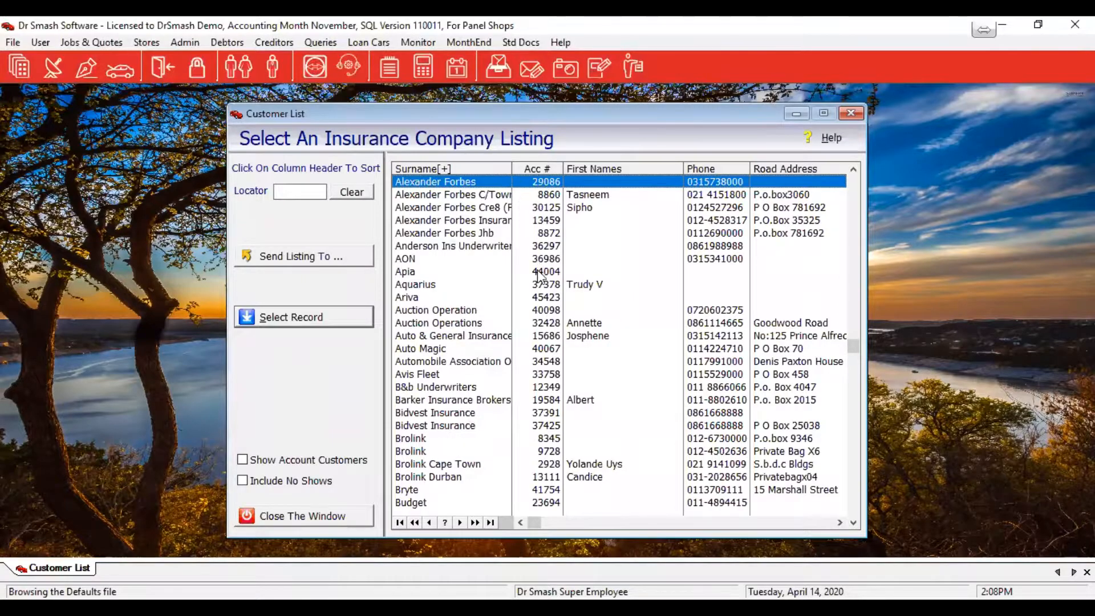
{"action": "scroll", "coordinate": [539, 285], "scroll_direction": "up", "scroll_amount": 2}
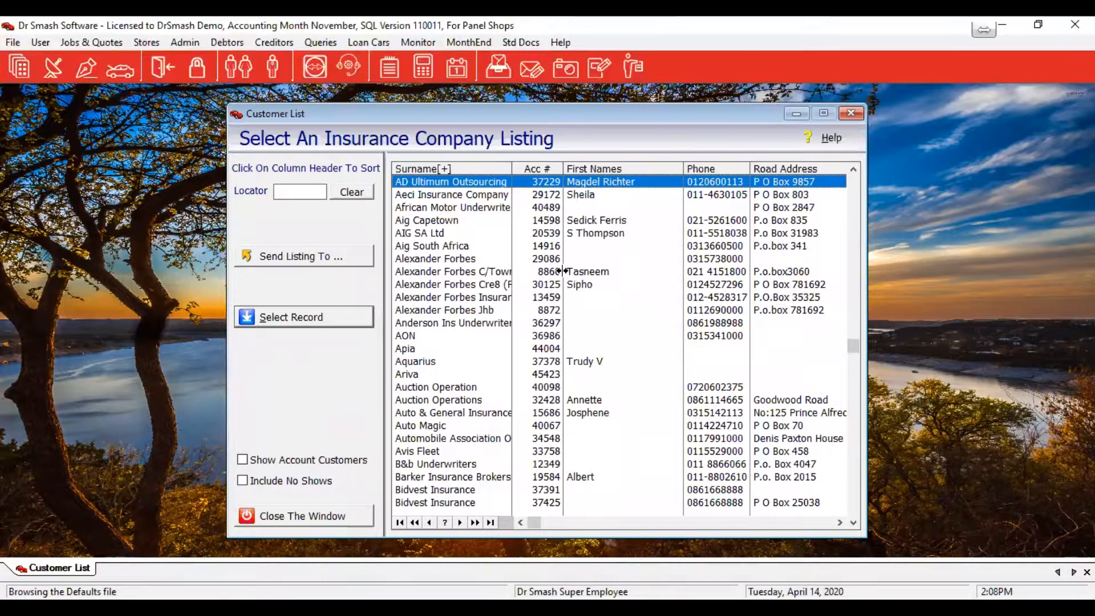
{"action": "left_click", "coordinate": [484, 297]}
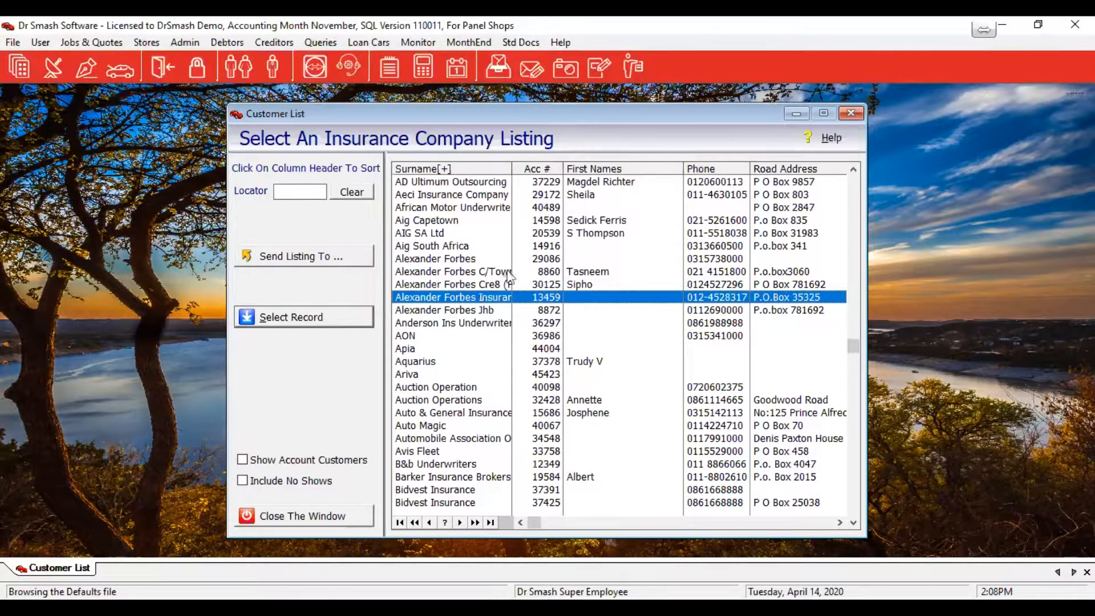
{"action": "left_click_drag", "start_coordinate": [510, 168], "coordinate": [587, 168]}
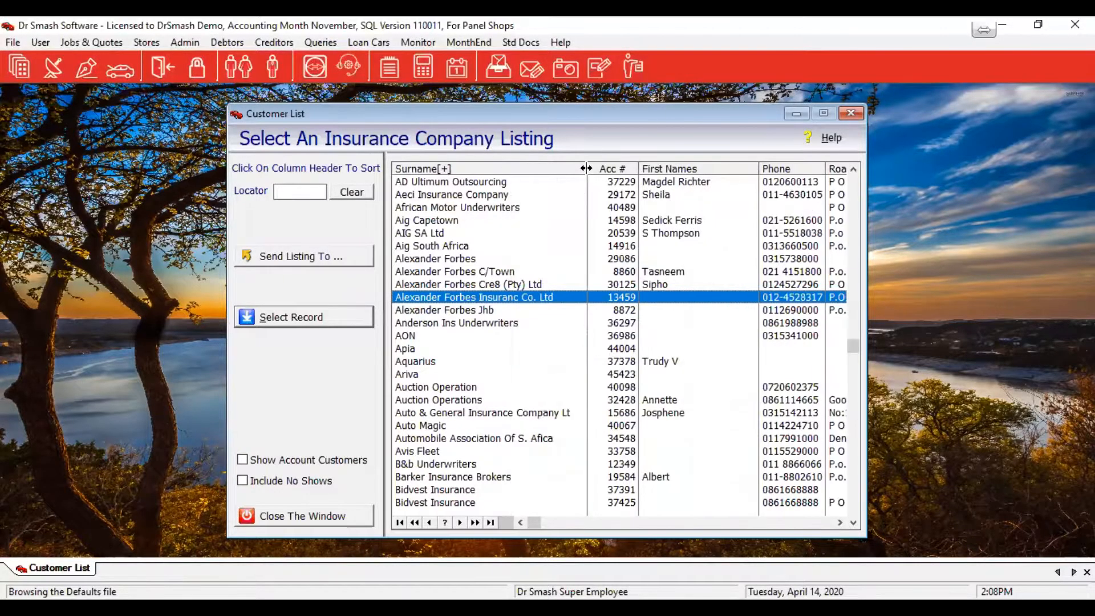
{"action": "double_click", "coordinate": [408, 298]}
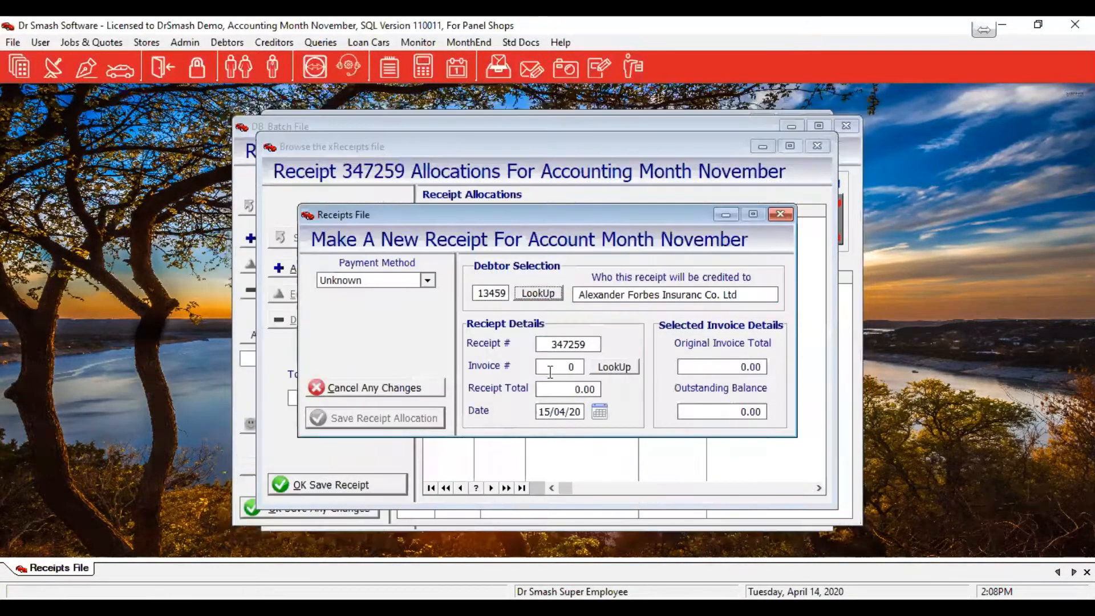
Allocate the receipt to invoice 62834 for its full 20,655.30 as a Transfer payment
{"action": "left_click", "coordinate": [608, 368]}
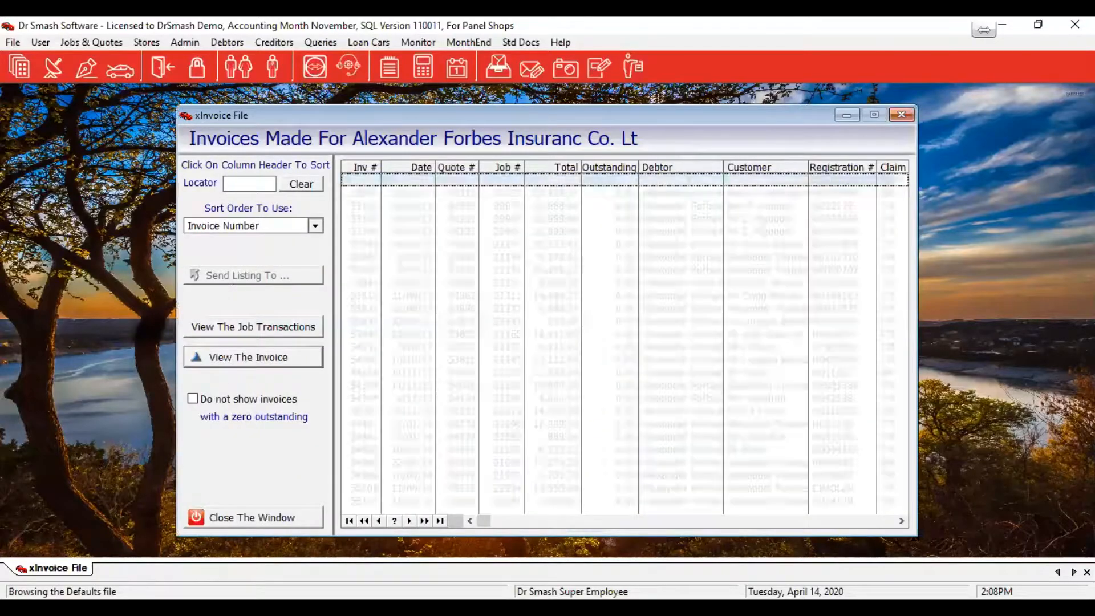
{"action": "left_click", "coordinate": [214, 400]}
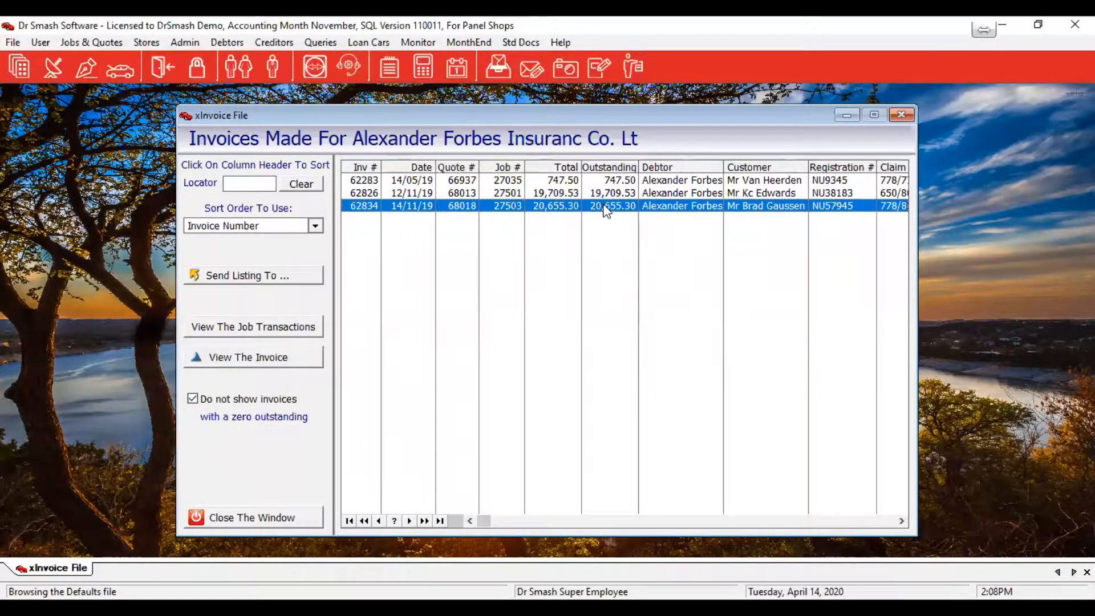
{"action": "double_click", "coordinate": [606, 206]}
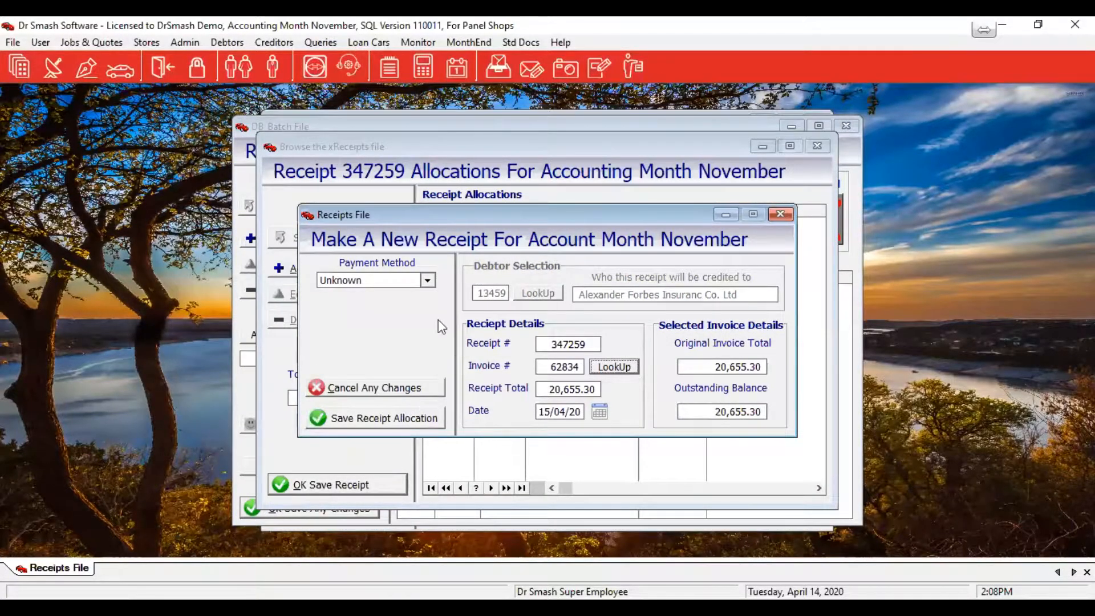
{"action": "left_click", "coordinate": [427, 281]}
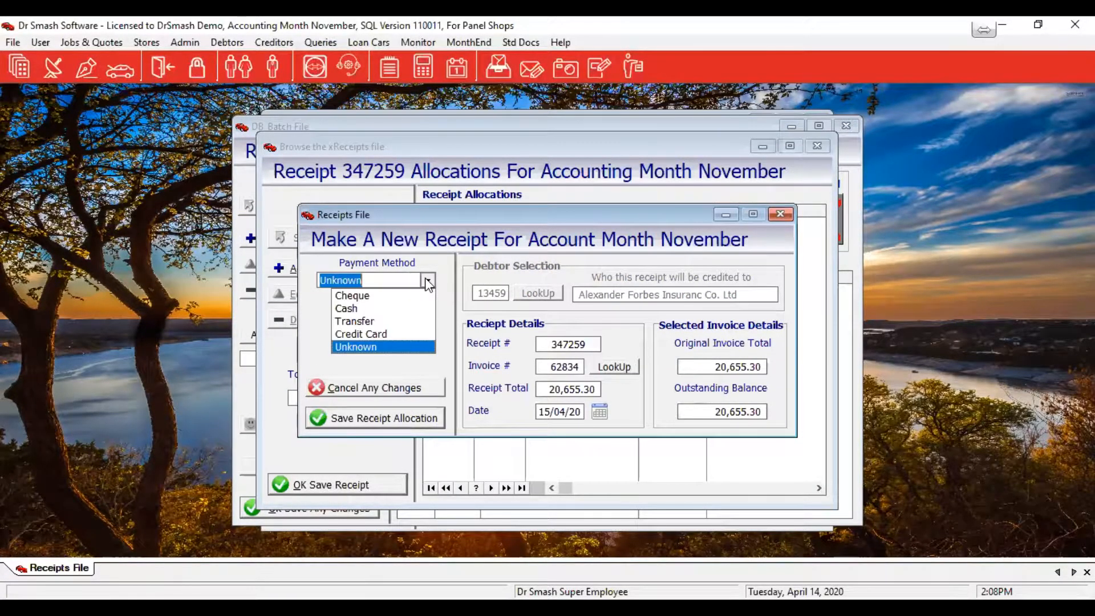
{"action": "left_click", "coordinate": [360, 320]}
{"action": "left_click", "coordinate": [369, 418]}
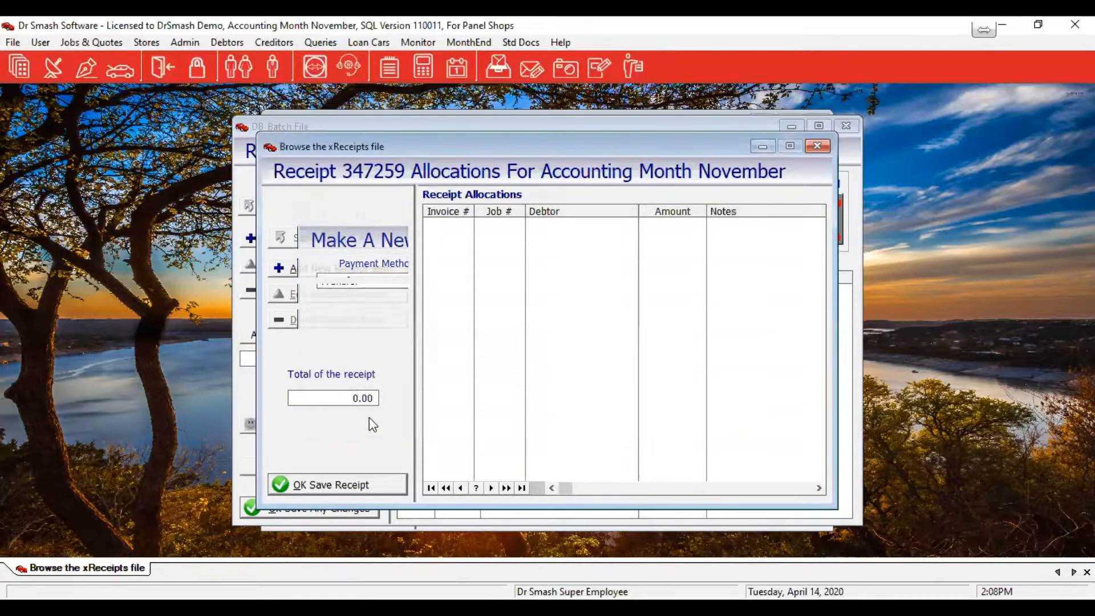
Add invoice 62826 to the receipt as a Transfer paying its full 19,709.53
{"action": "left_click", "coordinate": [325, 268]}
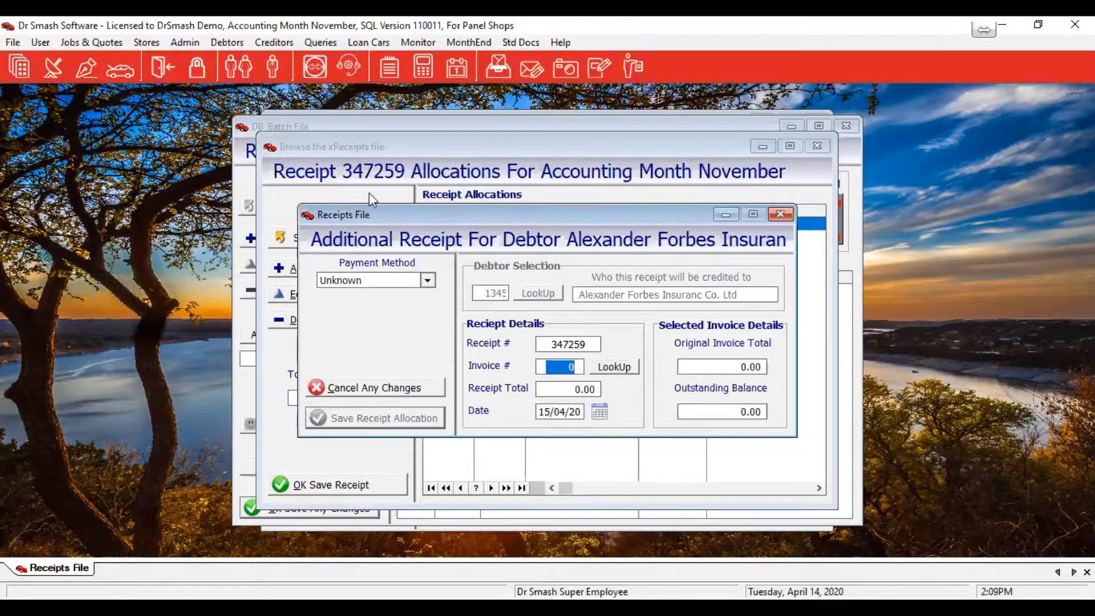
{"action": "left_click", "coordinate": [604, 364]}
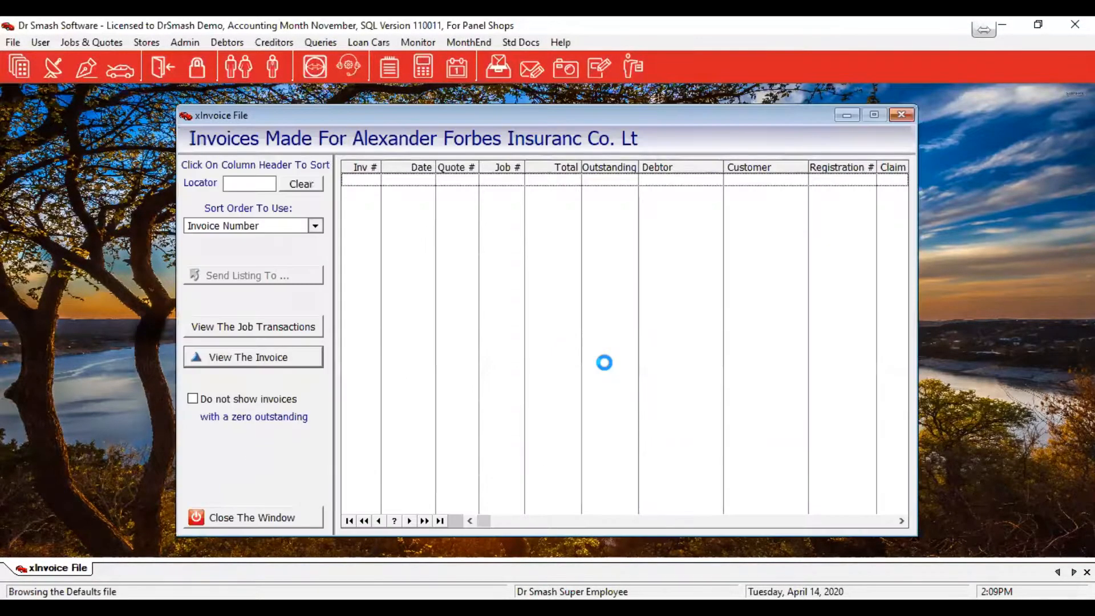
{"action": "double_click", "coordinate": [599, 487]}
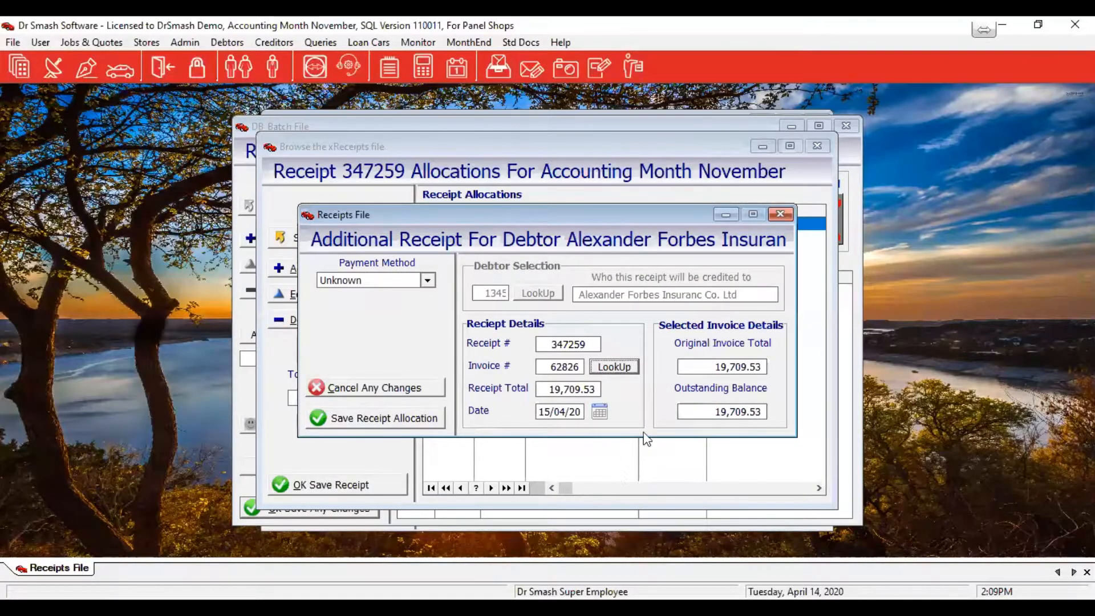
{"action": "left_click", "coordinate": [383, 422]}
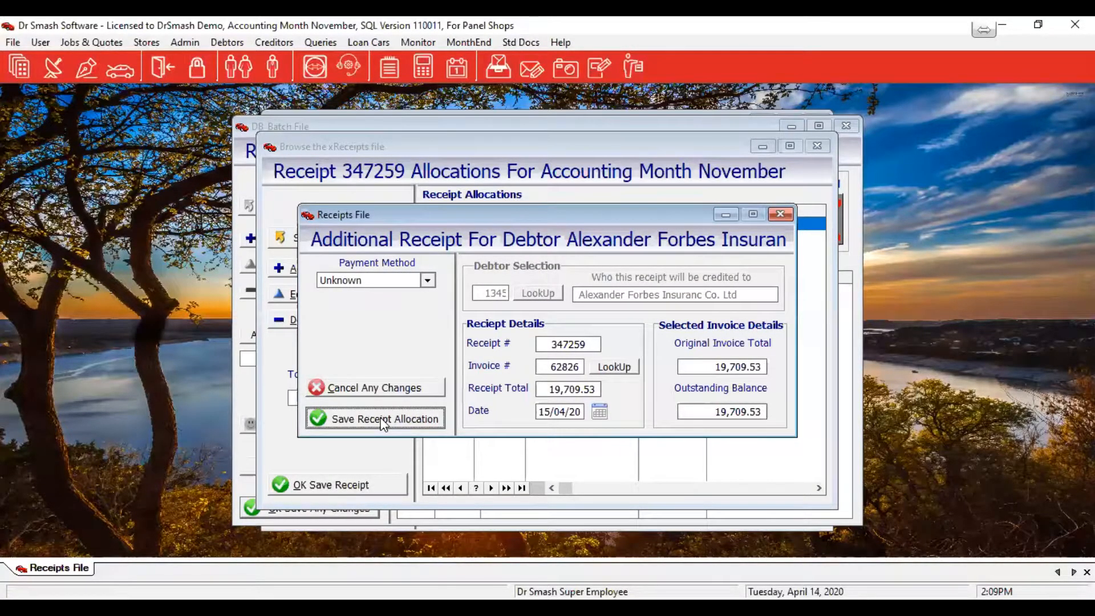
{"action": "left_click", "coordinate": [428, 279]}
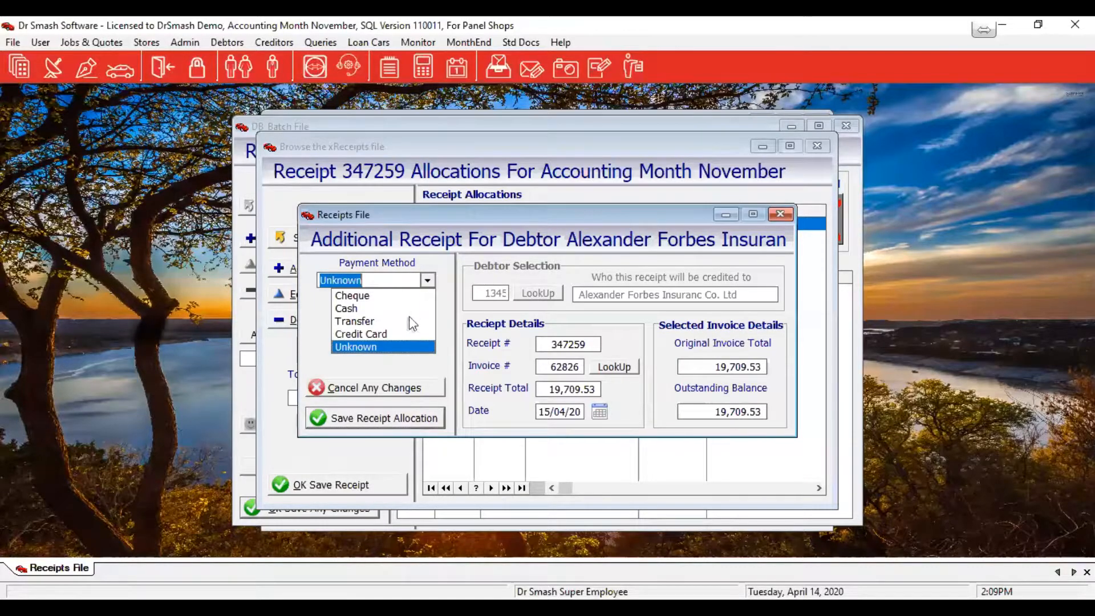
{"action": "left_click", "coordinate": [359, 320]}
{"action": "left_click", "coordinate": [409, 415]}
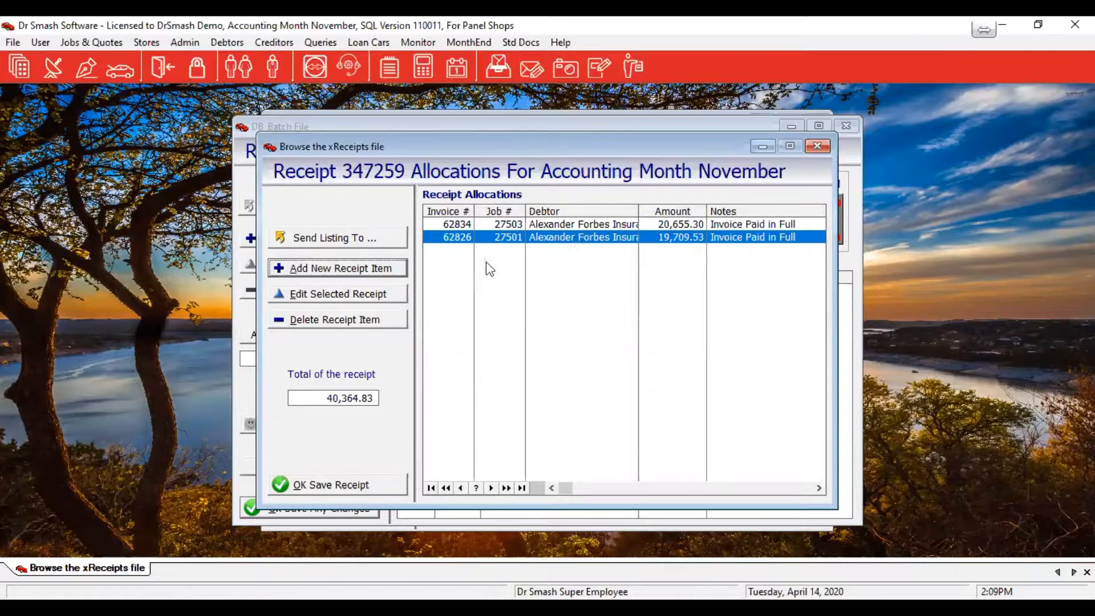
Reduce the invoice 62826 allocation to 19,300.00 and save it
{"action": "left_click", "coordinate": [342, 301]}
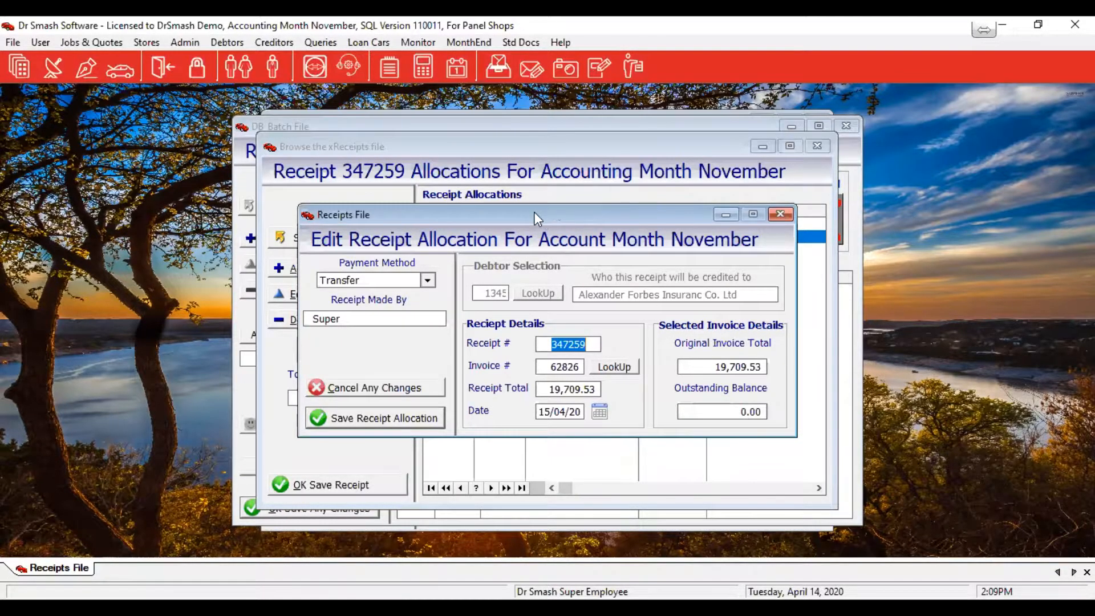
{"action": "left_click_drag", "start_coordinate": [535, 217], "coordinate": [651, 220]}
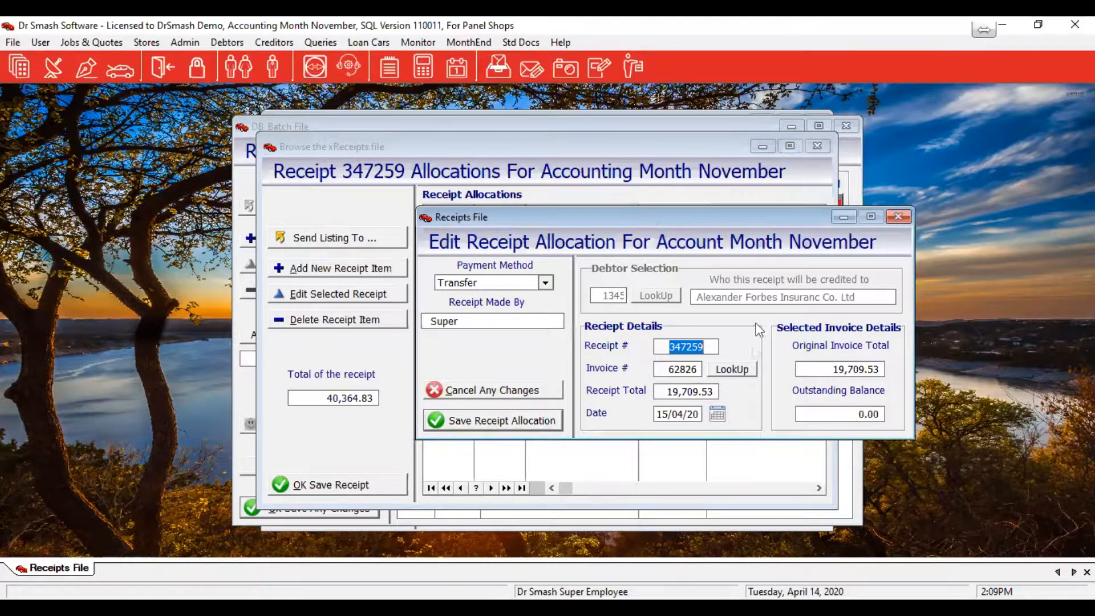
{"action": "left_click", "coordinate": [661, 394]}
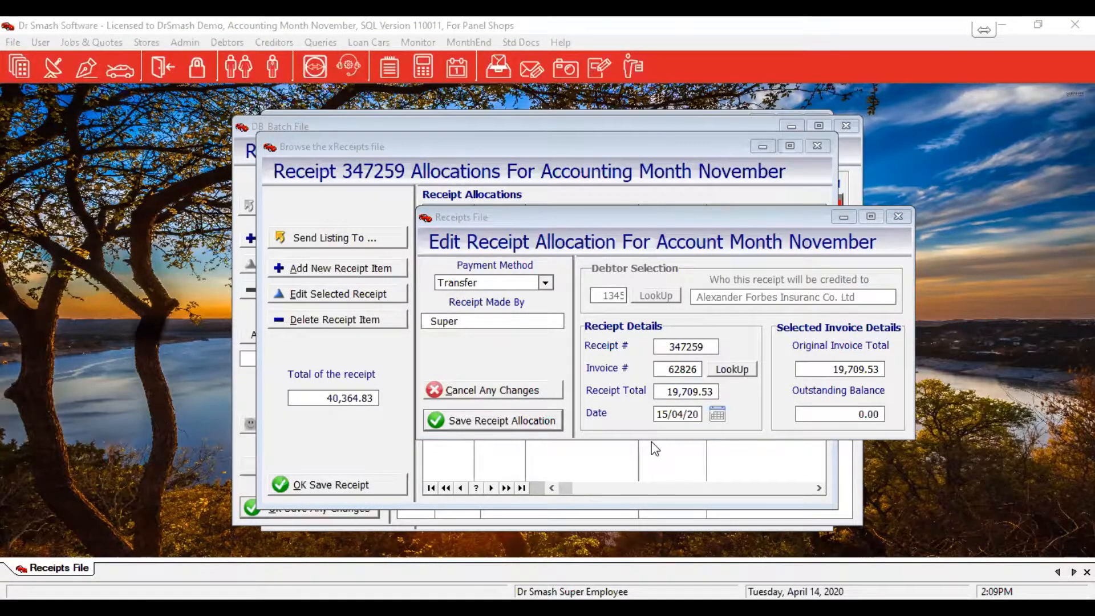
{"action": "left_click", "coordinate": [758, 404]}
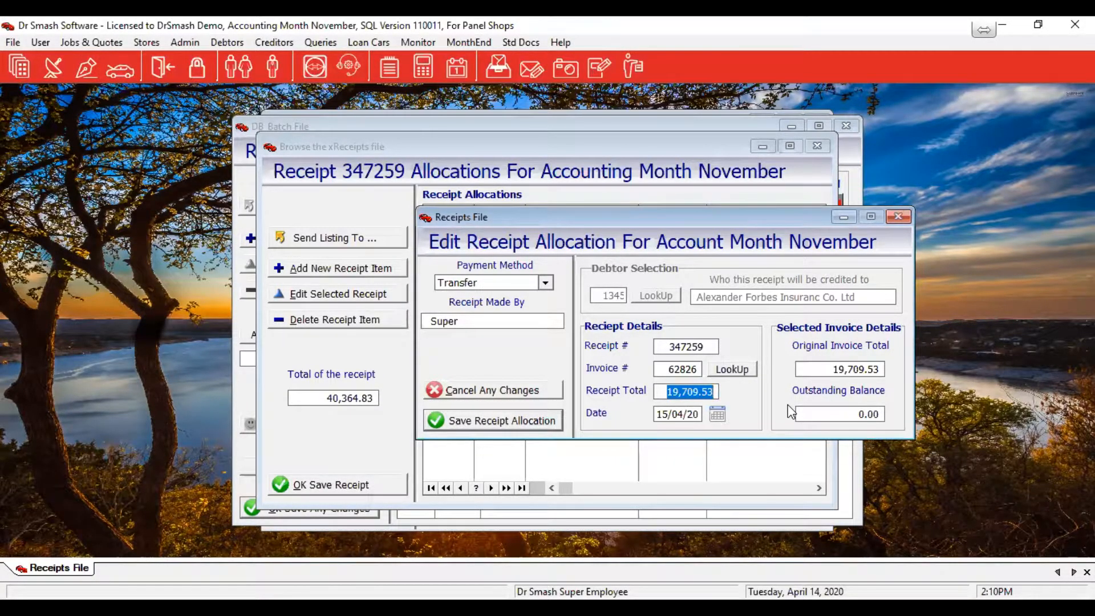
{"action": "type", "text": "19,3"}
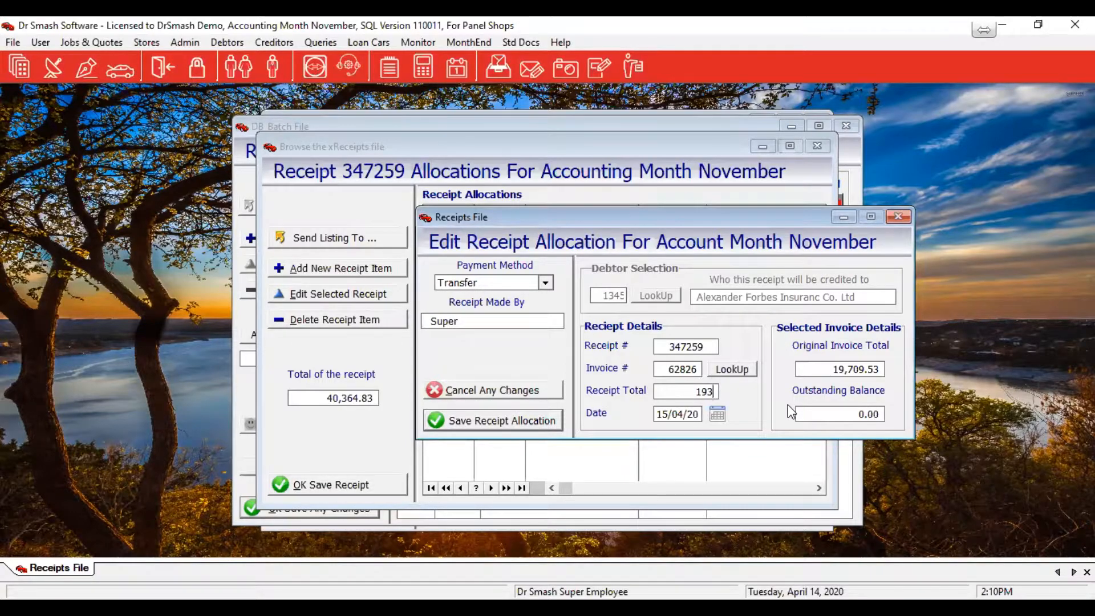
{"action": "type", "text": "00"}
{"action": "key", "text": "Tab"}
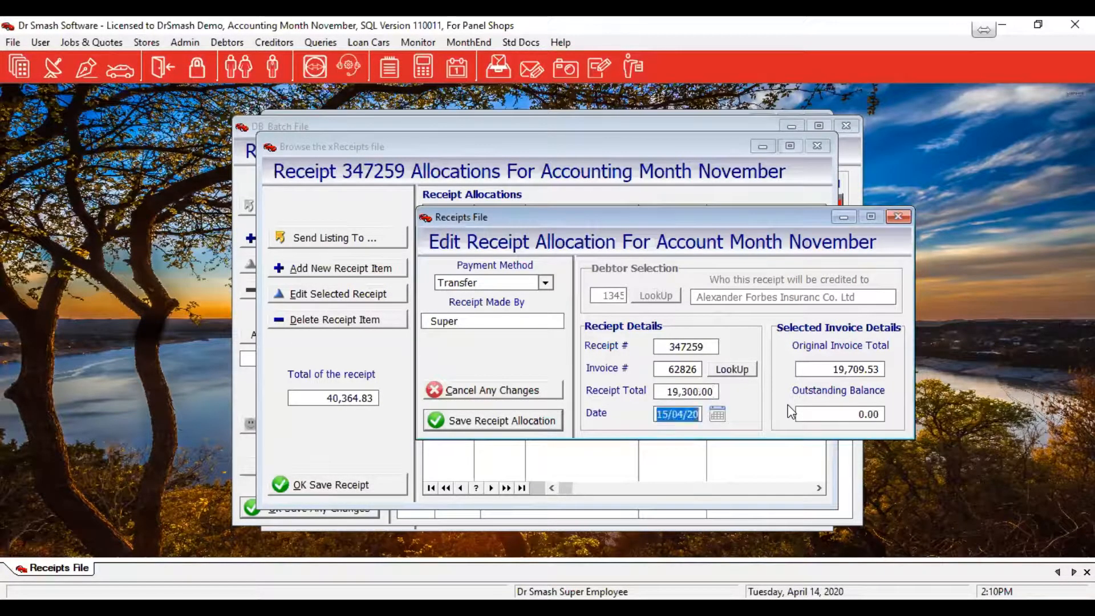
{"action": "left_click", "coordinate": [486, 420]}
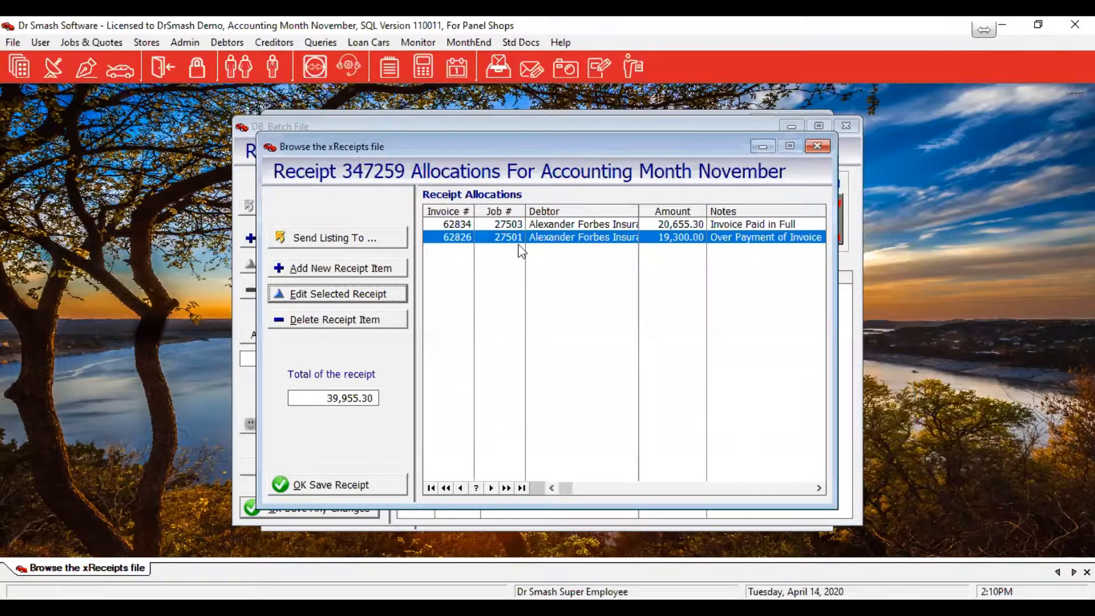
Correct the invoice 62826 allocation to 19,344.70, leaving 364.83 outstanding, and reopen it
{"action": "left_click", "coordinate": [404, 300]}
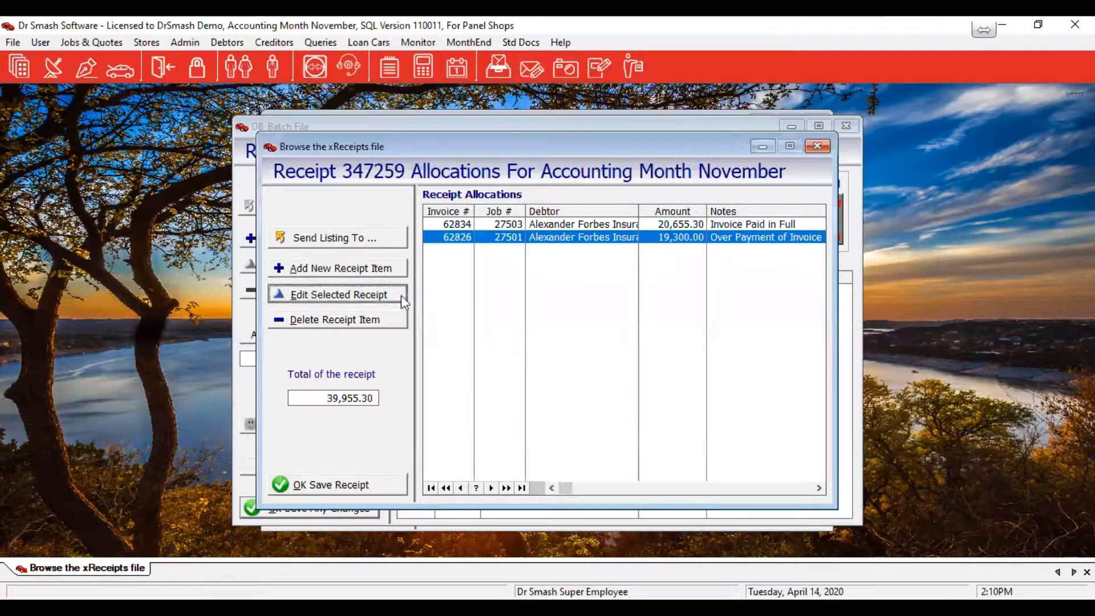
{"action": "left_click_drag", "start_coordinate": [572, 388], "coordinate": [582, 392]}
{"action": "type", "text": "44.7"}
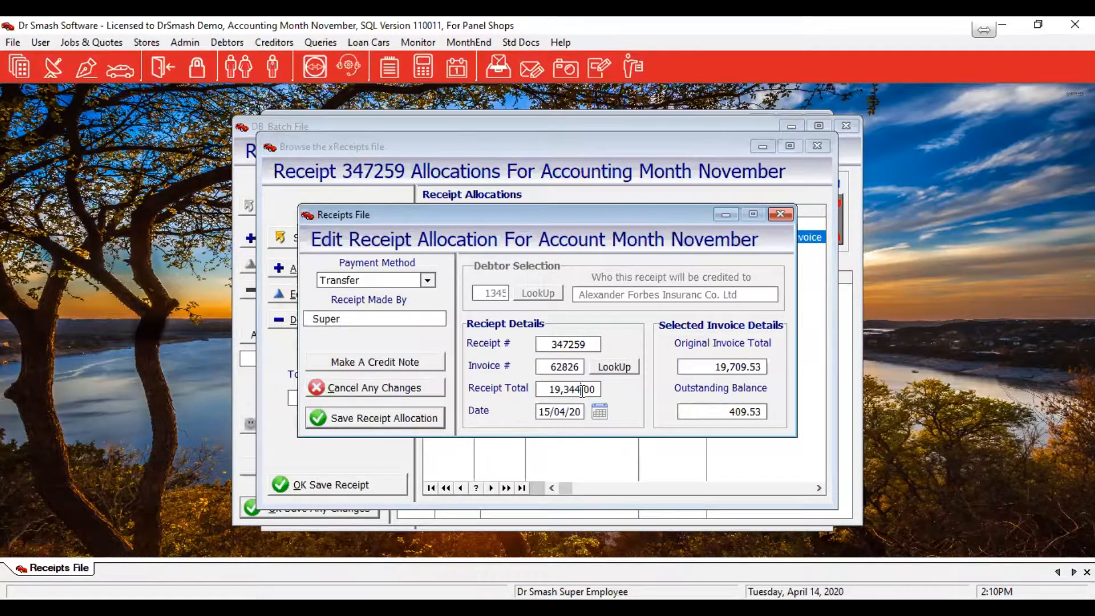
{"action": "key", "text": "Delete"}
{"action": "key", "text": "Delete"}
{"action": "key", "text": "Delete"}
{"action": "key", "text": "Delete"}
{"action": "left_click", "coordinate": [375, 418]}
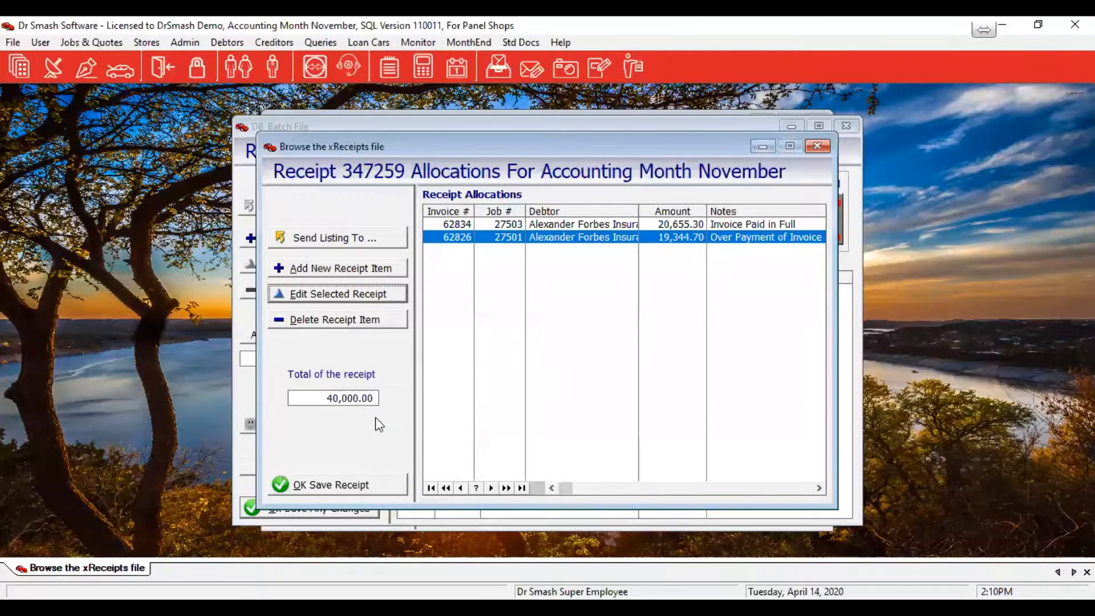
{"action": "left_click", "coordinate": [367, 293]}
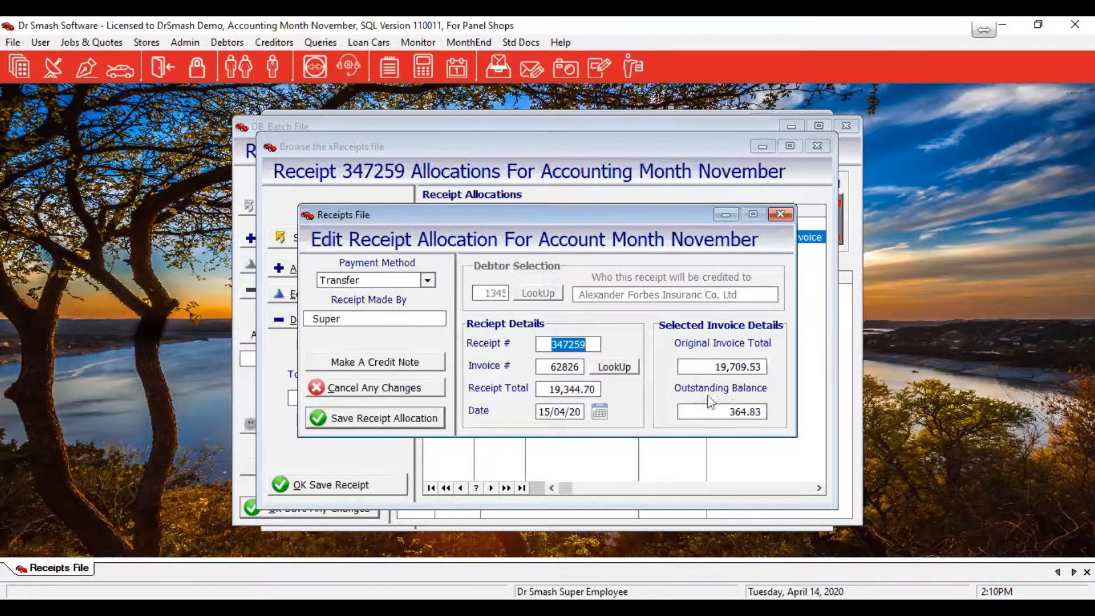
Create a 364.83 settlement-discount credit note for invoice 62826 and save its allocation
{"action": "left_click", "coordinate": [368, 365]}
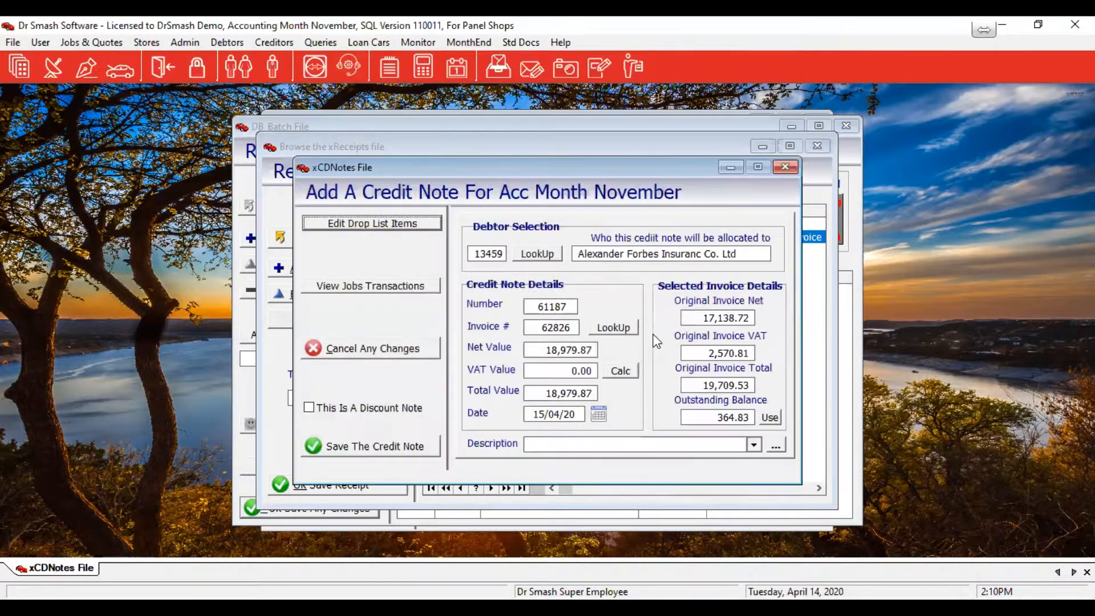
{"action": "left_click", "coordinate": [402, 407]}
{"action": "left_click", "coordinate": [634, 371]}
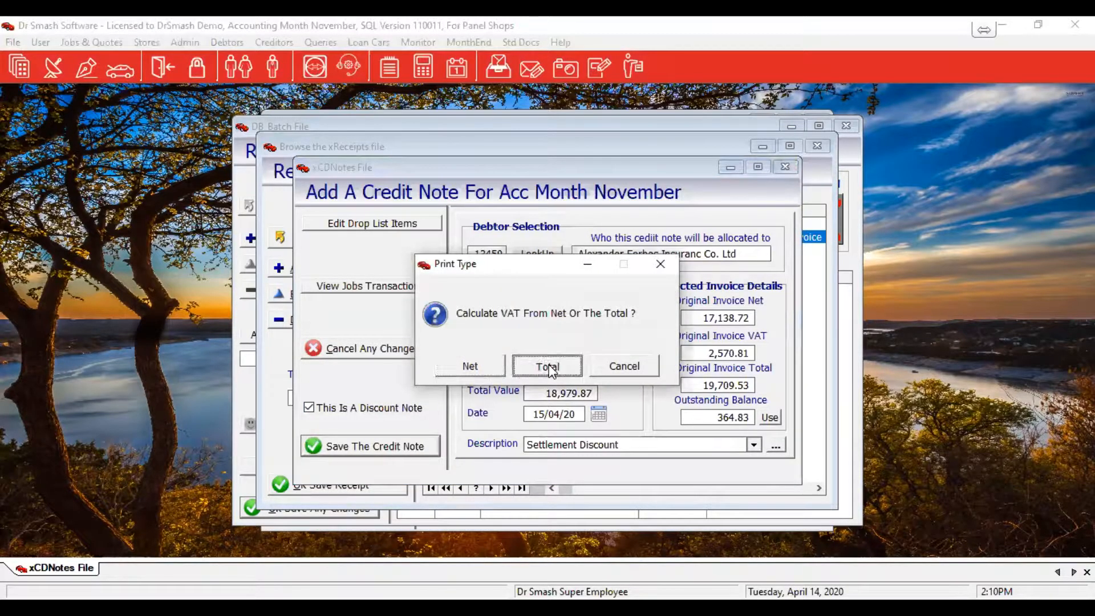
{"action": "left_click", "coordinate": [548, 368]}
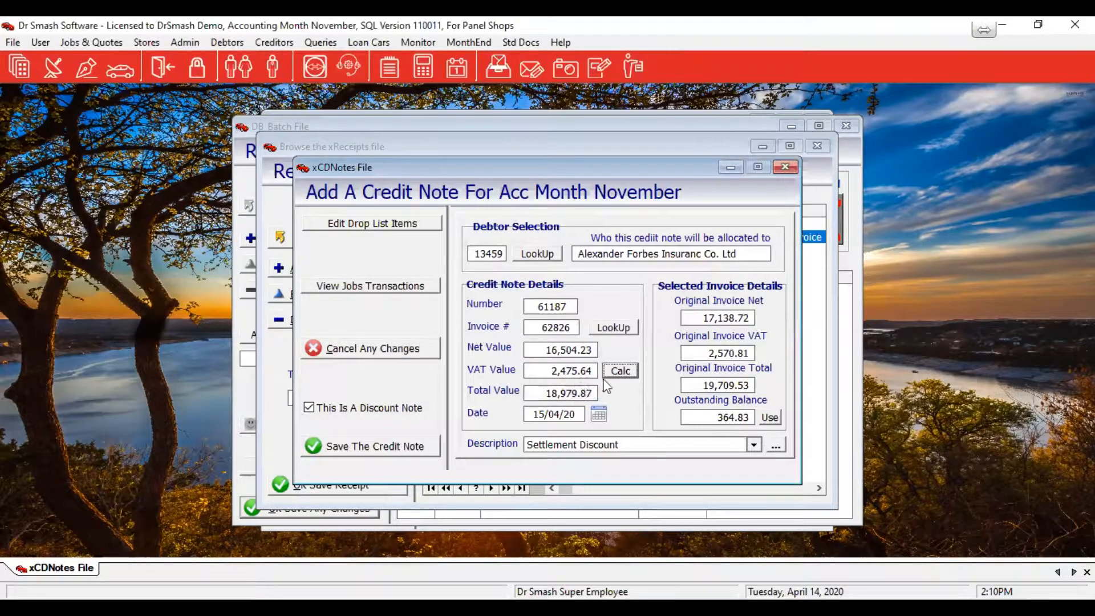
{"action": "left_click", "coordinate": [770, 418]}
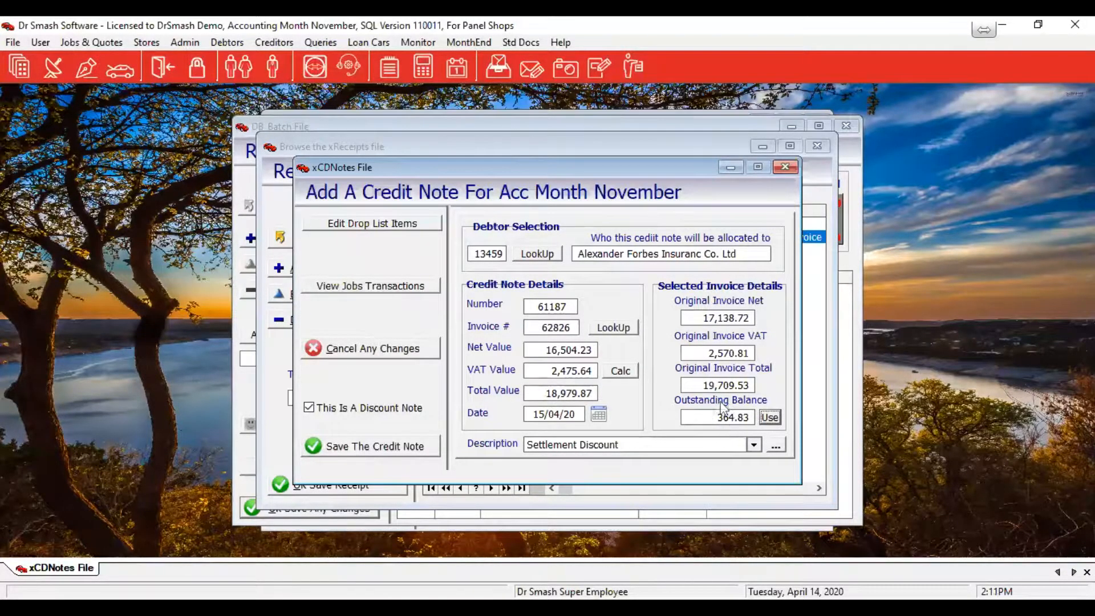
{"action": "left_click", "coordinate": [774, 420]}
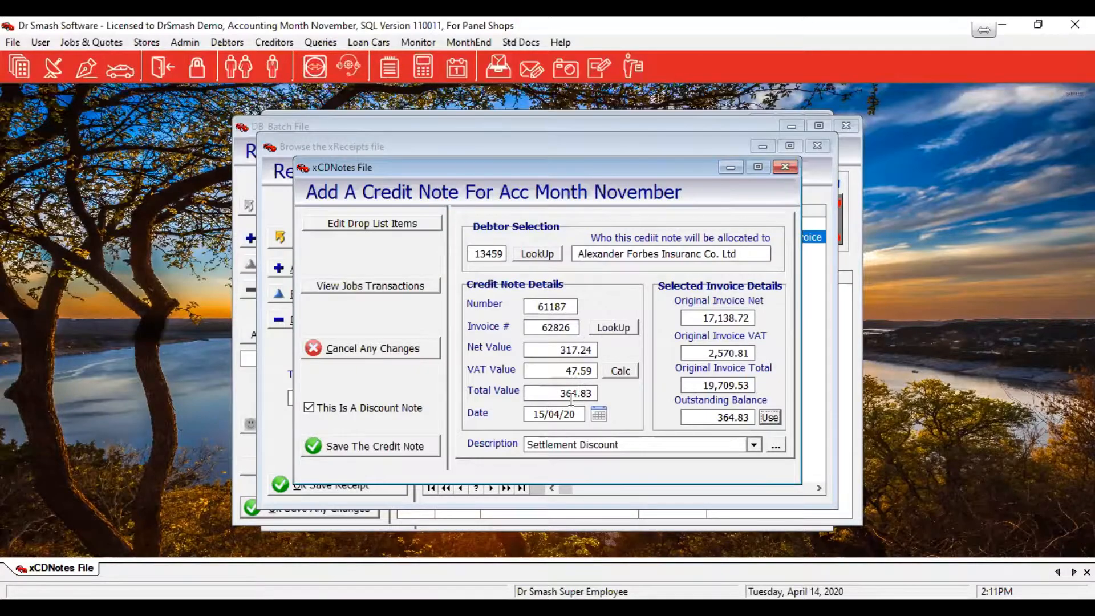
{"action": "left_click", "coordinate": [346, 447]}
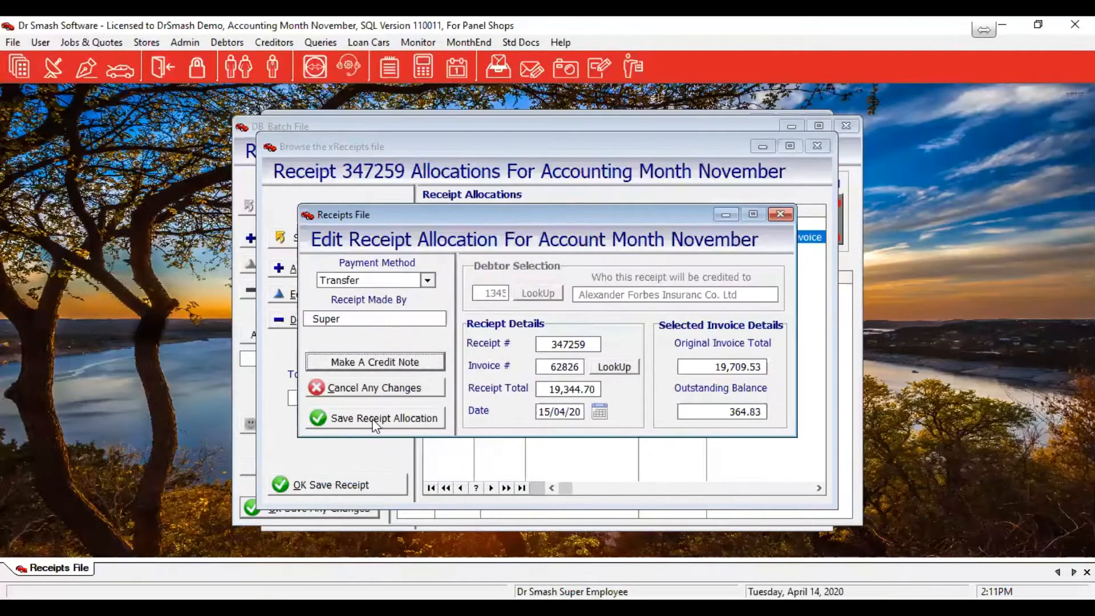
{"action": "left_click", "coordinate": [370, 423]}
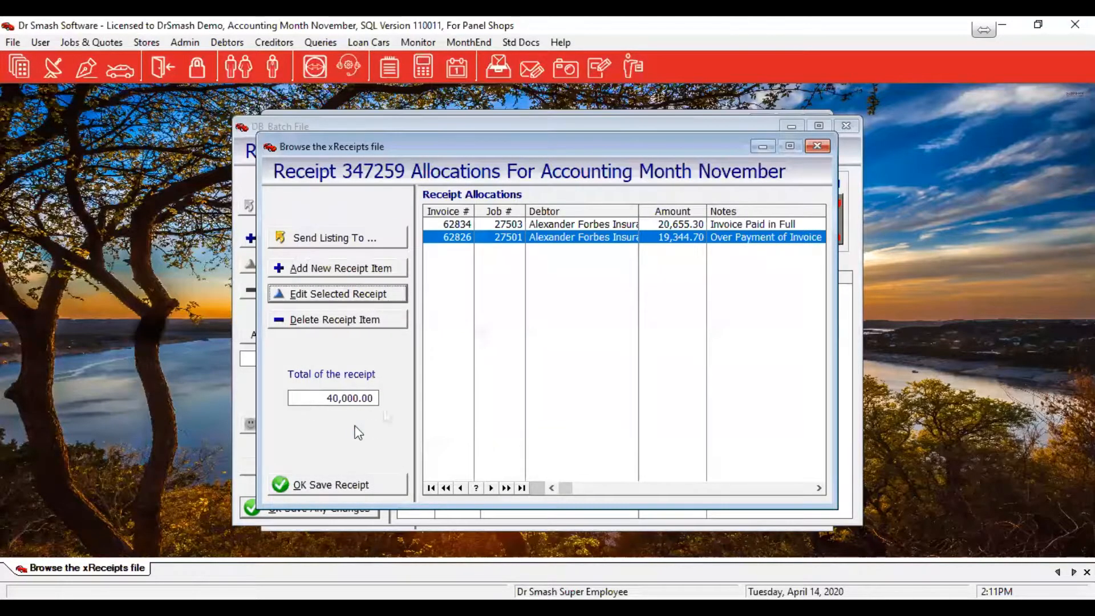
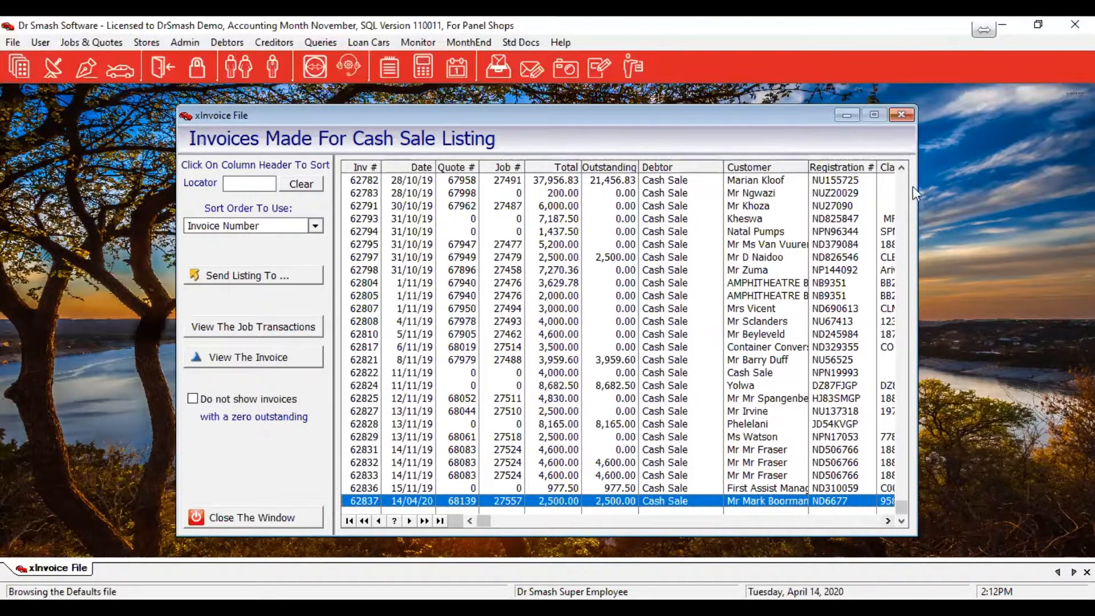
Re-sort the cash sale invoice listing by job number, then by registration number
{"action": "left_click", "coordinate": [510, 167]}
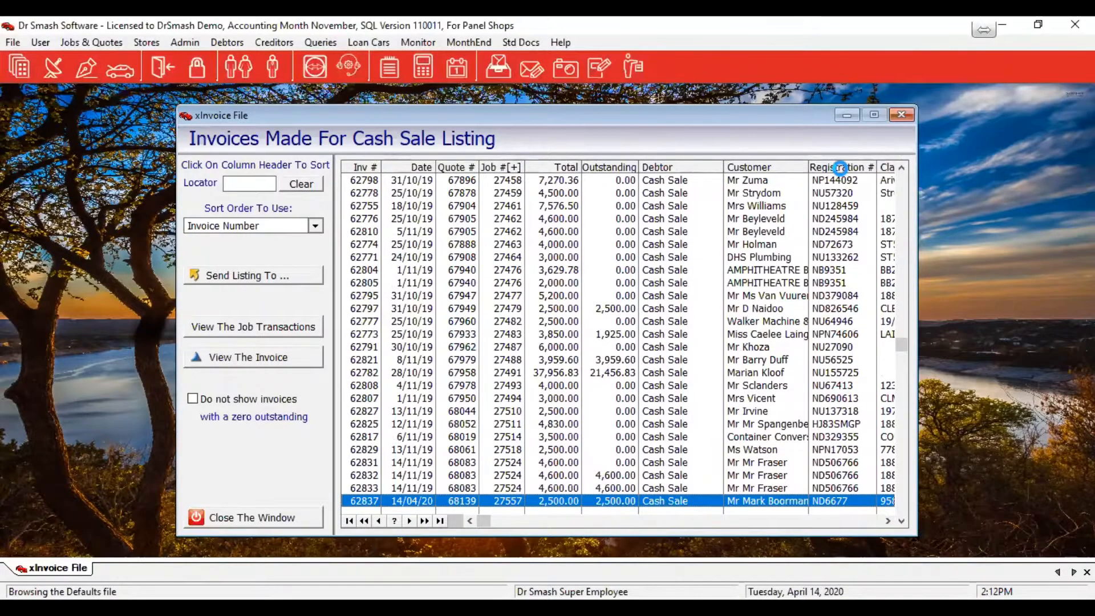
{"action": "left_click", "coordinate": [841, 167]}
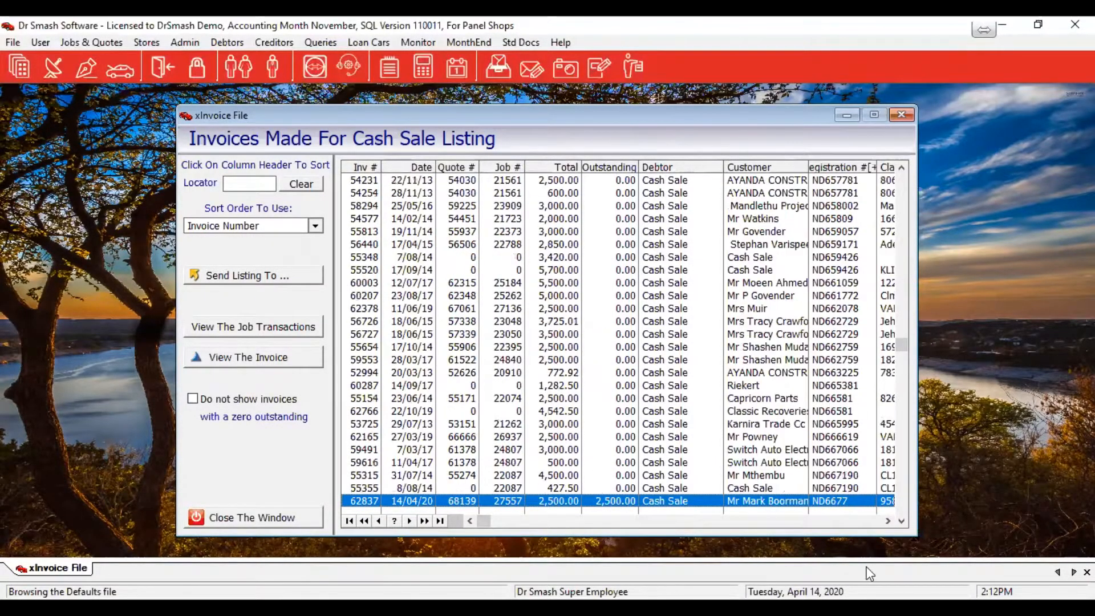
Receipt 1,000.00 cash against invoice 62837 and save it into batch 20
{"action": "double_click", "coordinate": [831, 502]}
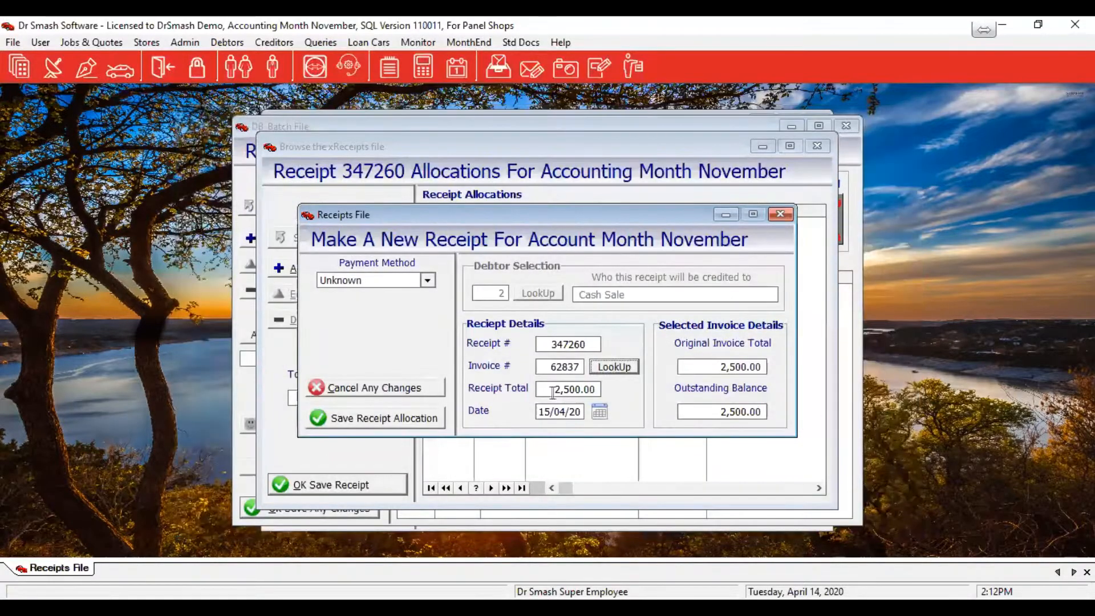
{"action": "key", "text": "Tab"}
{"action": "type", "text": "1000"}
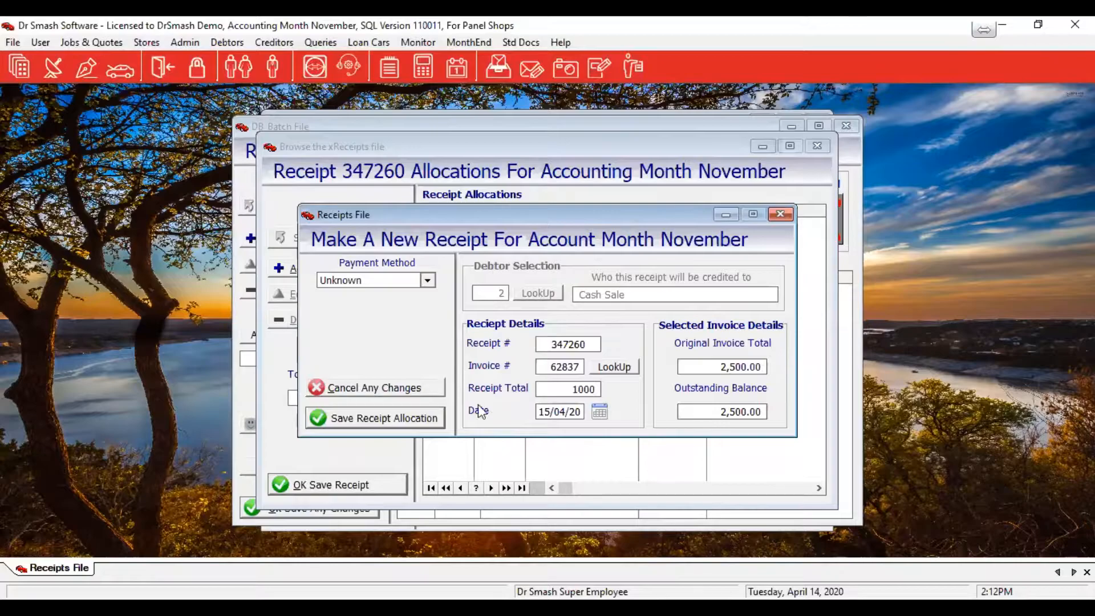
{"action": "left_click", "coordinate": [415, 283]}
{"action": "left_click", "coordinate": [382, 308]}
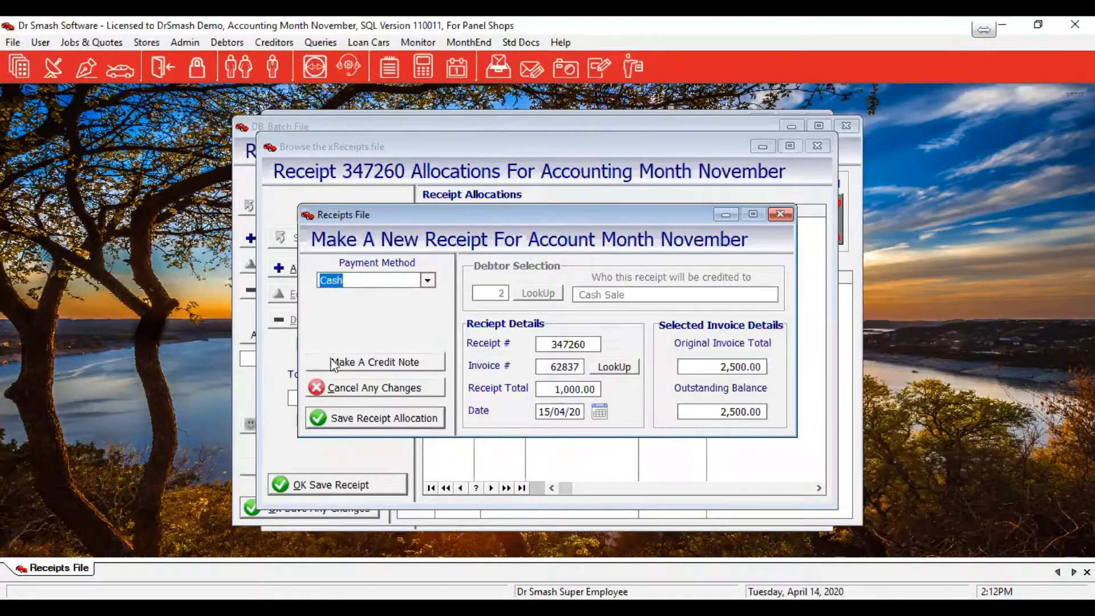
{"action": "left_click", "coordinate": [378, 420]}
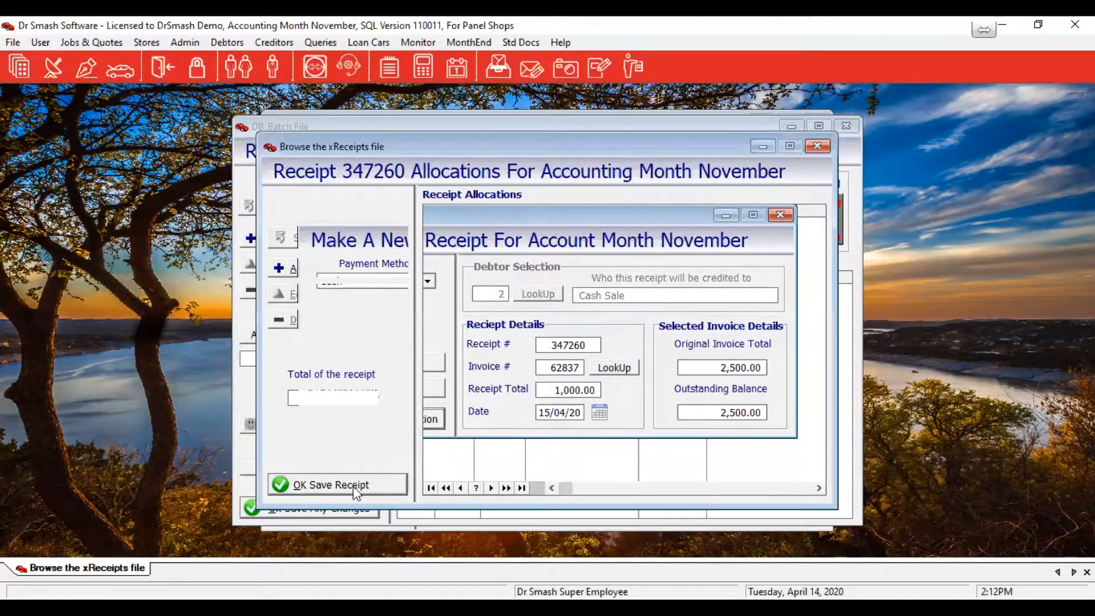
{"action": "left_click", "coordinate": [355, 484]}
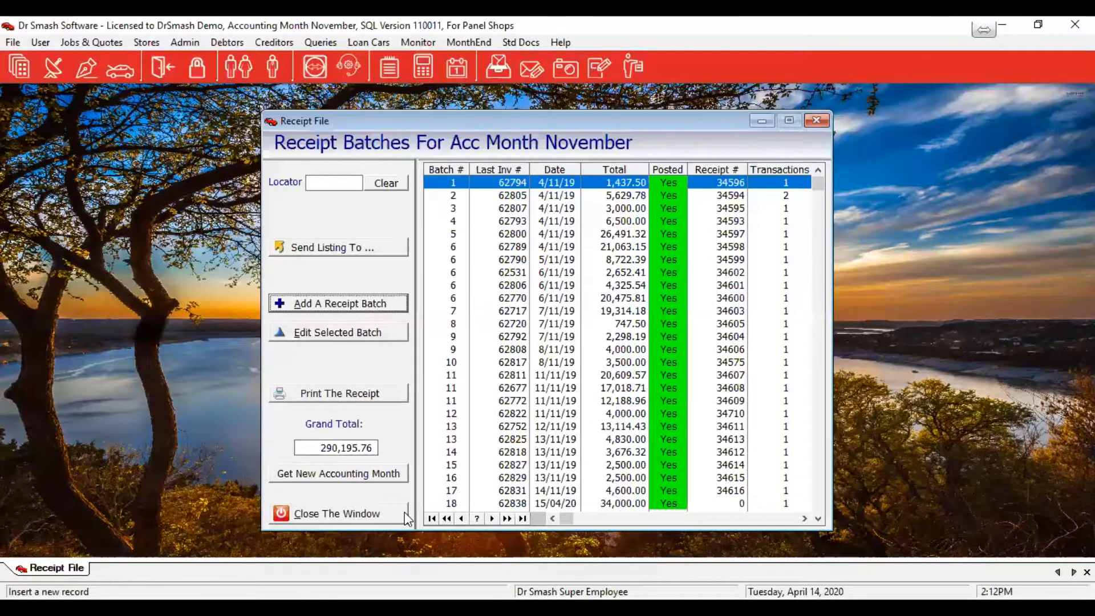
Close the receipt batches and start a new credit note from Debtors Processing
{"action": "left_click", "coordinate": [405, 516]}
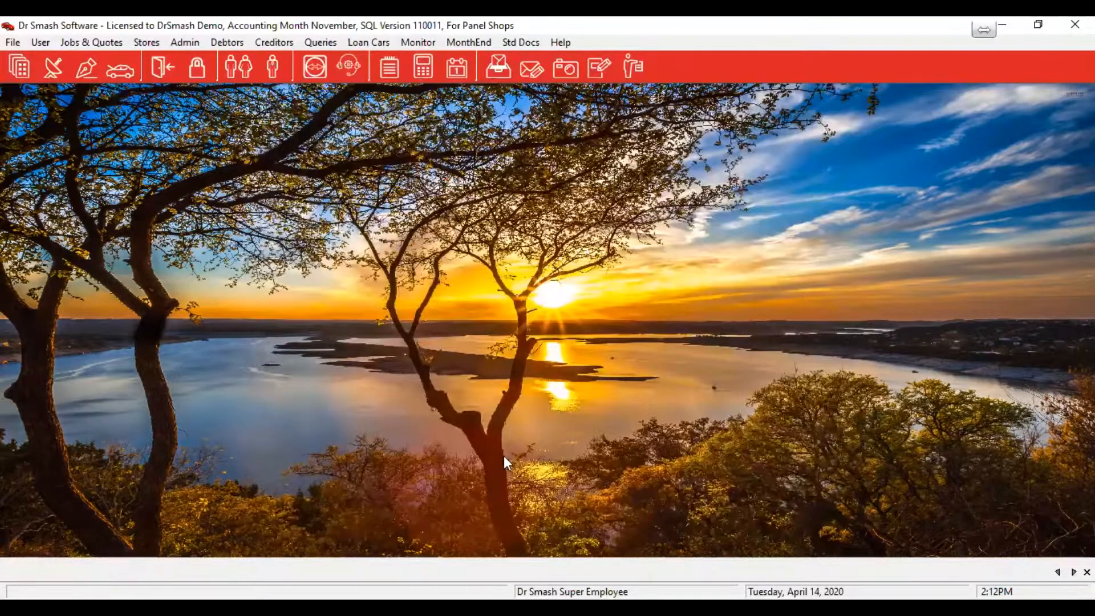
{"action": "left_click", "coordinate": [227, 43]}
{"action": "mouse_move", "coordinate": [252, 61]}
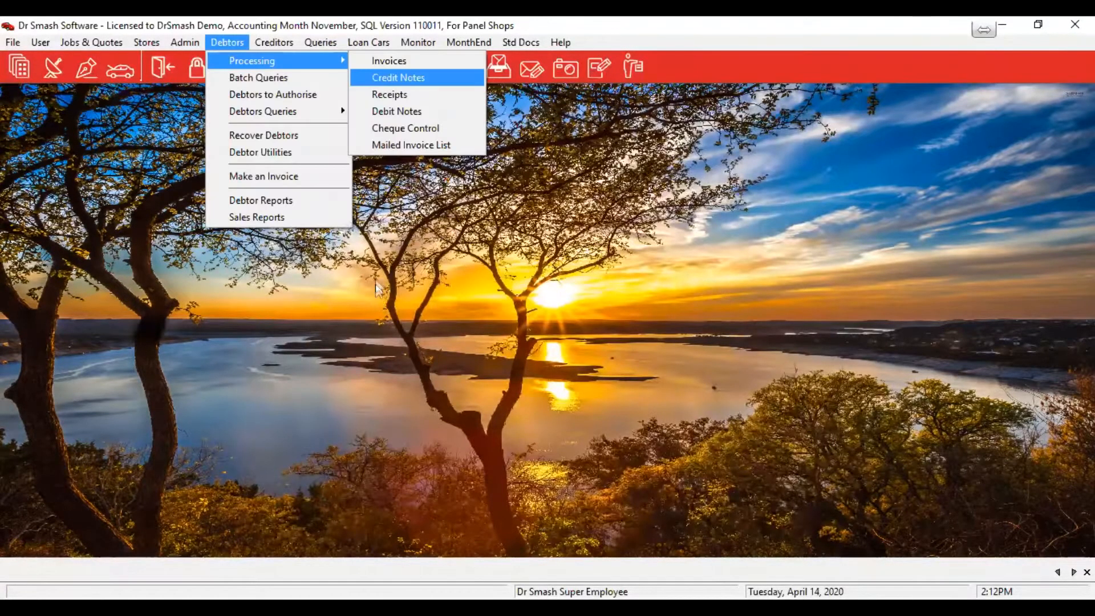
{"action": "left_click", "coordinate": [365, 308]}
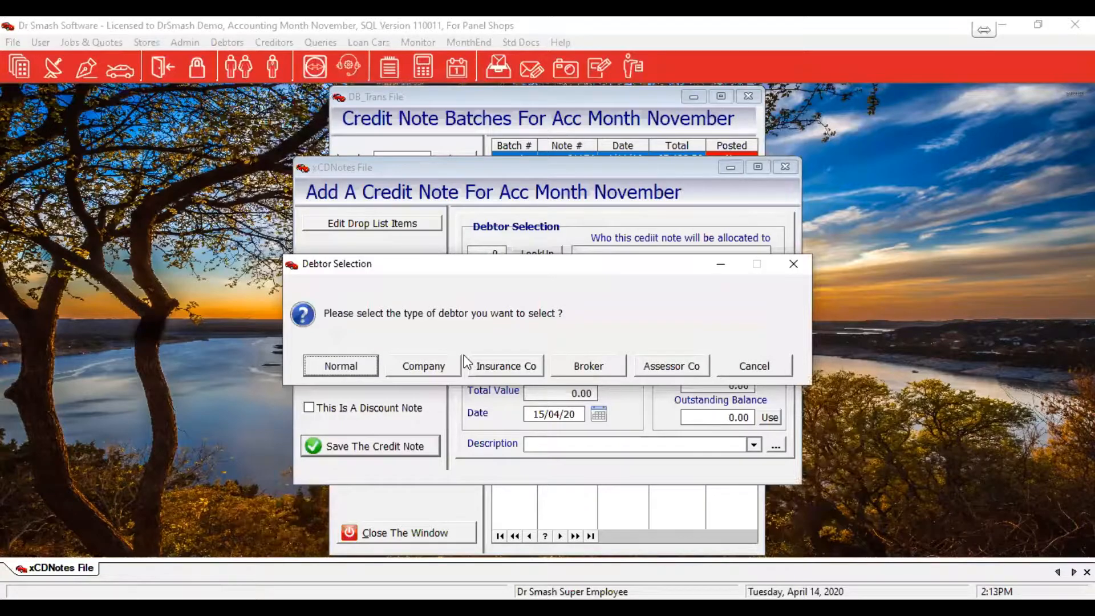
Credit 747.50 on Alexander Forbes Insurance invoice 62283 as 'Extra Not Authorised' and save
{"action": "left_click", "coordinate": [469, 363]}
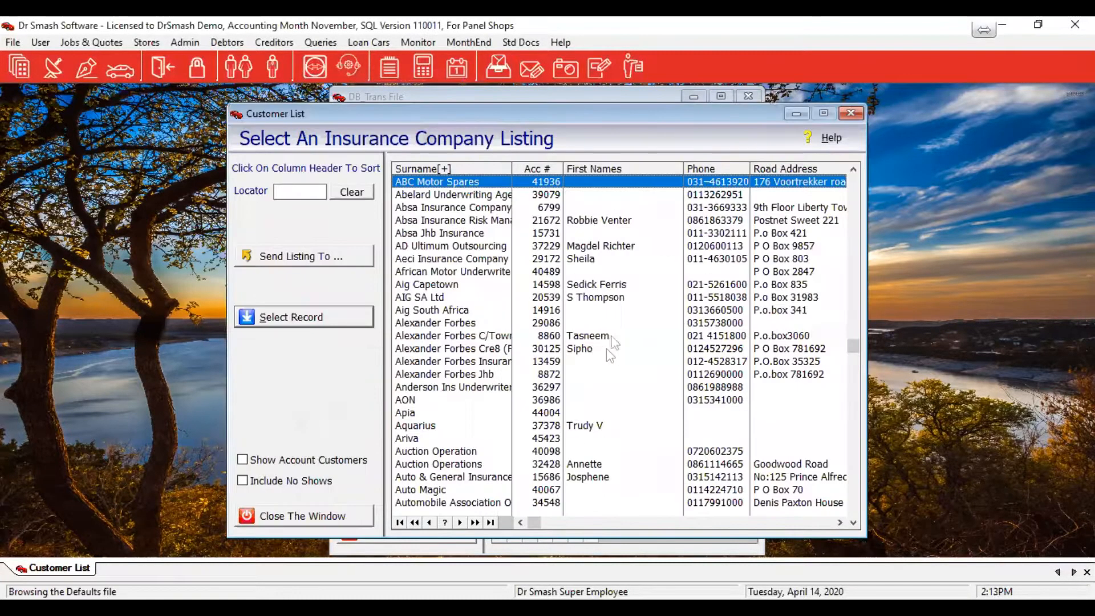
{"action": "double_click", "coordinate": [650, 361]}
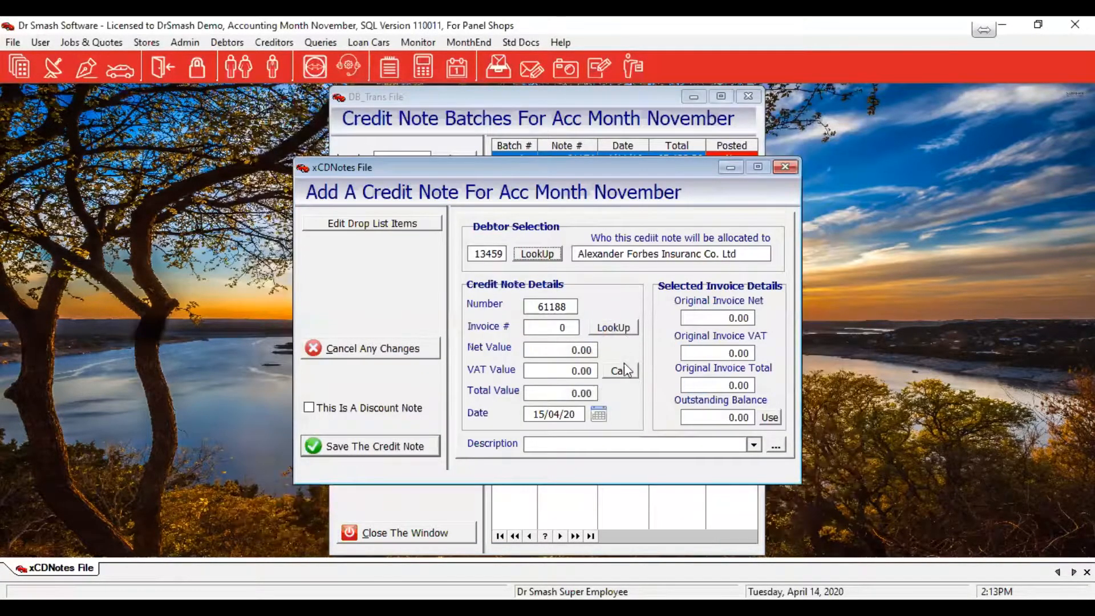
{"action": "left_click", "coordinate": [616, 327]}
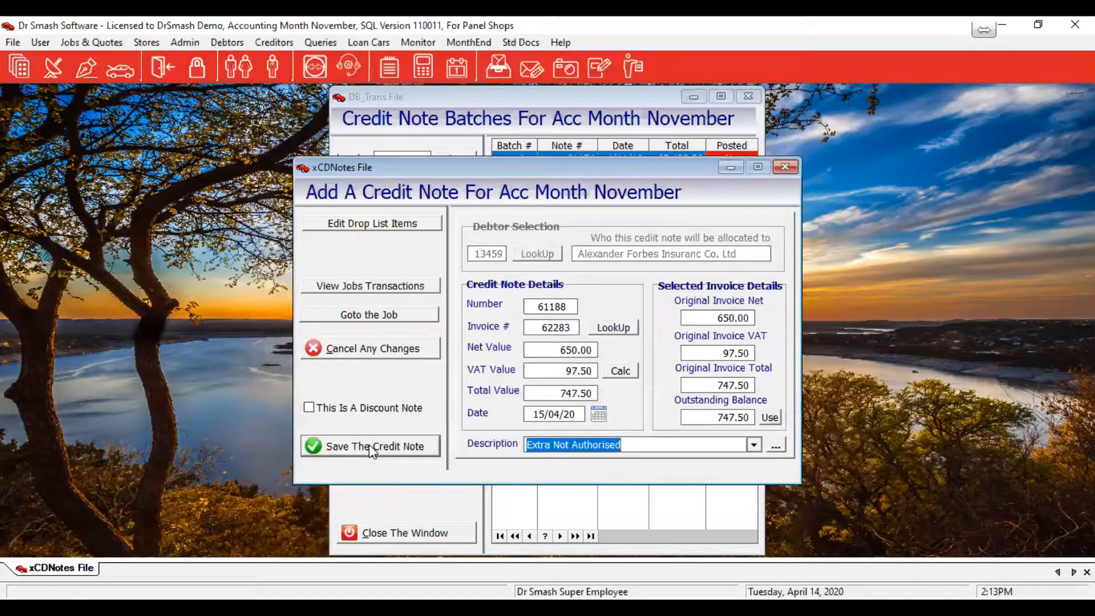
{"action": "left_click", "coordinate": [369, 446]}
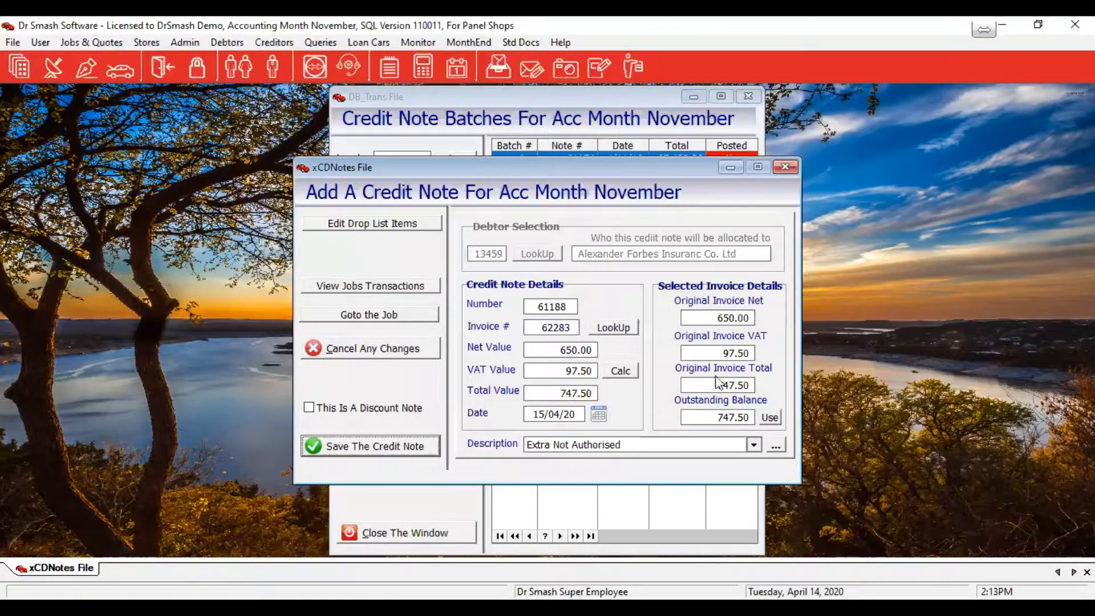
{"action": "left_click_drag", "start_coordinate": [715, 333], "coordinate": [692, 149]}
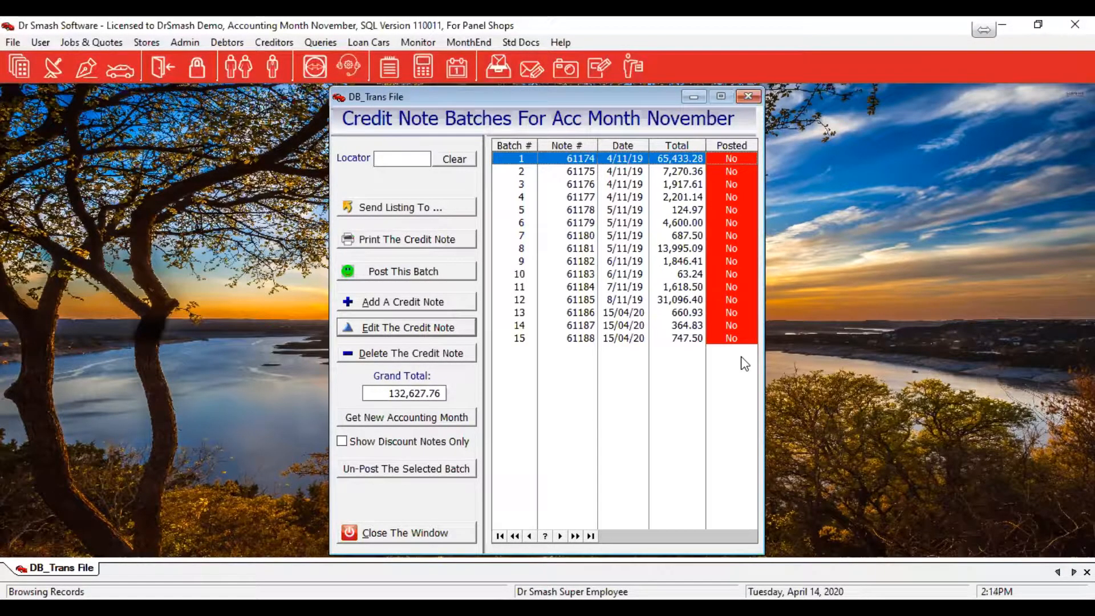
Post credit note batches 15 and 14
{"action": "left_click", "coordinate": [617, 338]}
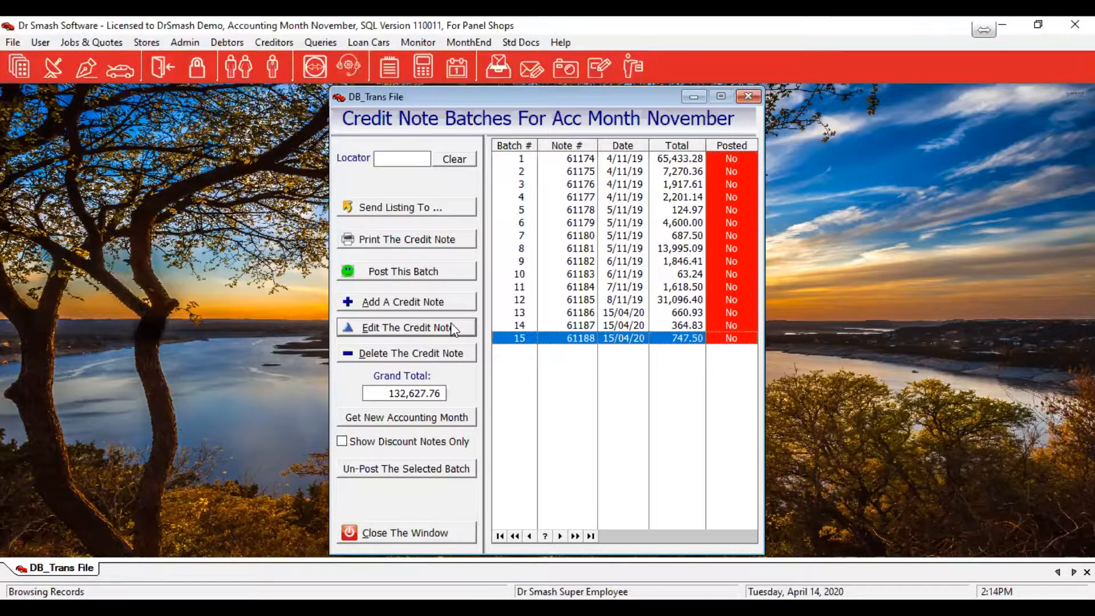
{"action": "left_click", "coordinate": [368, 268]}
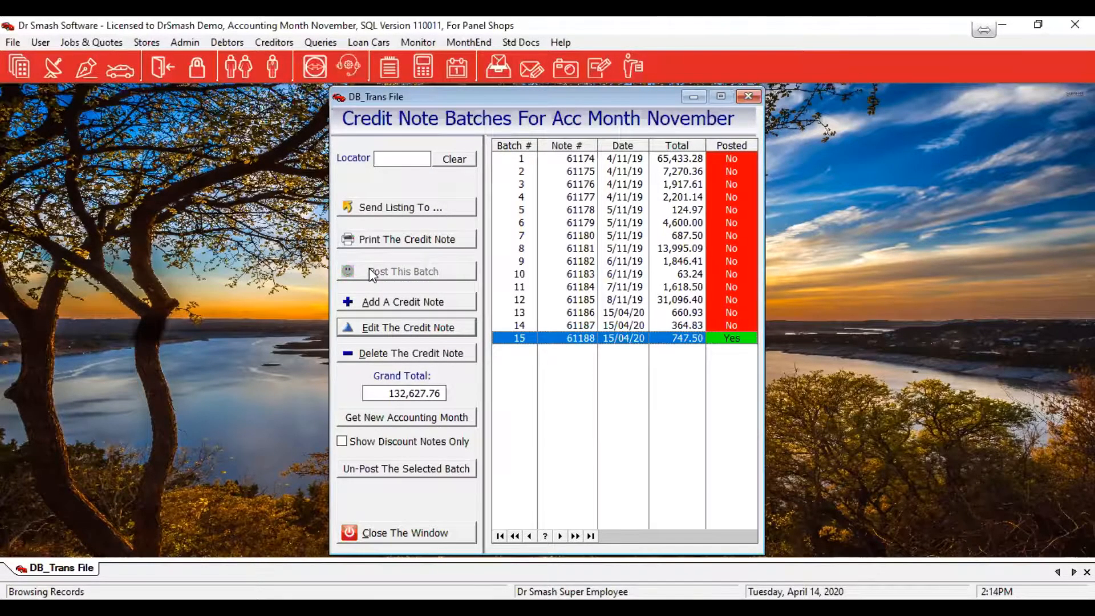
{"action": "left_click", "coordinate": [693, 327]}
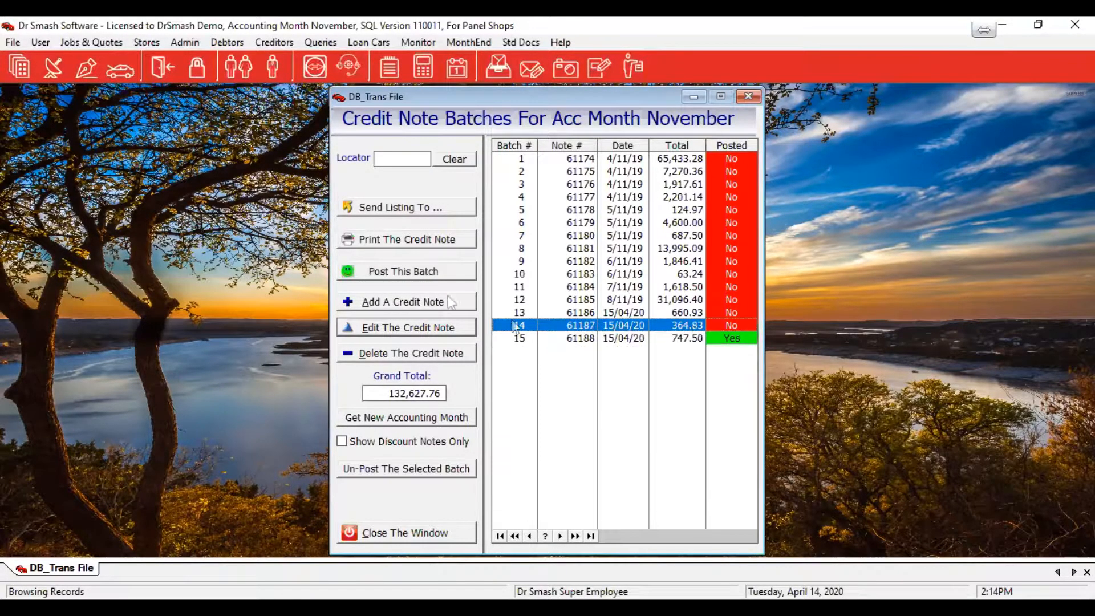
{"action": "left_click", "coordinate": [407, 273]}
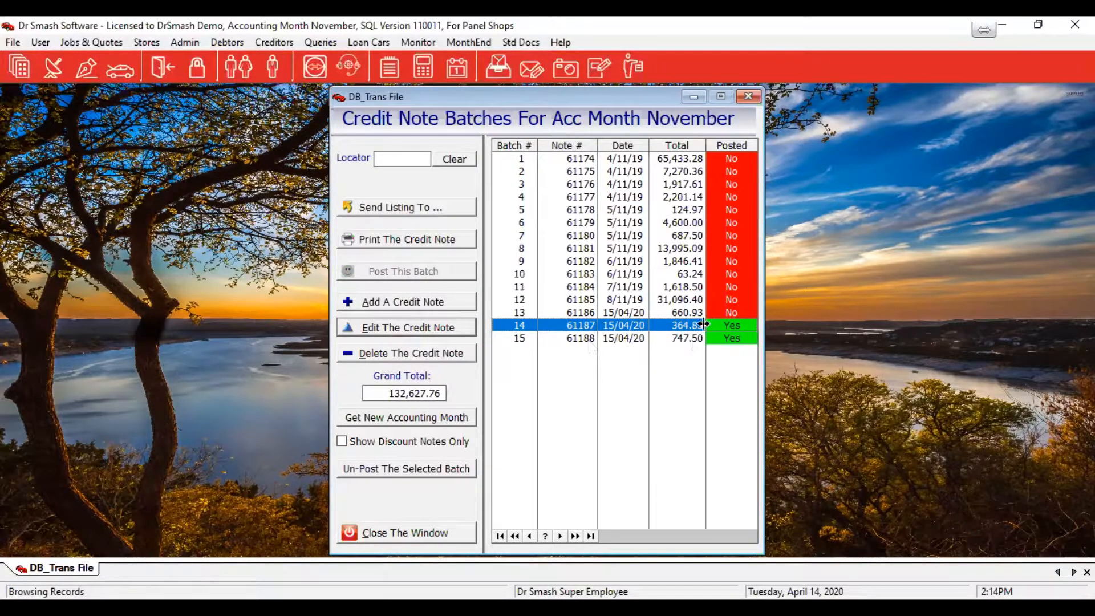
Post the 660.93 credit note 61186 in batch 13 from its edit screen
{"action": "left_click", "coordinate": [513, 313]}
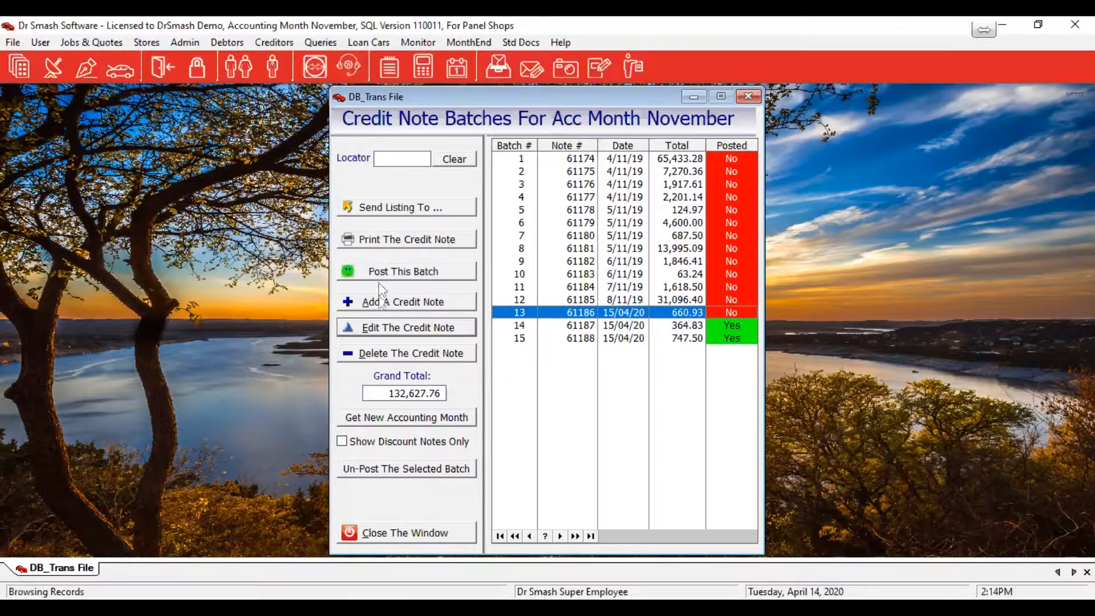
{"action": "left_click", "coordinate": [399, 327]}
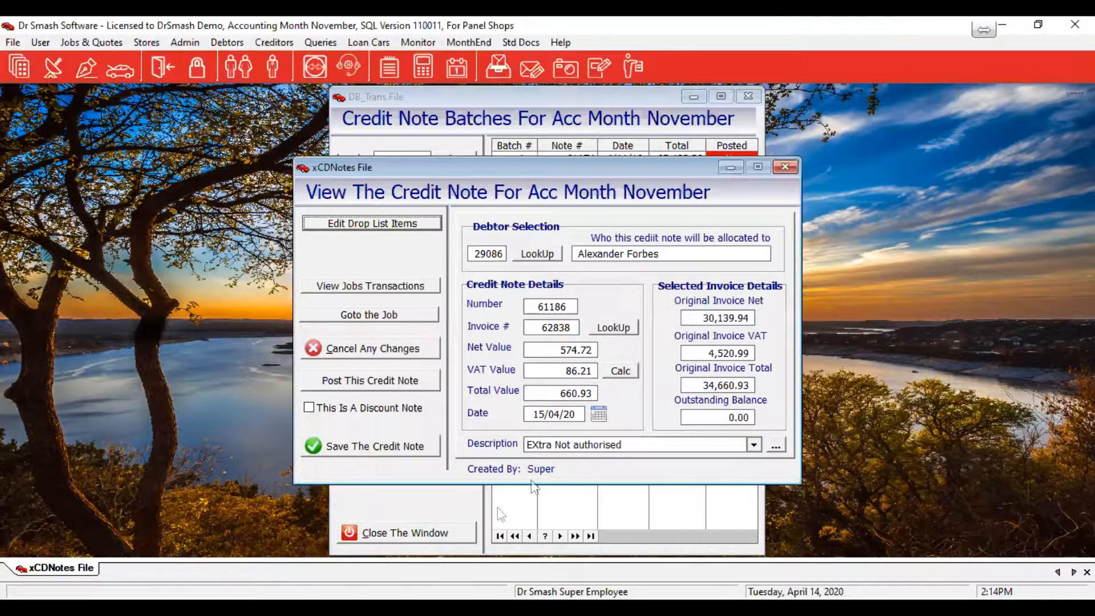
{"action": "left_click", "coordinate": [341, 381]}
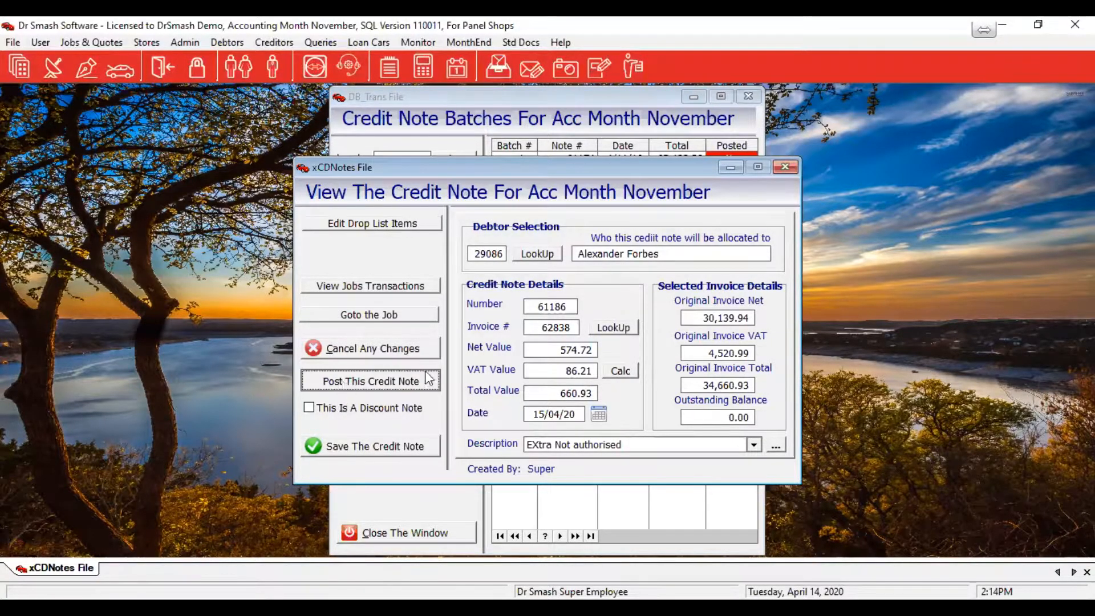
{"action": "left_click", "coordinate": [554, 366]}
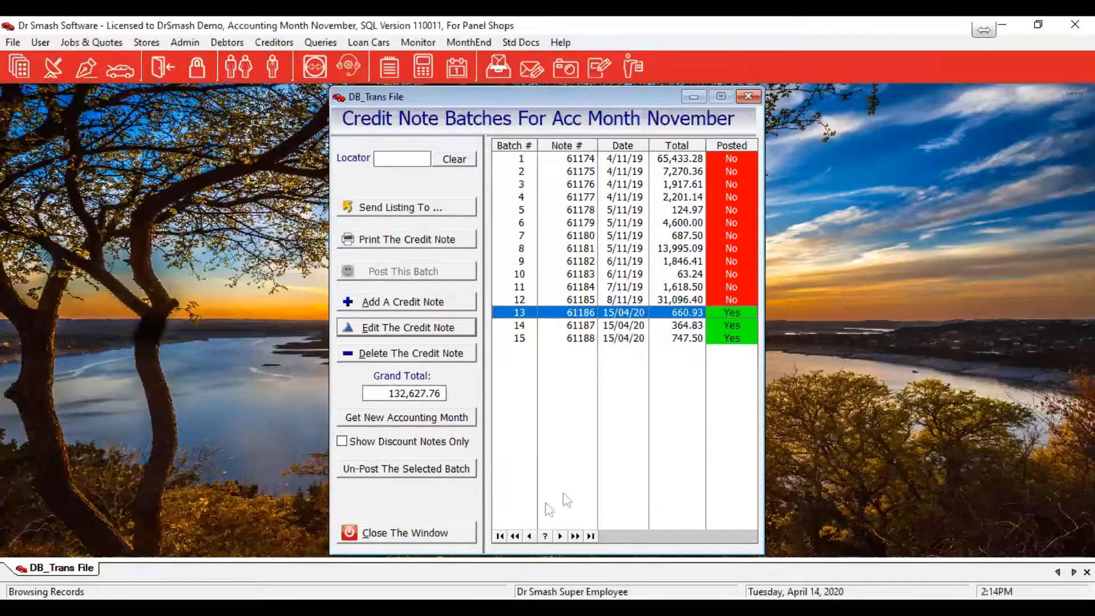
Close the credit note batches window, leaving the main screen
{"action": "left_click", "coordinate": [469, 537]}
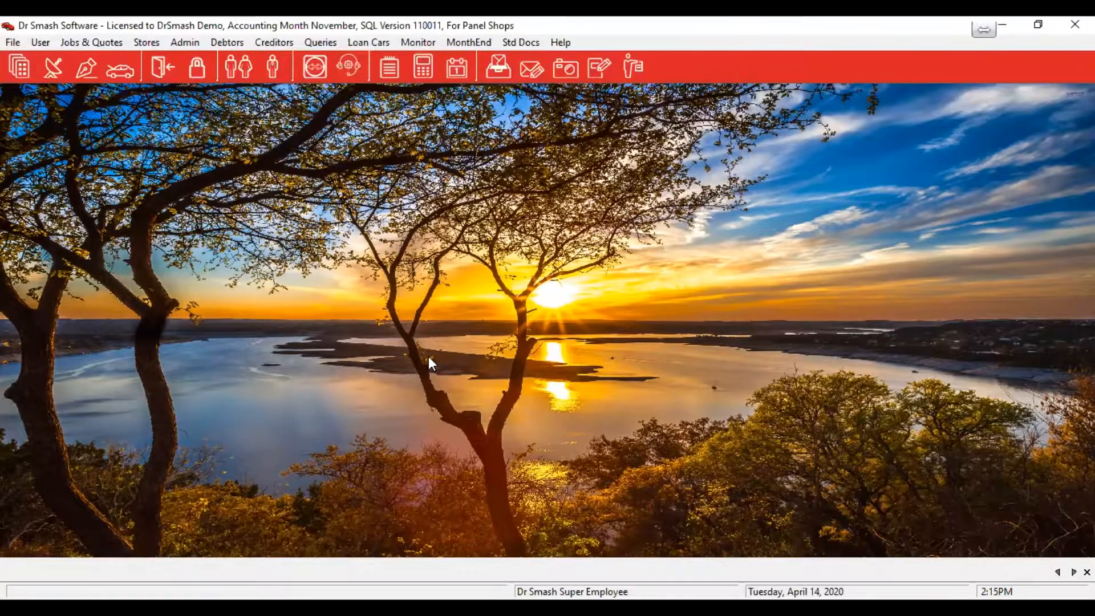
{"action": "left_click", "coordinate": [229, 44]}
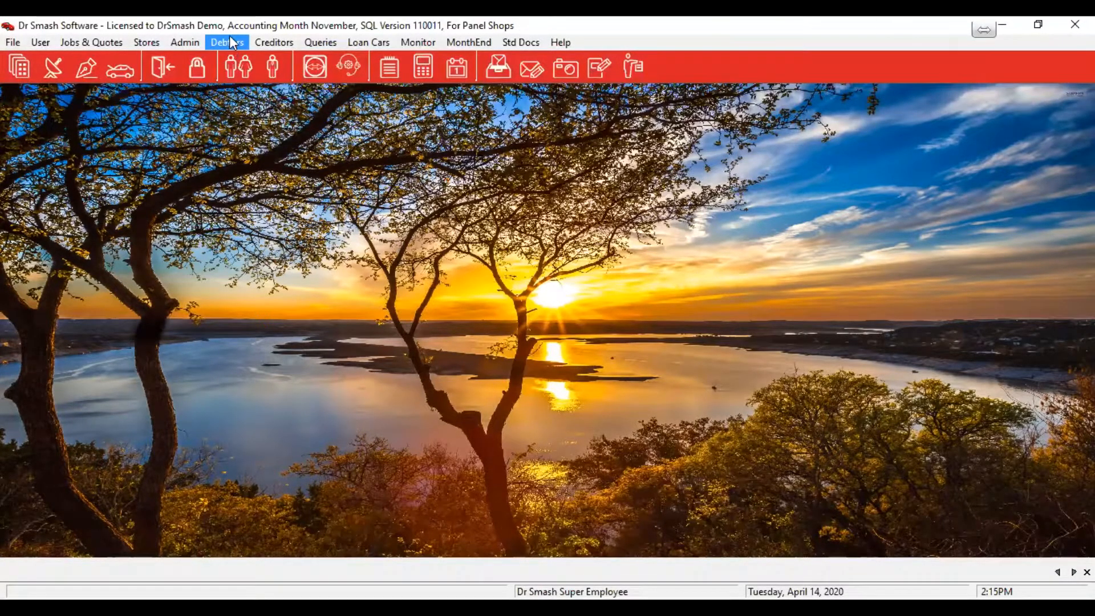
Start a Hollard Insurance debit note attached to invoice 62696
{"action": "mouse_move", "coordinate": [253, 61]}
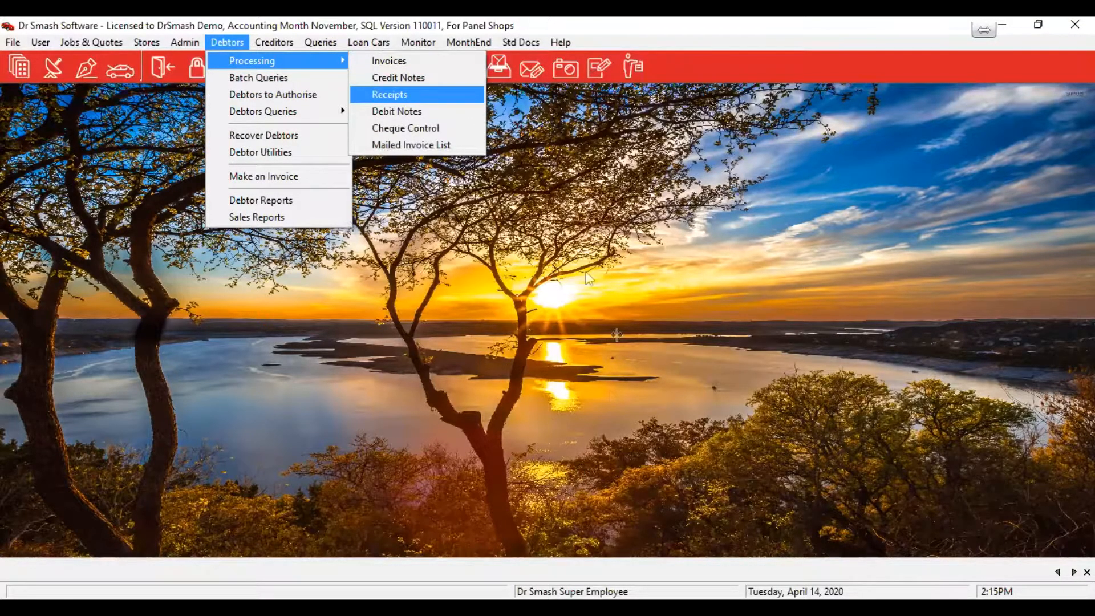
{"action": "left_click", "coordinate": [390, 312]}
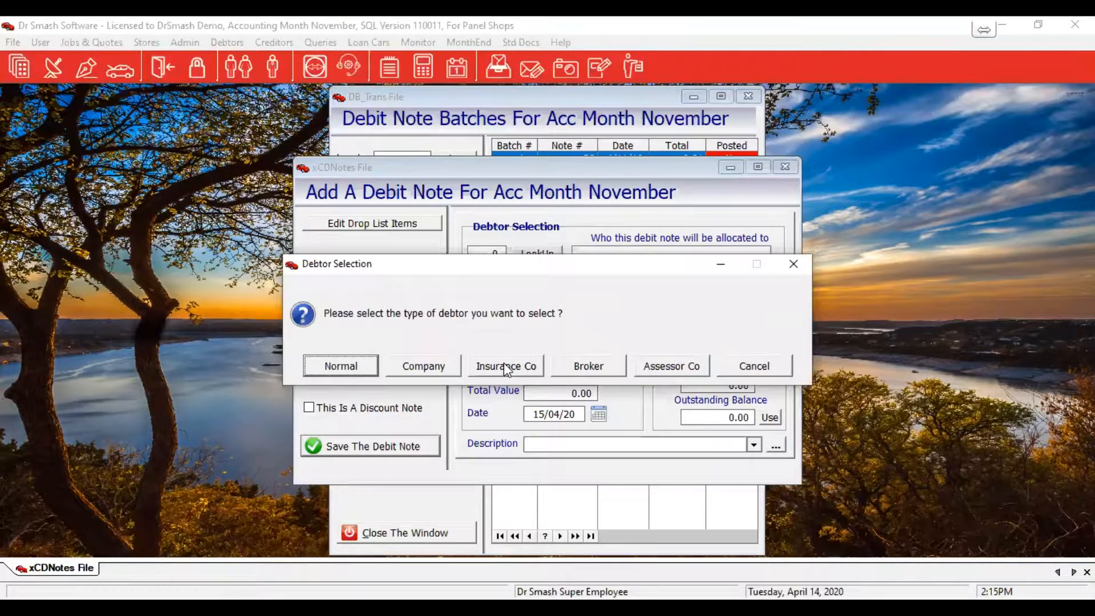
{"action": "left_click", "coordinate": [504, 364]}
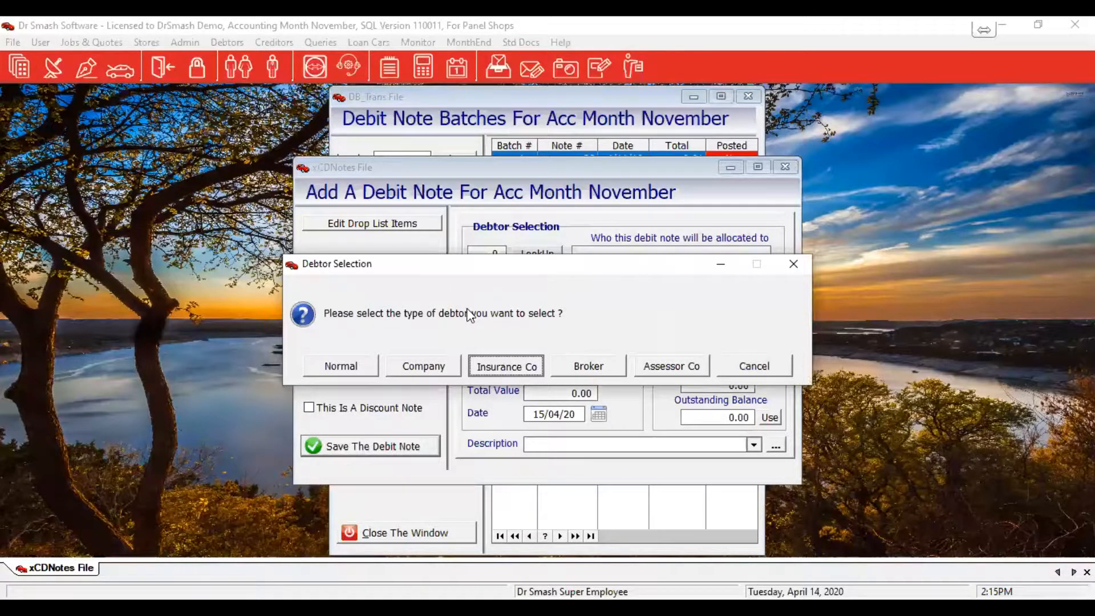
{"action": "key", "text": "Return"}
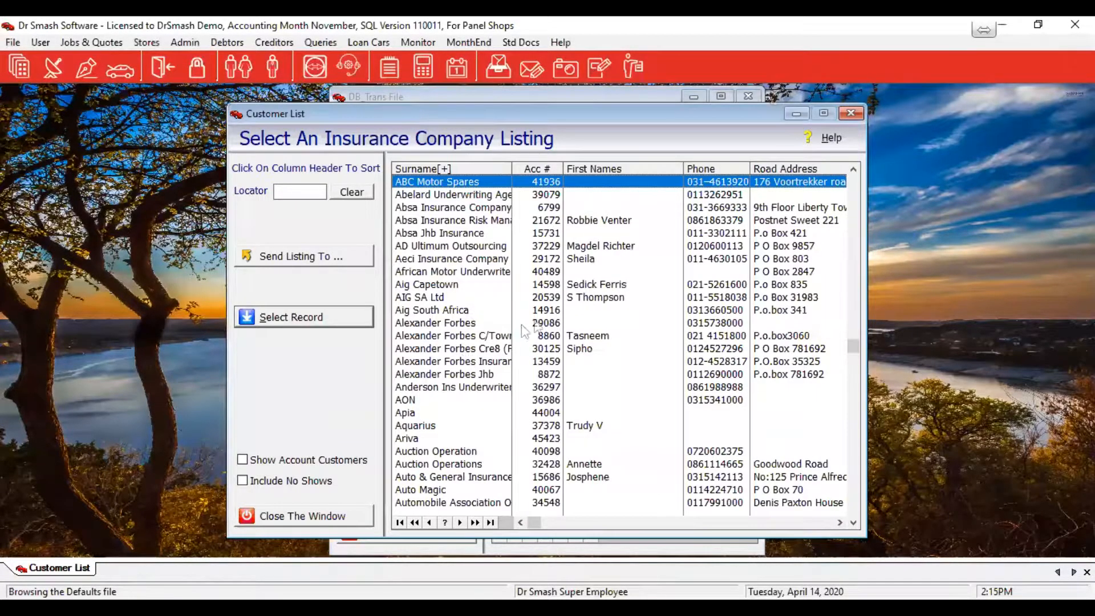
{"action": "type", "text": "hol"}
{"action": "double_click", "coordinate": [607, 331]}
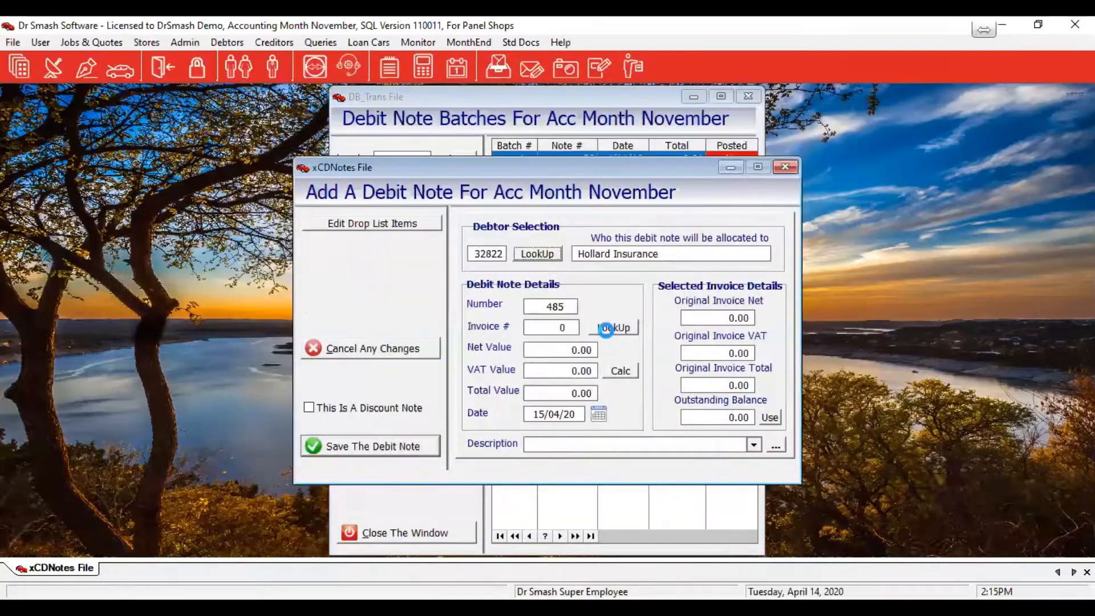
{"action": "left_click", "coordinate": [607, 330]}
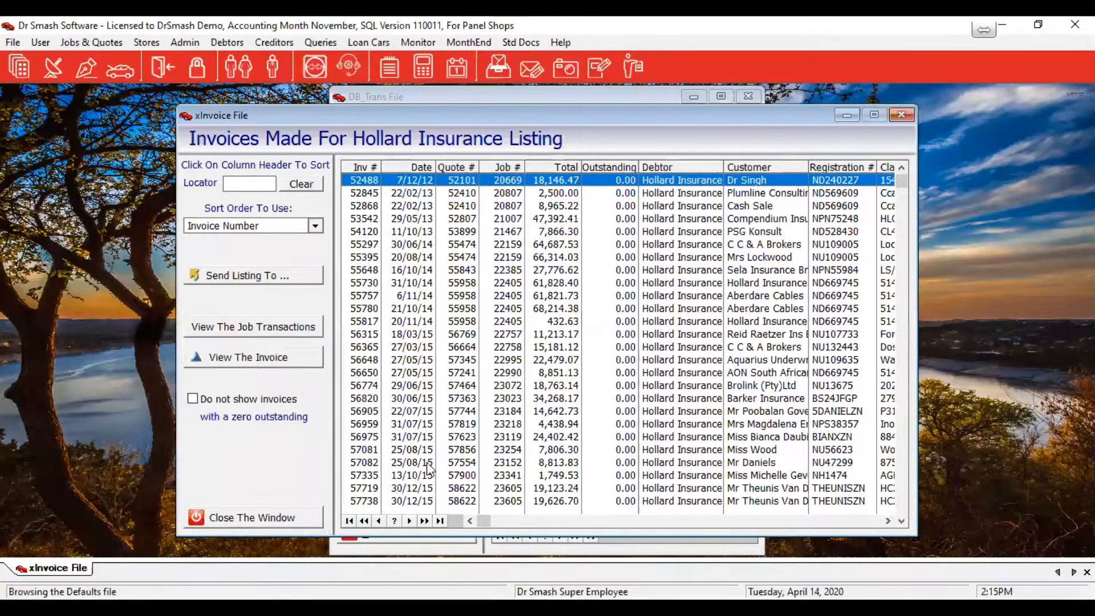
{"action": "key", "text": "ctrl+Page_Down"}
{"action": "left_click", "coordinate": [400, 475]}
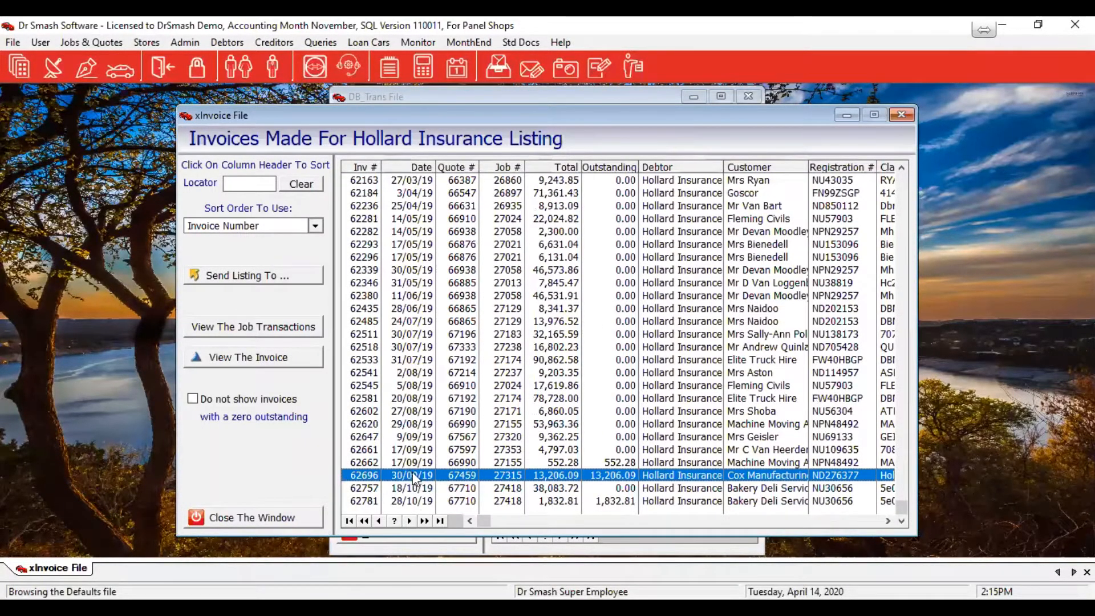
{"action": "double_click", "coordinate": [497, 479]}
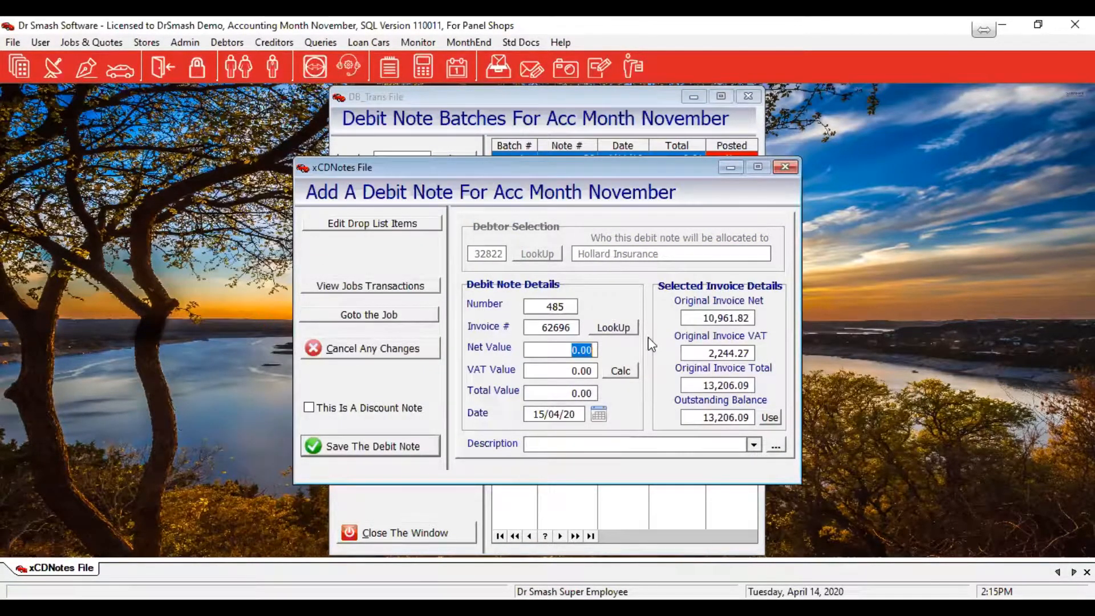
Enter net value 200 (230.00 total), describe it 'Interest On Outstanding Invoice', and save
{"action": "type", "text": "200"}
{"action": "key", "text": "Tab"}
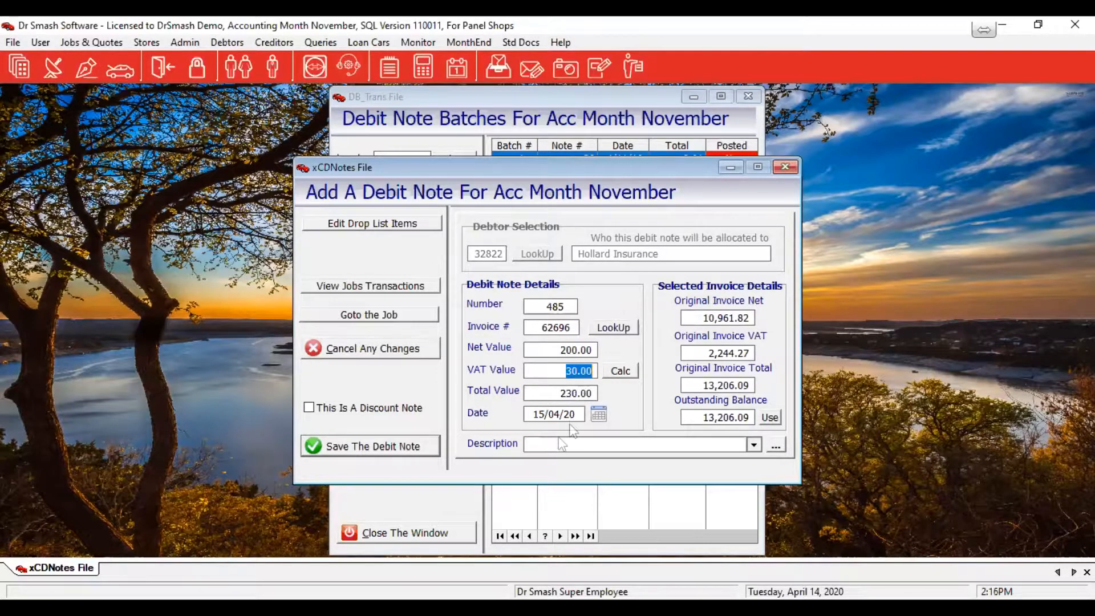
{"action": "left_click", "coordinate": [597, 443]}
{"action": "type", "text": "Interest"}
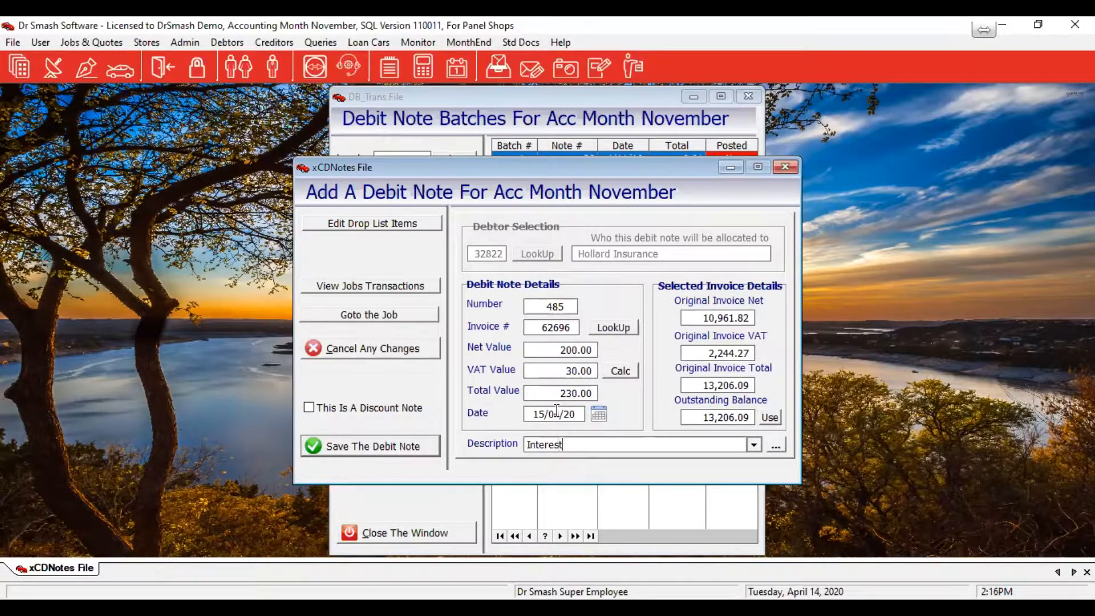
{"action": "type", "text": " On Outstanding Invoice"}
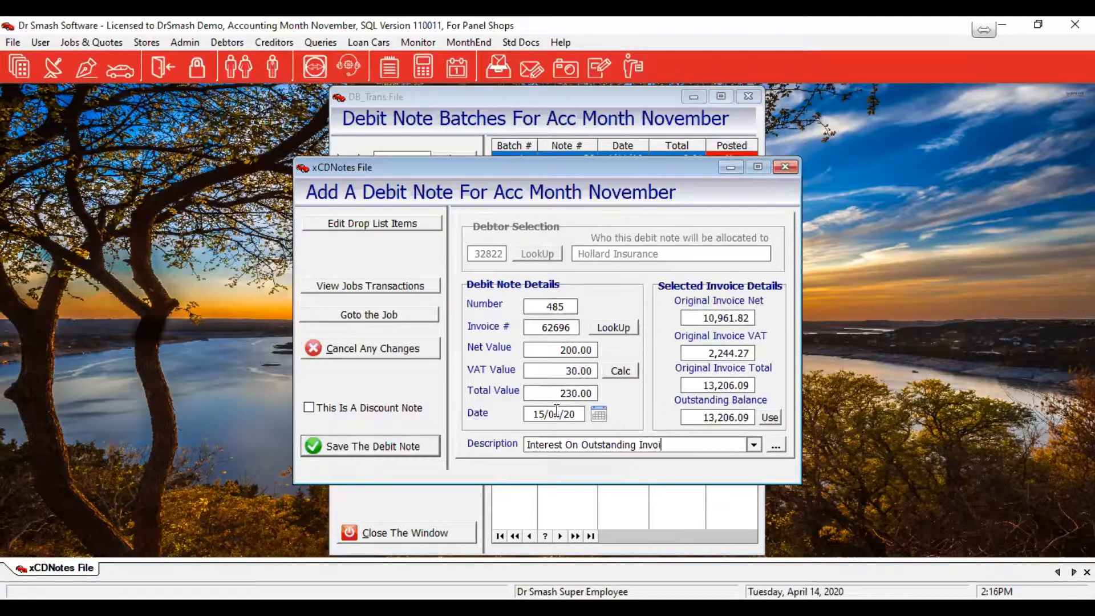
{"action": "left_click", "coordinate": [397, 447]}
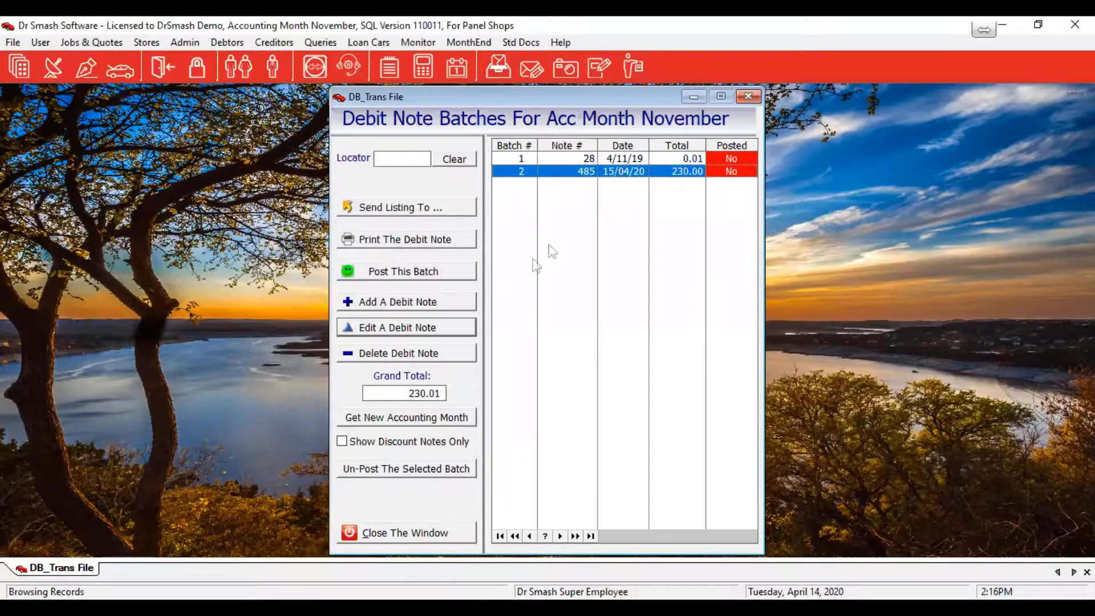
Post debit note 485 in batch 2 and close the debit note batches window
{"action": "left_click", "coordinate": [373, 276]}
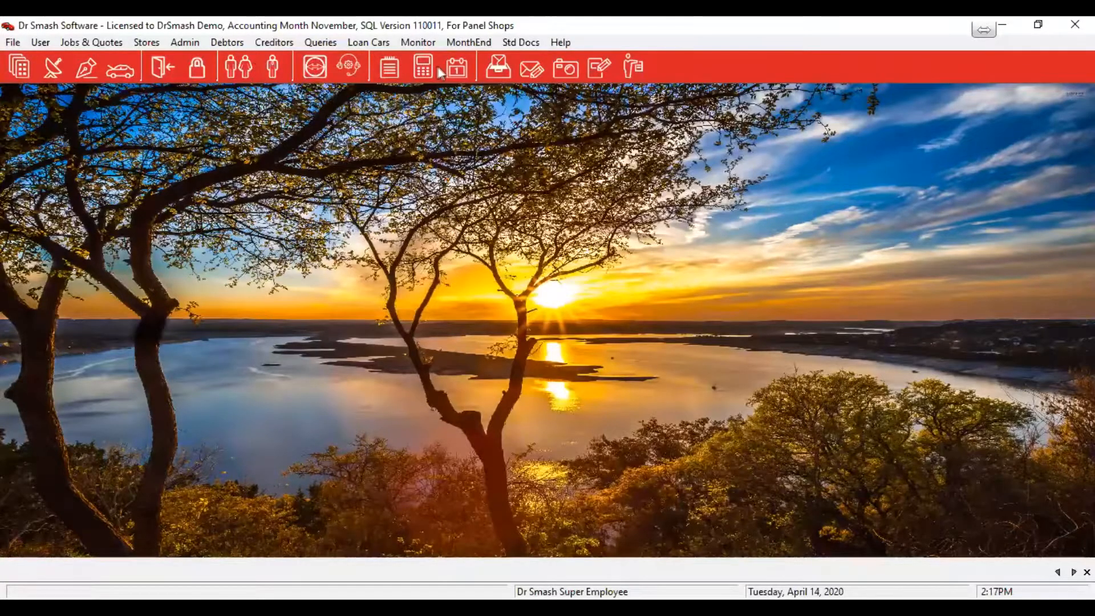
{"action": "key", "text": "alt+d"}
Run Debtors Queries > Query by Debtor to list all customers and companies
{"action": "key", "text": "Right"}
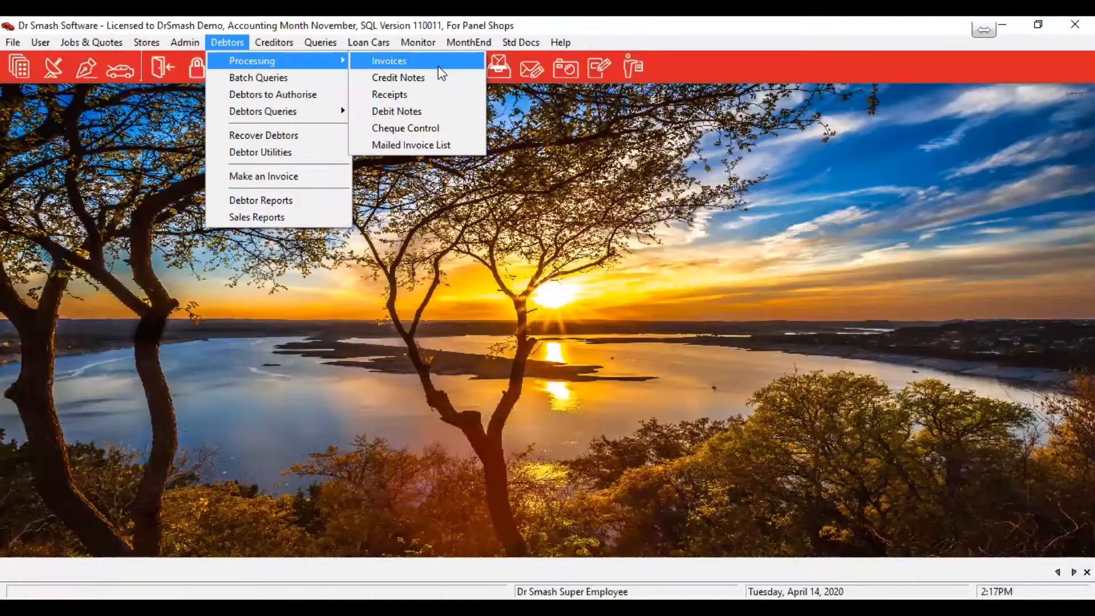
{"action": "left_click", "coordinate": [412, 46]}
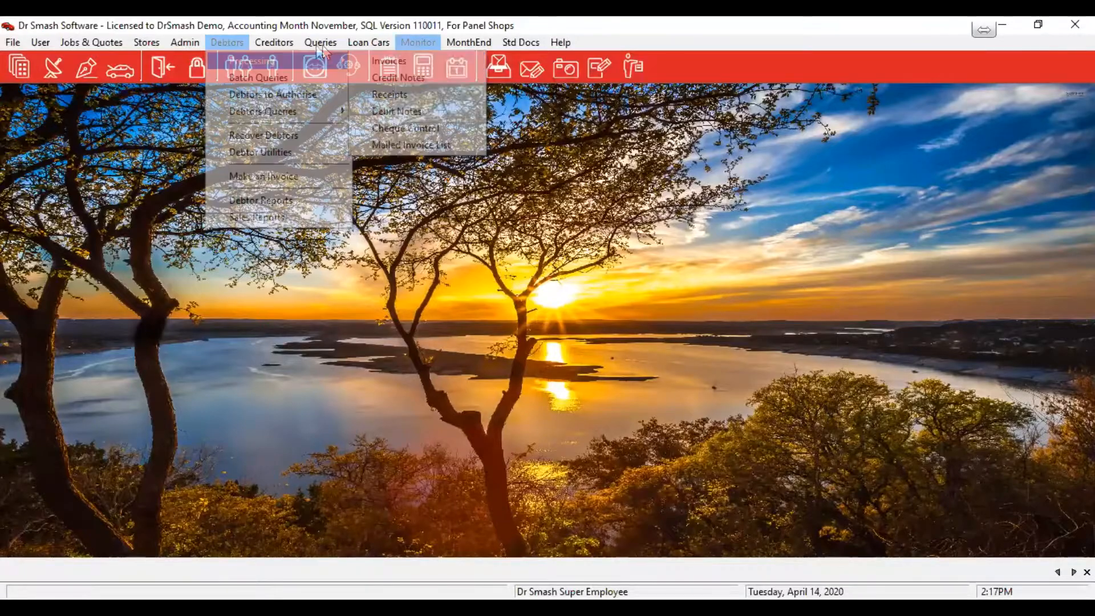
{"action": "mouse_move", "coordinate": [227, 43]}
{"action": "mouse_move", "coordinate": [285, 60]}
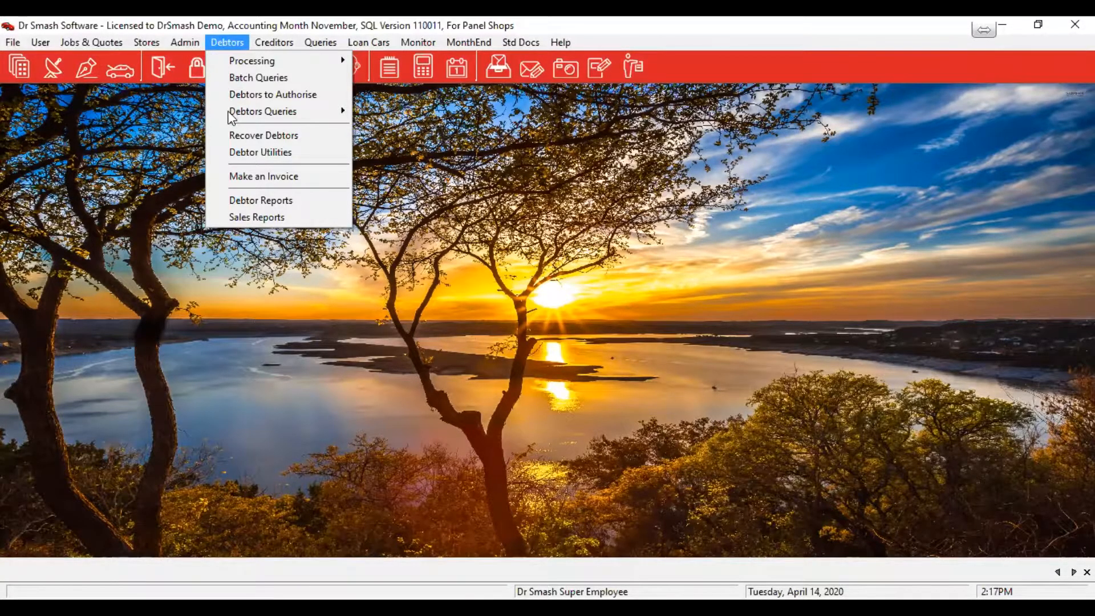
{"action": "mouse_move", "coordinate": [231, 117]}
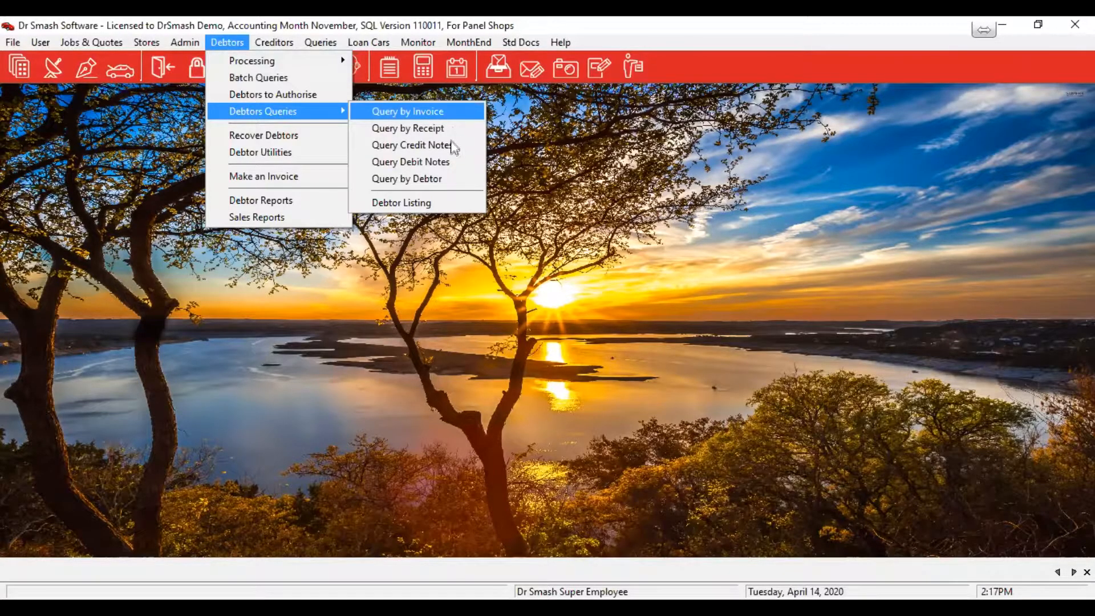
{"action": "left_click", "coordinate": [400, 181]}
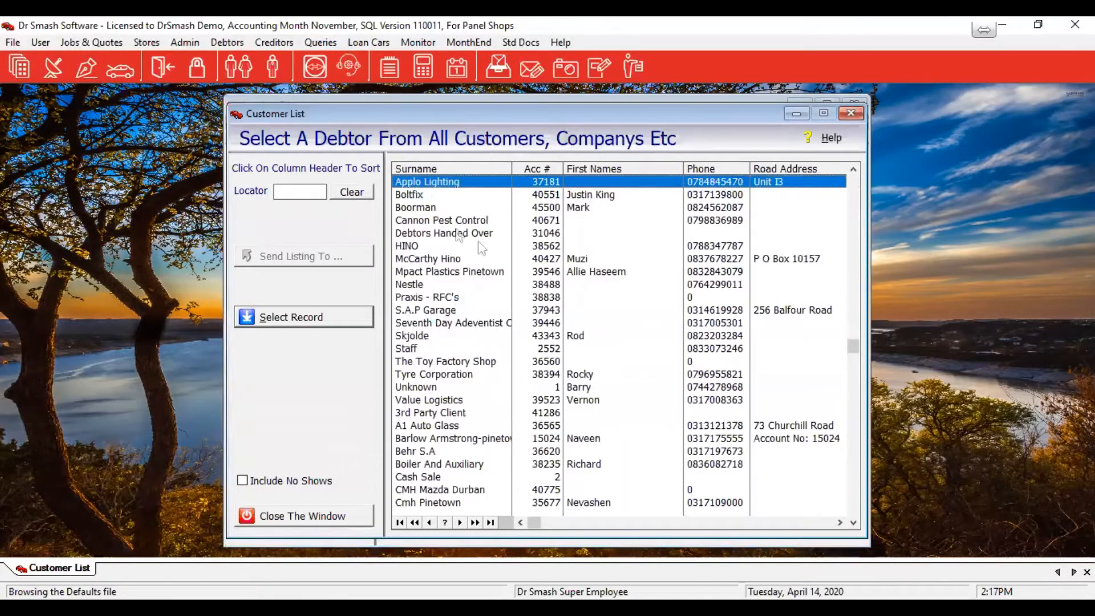
Locate 'alex' and open the third Alexander Forbes account's transaction enquiry
{"action": "type", "text": "alex"}
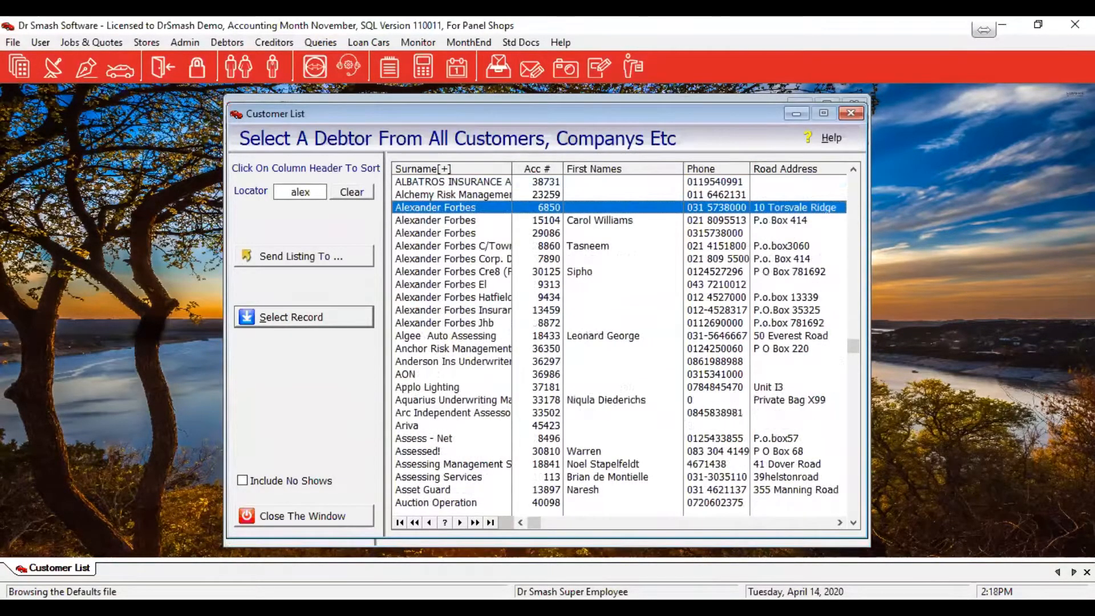
{"action": "key", "text": "Return"}
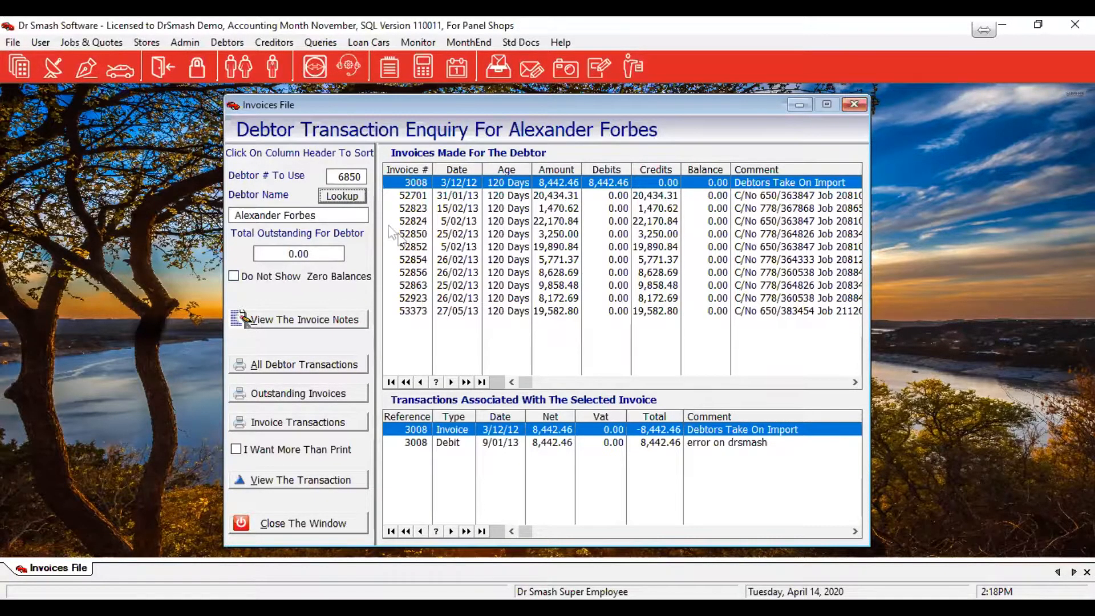
{"action": "left_click", "coordinate": [351, 202]}
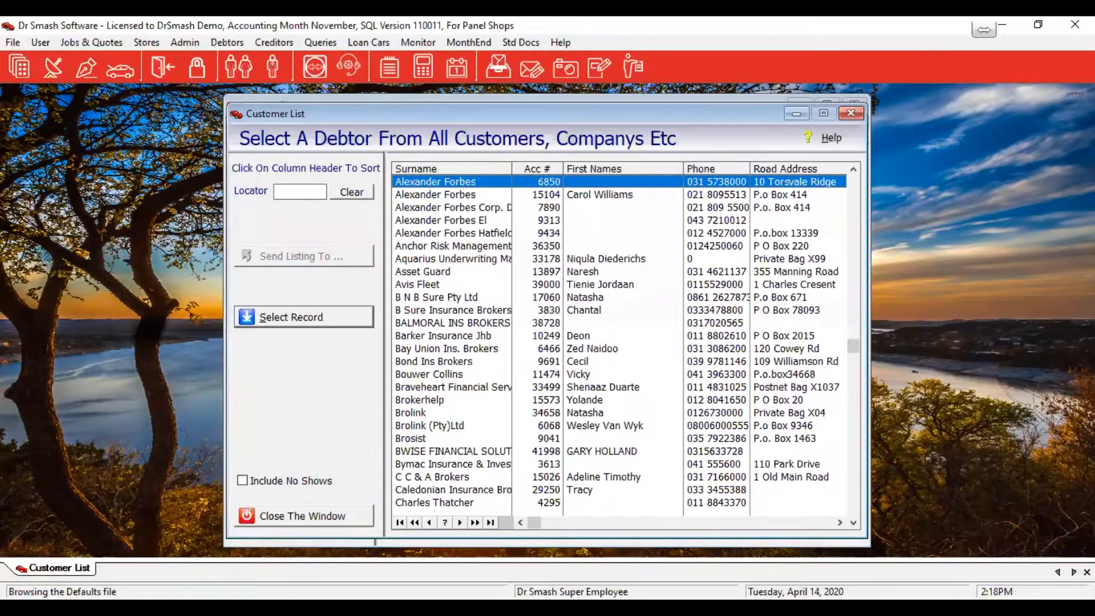
{"action": "left_click", "coordinate": [306, 317]}
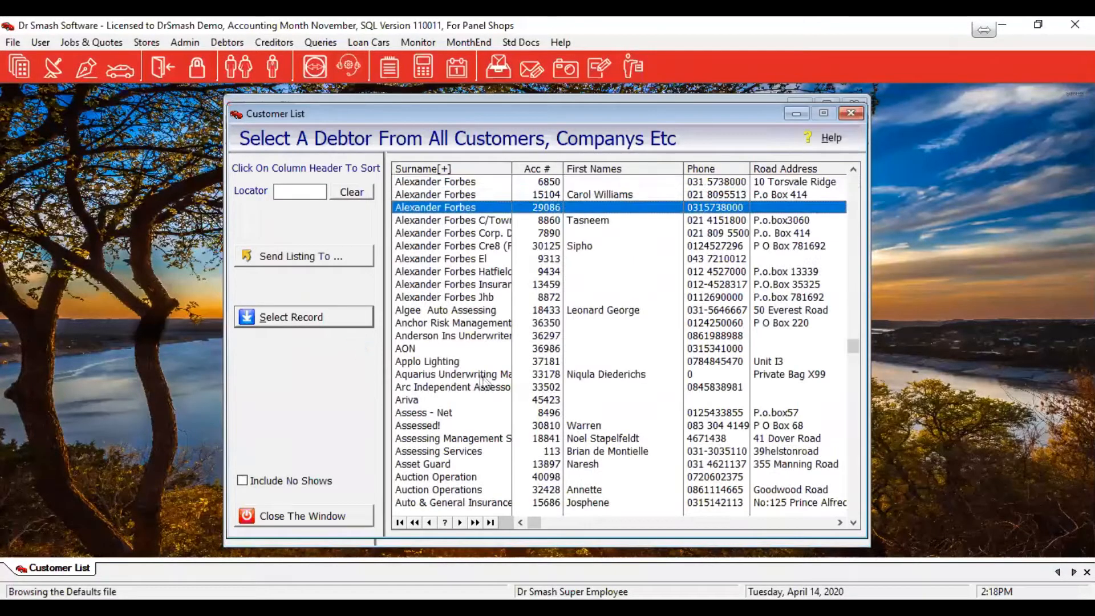
{"action": "key", "text": "Return"}
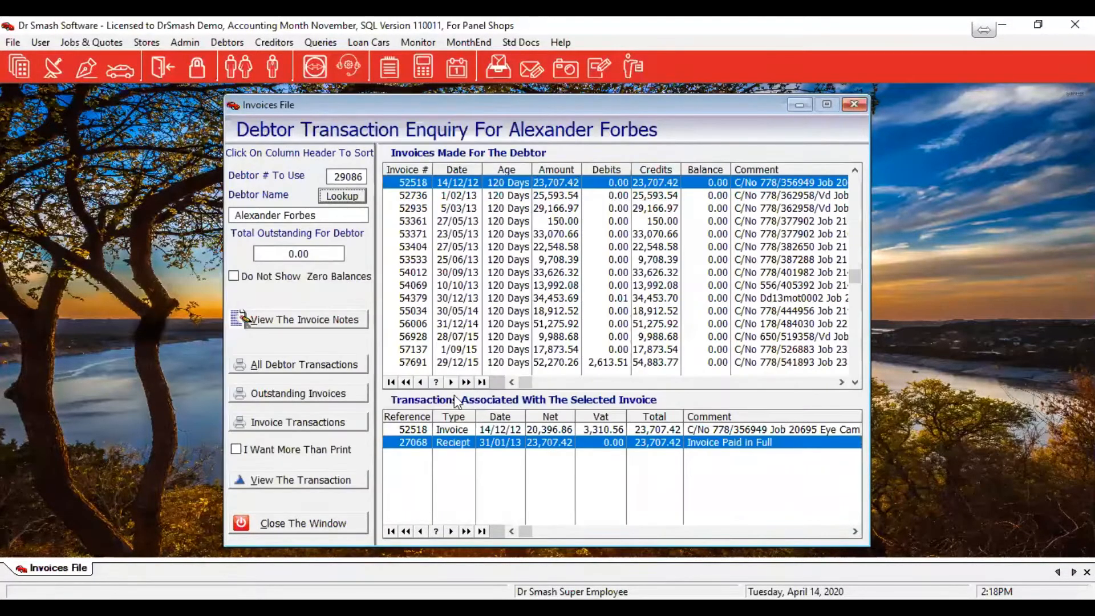
Jump to invoice 62838 and inspect its 34,000.00 receipt and 660.93 credit note
{"action": "left_click", "coordinate": [481, 382]}
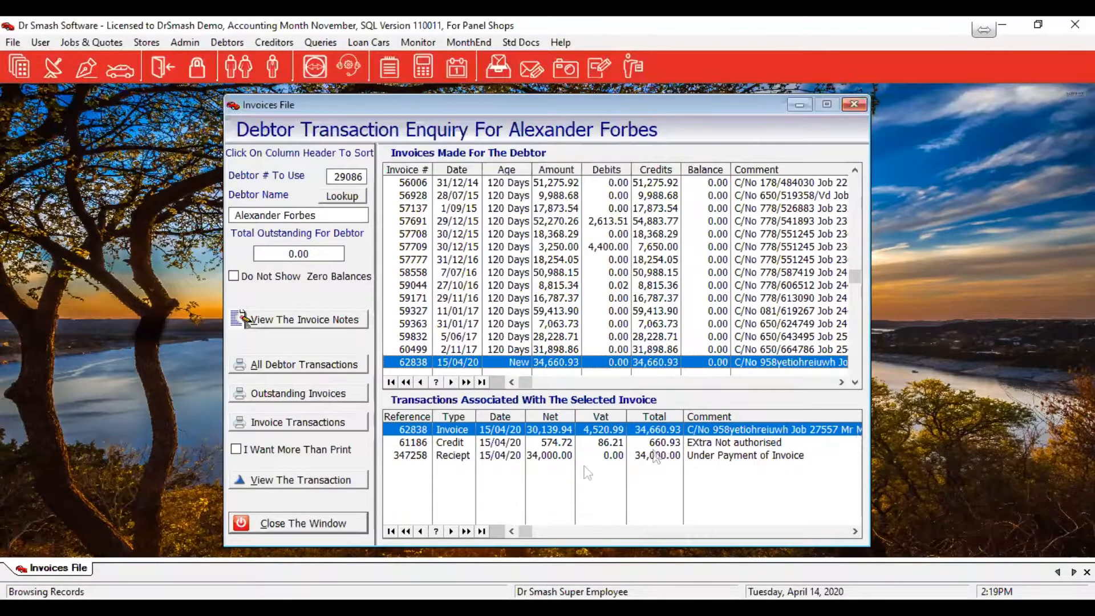
{"action": "left_click", "coordinate": [489, 458]}
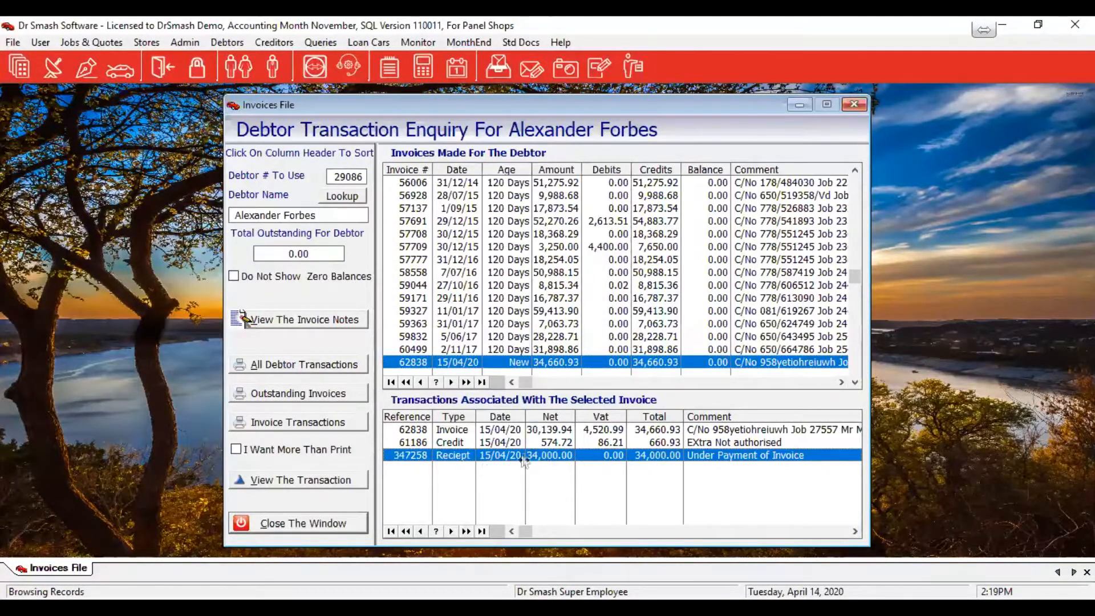
{"action": "key", "text": "Up"}
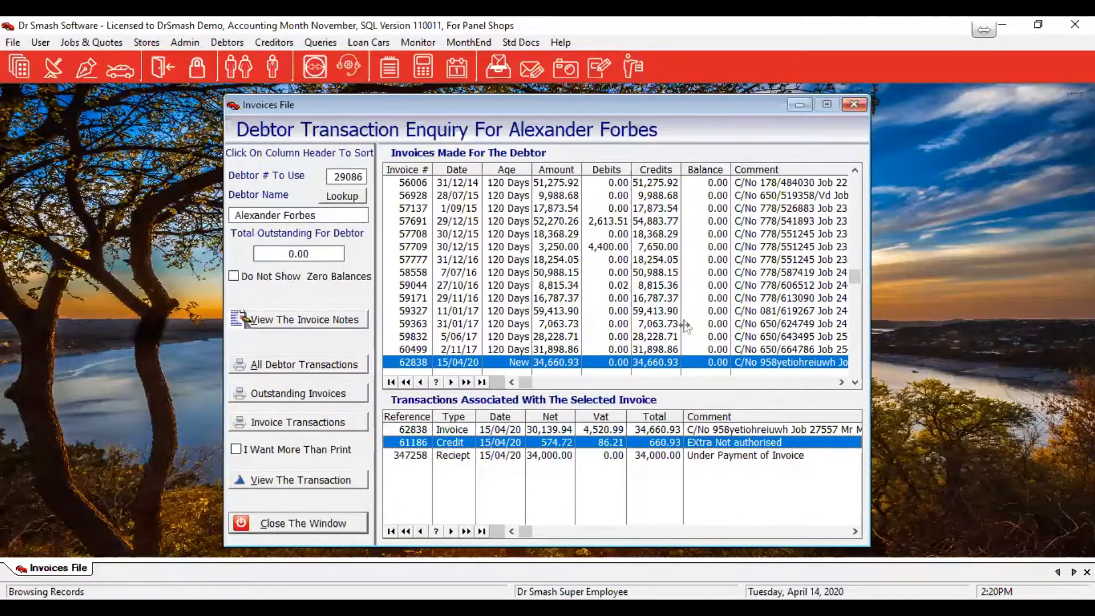
Review invoice 57709's entries (invoice, credit, receipt 30991, debit correction), then show invoice 57691's transactions
{"action": "left_click", "coordinate": [609, 249]}
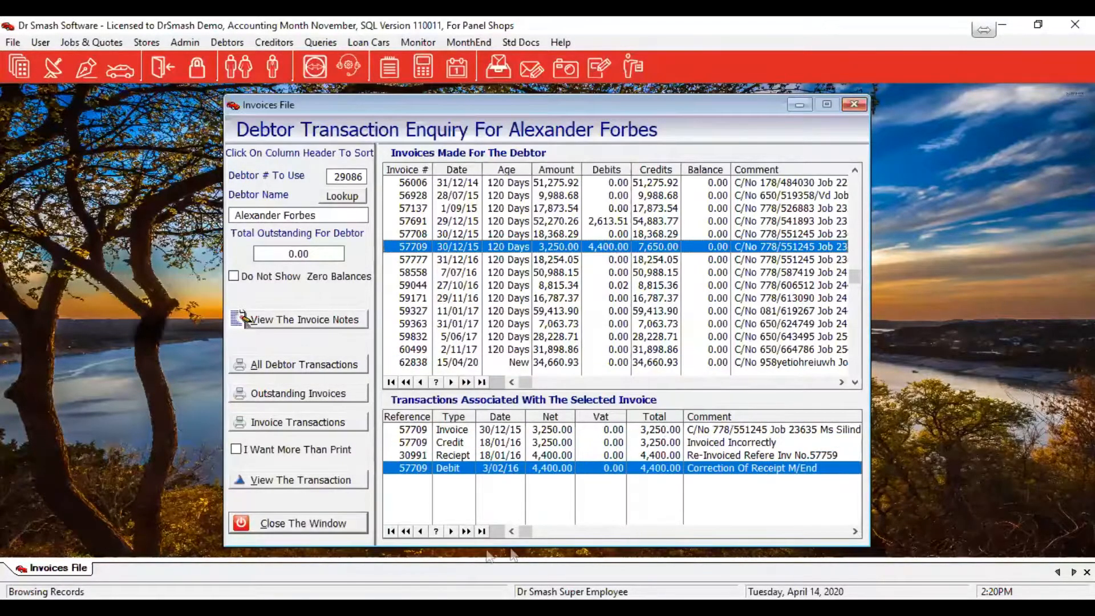
{"action": "left_click", "coordinate": [455, 432]}
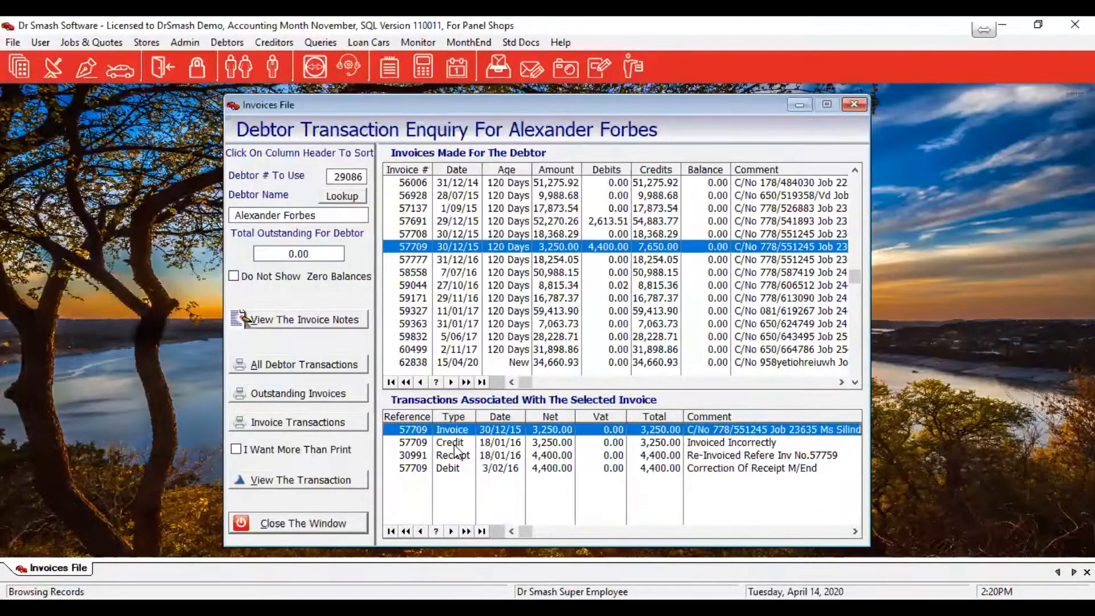
{"action": "left_click", "coordinate": [745, 444]}
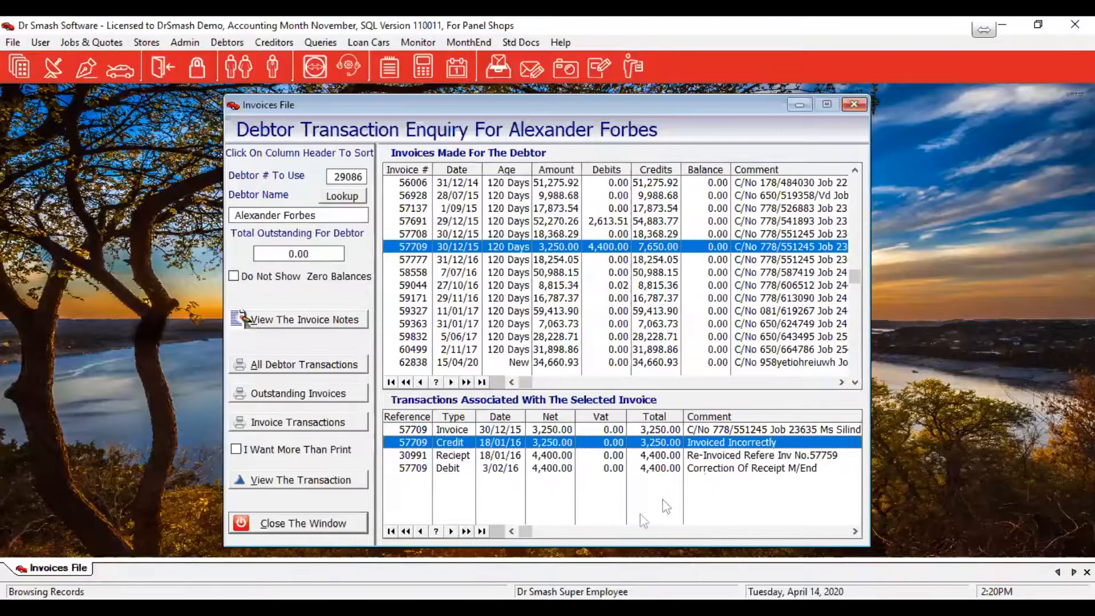
{"action": "left_click", "coordinate": [663, 454]}
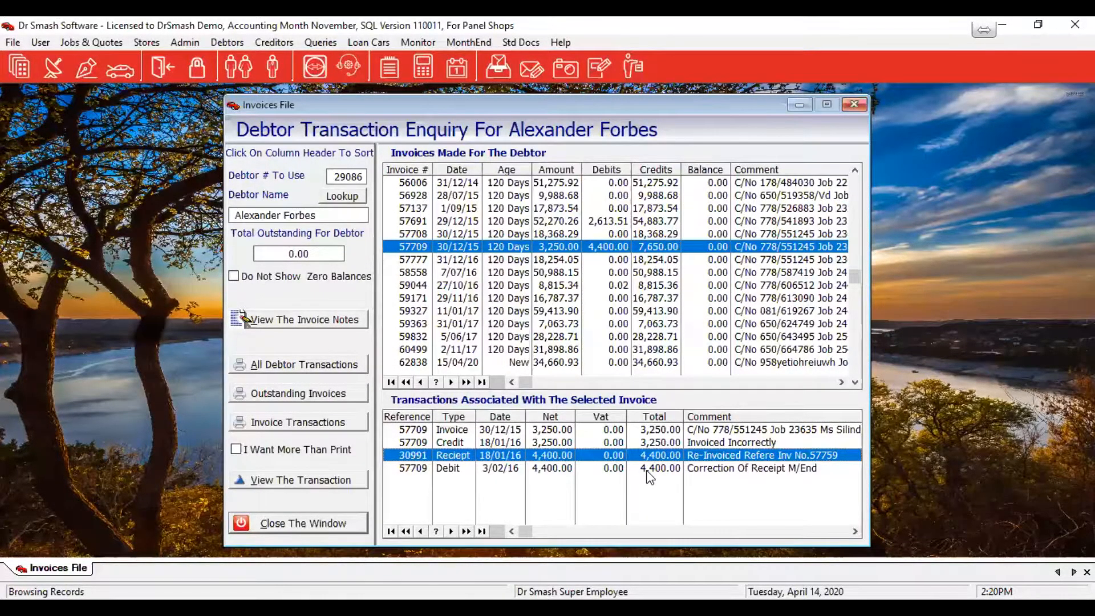
{"action": "left_click", "coordinate": [664, 469]}
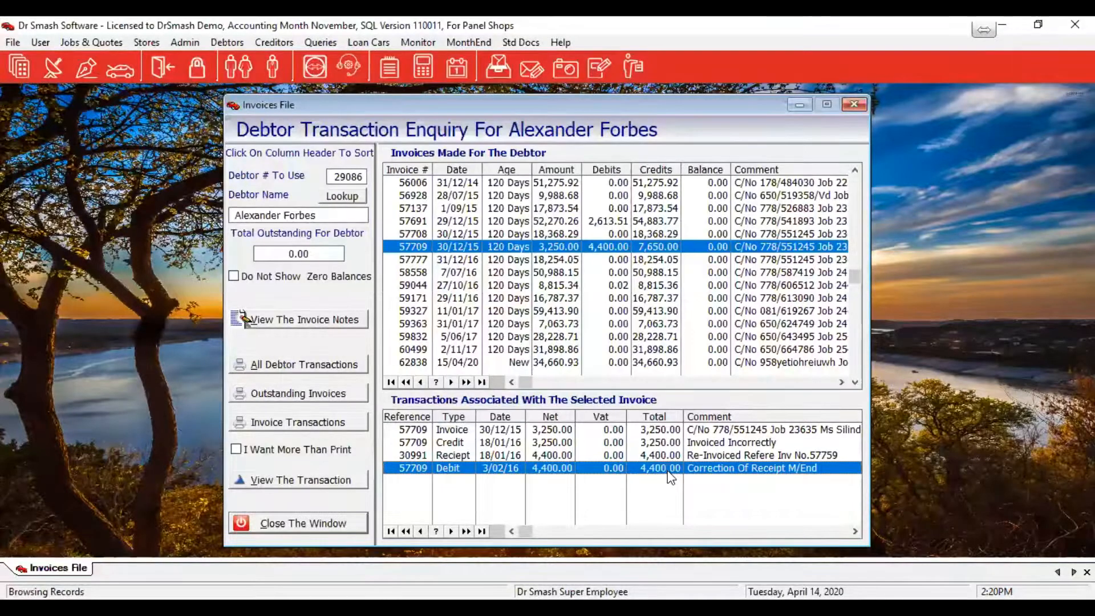
{"action": "left_click", "coordinate": [658, 225]}
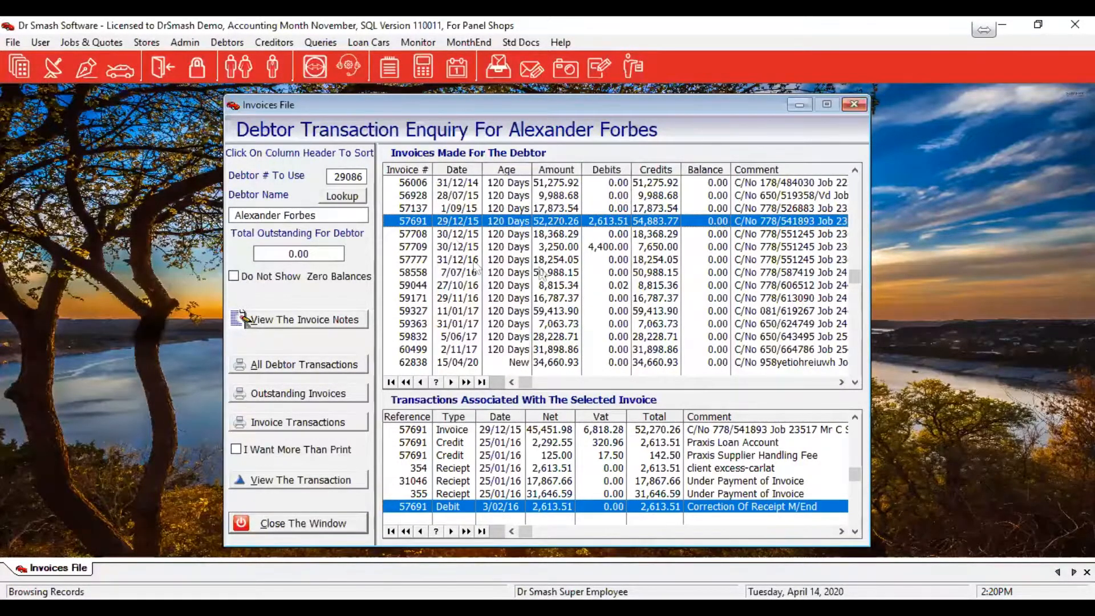
Load the Alexander Forbes Insurance debtor's invoices into the transaction enquiry
{"action": "left_click", "coordinate": [336, 197]}
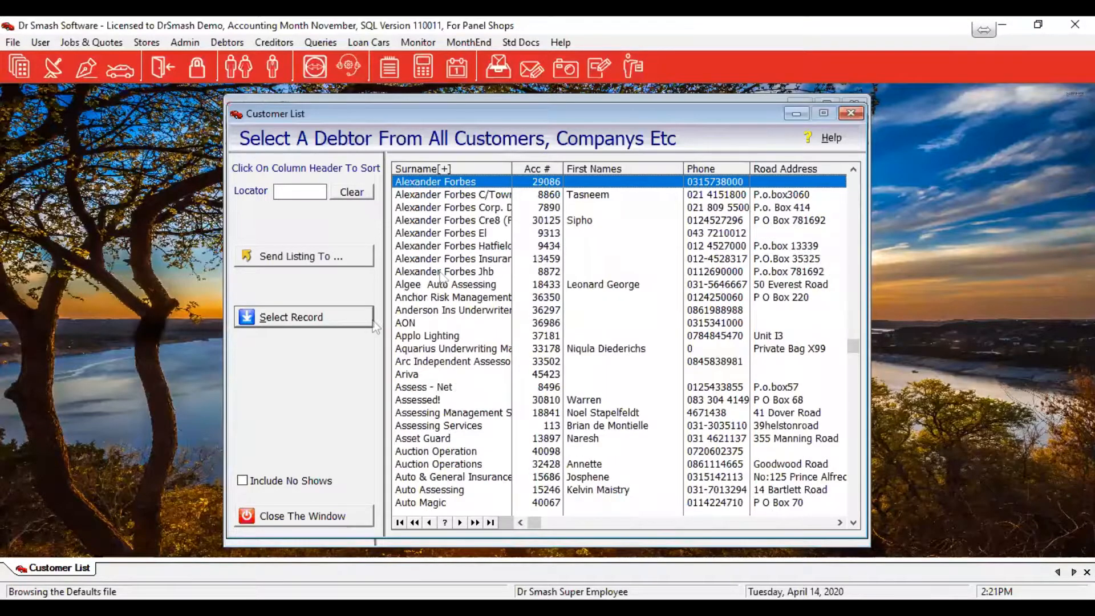
{"action": "left_click", "coordinate": [442, 258]}
{"action": "left_click", "coordinate": [311, 313]}
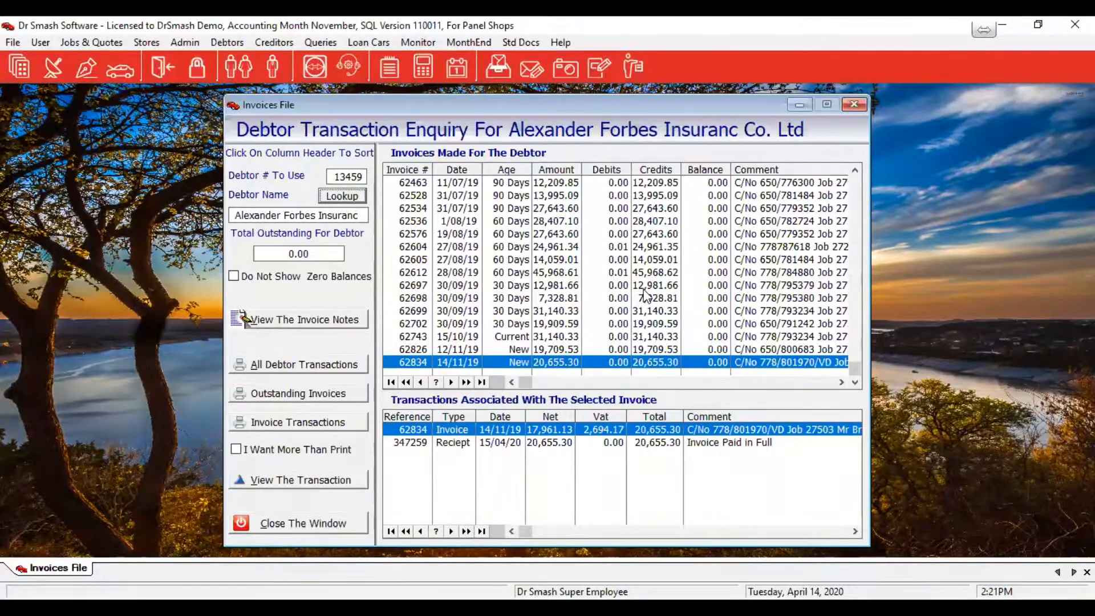
{"action": "key", "text": "Tab"}
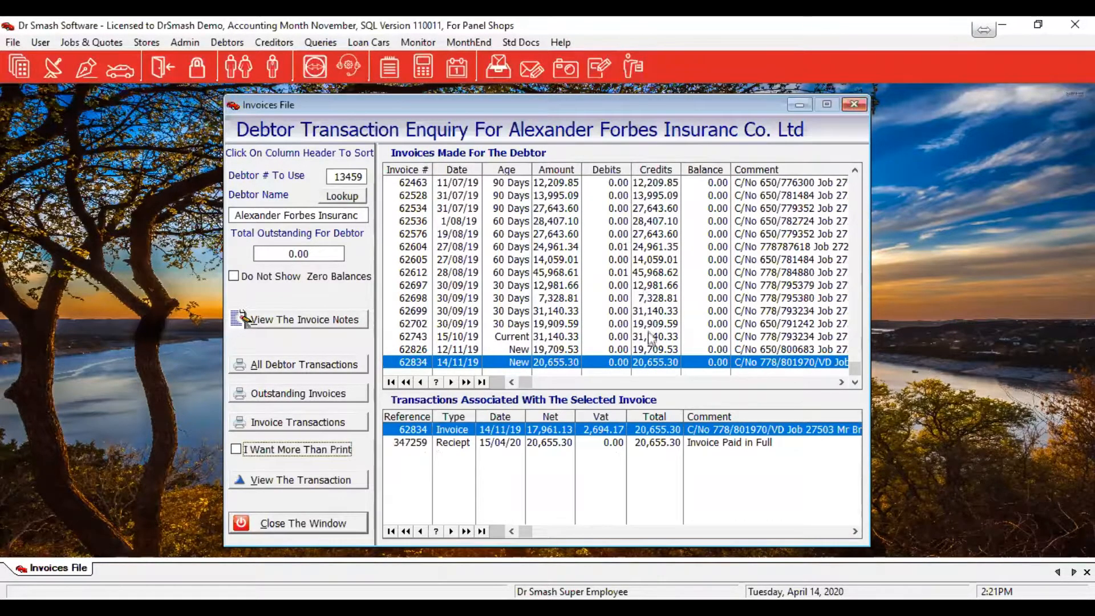
{"action": "left_click", "coordinate": [651, 361]}
Step through the transactions of invoices 62826, 62743, 62702, 62699, 62612 and 62604
{"action": "key", "text": "Up"}
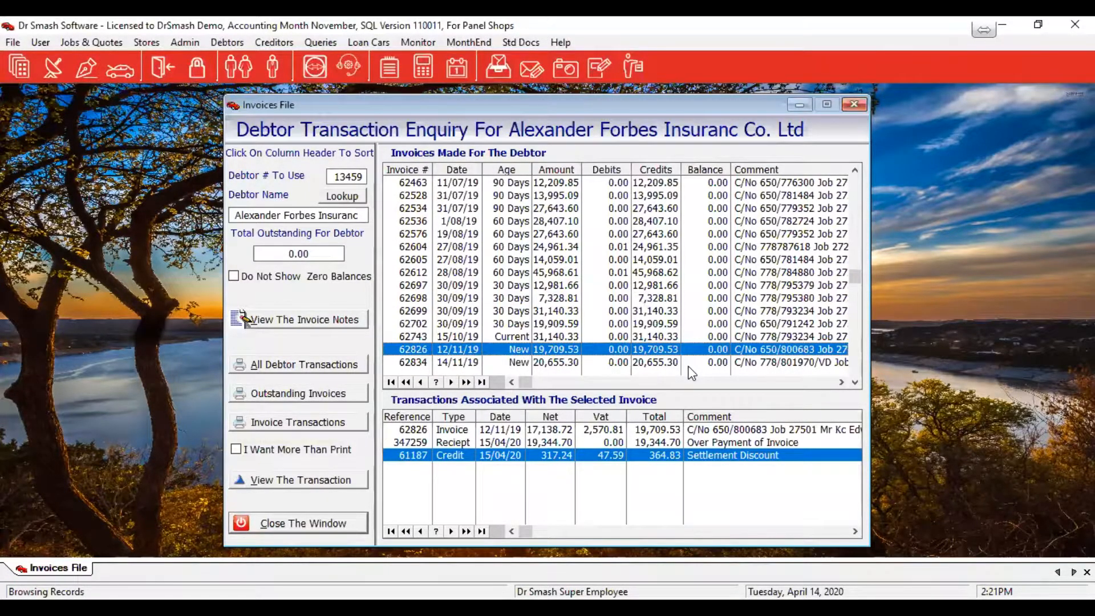
{"action": "key", "text": "Up"}
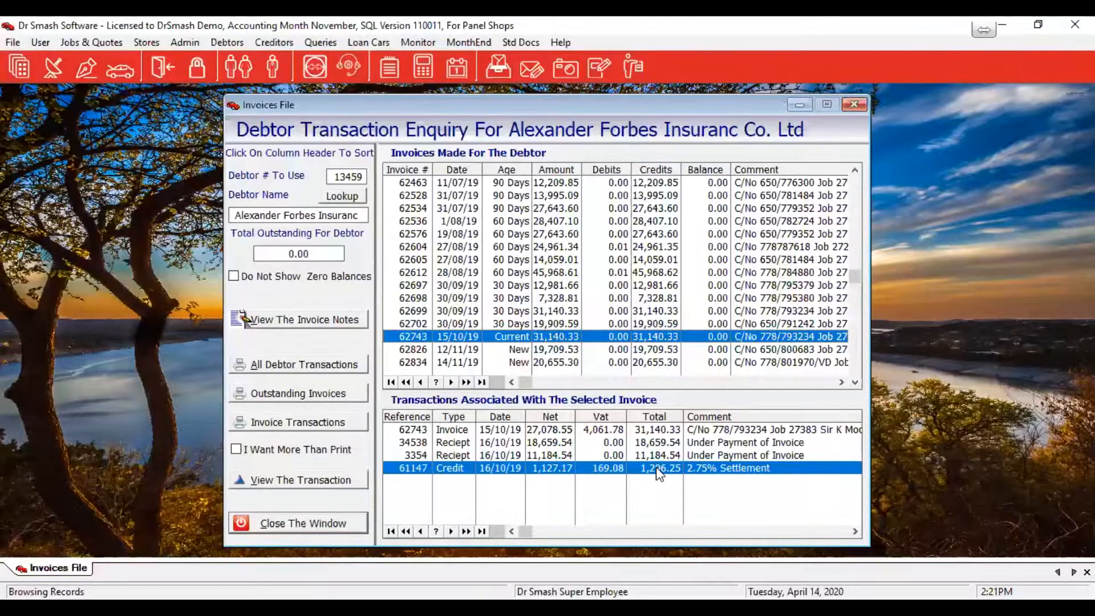
{"action": "left_click", "coordinate": [663, 323]}
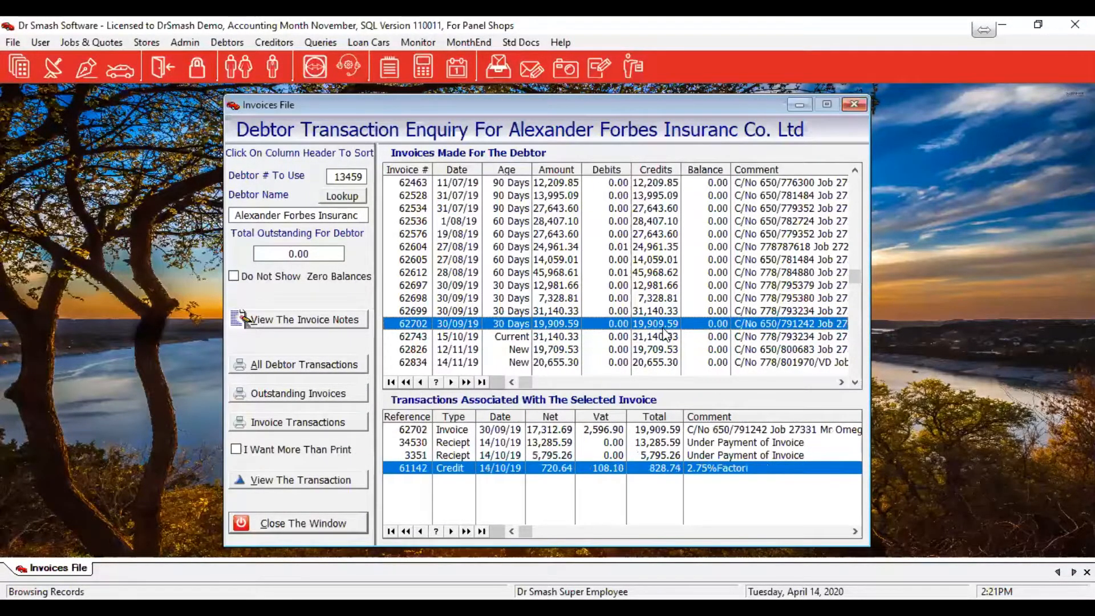
{"action": "key", "text": "Up"}
{"action": "key", "text": "Up"}
{"action": "key", "text": "Up"}
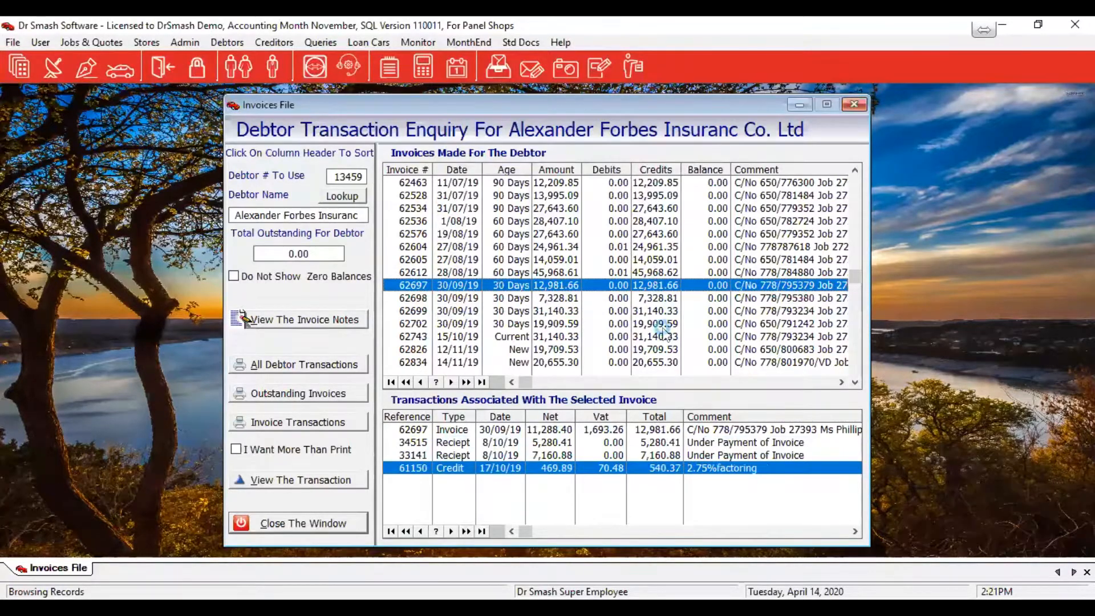
{"action": "key", "text": "Up"}
{"action": "key", "text": "Up"}
{"action": "key", "text": "Up"}
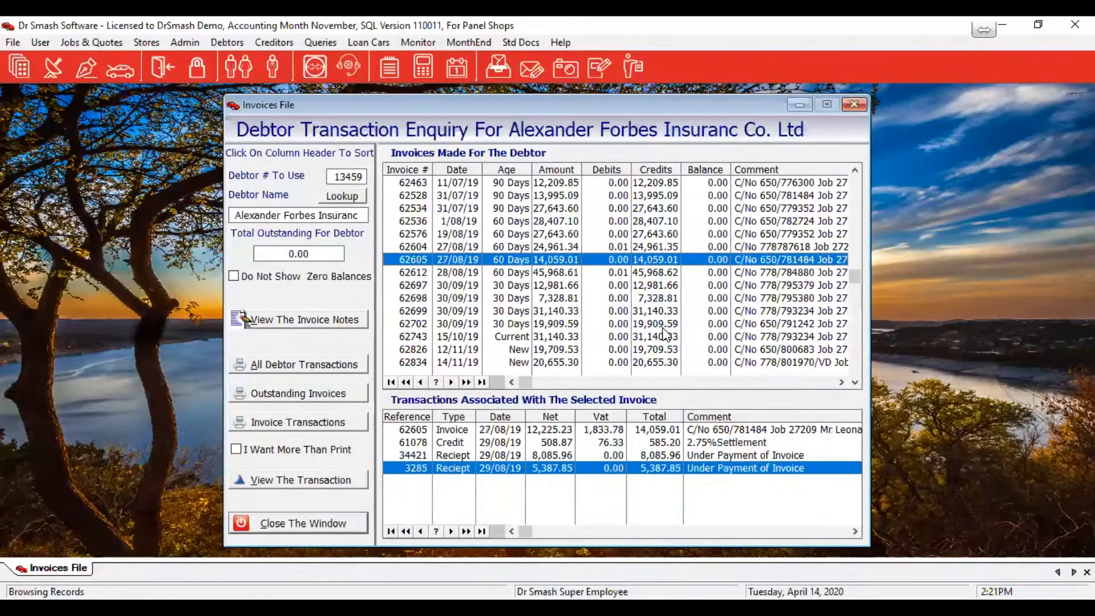
{"action": "key", "text": "Up"}
{"action": "key", "text": "Up"}
{"action": "key", "text": "Up"}
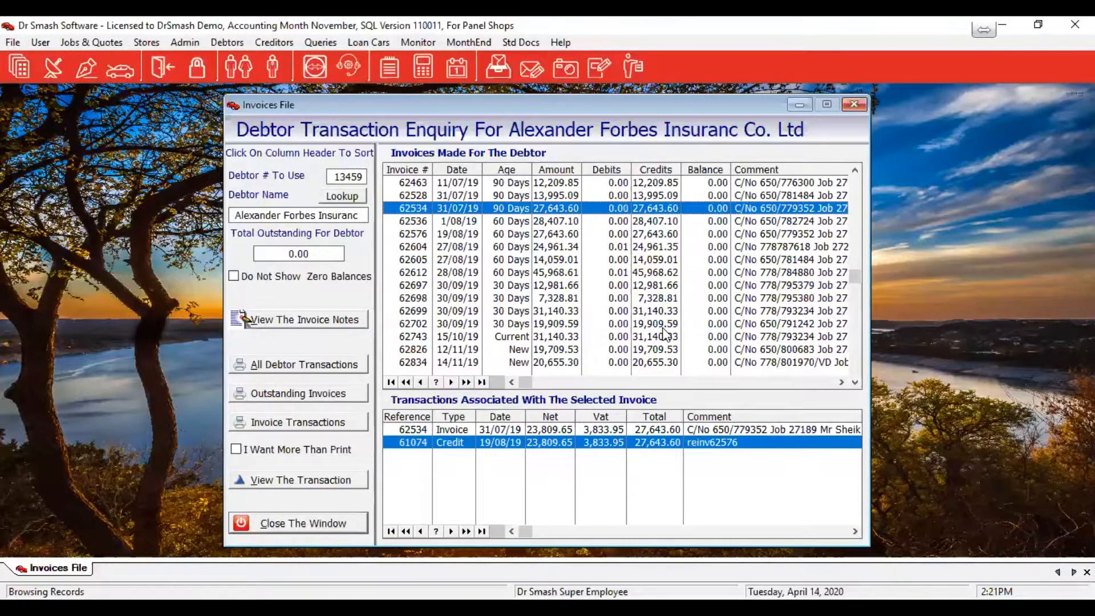
Bring up the customer list again and scroll it to pick another debtor
{"action": "left_click", "coordinate": [342, 197]}
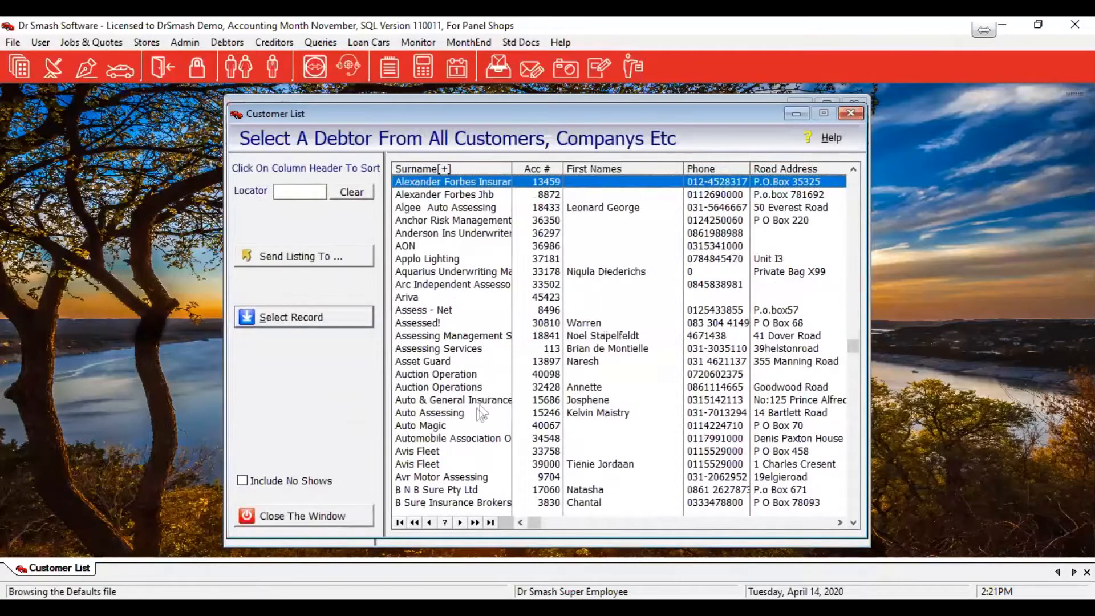
{"action": "left_click", "coordinate": [476, 415]}
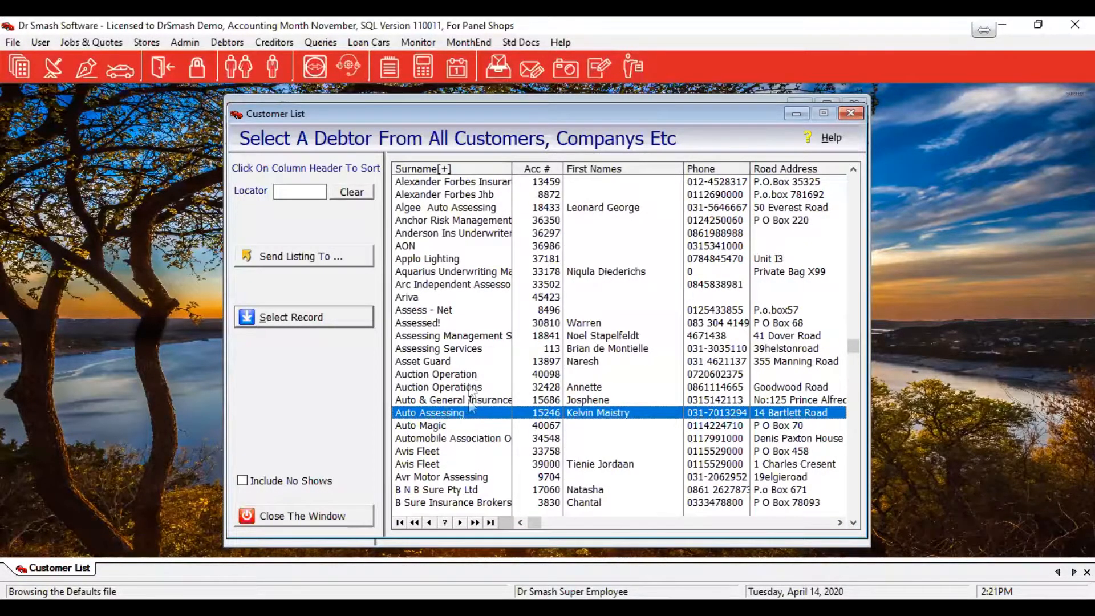
{"action": "scroll", "coordinate": [476, 426], "scroll_direction": "down", "scroll_amount": 2}
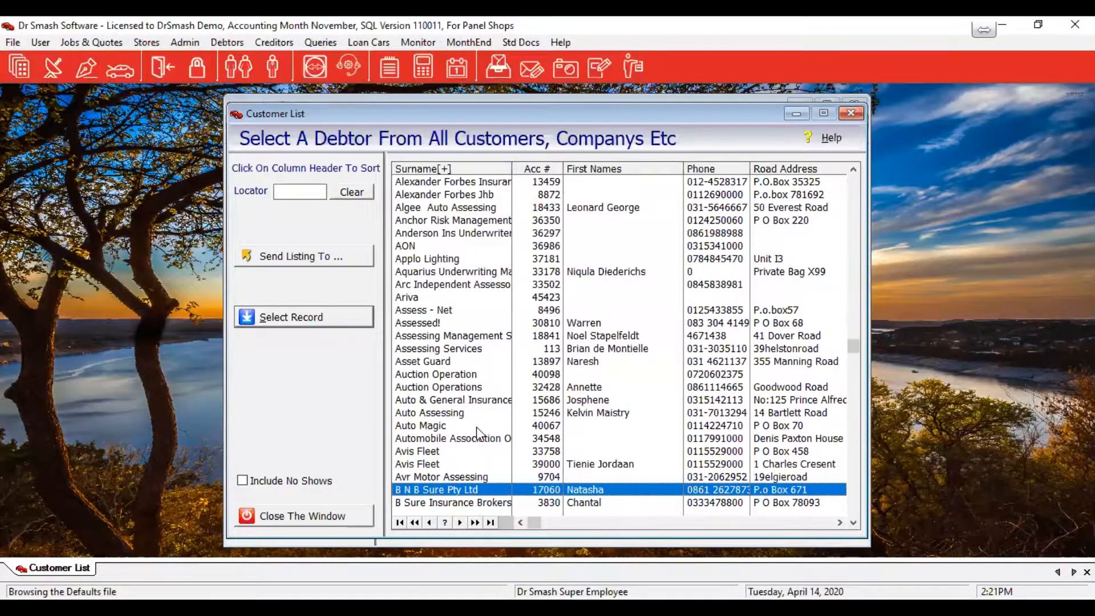
Open Hollard Insurance's enquiry with zero balances hidden and show invoice 62696's transactions, including debit note 485
{"action": "type", "text": "ol"}
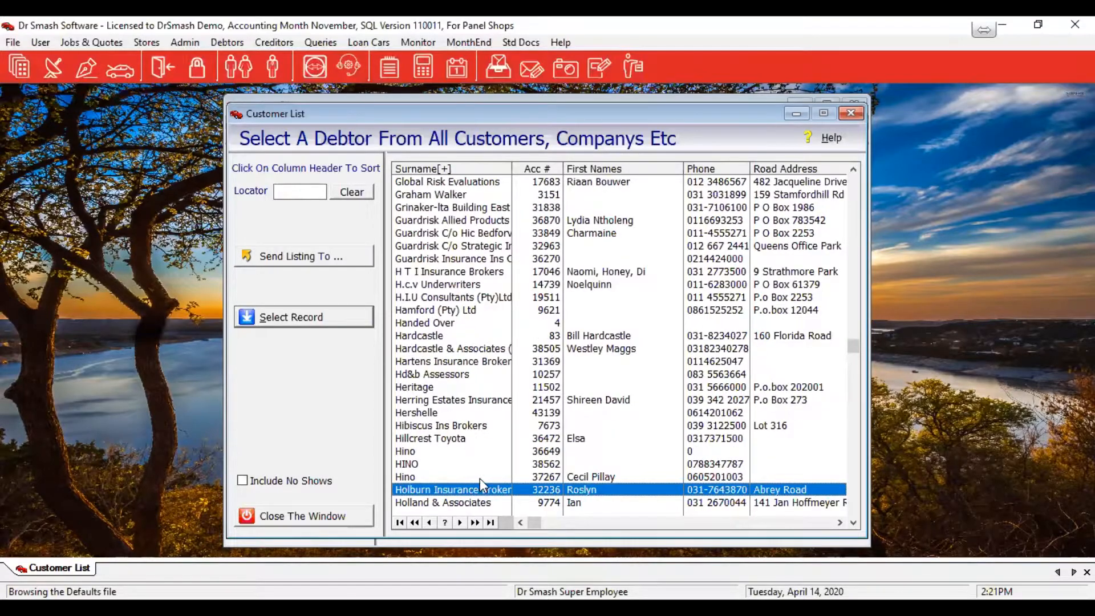
{"action": "scroll", "coordinate": [481, 478], "scroll_direction": "down", "scroll_amount": 2}
{"action": "double_click", "coordinate": [477, 478]}
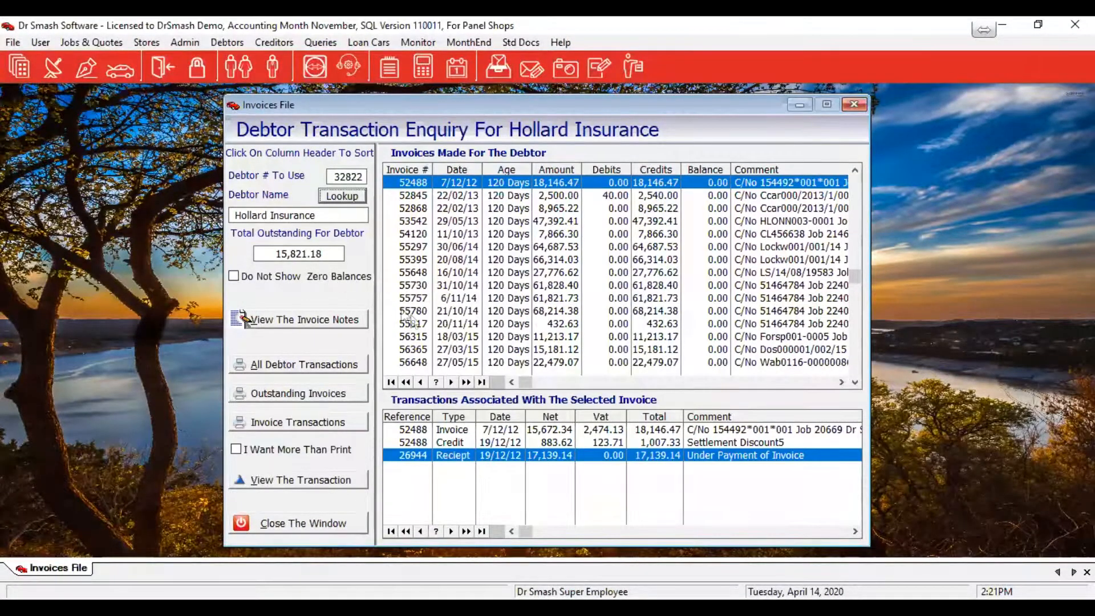
{"action": "left_click", "coordinate": [257, 275]}
{"action": "left_click", "coordinate": [256, 274]}
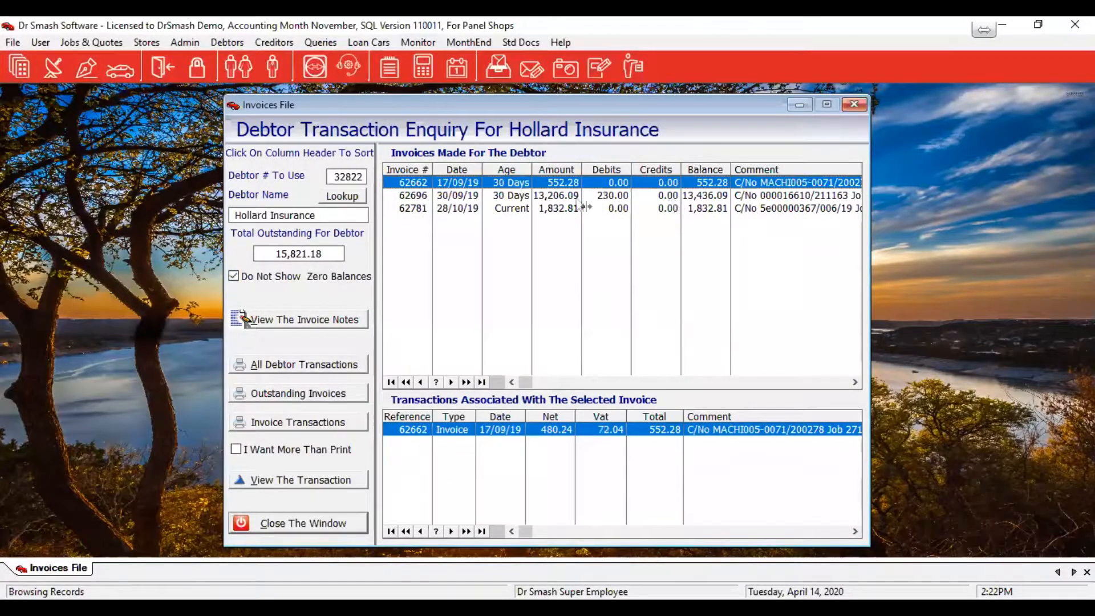
{"action": "left_click", "coordinate": [571, 197]}
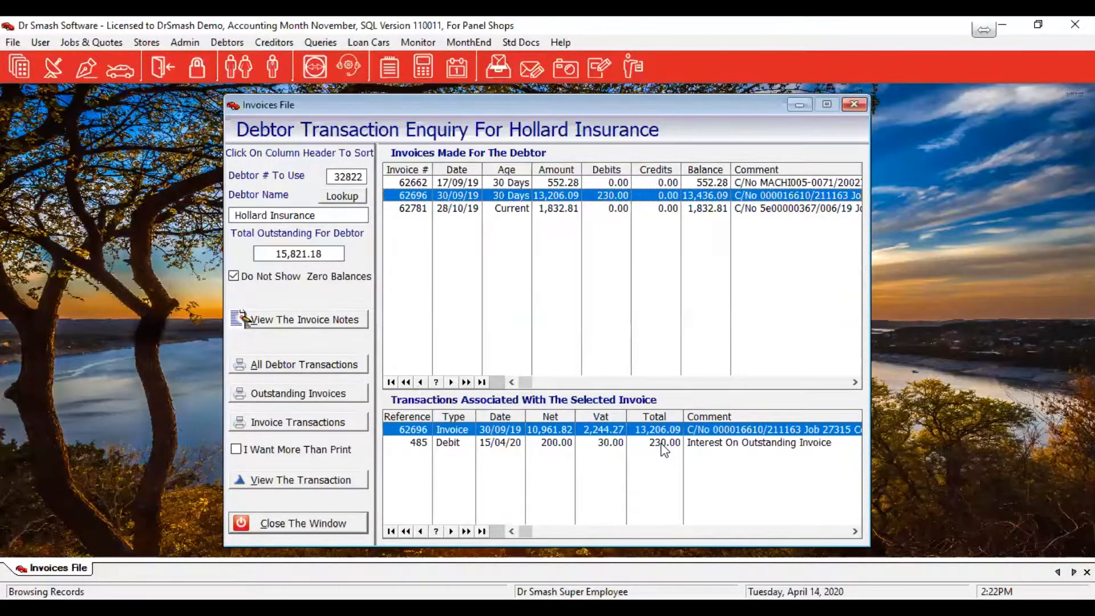
{"action": "left_click", "coordinate": [310, 320]}
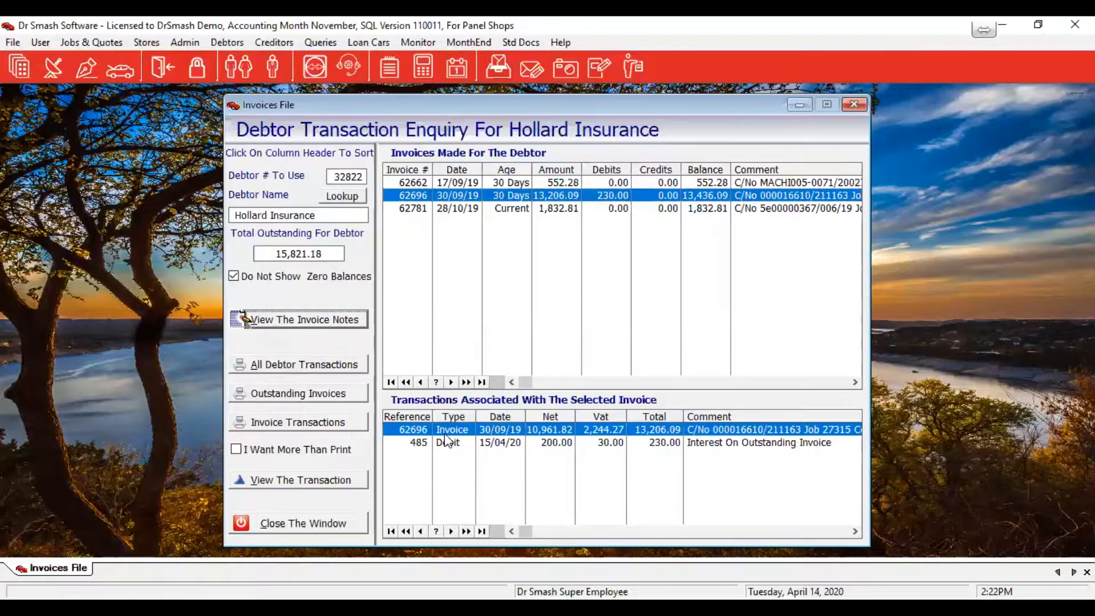
Write a test note on invoice 62696, add a date and time stamp, and save it
{"action": "left_click", "coordinate": [298, 325]}
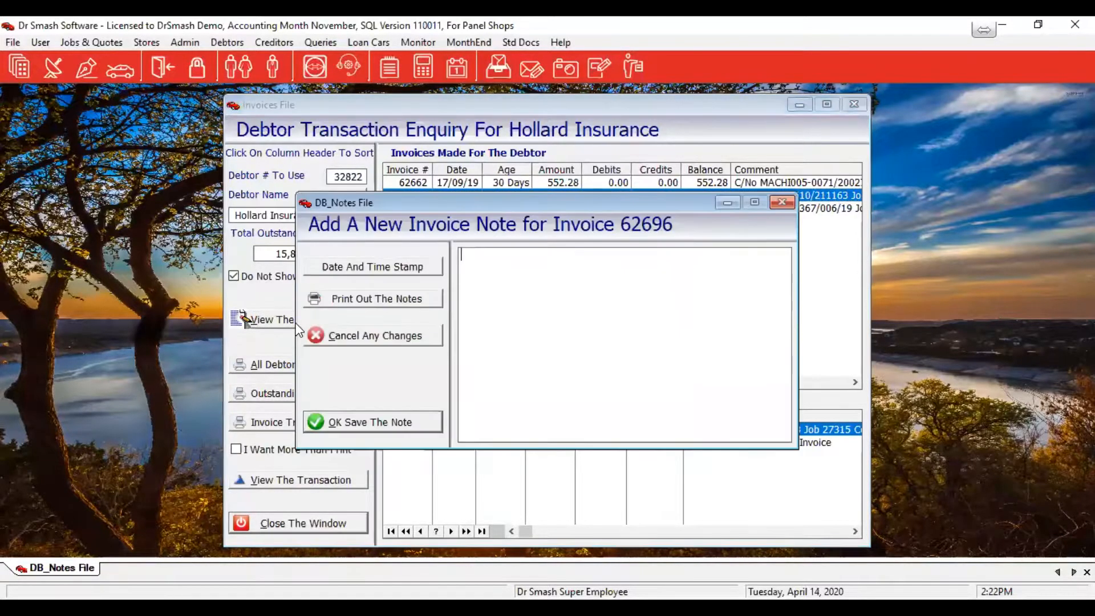
{"action": "left_click", "coordinate": [497, 320]}
{"action": "type", "text": "jfdgsffadshfjsgsvzdjcvasvchas"}
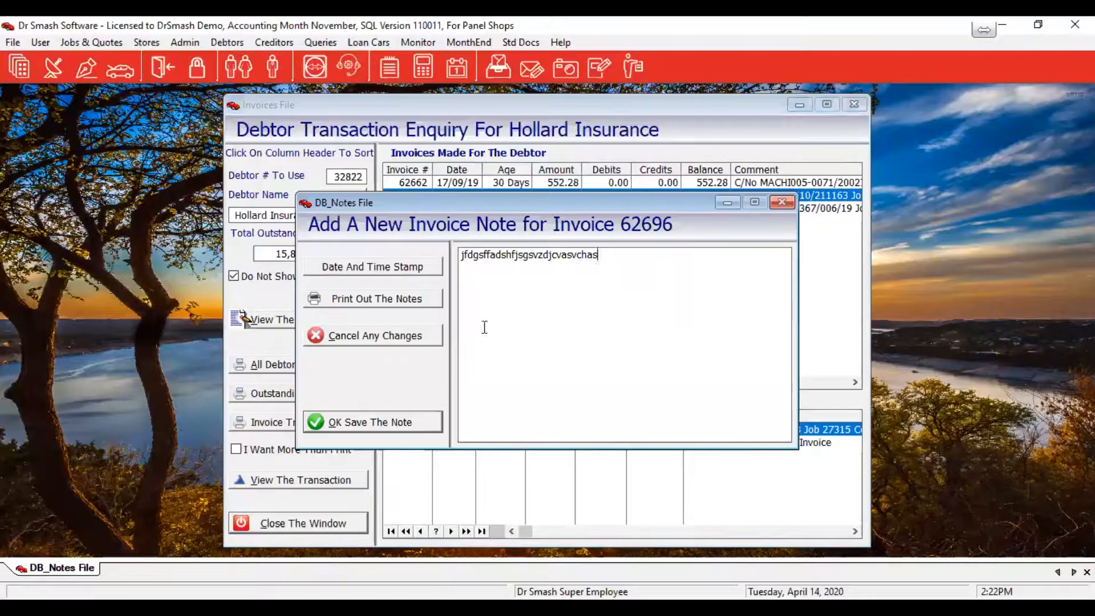
{"action": "left_click", "coordinate": [416, 269]}
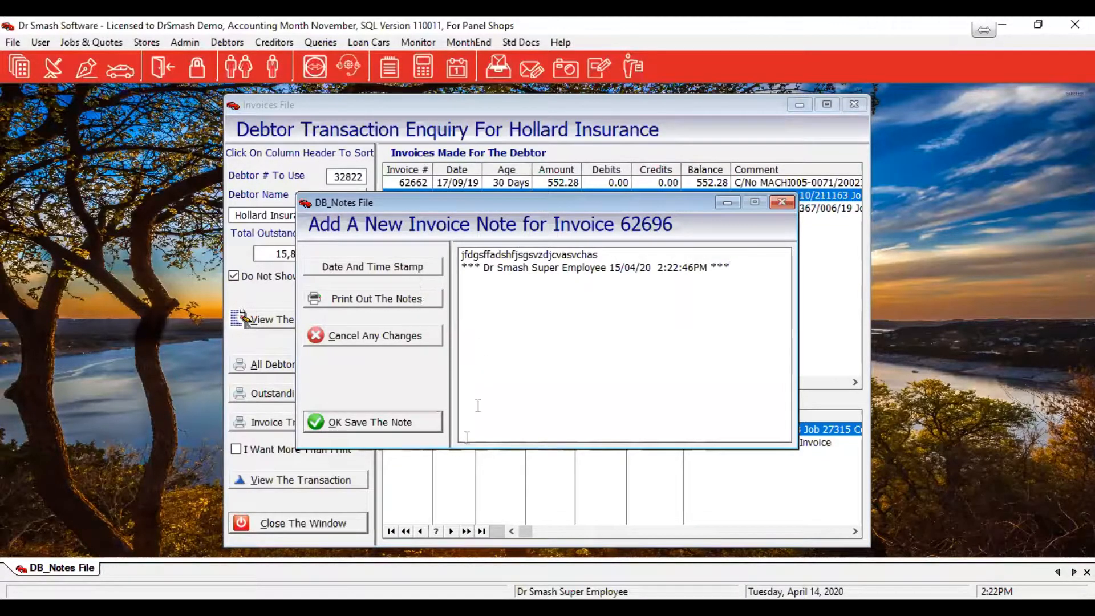
{"action": "left_click", "coordinate": [402, 423]}
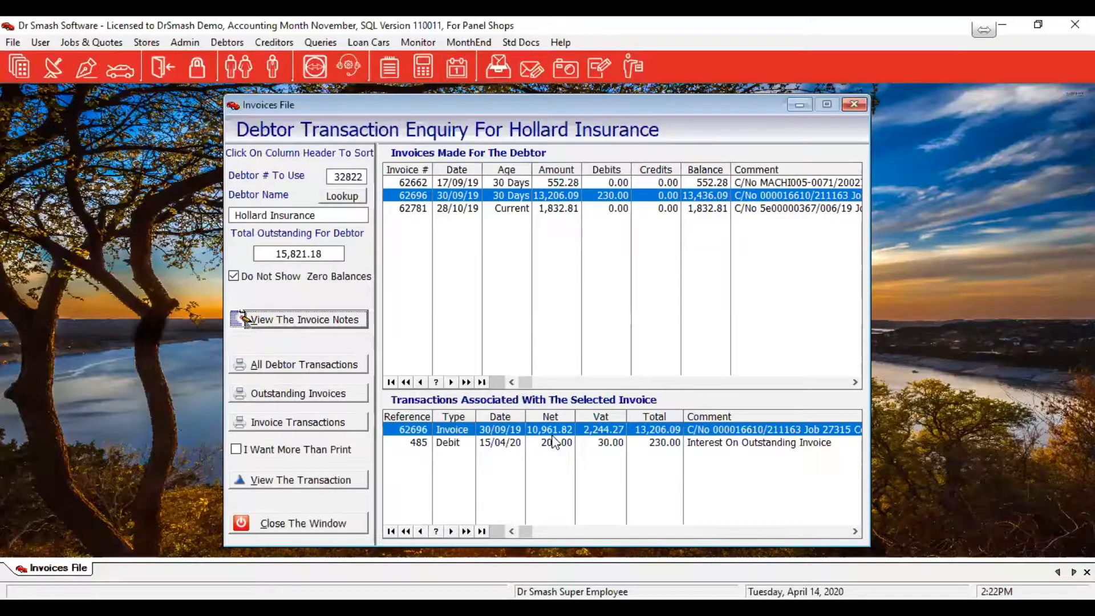
{"action": "left_click", "coordinate": [487, 433]}
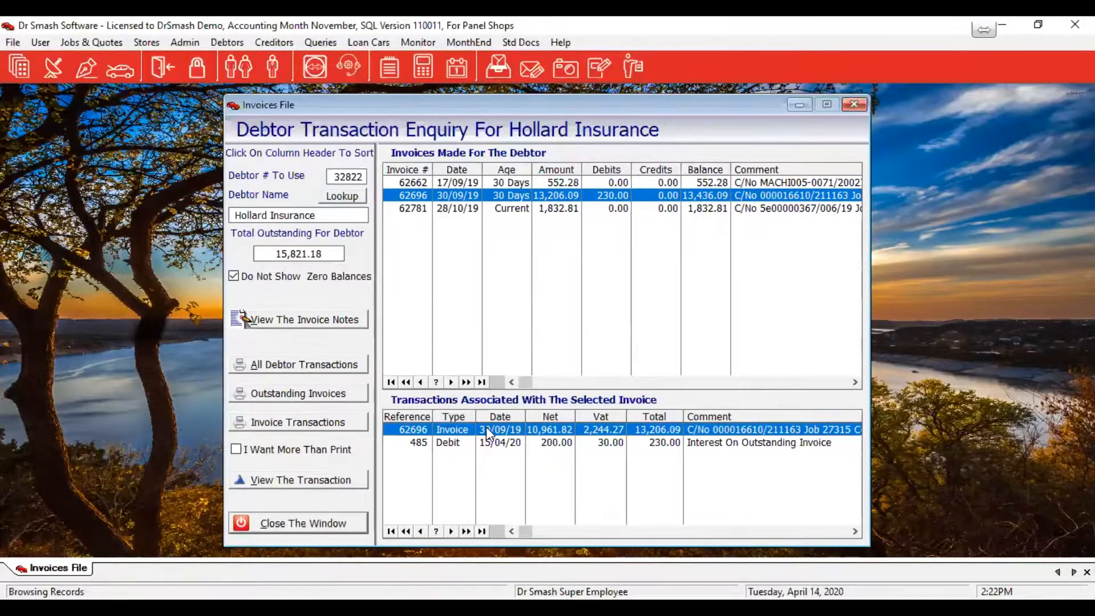
View invoice 62696 in full, then reopen its note and close it without saving changes
{"action": "double_click", "coordinate": [487, 433]}
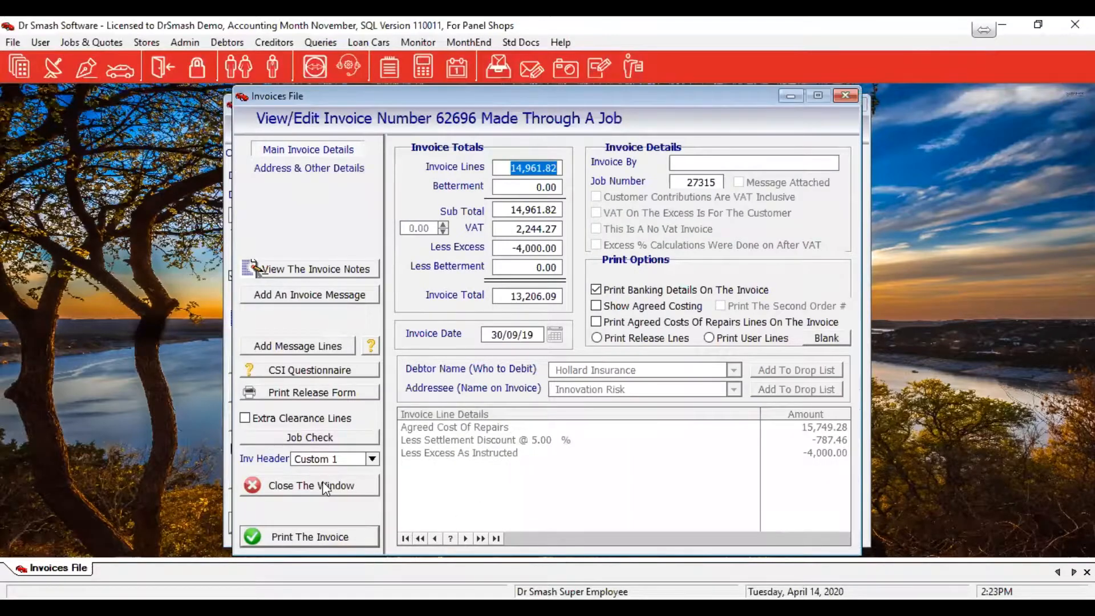
{"action": "key", "text": "Escape"}
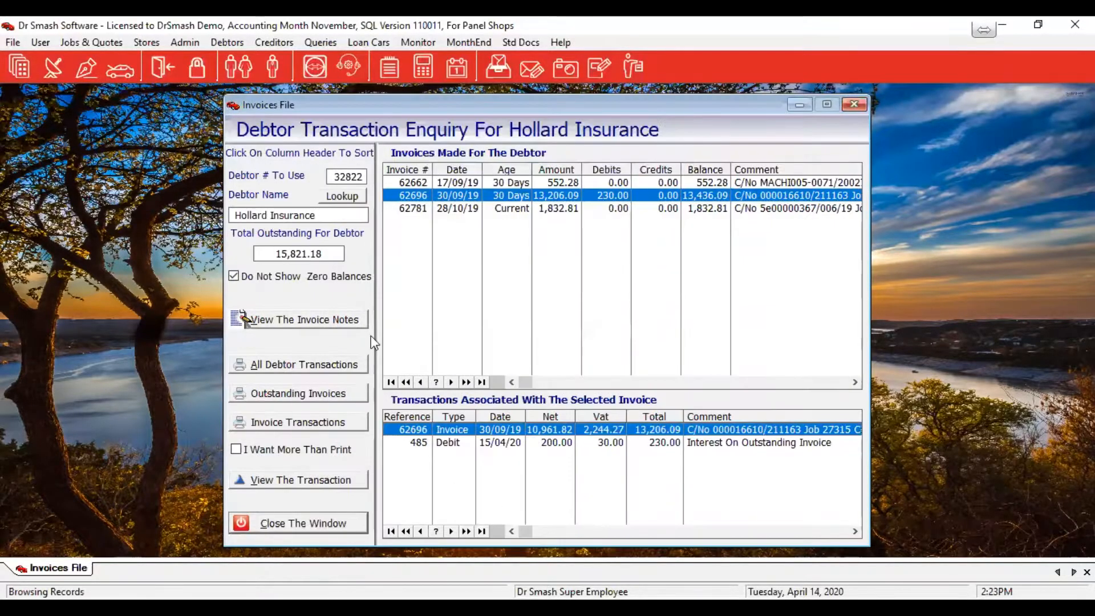
{"action": "left_click", "coordinate": [307, 322]}
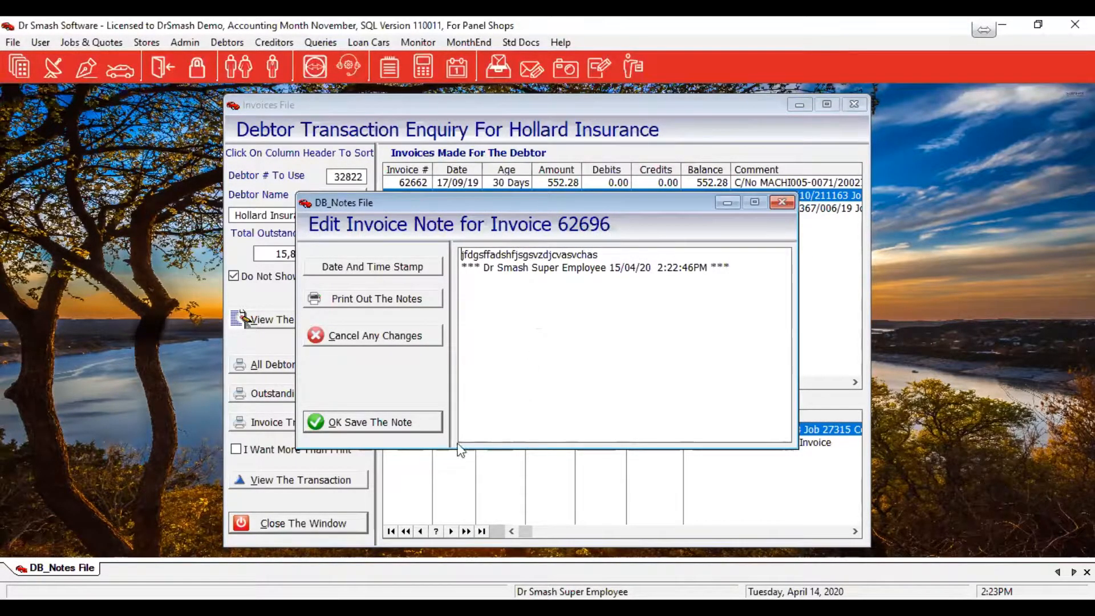
{"action": "left_click", "coordinate": [437, 332]}
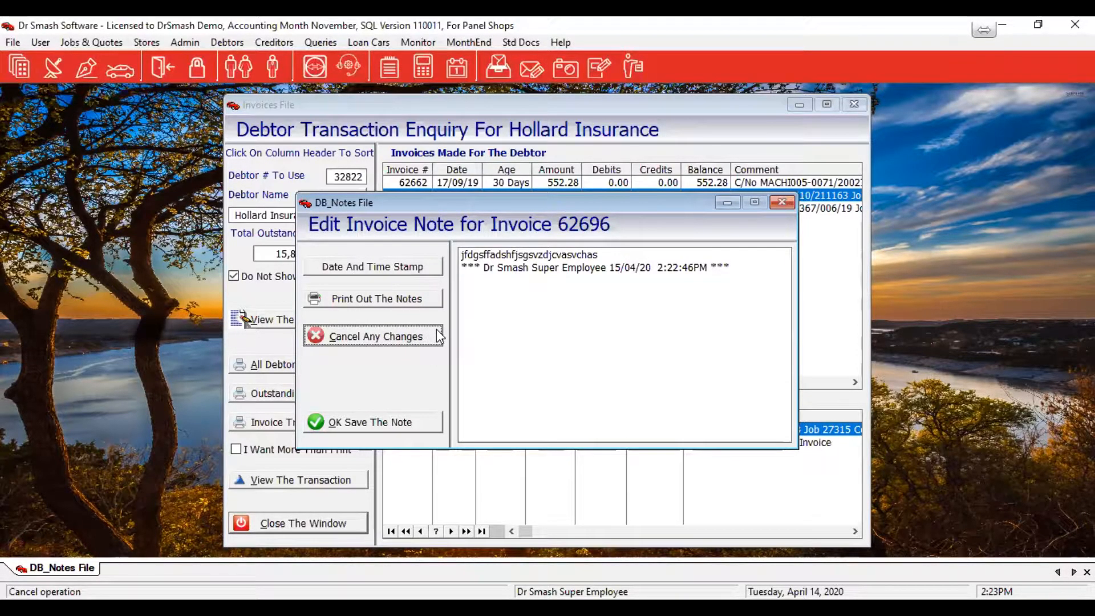
{"action": "left_click", "coordinate": [436, 334]}
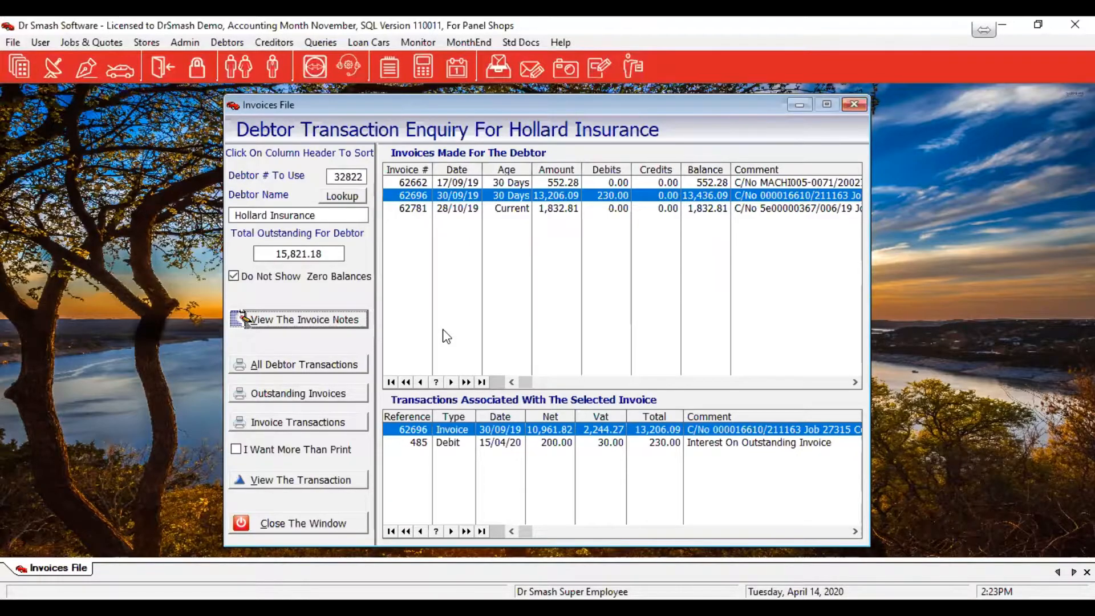
Close the Hollard enquiry and preview the Outstanding Invoices report for all outstanding invoices at page width
{"action": "left_click", "coordinate": [322, 517]}
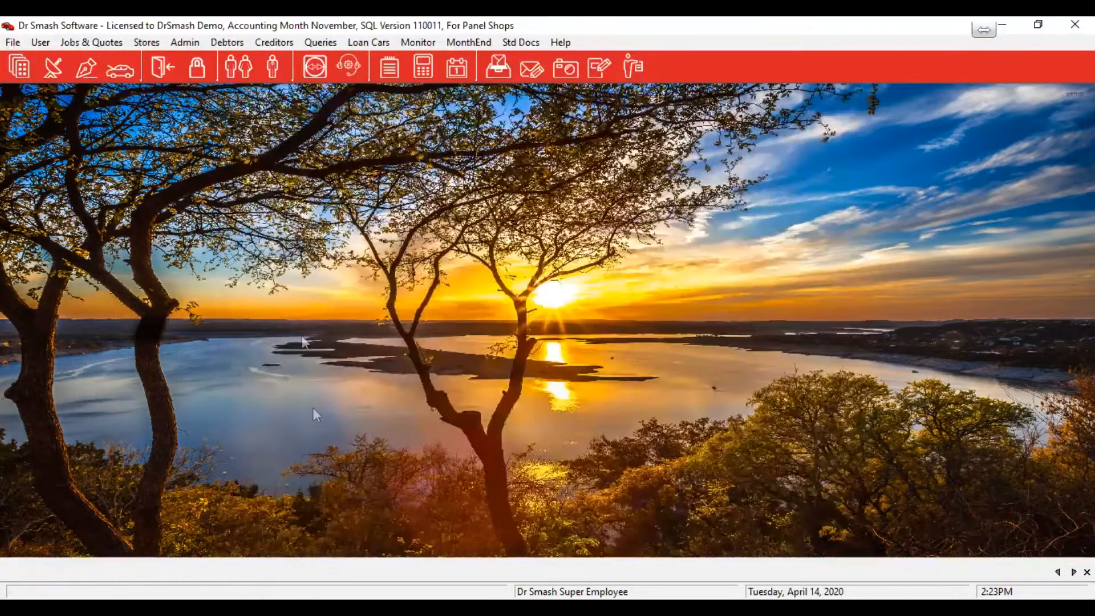
{"action": "left_click", "coordinate": [229, 45]}
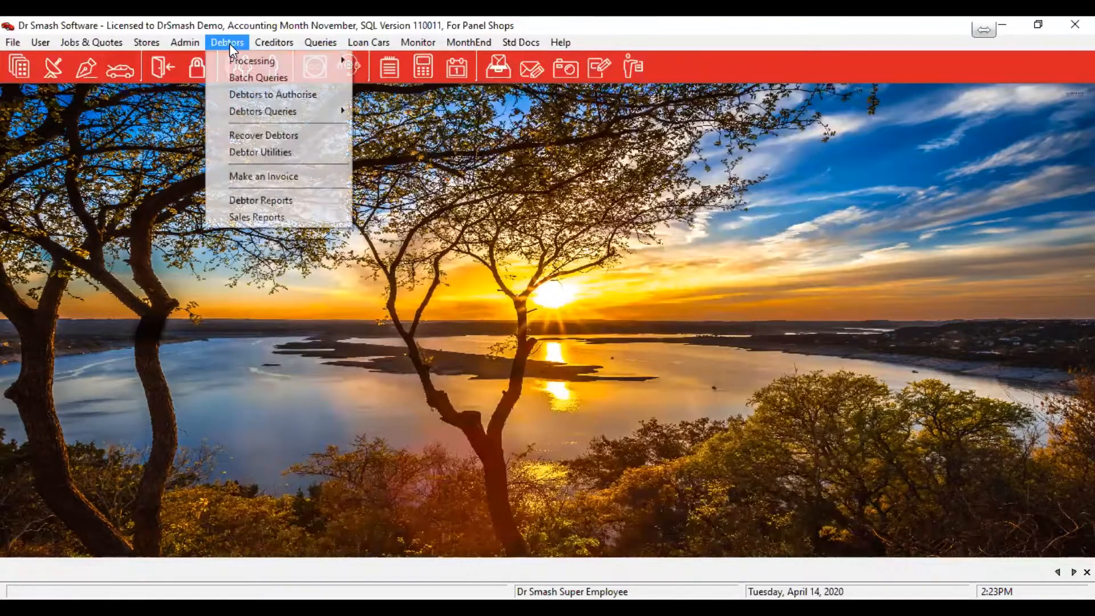
{"action": "left_click", "coordinate": [233, 204]}
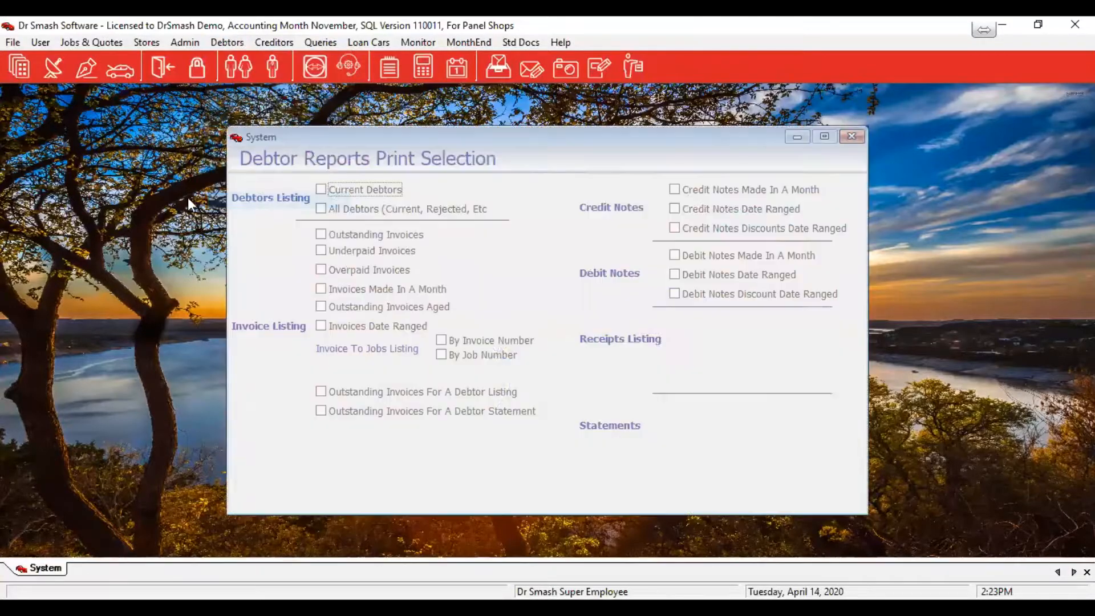
{"action": "left_click", "coordinate": [363, 234]}
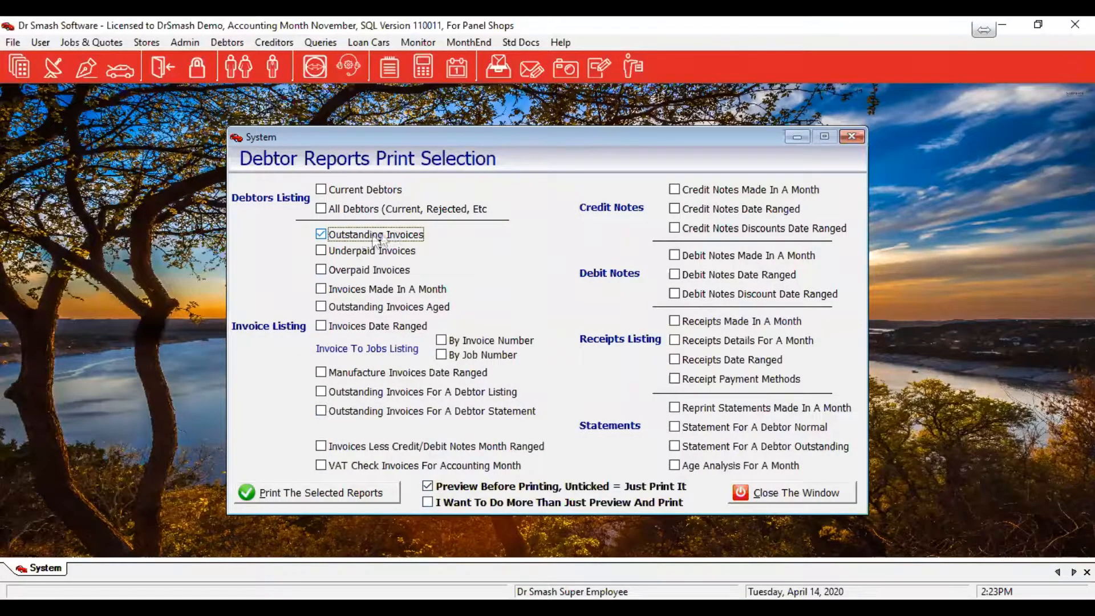
{"action": "left_click", "coordinate": [308, 495]}
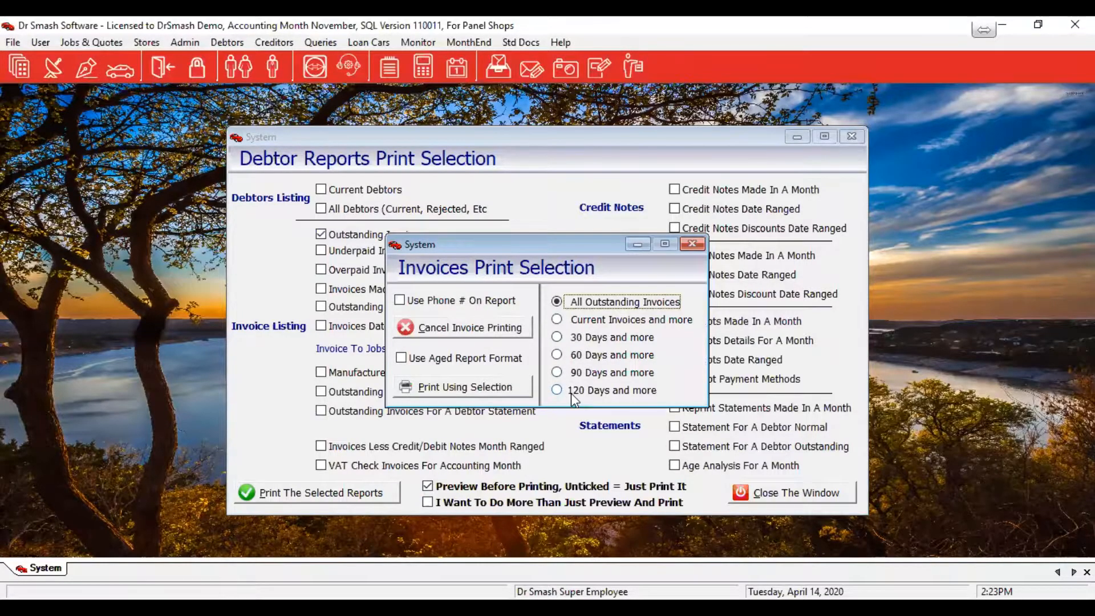
{"action": "left_click", "coordinate": [444, 386]}
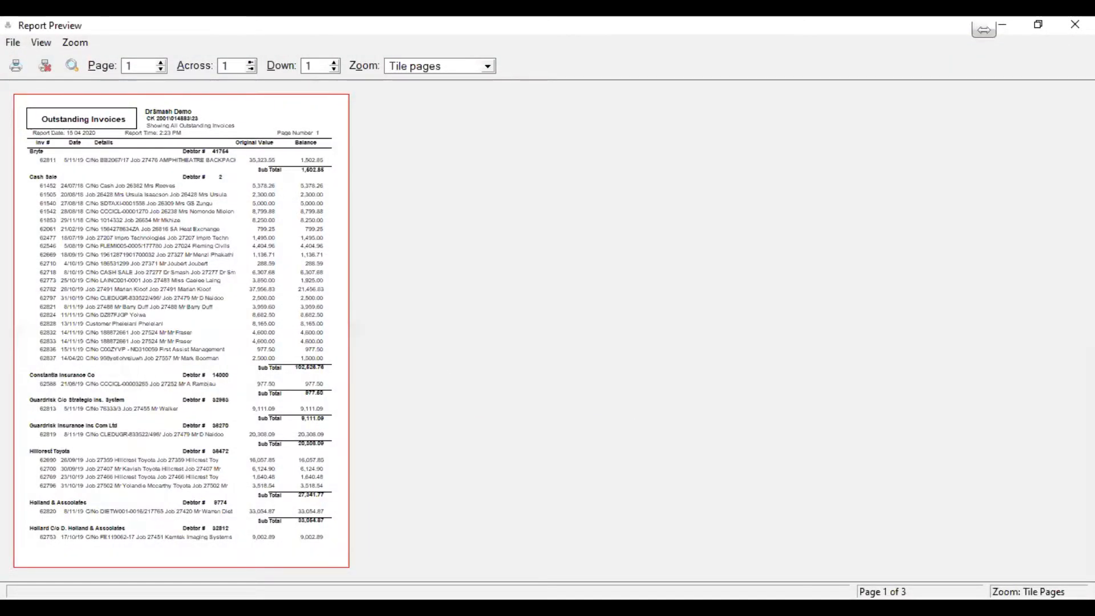
{"action": "left_click", "coordinate": [489, 282]}
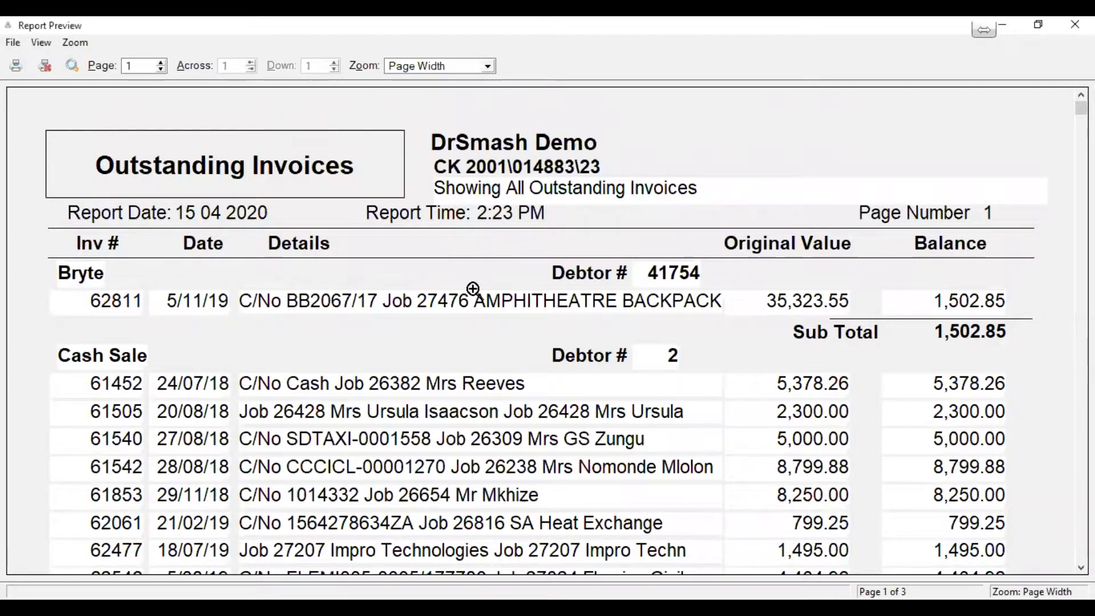
Scroll through page 1 of the outstanding invoices report preview
{"action": "scroll", "coordinate": [473, 289], "scroll_direction": "down", "scroll_amount": 3}
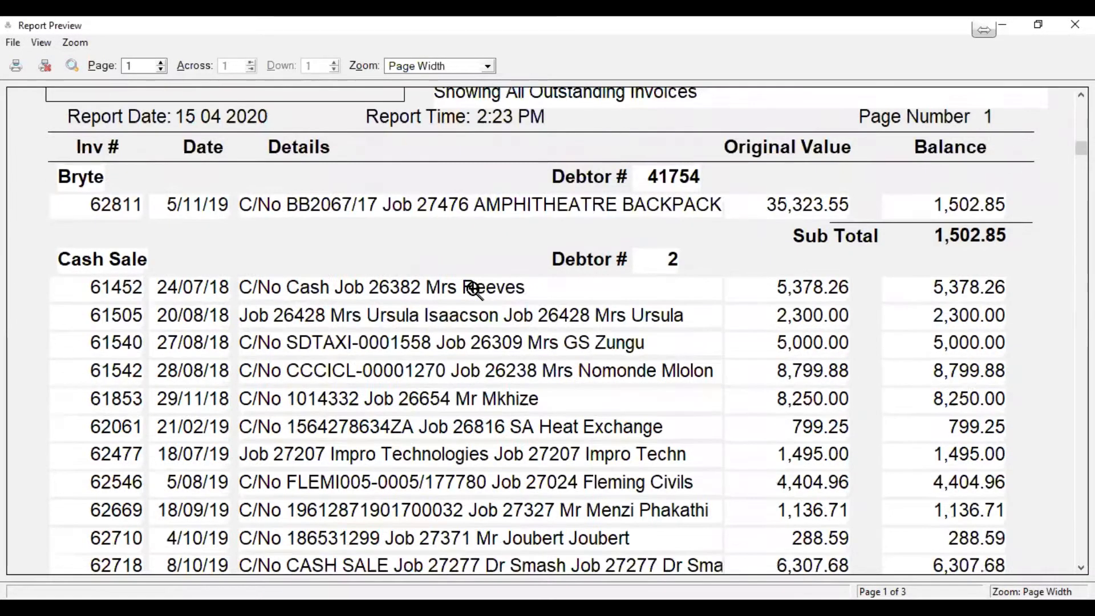
{"action": "scroll", "coordinate": [482, 289], "scroll_direction": "down", "scroll_amount": 1}
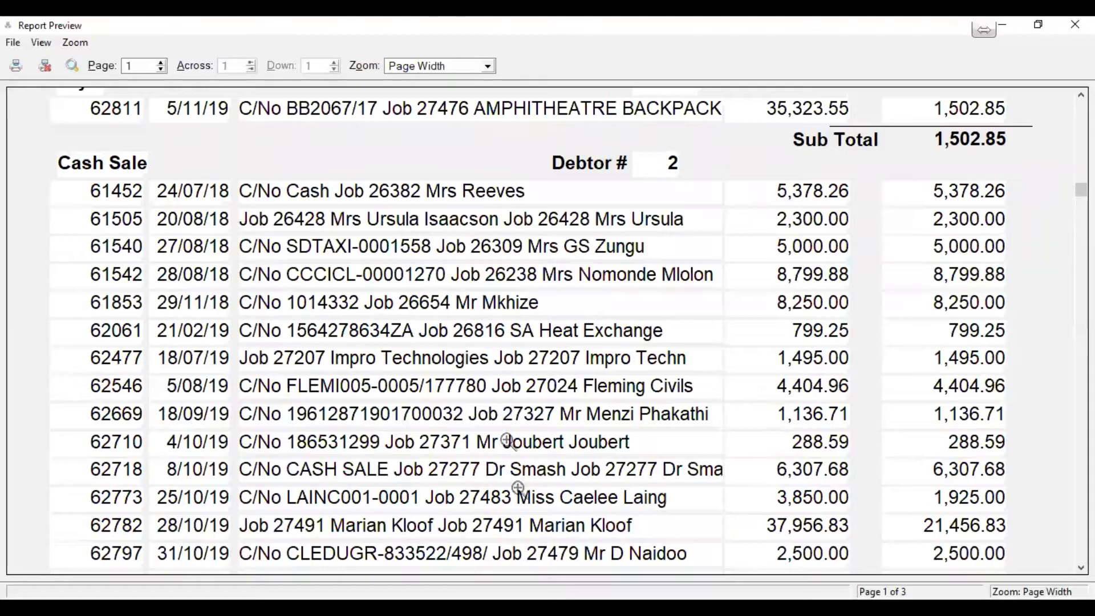
{"action": "scroll", "coordinate": [553, 450], "scroll_direction": "down", "scroll_amount": 5}
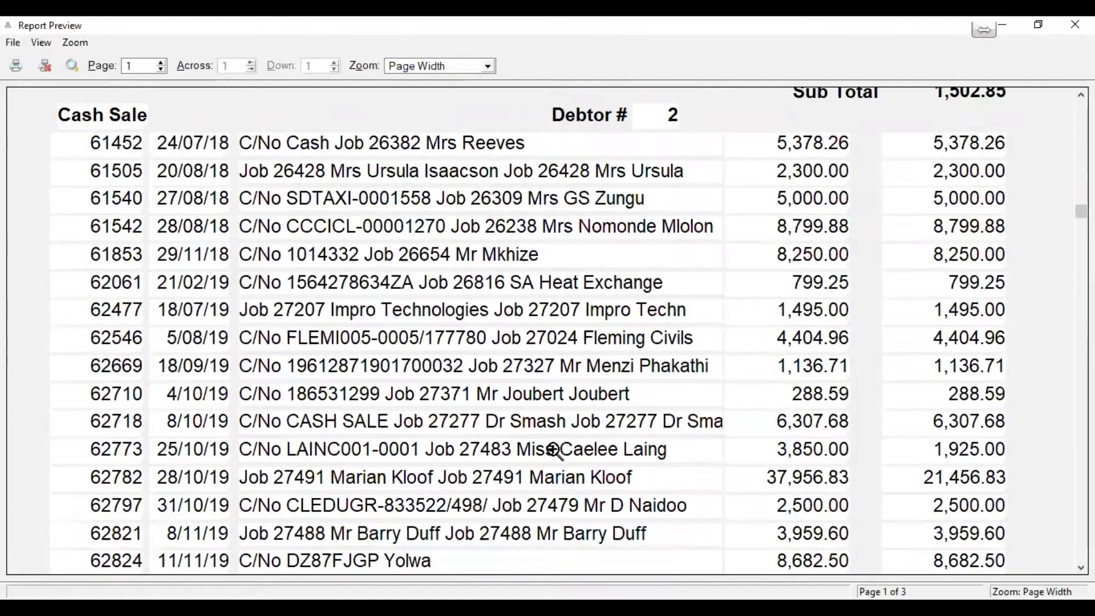
{"action": "scroll", "coordinate": [553, 449], "scroll_direction": "down", "scroll_amount": 6}
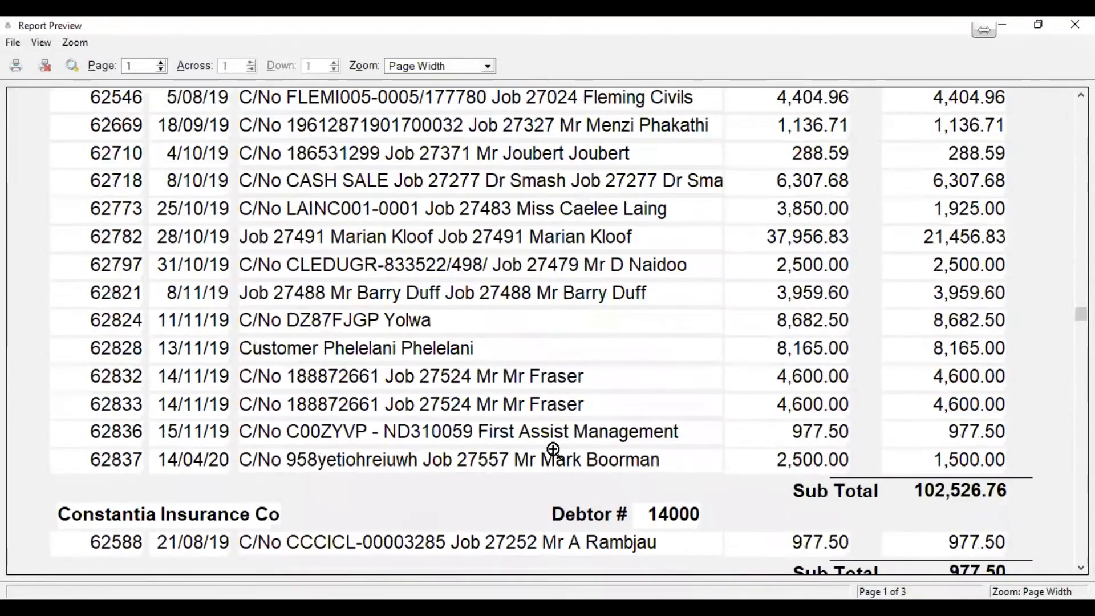
{"action": "scroll", "coordinate": [553, 449], "scroll_direction": "down", "scroll_amount": 3}
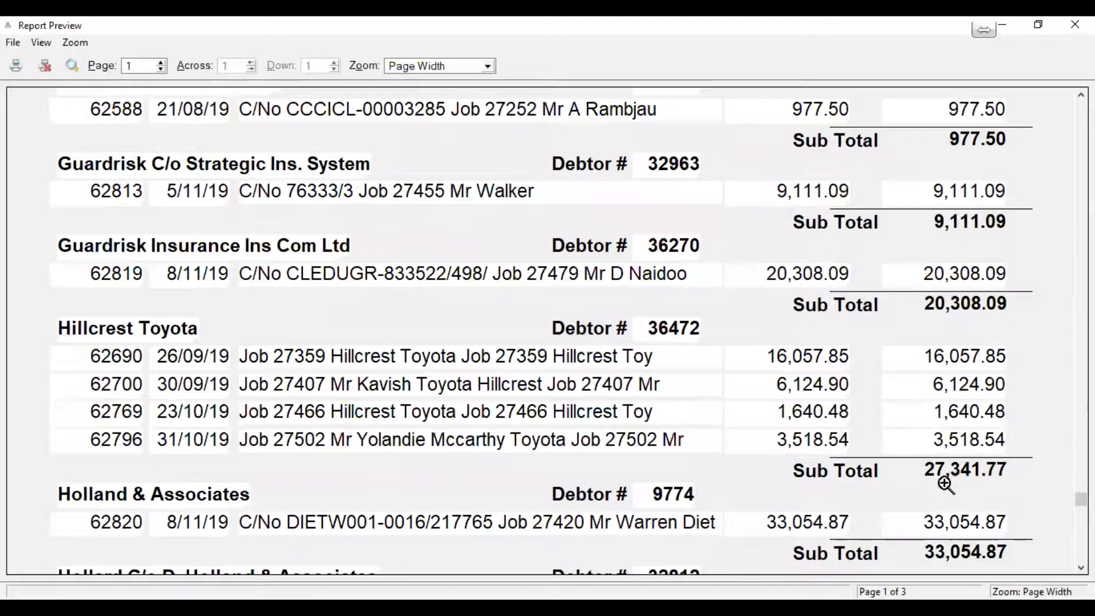
{"action": "scroll", "coordinate": [572, 420], "scroll_direction": "down", "scroll_amount": 2}
{"action": "scroll", "coordinate": [572, 421], "scroll_direction": "down", "scroll_amount": 1}
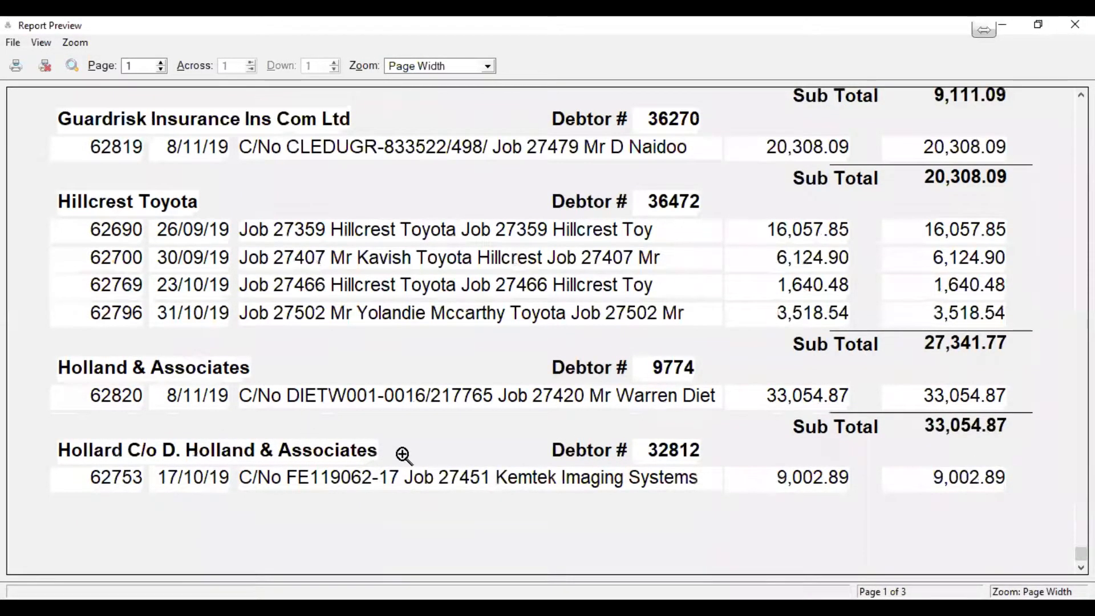
Review pages 2 and 3, ending at the 537,886.28 grand total, then close the preview
{"action": "left_click", "coordinate": [160, 63]}
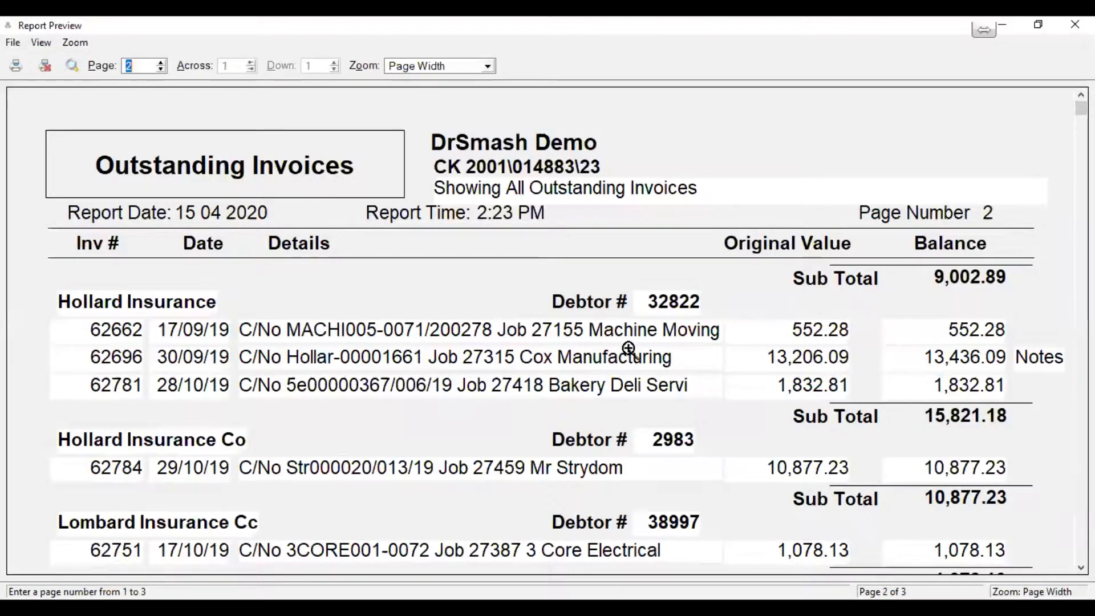
{"action": "scroll", "coordinate": [637, 392], "scroll_direction": "down", "scroll_amount": 3}
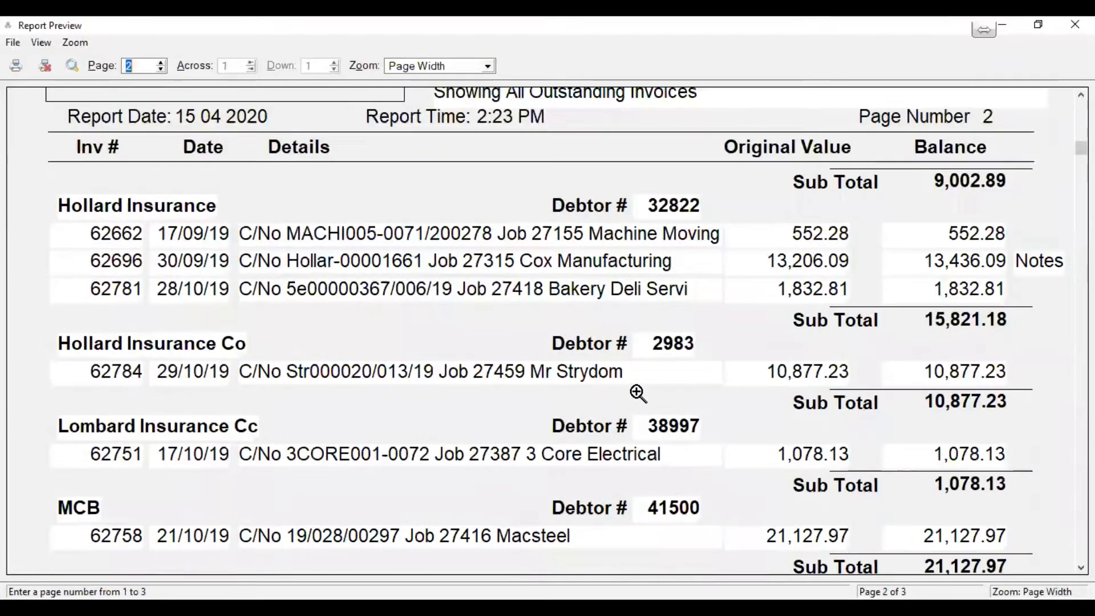
{"action": "scroll", "coordinate": [637, 393], "scroll_direction": "down", "scroll_amount": 9}
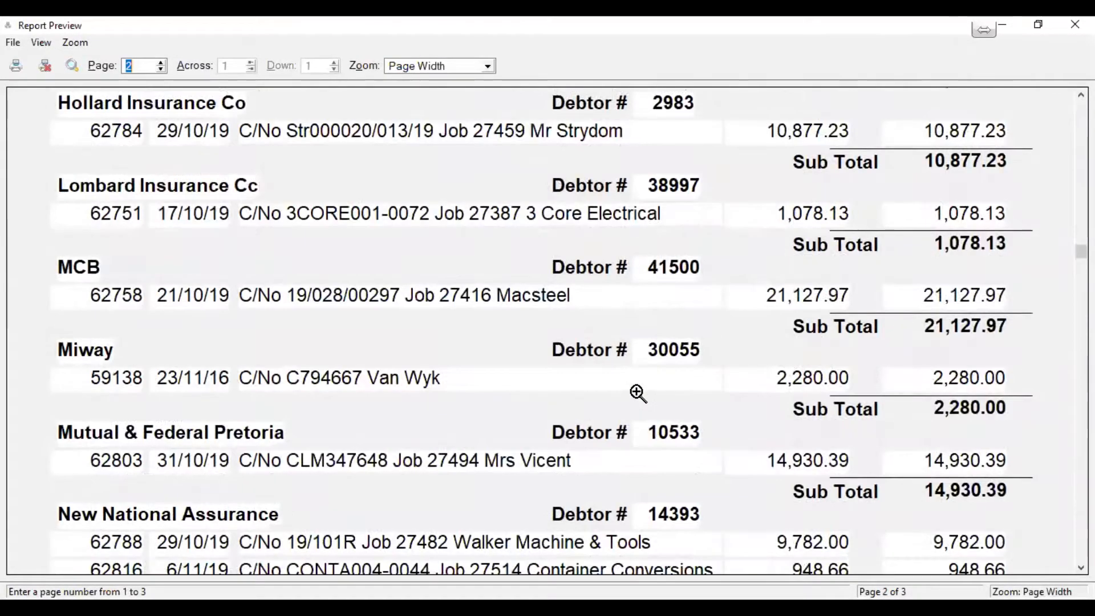
{"action": "scroll", "coordinate": [636, 392], "scroll_direction": "down", "scroll_amount": 4}
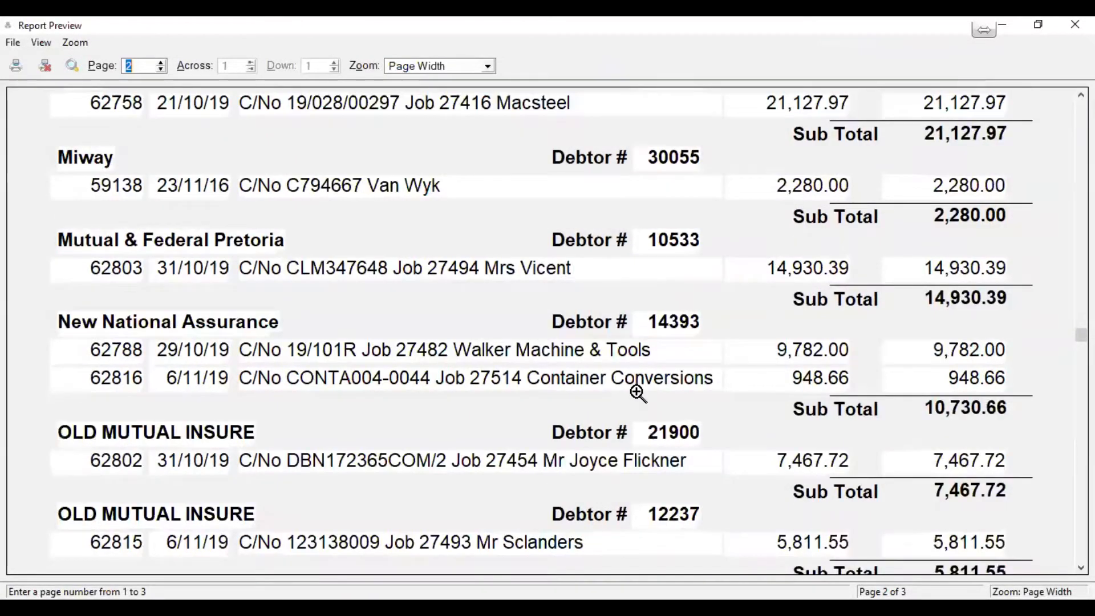
{"action": "left_click", "coordinate": [161, 62]}
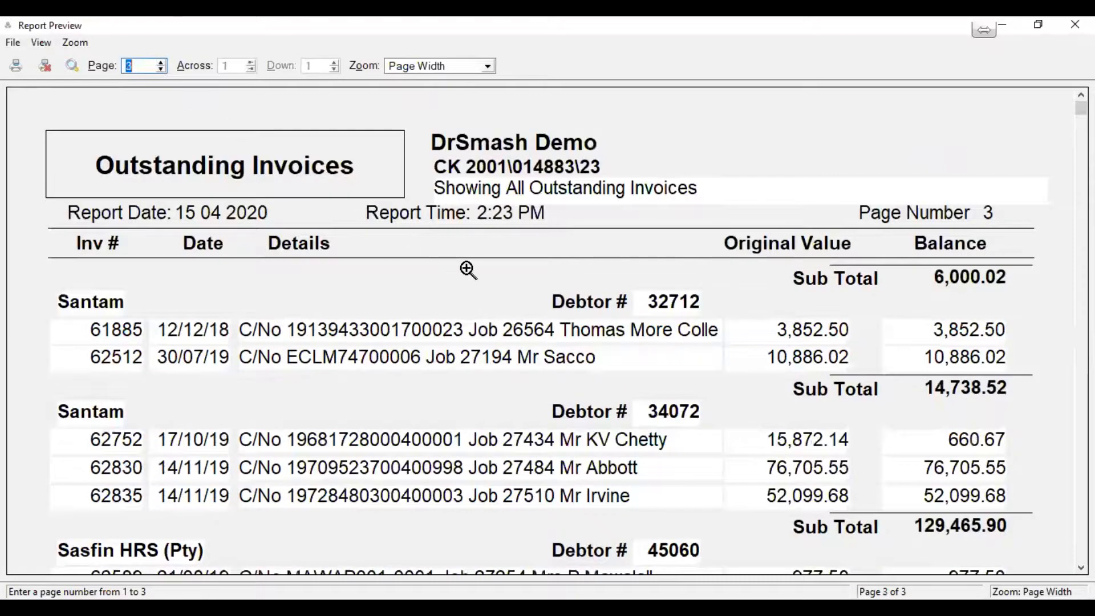
{"action": "scroll", "coordinate": [465, 272], "scroll_direction": "down", "scroll_amount": 3}
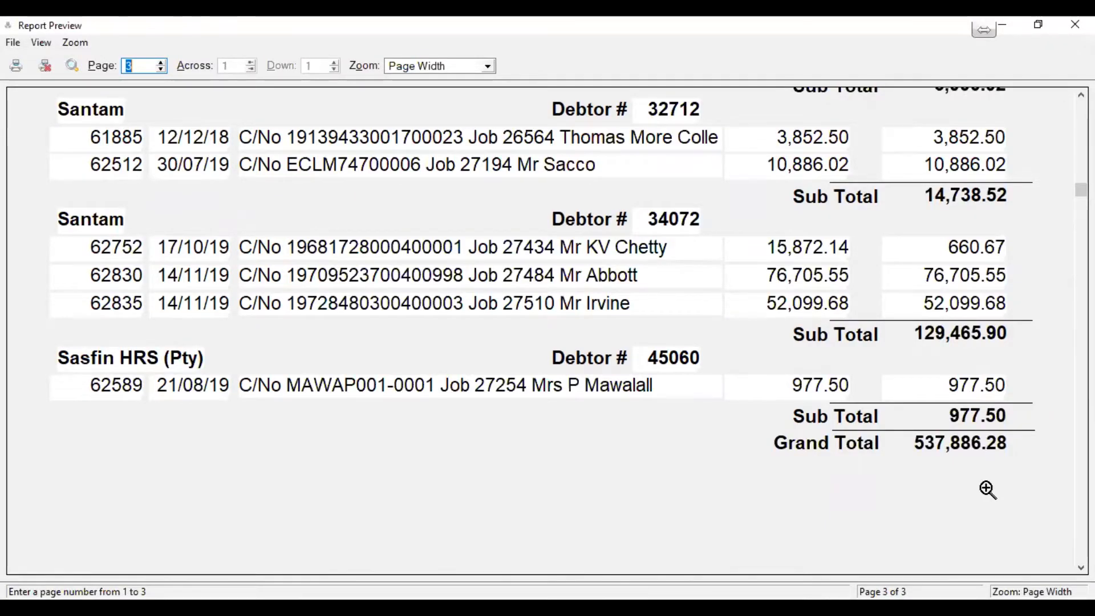
{"action": "scroll", "coordinate": [989, 456], "scroll_direction": "up", "scroll_amount": 4}
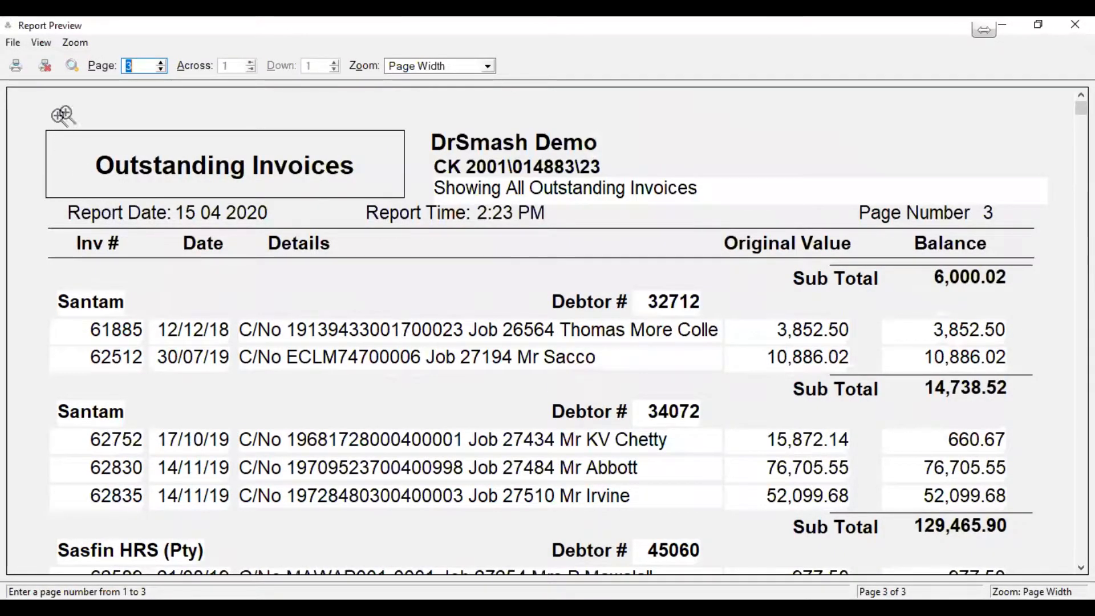
{"action": "left_click", "coordinate": [46, 67]}
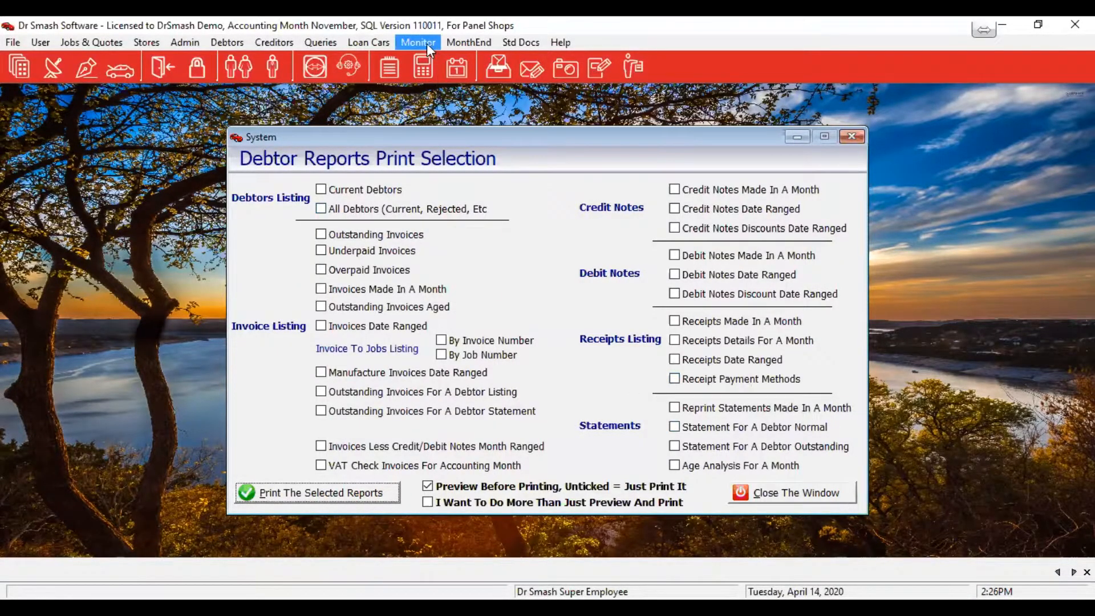
Start the November month end run, acknowledge the unposted batches warning, then close the pre-run data checks
{"action": "left_click", "coordinate": [465, 41]}
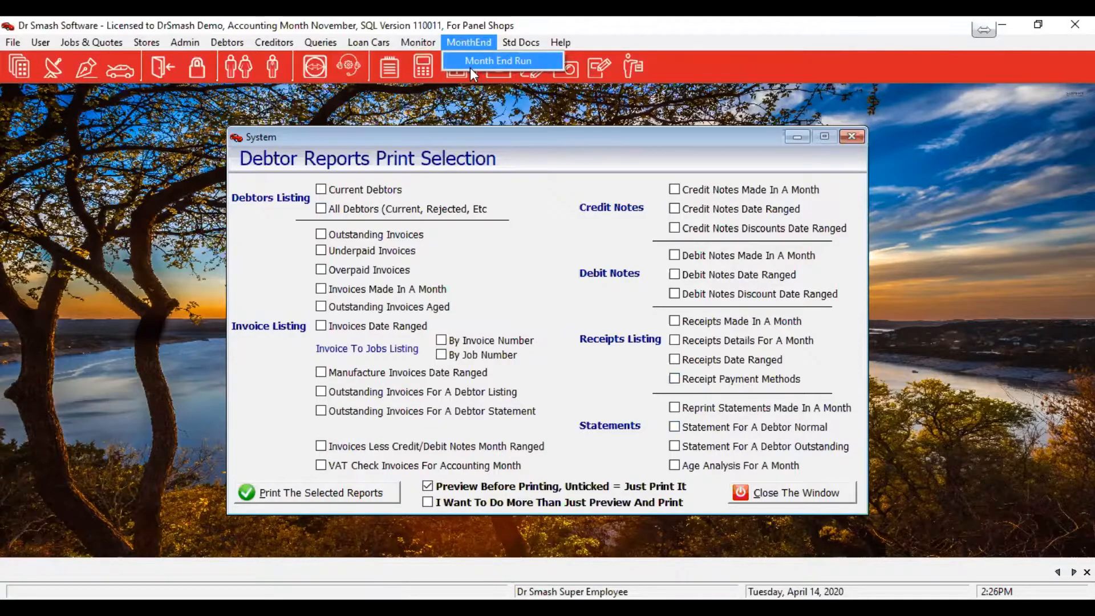
{"action": "left_click", "coordinate": [469, 66]}
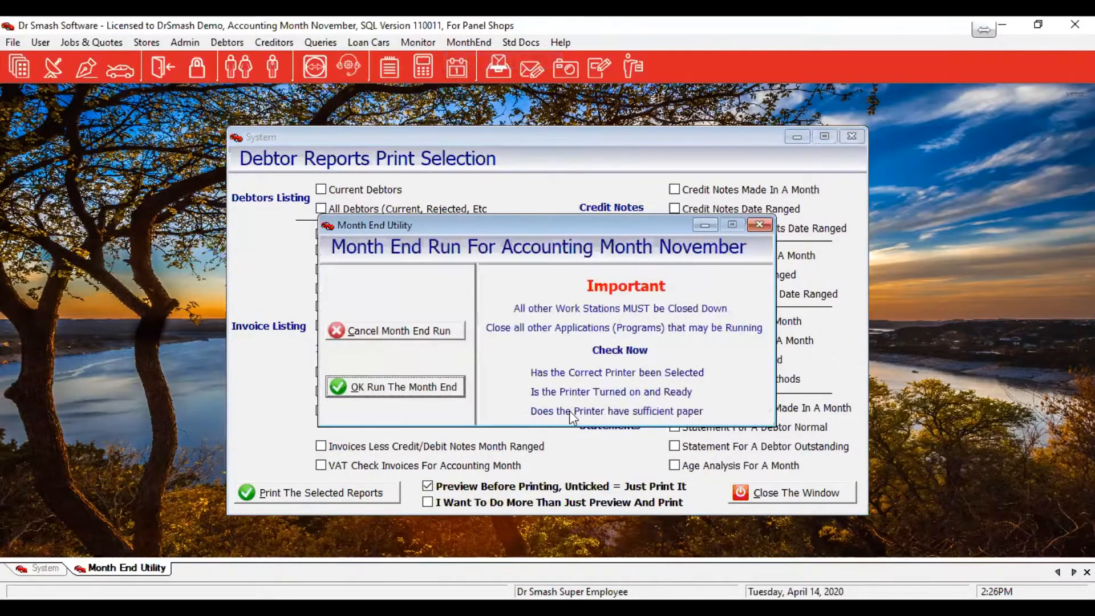
{"action": "left_click", "coordinate": [379, 386]}
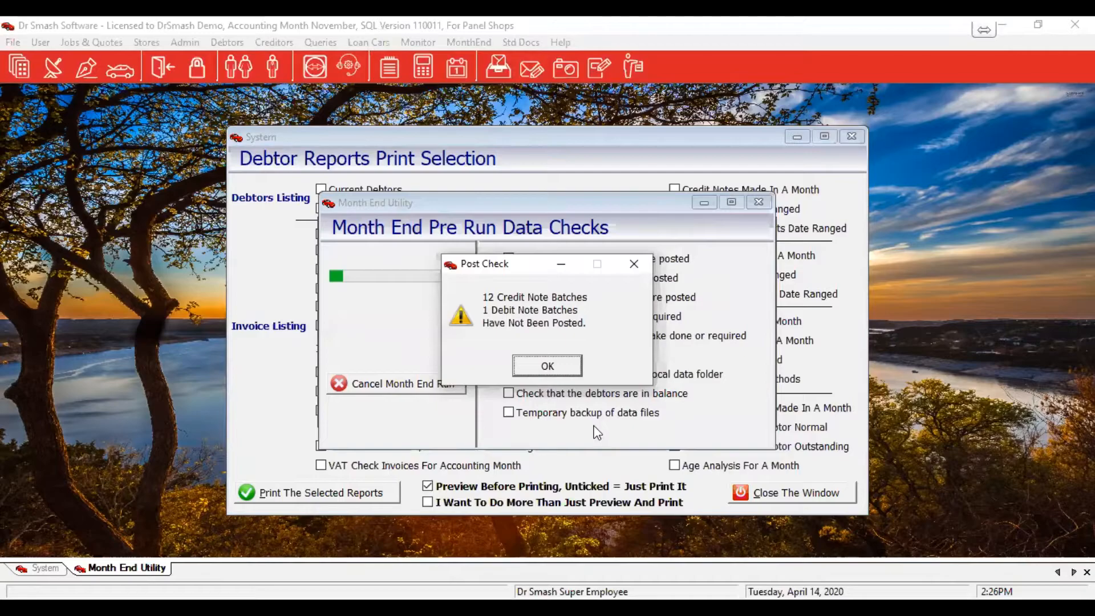
{"action": "left_click", "coordinate": [527, 363]}
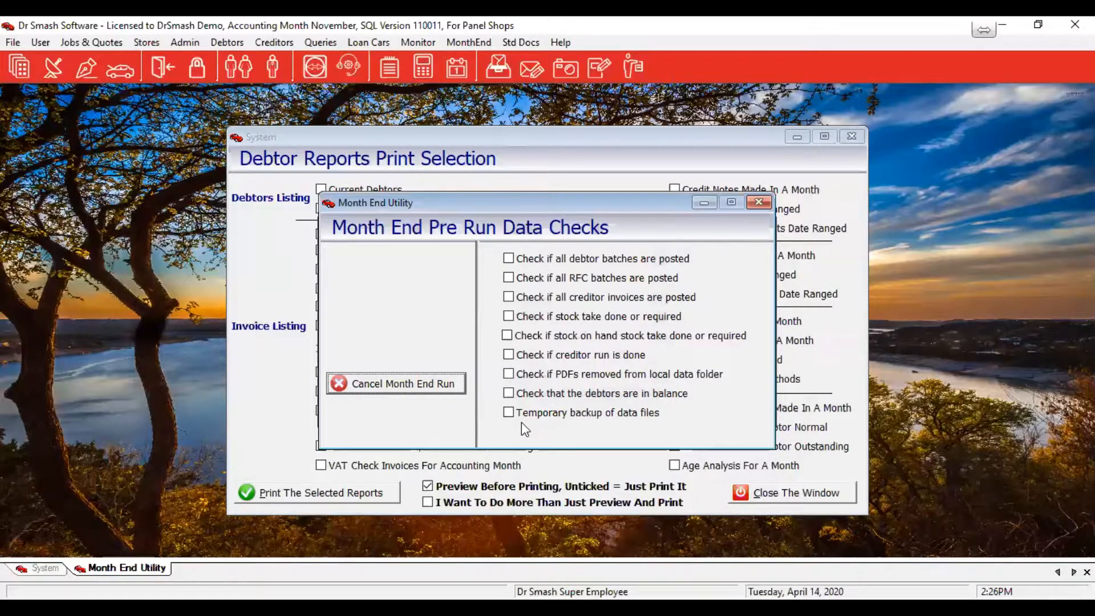
{"action": "left_click", "coordinate": [763, 203]}
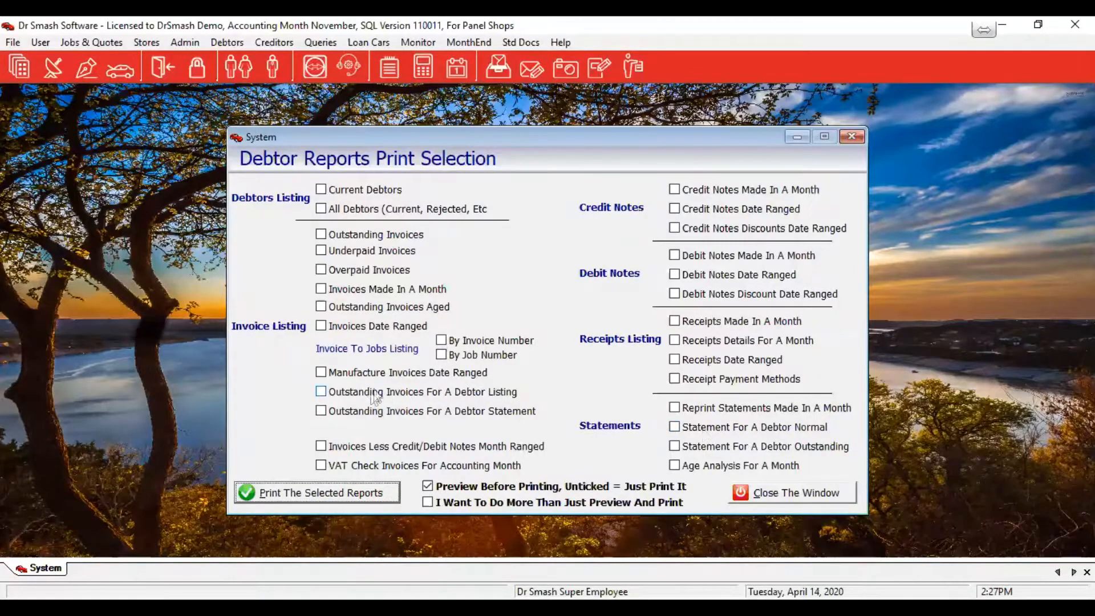
Run the Outstanding Invoices debtor statement for Automobile Association and dismiss the no-records message
{"action": "left_click", "coordinate": [321, 411]}
{"action": "left_click", "coordinate": [293, 494]}
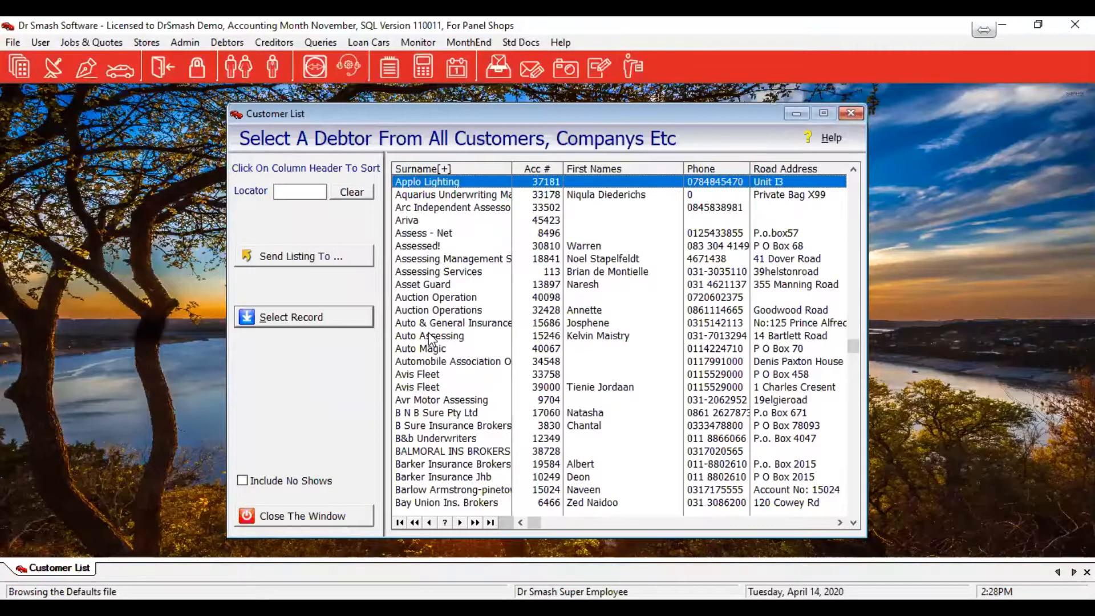
{"action": "double_click", "coordinate": [433, 360]}
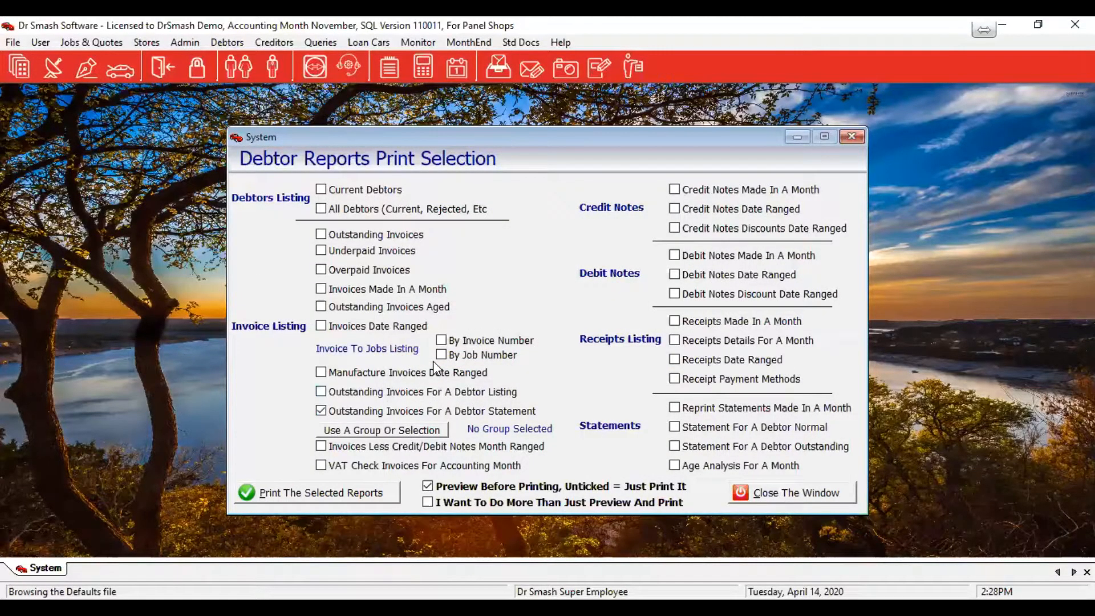
{"action": "left_click", "coordinate": [541, 362]}
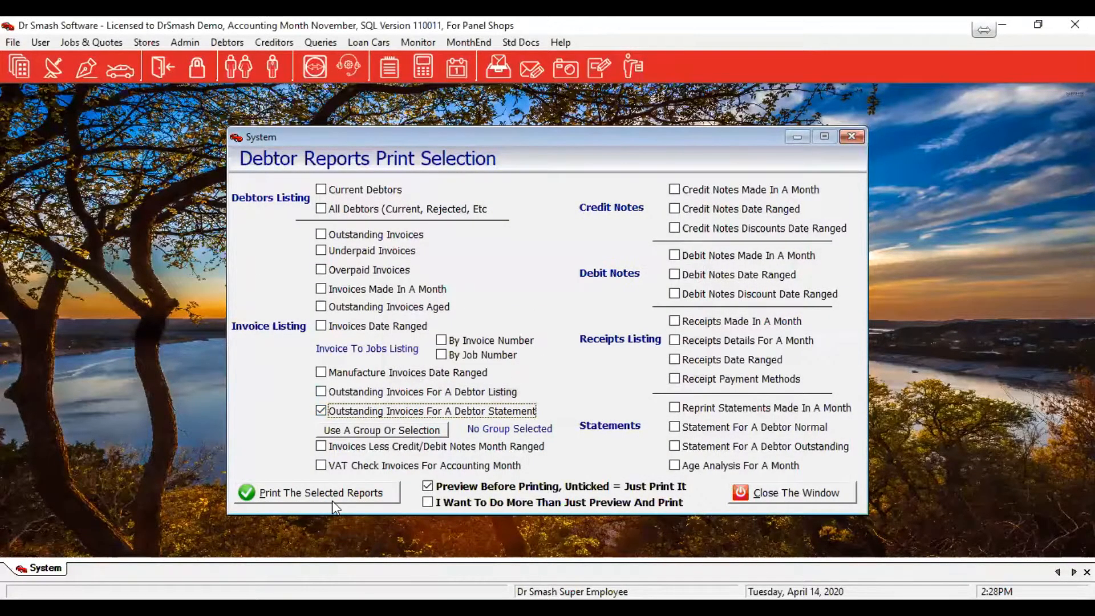
Rerun the statement for Hollard Insurance, found by searching 'holl', review the preview, then close it
{"action": "left_click", "coordinate": [330, 495]}
{"action": "left_click", "coordinate": [456, 350]}
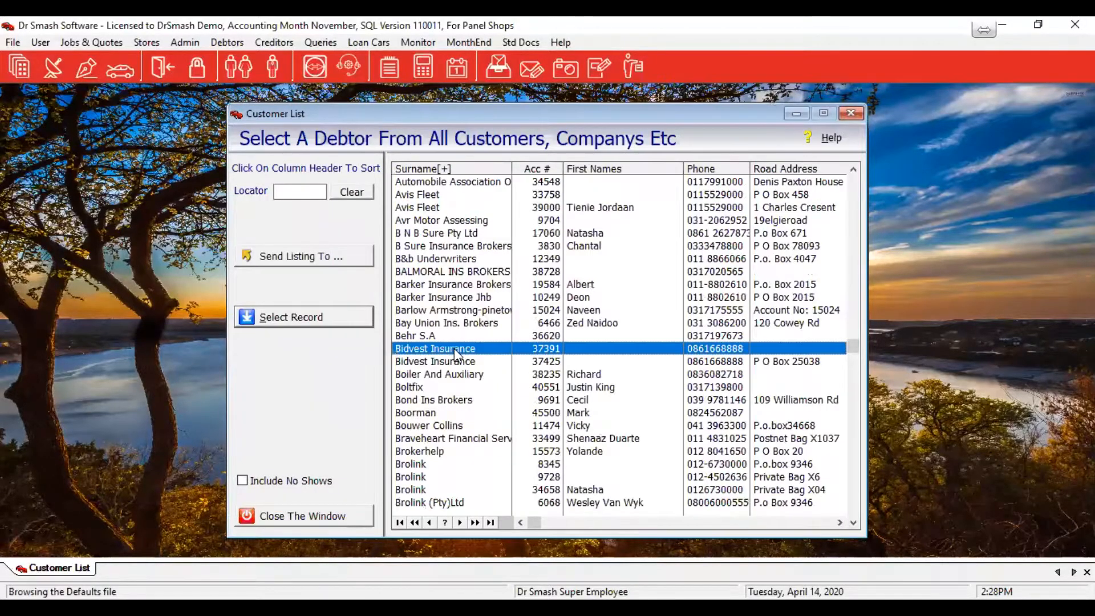
{"action": "type", "text": "holl"}
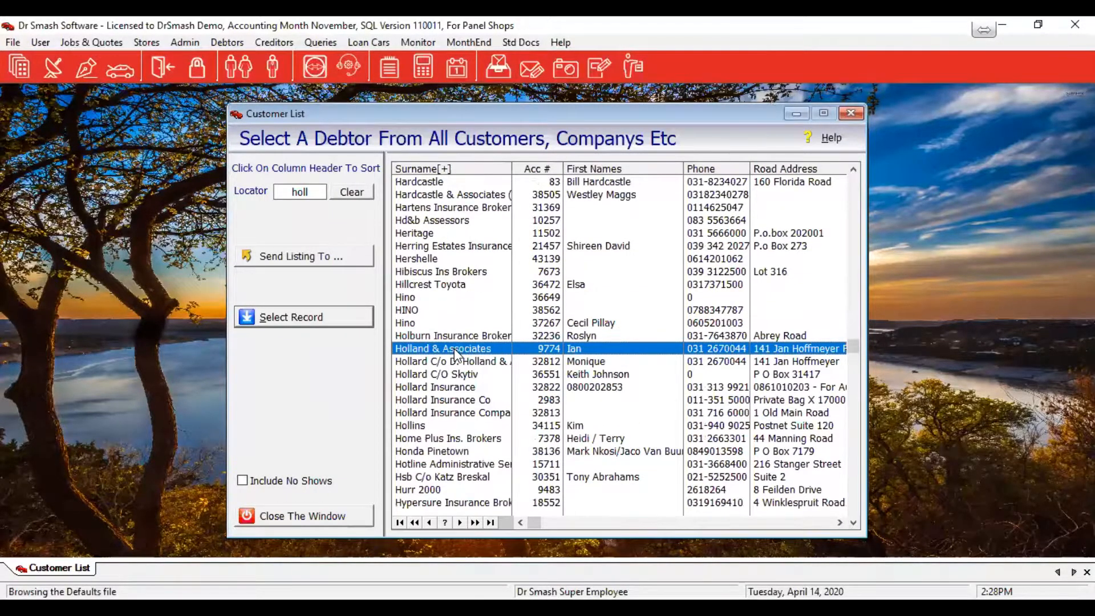
{"action": "left_click", "coordinate": [454, 386]}
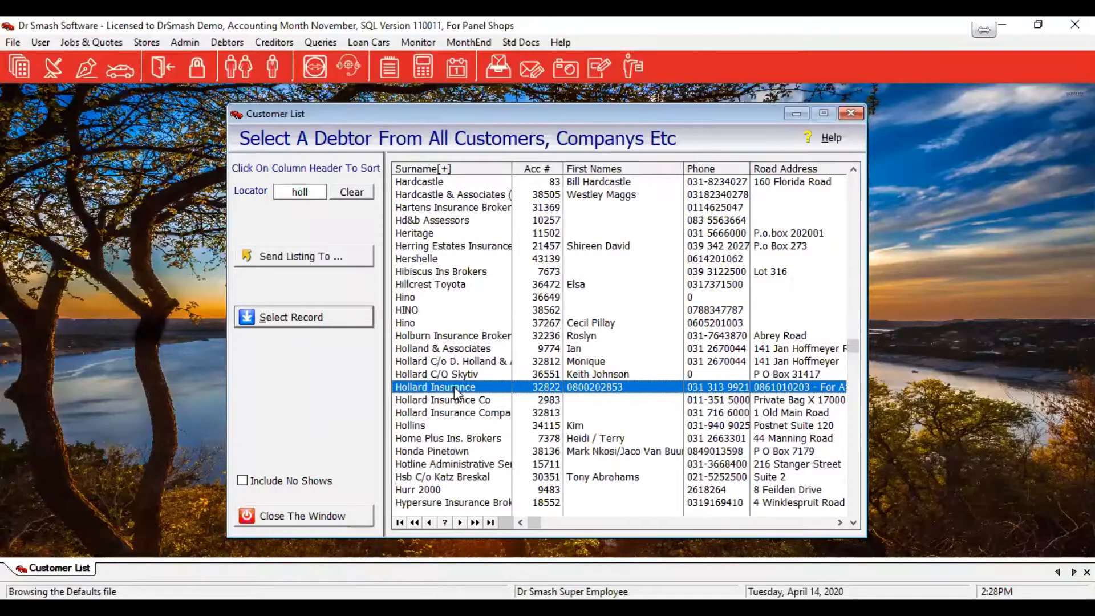
{"action": "double_click", "coordinate": [476, 379]}
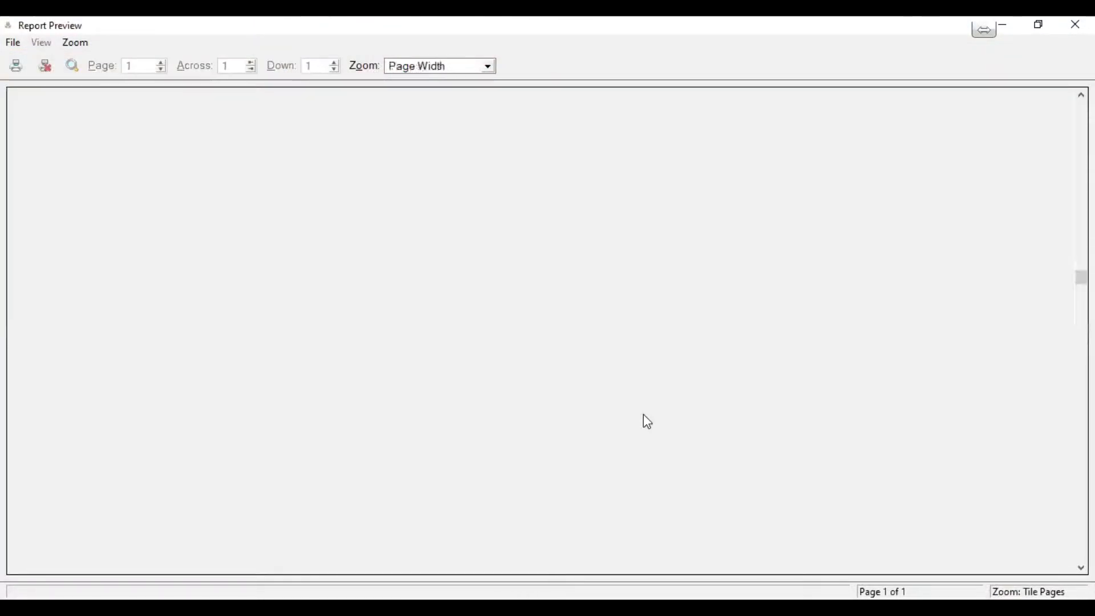
{"action": "scroll", "coordinate": [902, 376], "scroll_direction": "up", "scroll_amount": 1}
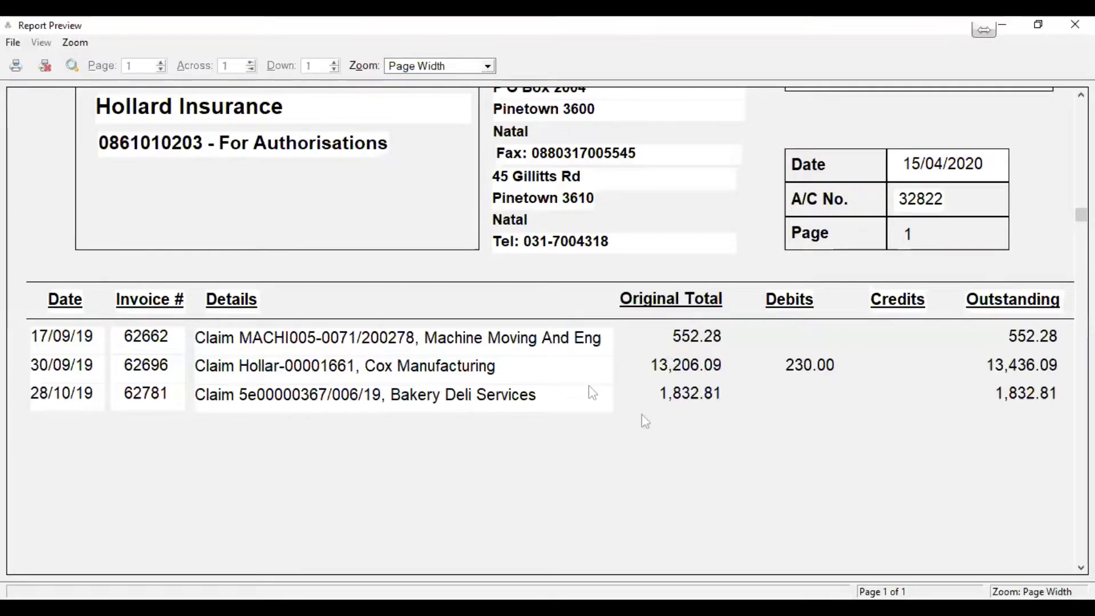
{"action": "scroll", "coordinate": [734, 442], "scroll_direction": "down", "scroll_amount": 3}
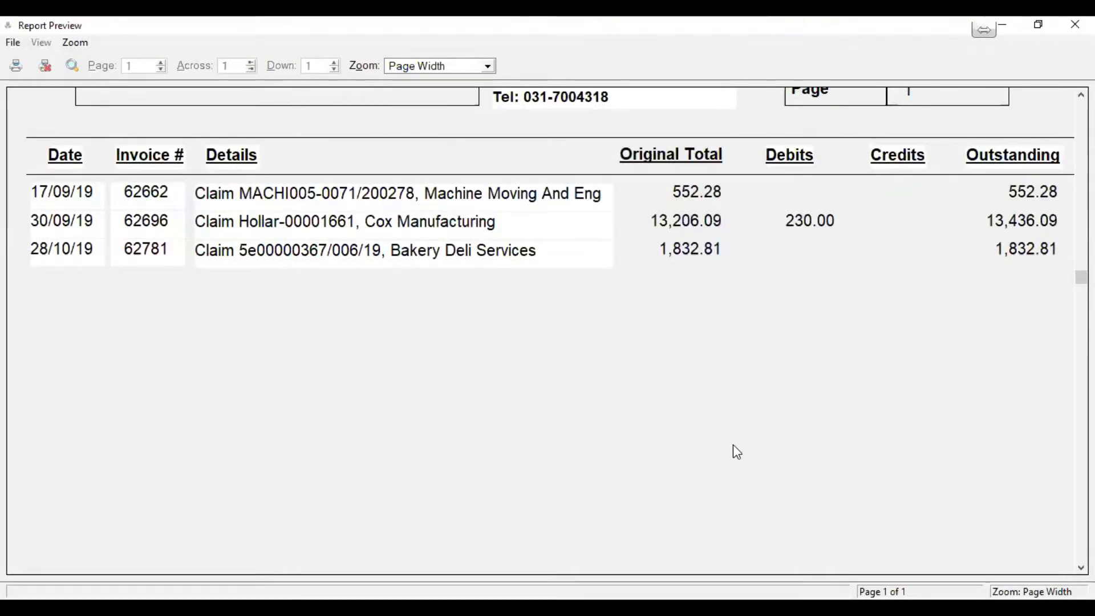
{"action": "scroll", "coordinate": [733, 446], "scroll_direction": "up", "scroll_amount": 8}
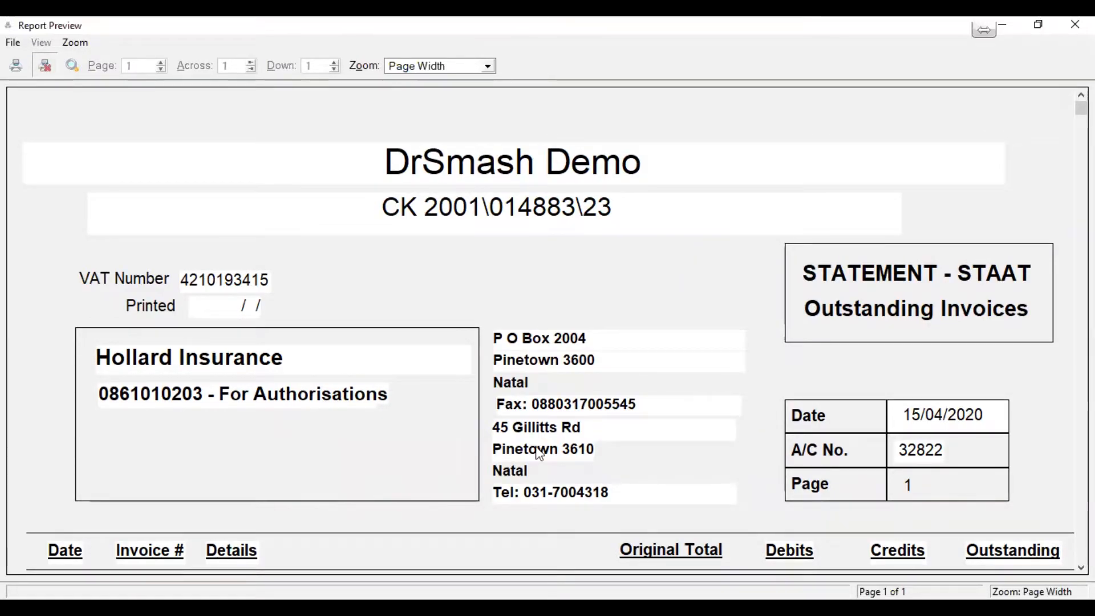
{"action": "left_click", "coordinate": [46, 67]}
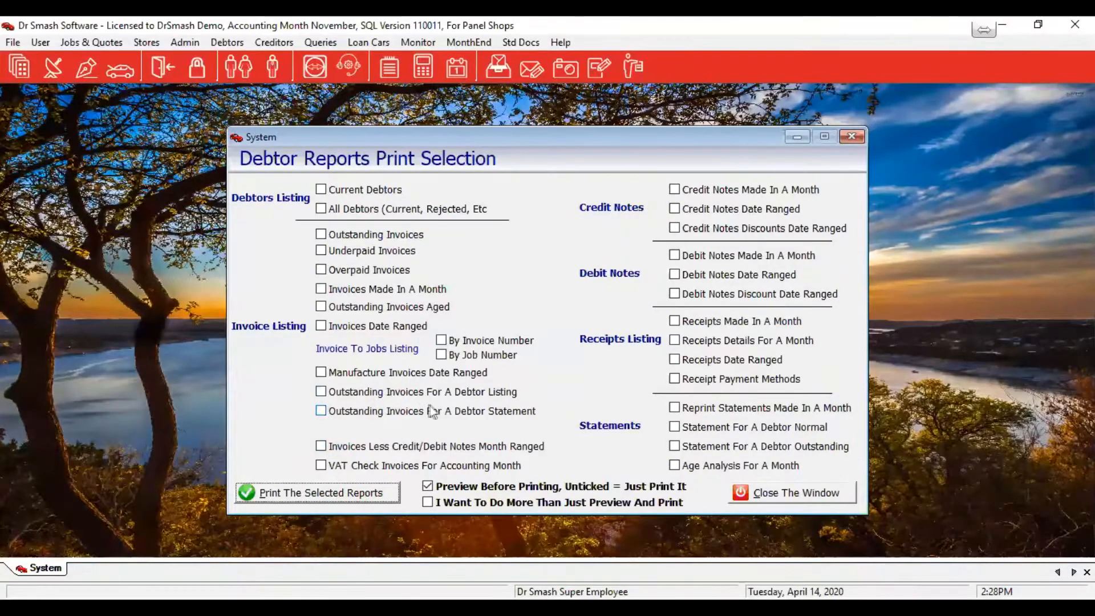
Tick Outstanding Invoices For A Debtor Statement again in the Debtor Reports selection
{"action": "left_click", "coordinate": [321, 413]}
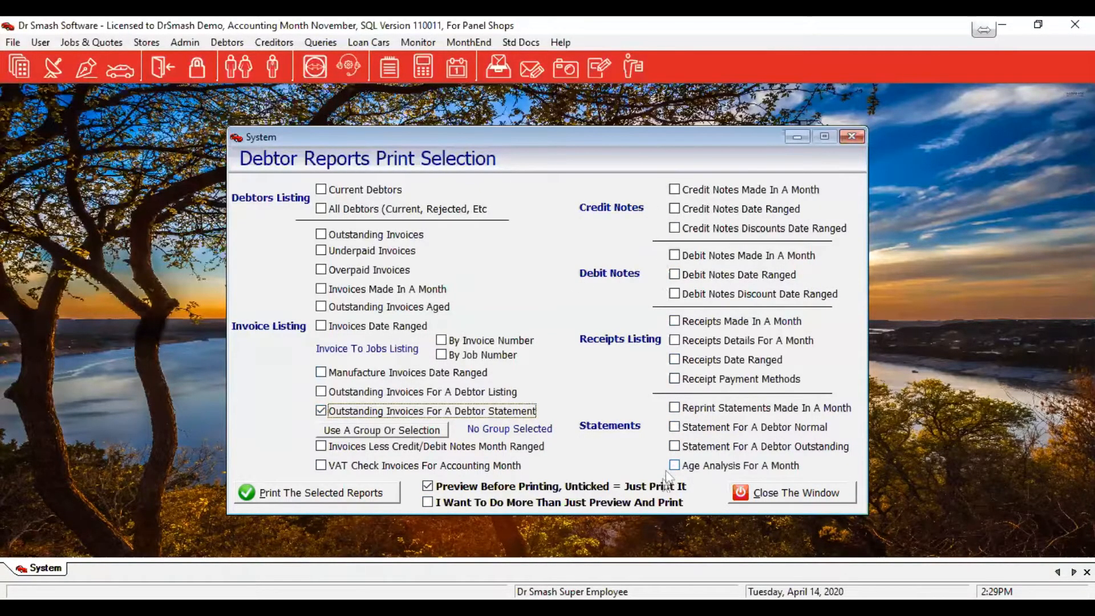
Add the age analysis for a month report and run it, dismissing the debtor list and month prompts
{"action": "left_click", "coordinate": [707, 466]}
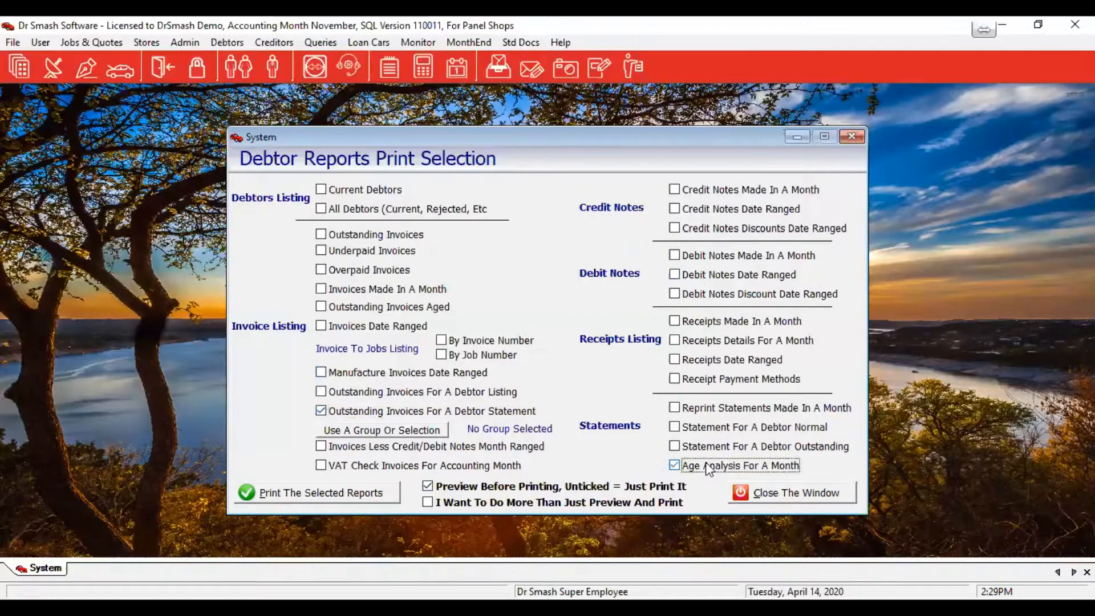
{"action": "left_click", "coordinate": [347, 497]}
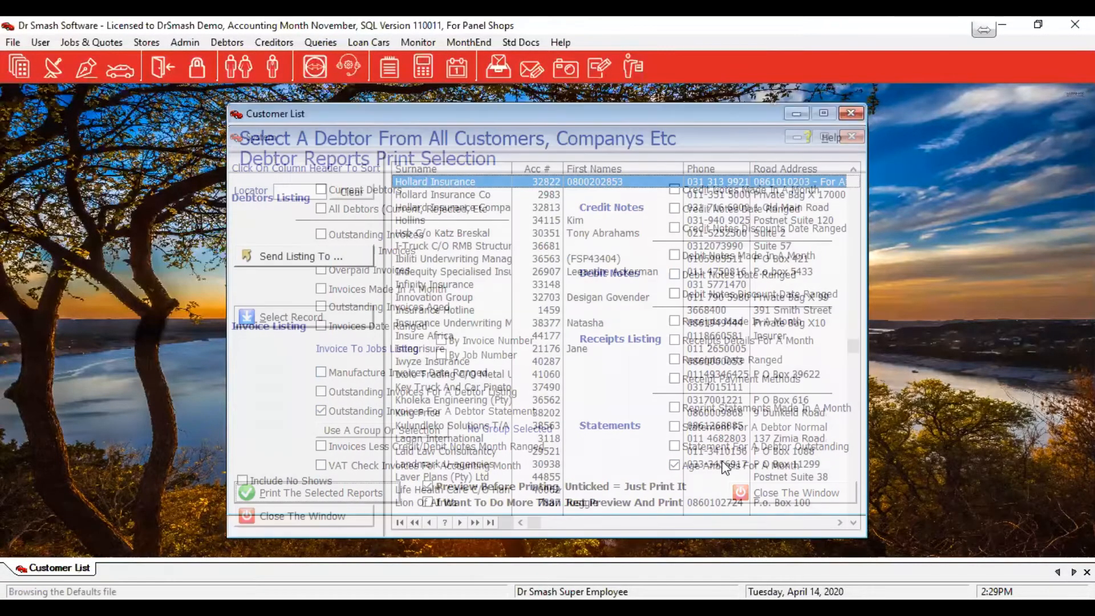
{"action": "left_click", "coordinate": [331, 523]}
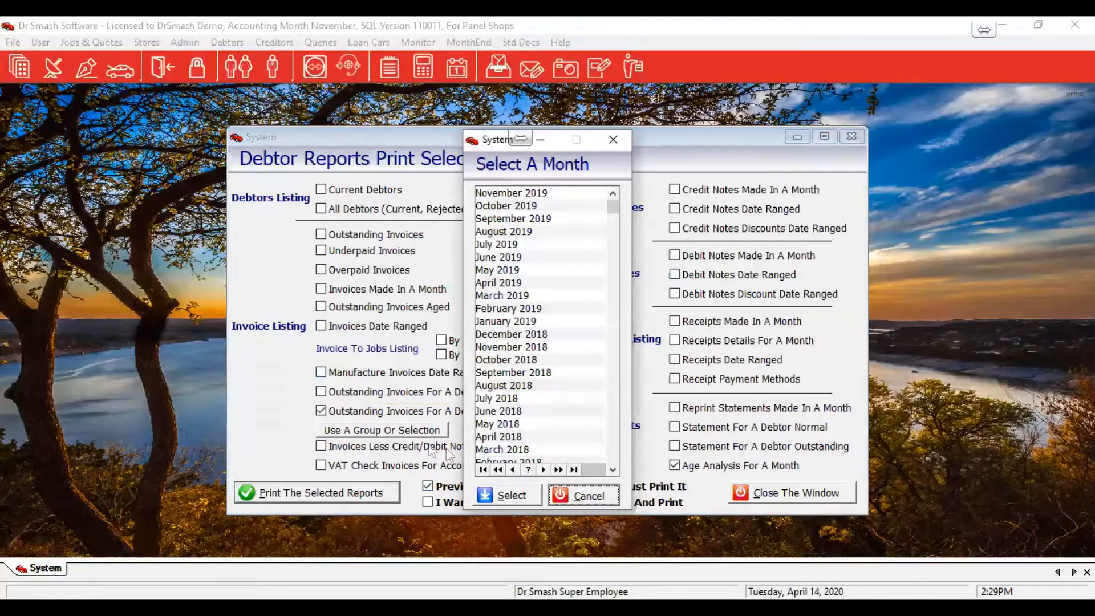
{"action": "left_click", "coordinate": [561, 496]}
Run the age analysis for a month report for October 2019
{"action": "left_click", "coordinate": [674, 465]}
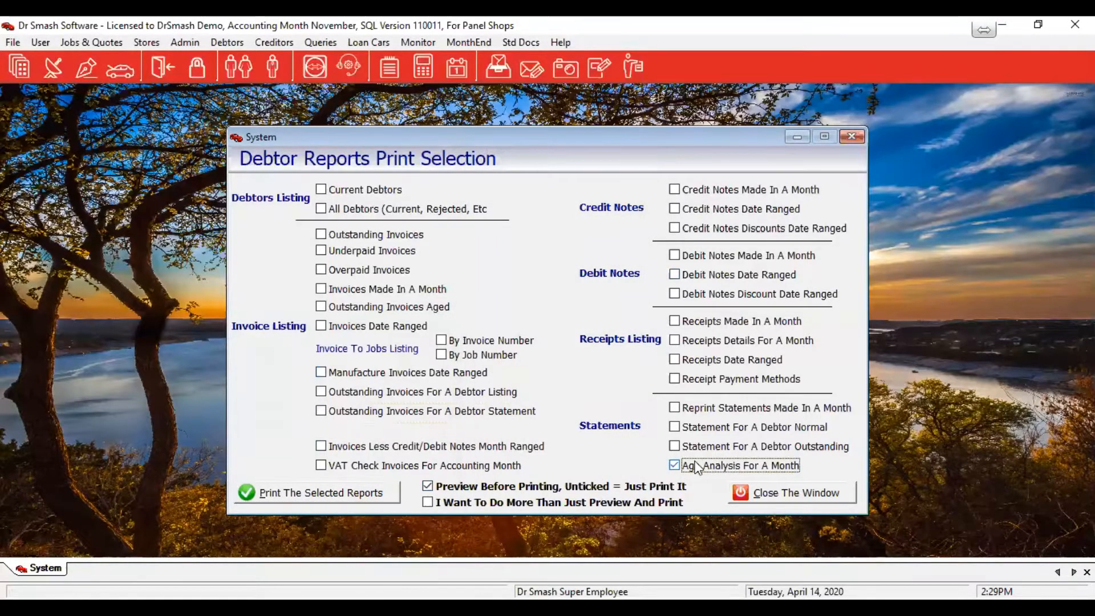
{"action": "left_click", "coordinate": [331, 497]}
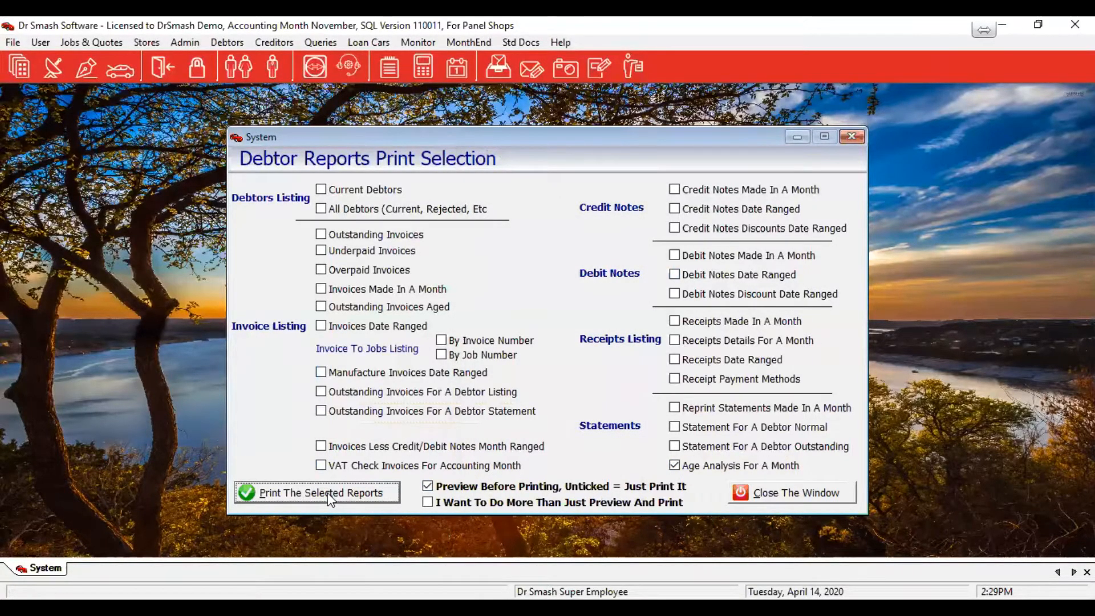
{"action": "left_click", "coordinate": [509, 207]}
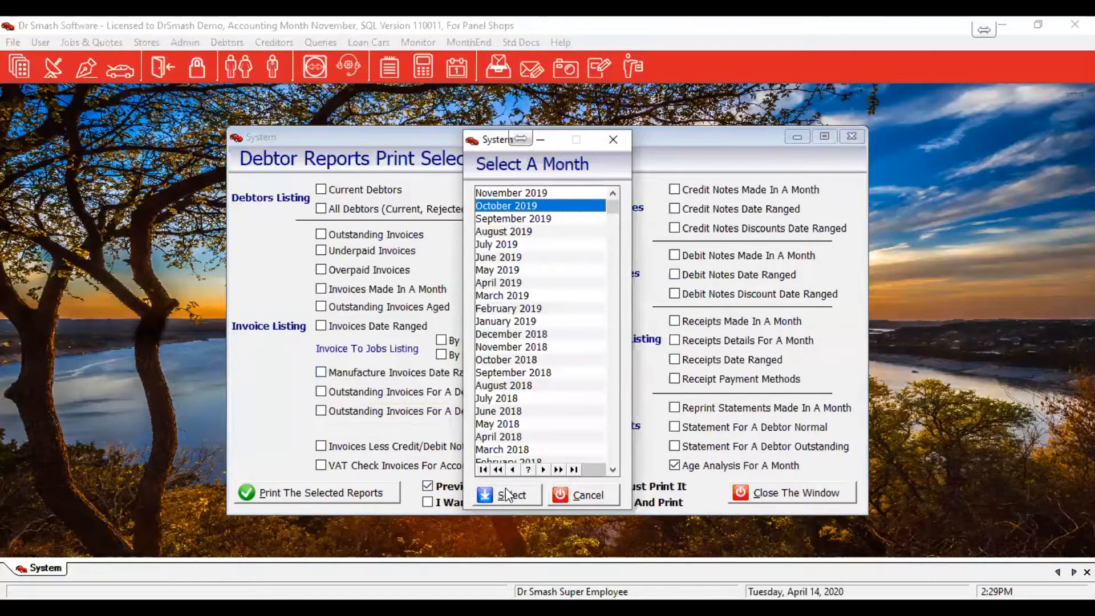
{"action": "left_click", "coordinate": [507, 494]}
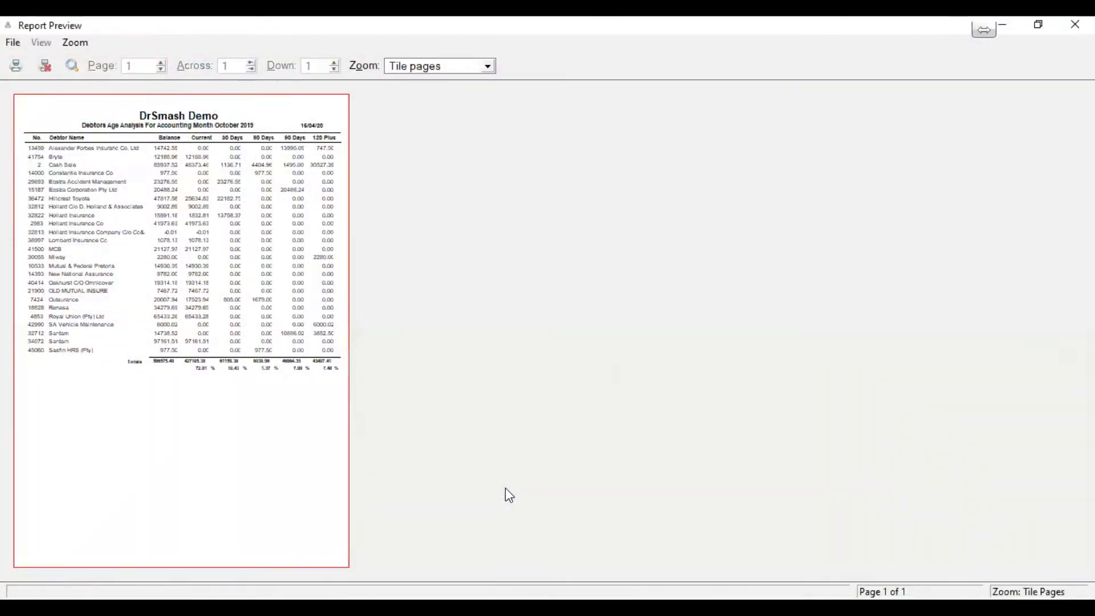
View the October 2019 age analysis at page width, then close the preview
{"action": "left_click", "coordinate": [152, 368]}
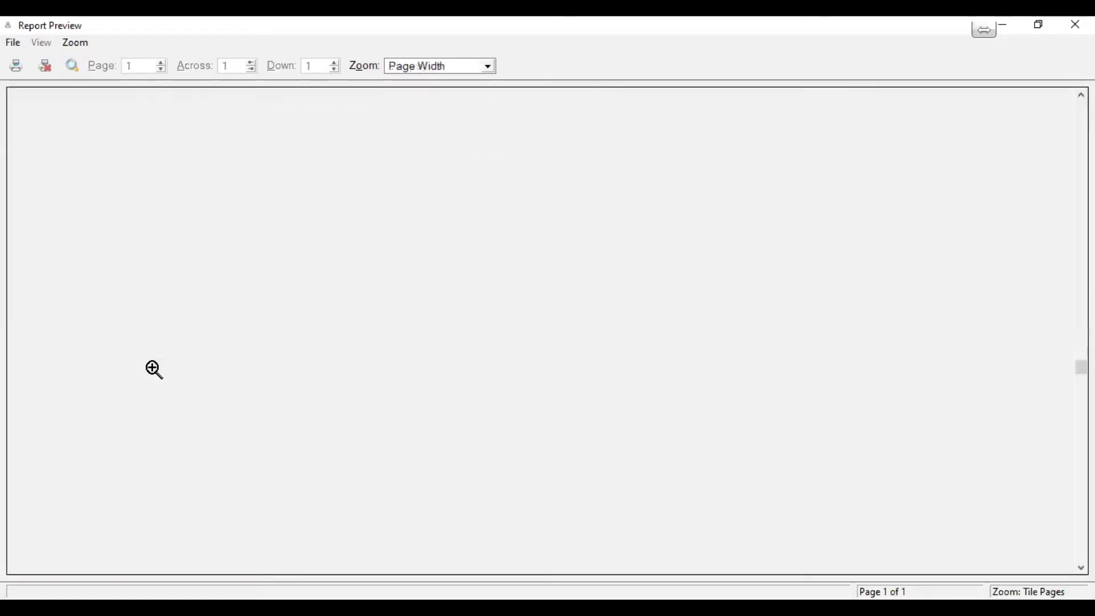
{"action": "scroll", "coordinate": [153, 369], "scroll_direction": "up", "scroll_amount": 5}
{"action": "scroll", "coordinate": [152, 368], "scroll_direction": "up", "scroll_amount": 1}
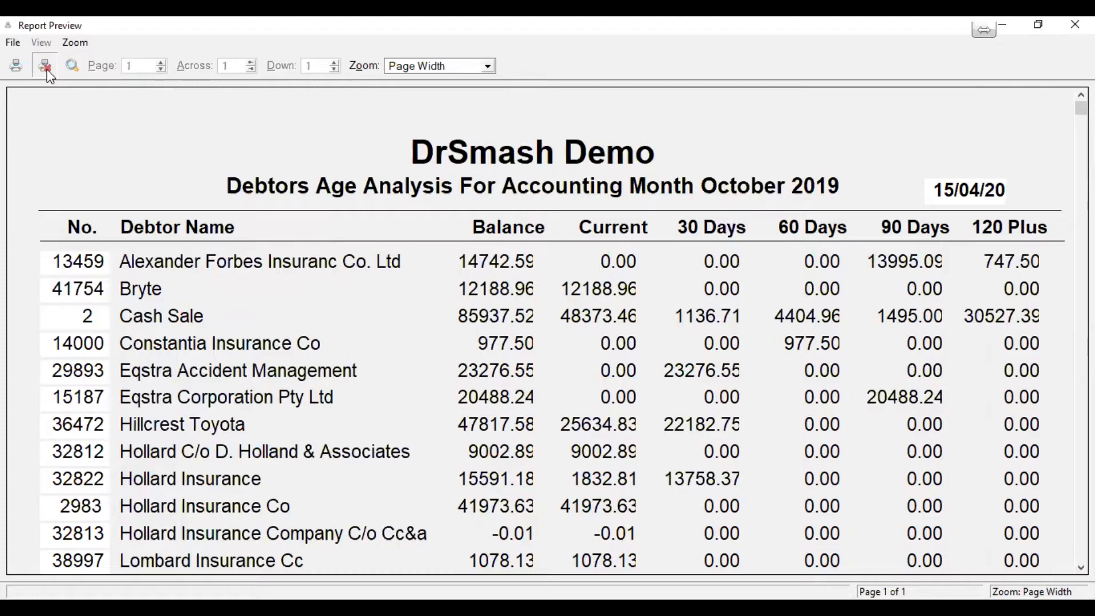
{"action": "key", "text": "Escape"}
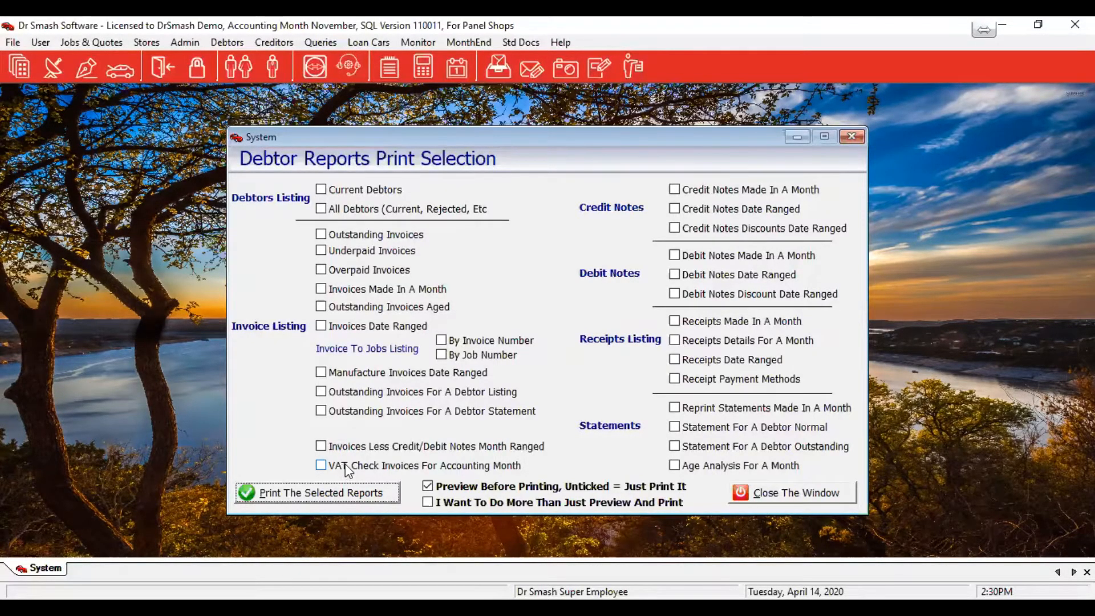
{"action": "left_click", "coordinate": [459, 466]}
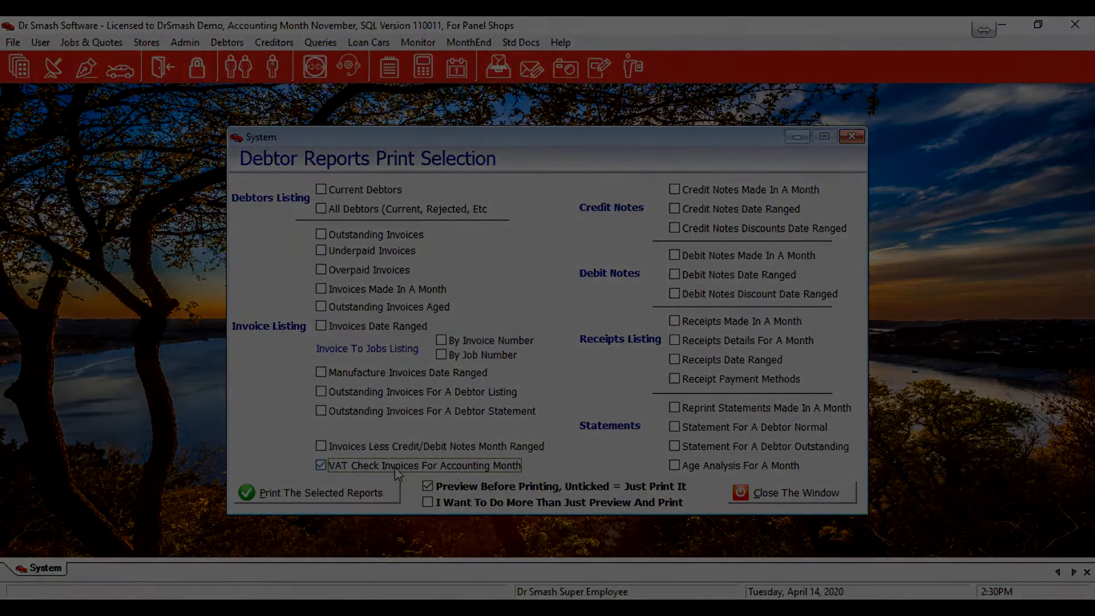
{"action": "left_click", "coordinate": [456, 464]}
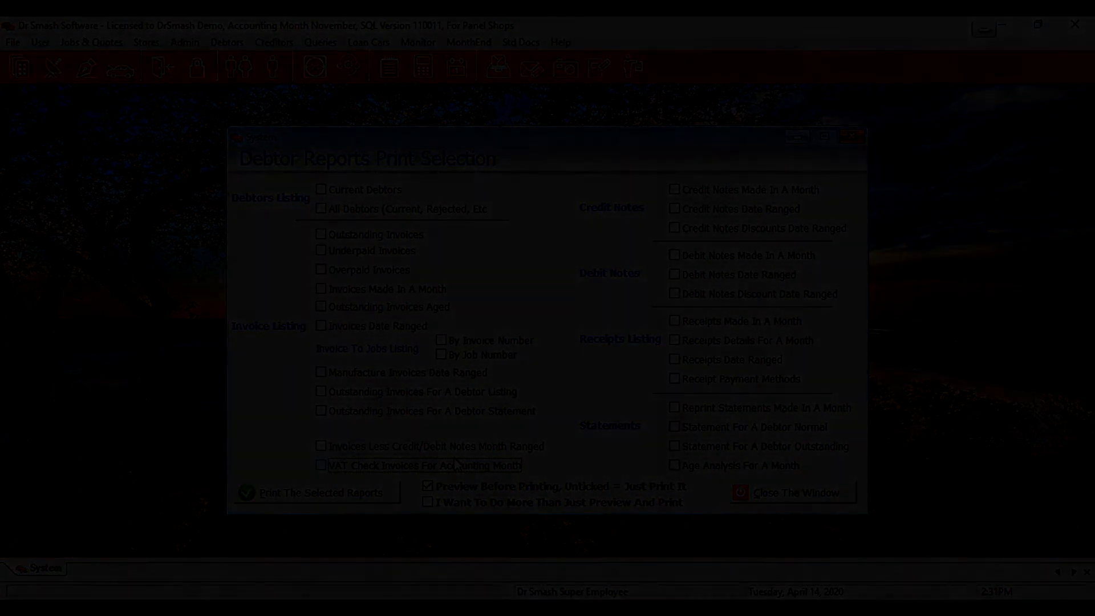